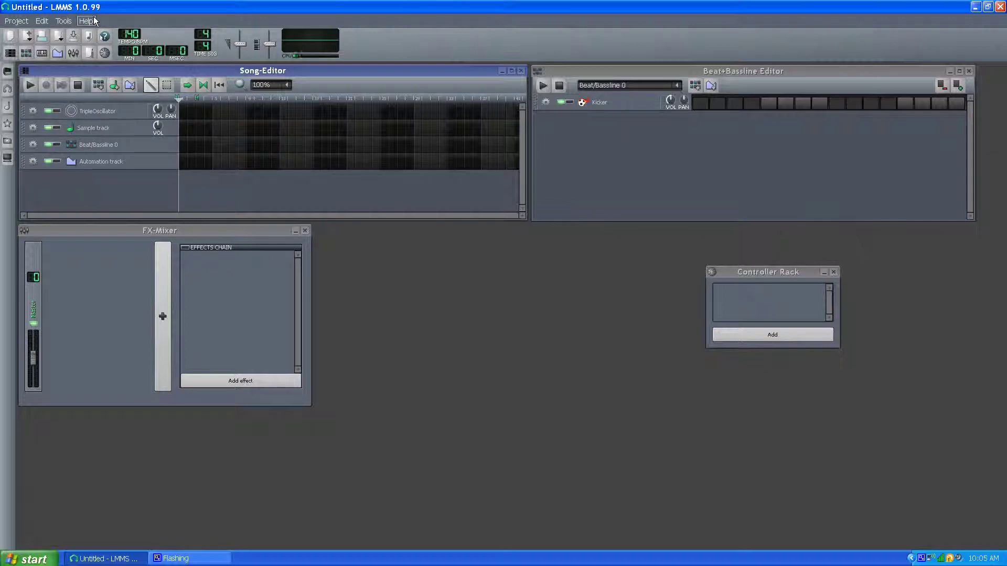
# Step: View the program's About information to check its version, and close the dialog
pyautogui.click(89, 22)
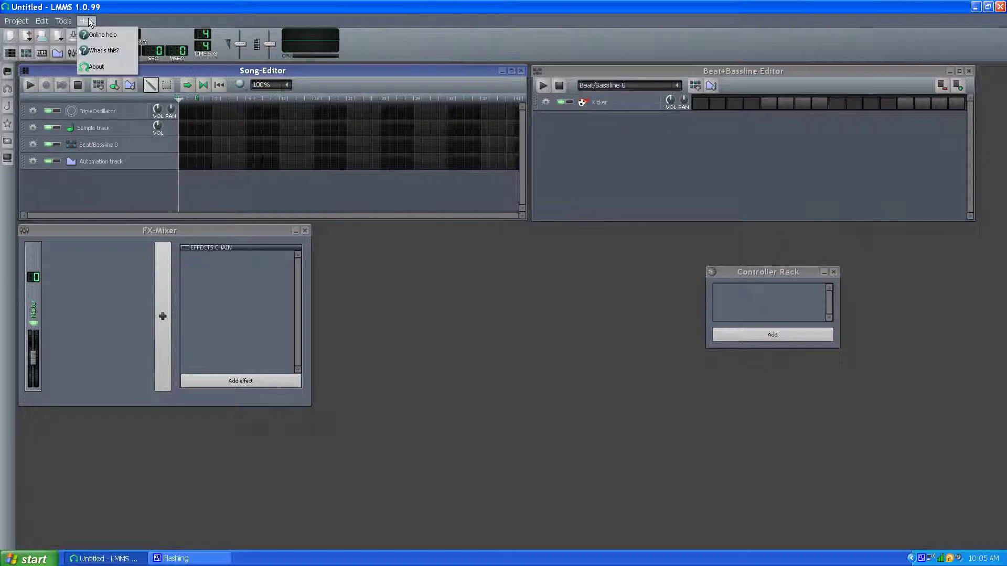
pyautogui.click(95, 67)
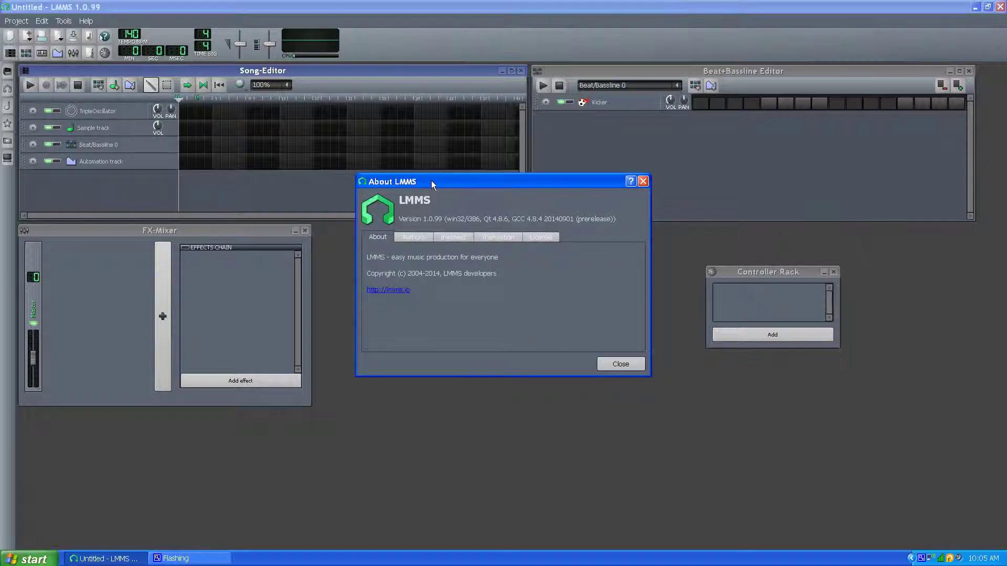
pyautogui.moveTo(431, 180); pyautogui.dragTo(414, 246)
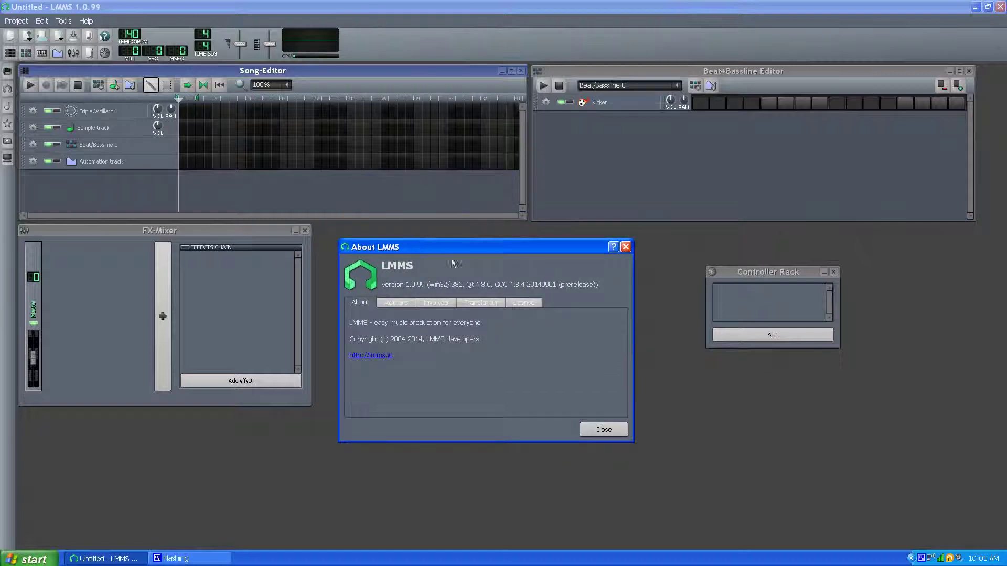
pyautogui.click(612, 429)
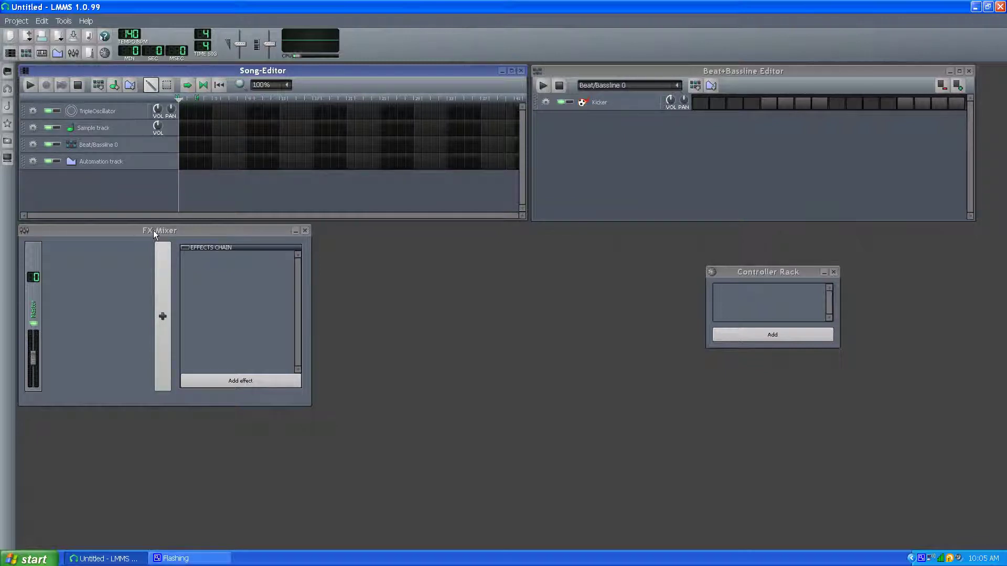
pyautogui.moveTo(156, 228)
pyautogui.mouseDown()
pyautogui.moveTo(181, 230)
pyautogui.moveTo(158, 230)
pyautogui.mouseUp()
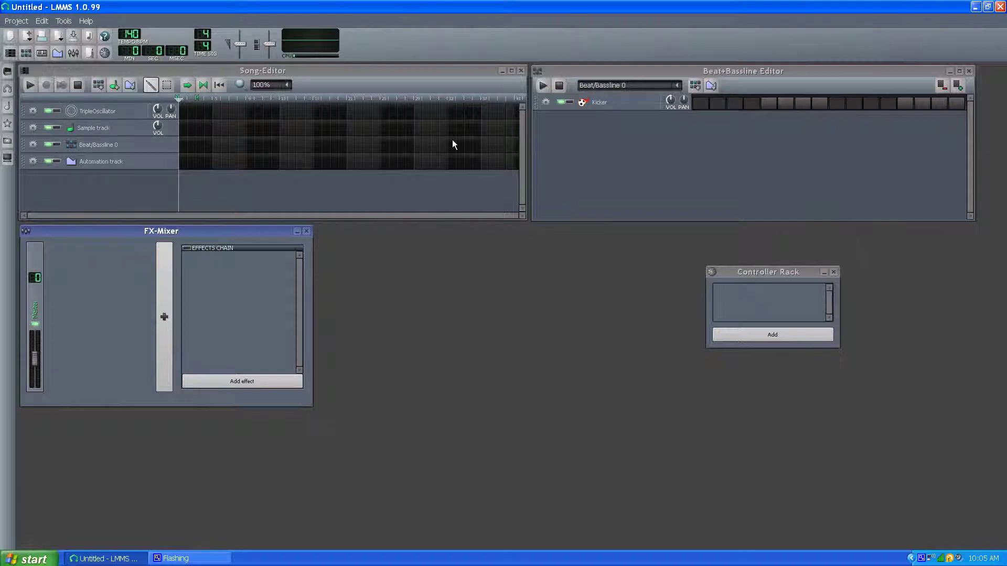
# Step: Show the My presets browser, open the Kicker instrument's settings and sound a test note on its keyboard
pyautogui.click(8, 124)
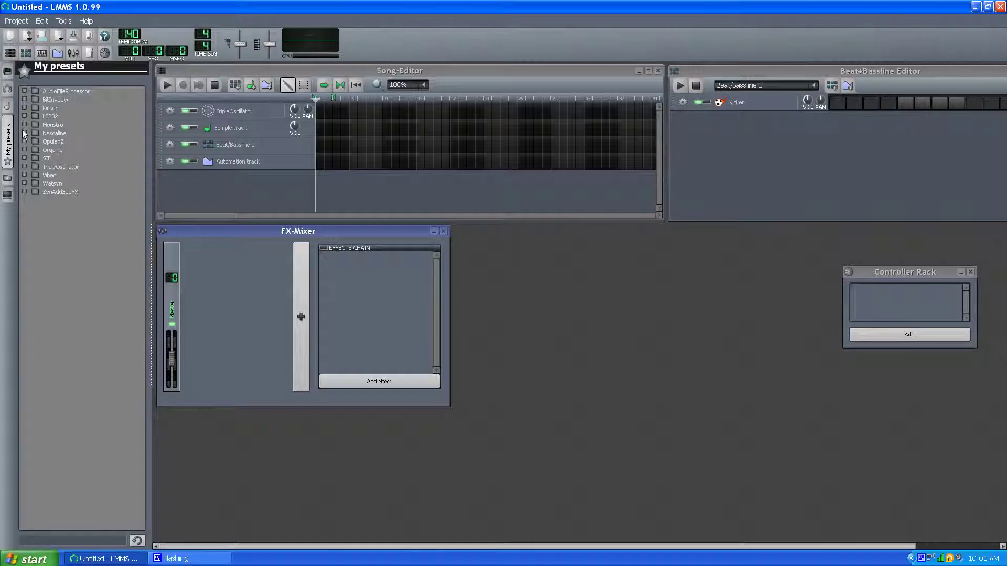
pyautogui.click(739, 103)
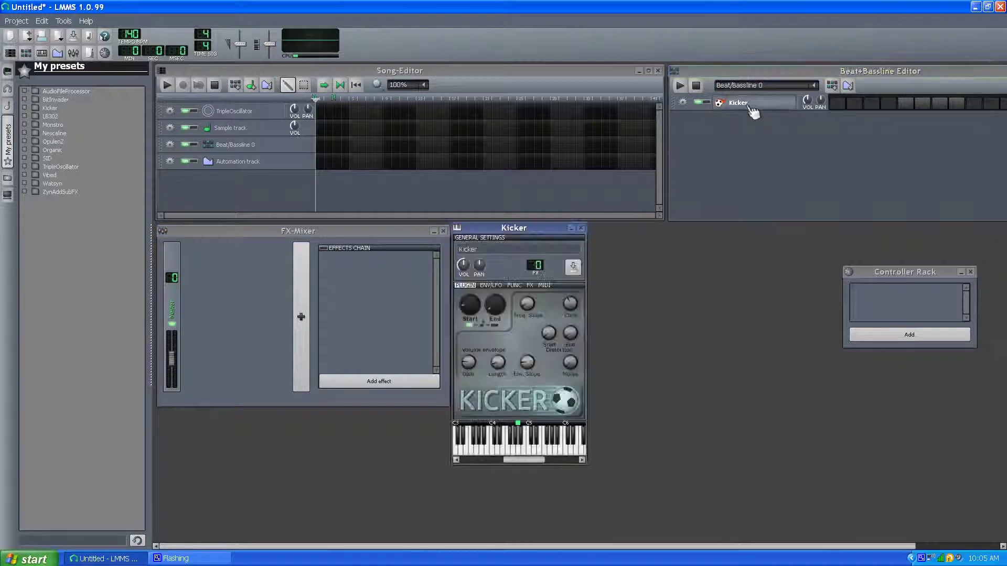
pyautogui.click(581, 229)
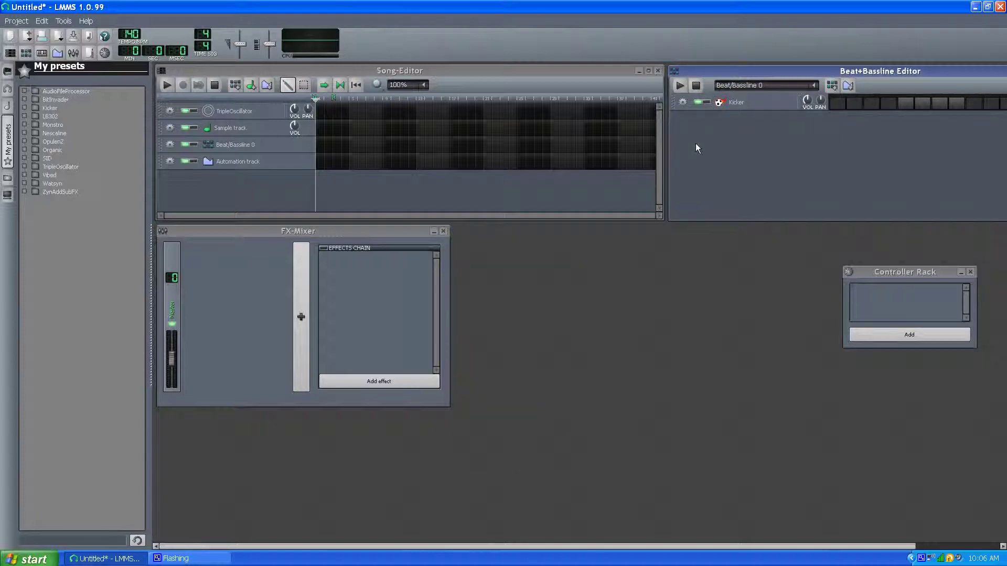
pyautogui.click(739, 103)
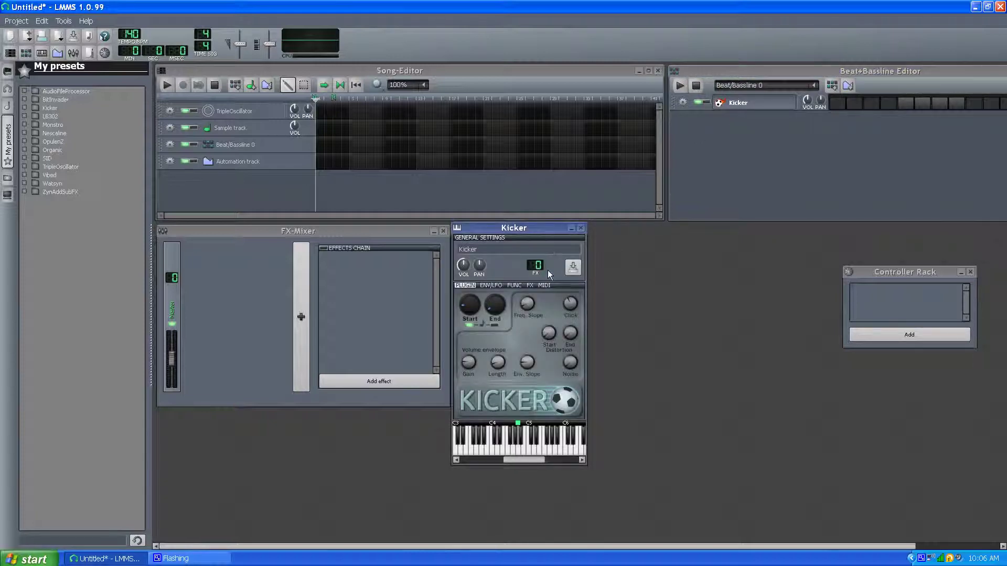
pyautogui.click(514, 445)
# Step: Inspect the Sample track's effects chain and the TripleOscillator settings, closing all open instrument windows
pyautogui.click(245, 130)
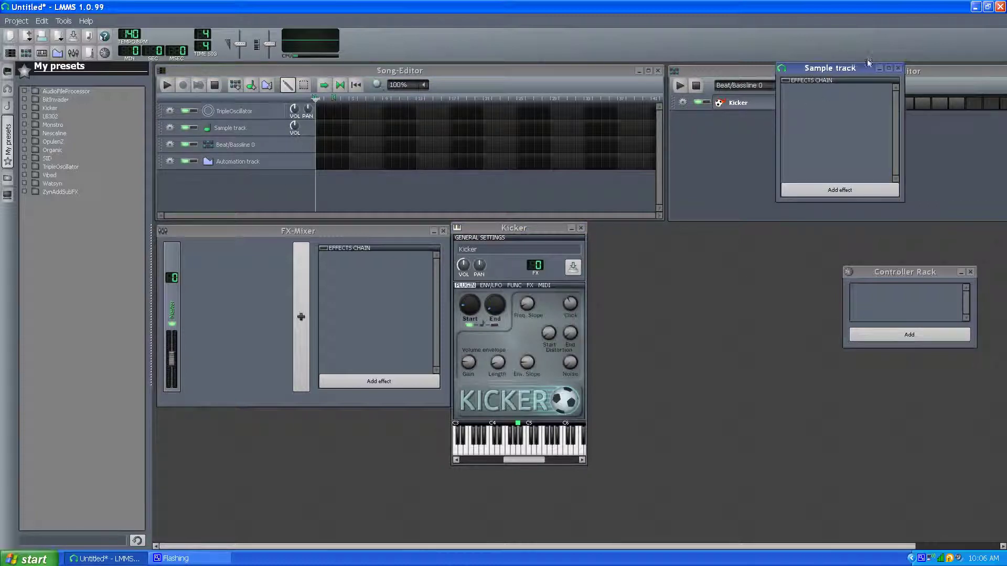
pyautogui.click(899, 69)
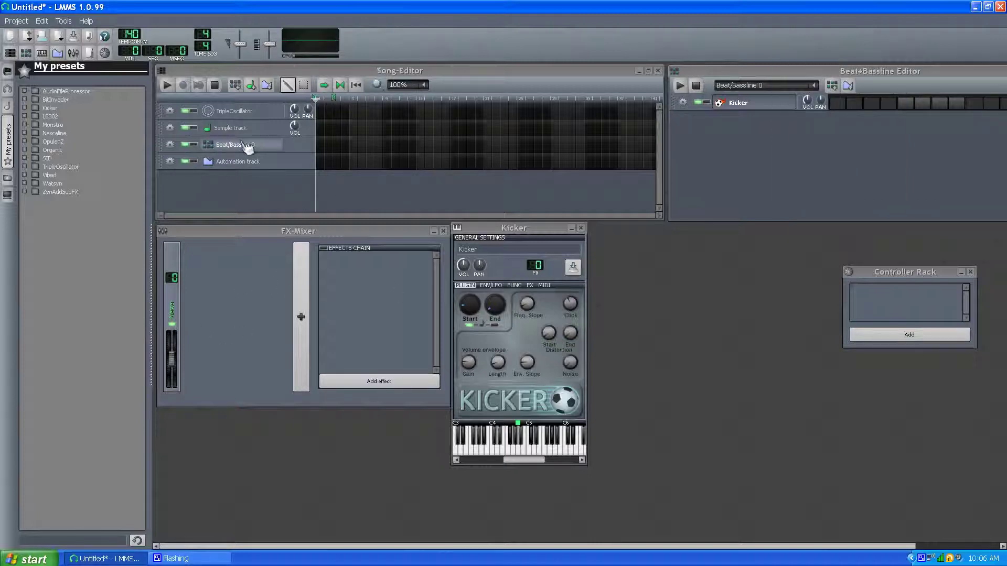
pyautogui.click(241, 111)
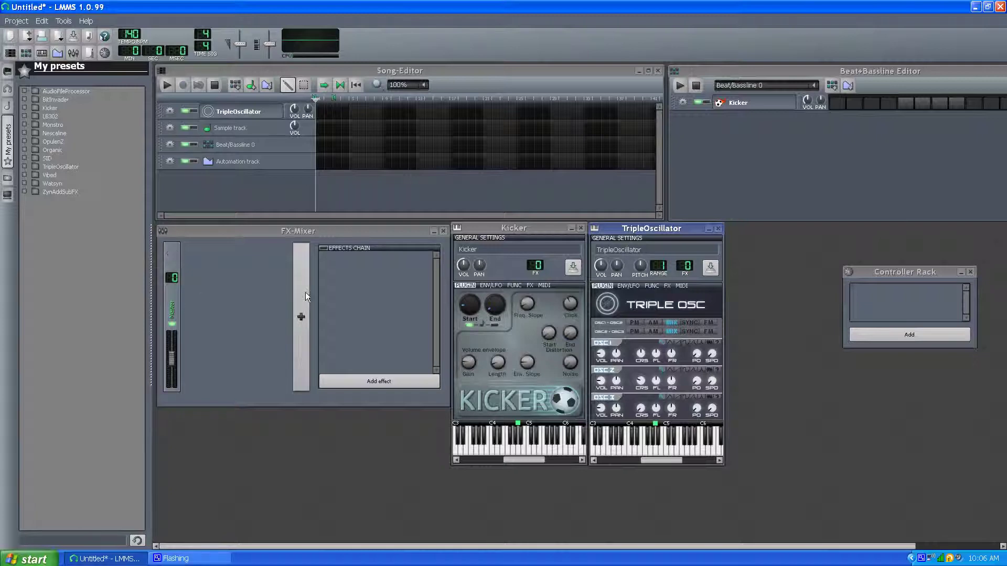
pyautogui.click(718, 228)
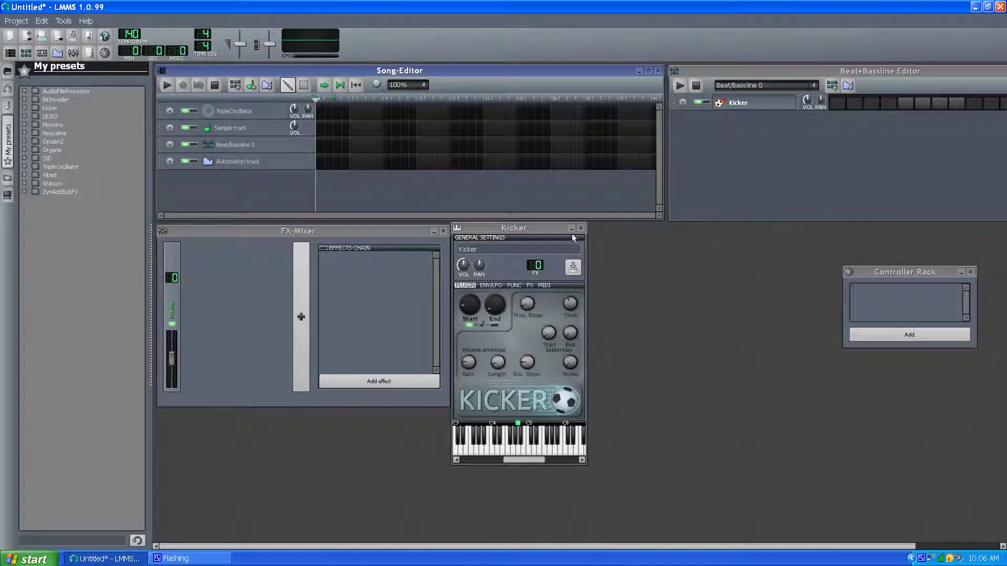
pyautogui.click(581, 229)
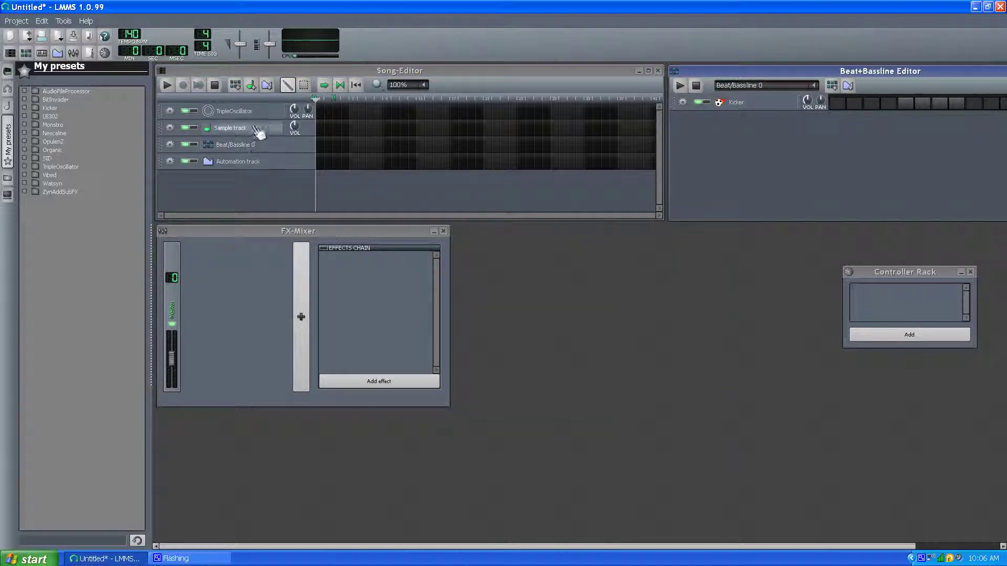
# Step: View the Sample track's volume value without changing it, and look at the track's effects chain once more
pyautogui.doubleClick(301, 130)
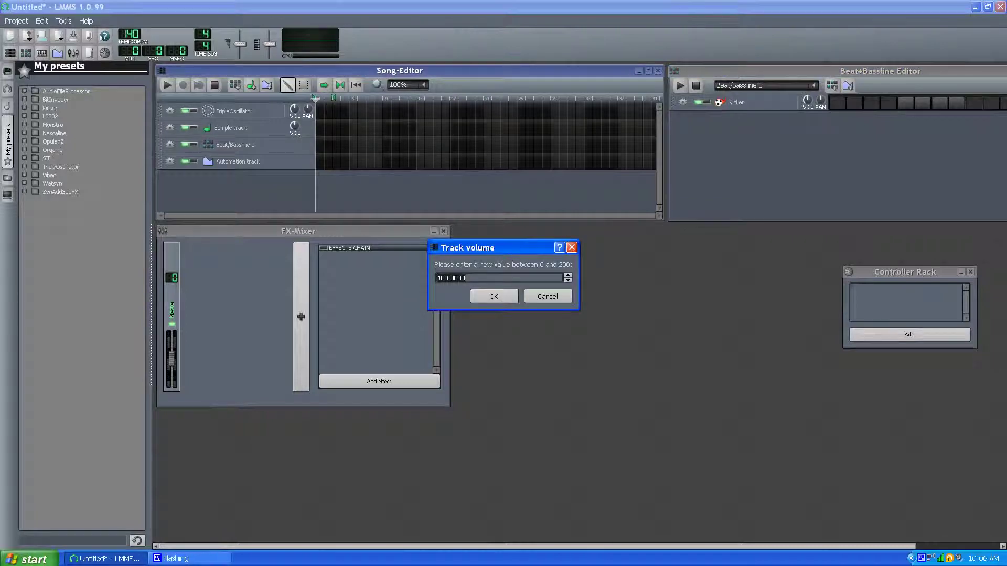
pyautogui.click(546, 296)
pyautogui.click(253, 135)
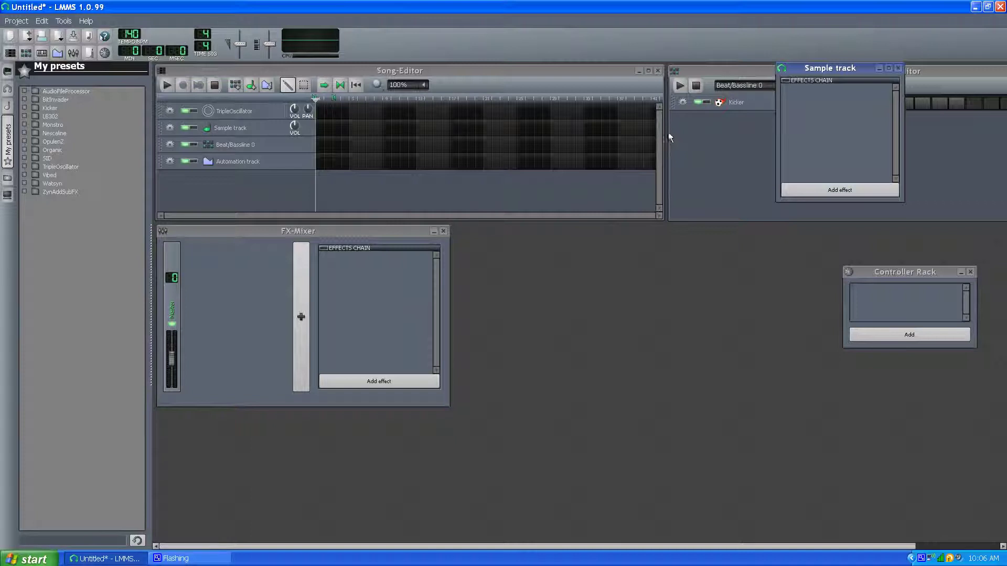
pyautogui.click(898, 68)
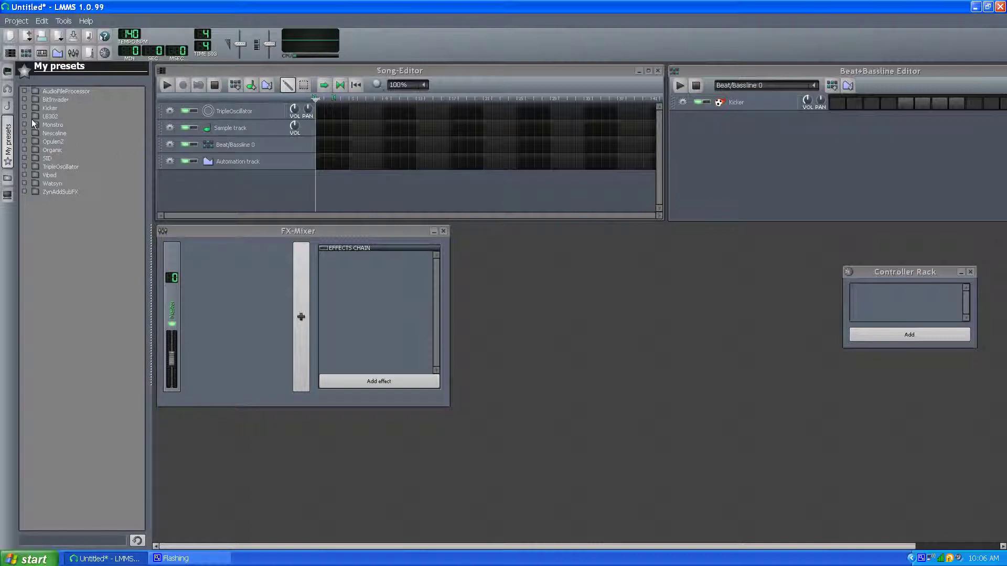
# Step: Browse through the My projects, Instrument plugins and My samples collections
pyautogui.click(9, 90)
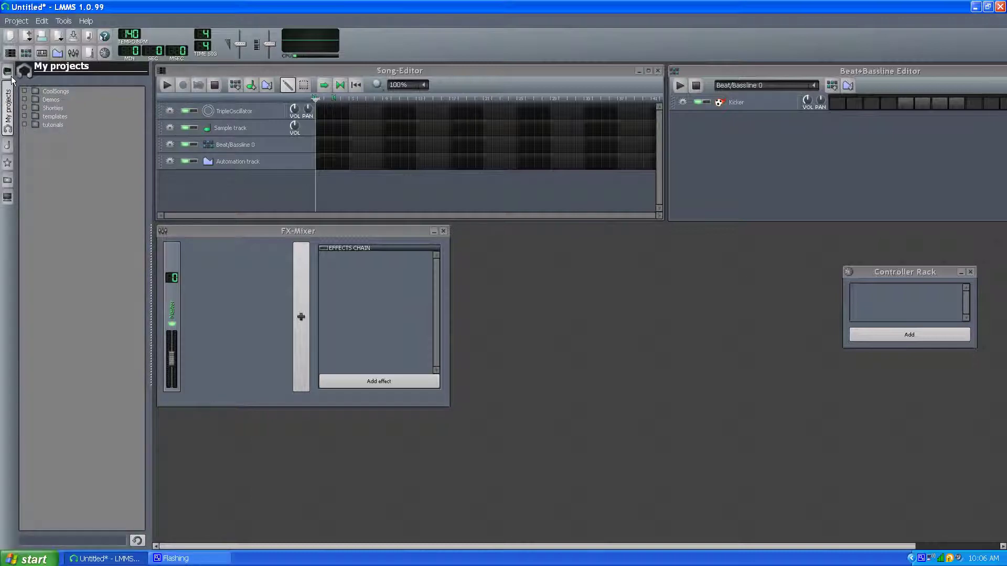
pyautogui.click(8, 69)
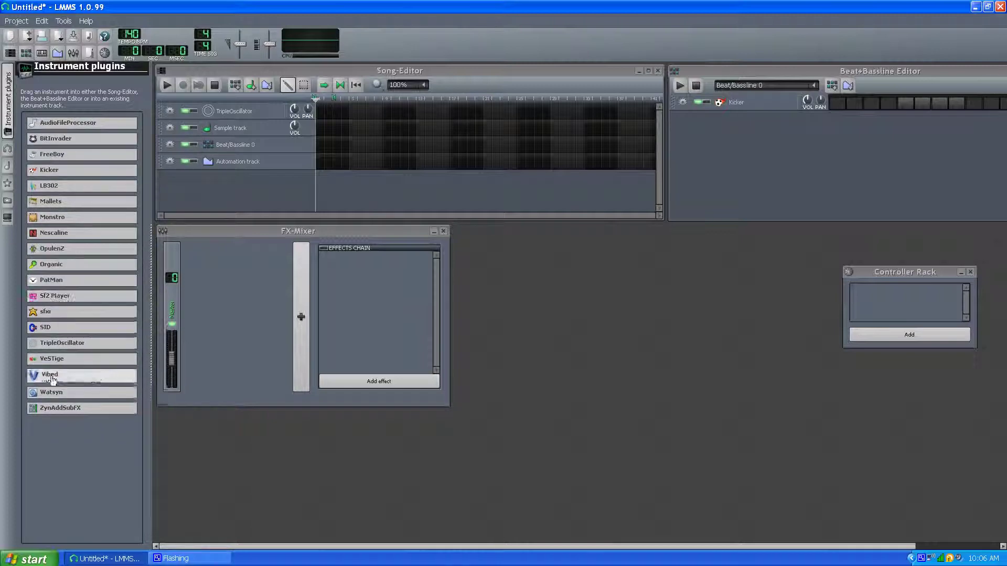
pyautogui.click(7, 107)
pyautogui.click(8, 106)
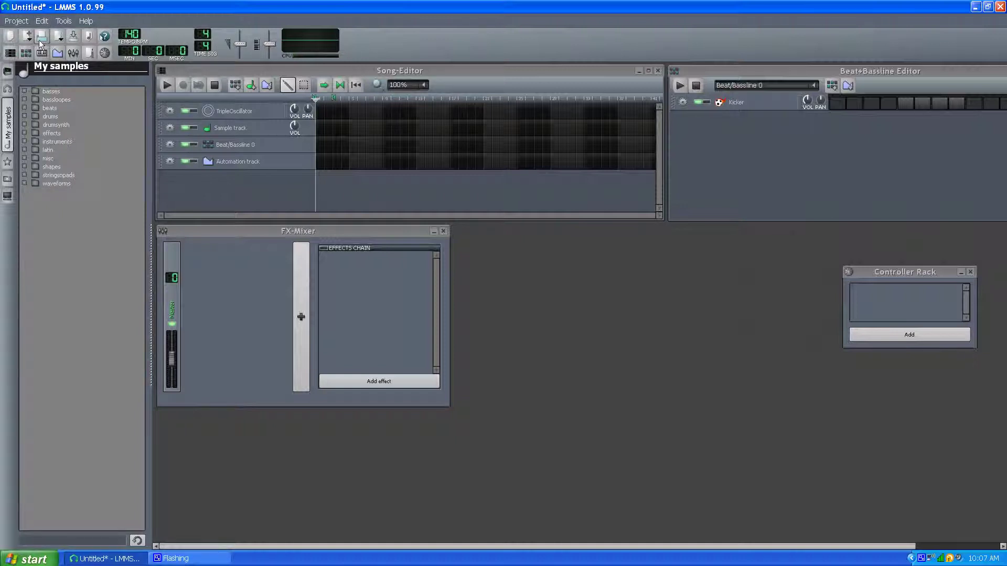
pyautogui.click(41, 20)
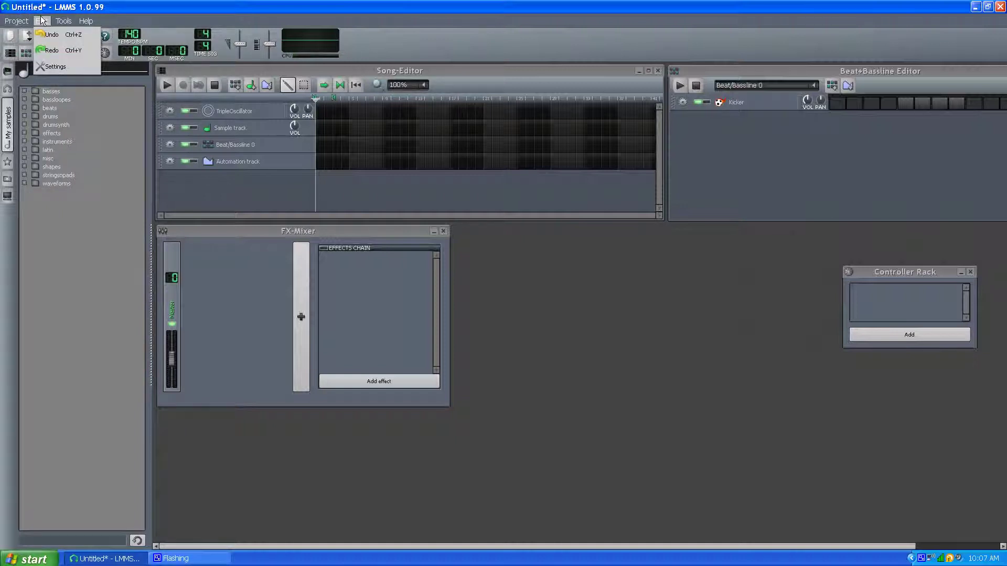
pyautogui.click(57, 11)
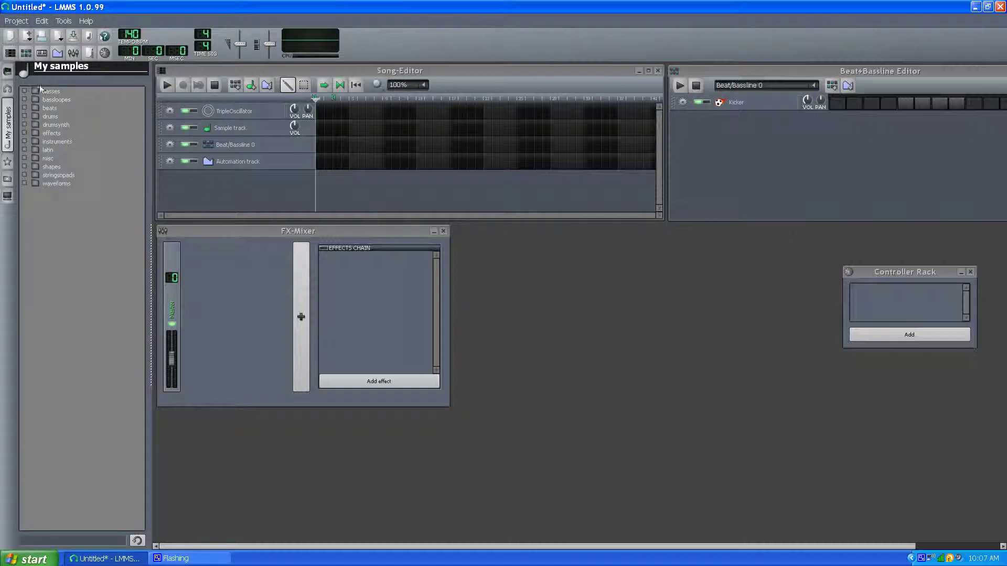
# Step: Return to My samples and examine the contents of its beats and instruments folders
pyautogui.click(9, 92)
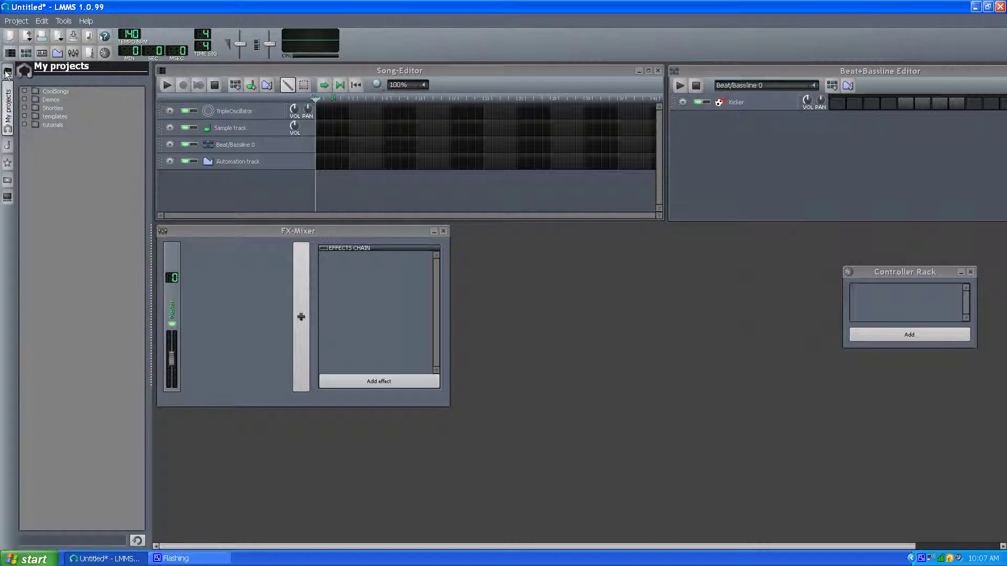
pyautogui.click(7, 71)
pyautogui.click(8, 151)
pyautogui.click(7, 145)
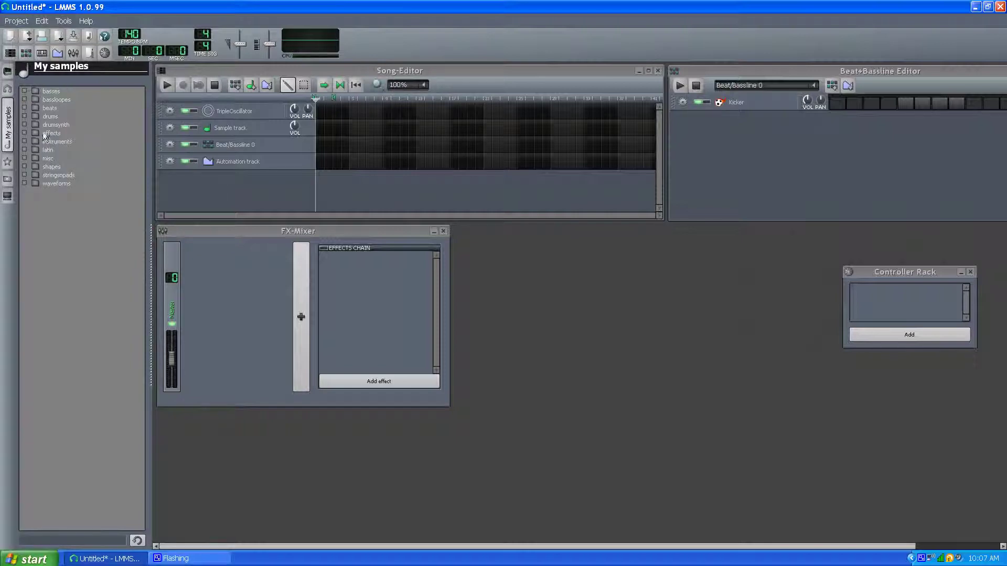
pyautogui.click(24, 108)
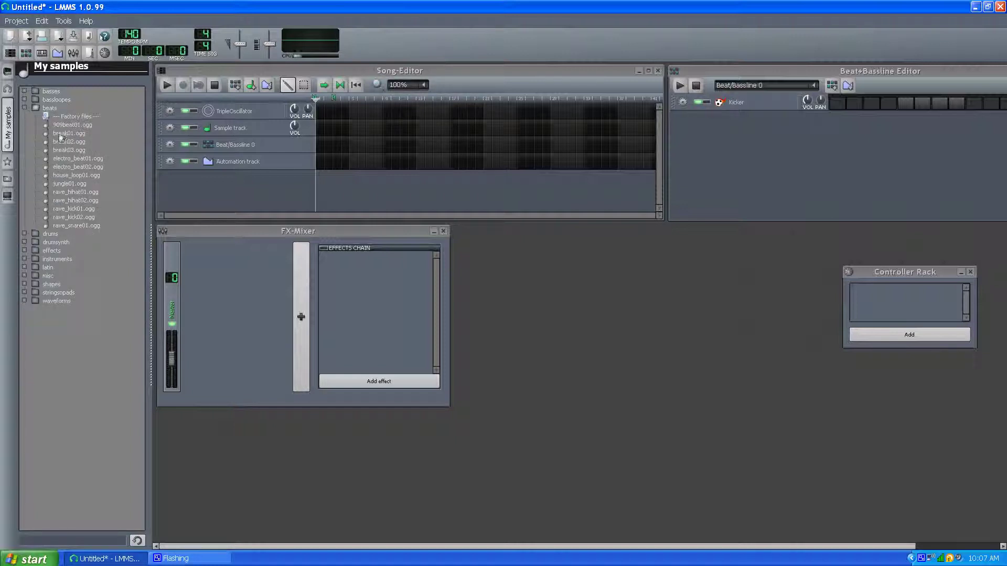
pyautogui.click(25, 108)
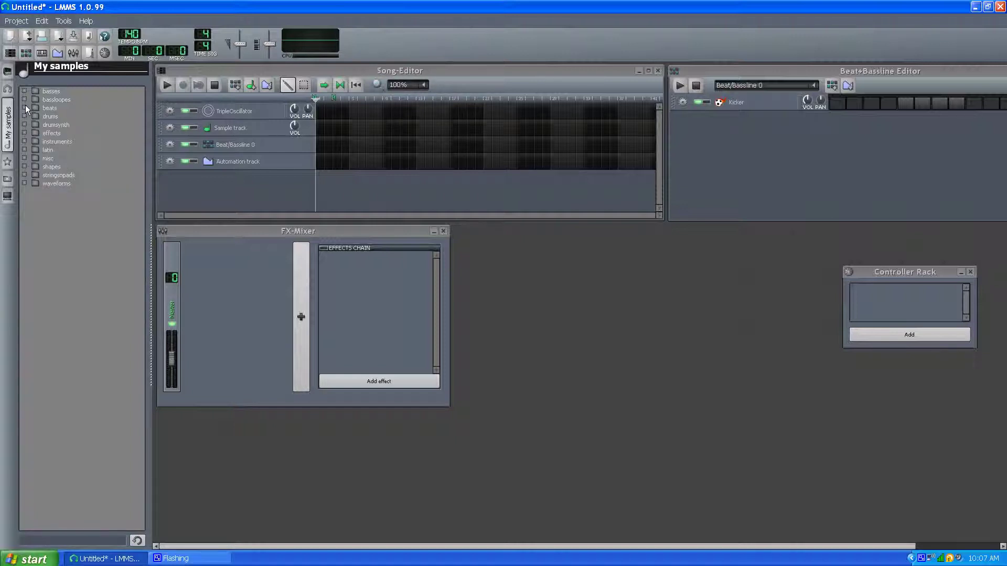
pyautogui.click(24, 141)
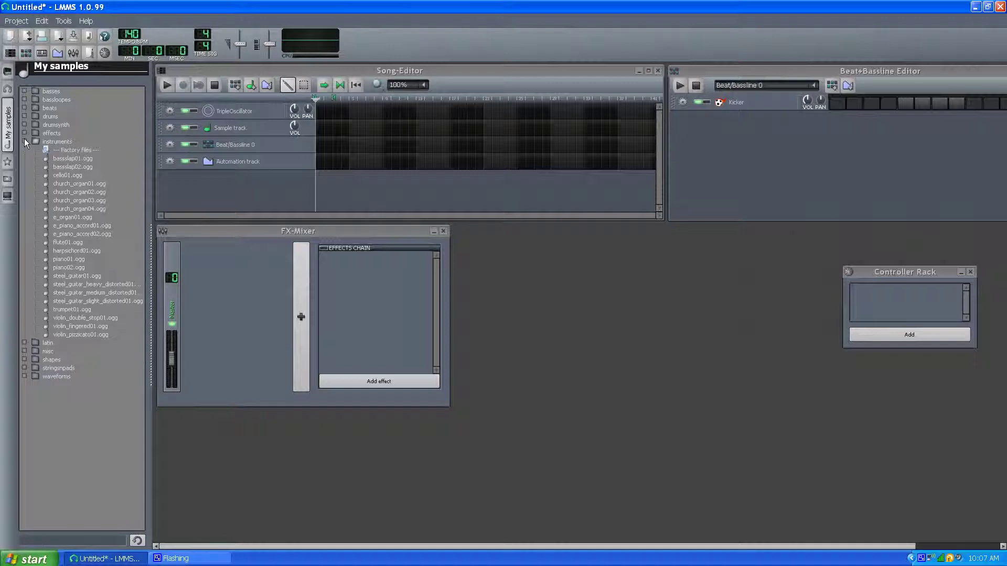
pyautogui.click(22, 141)
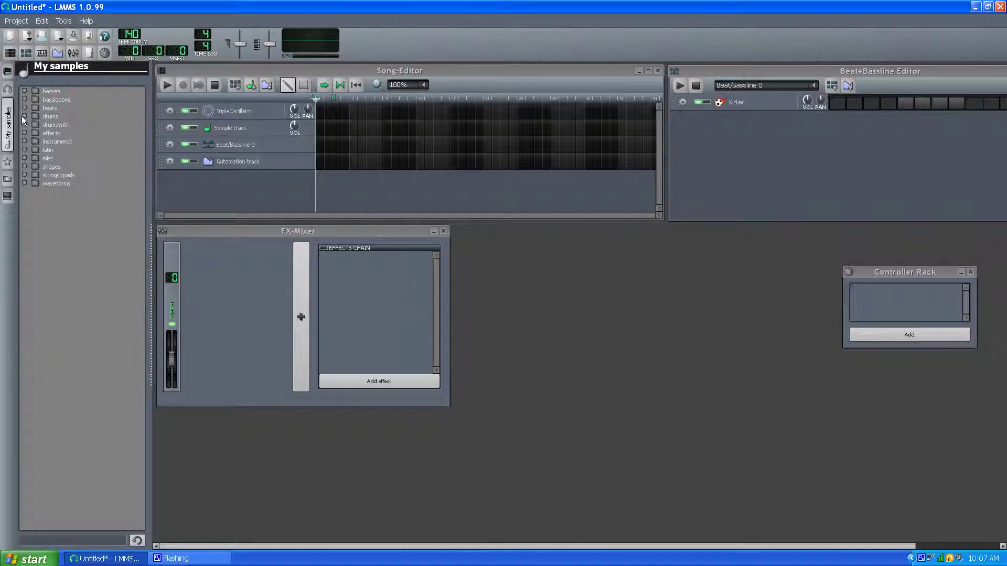
# Step: Audition bass drum and hi-hat samples in the drums folder and add hihat_closed05.ogg to the Beat+Bassline Editor
pyautogui.click(23, 117)
pyautogui.click(69, 142)
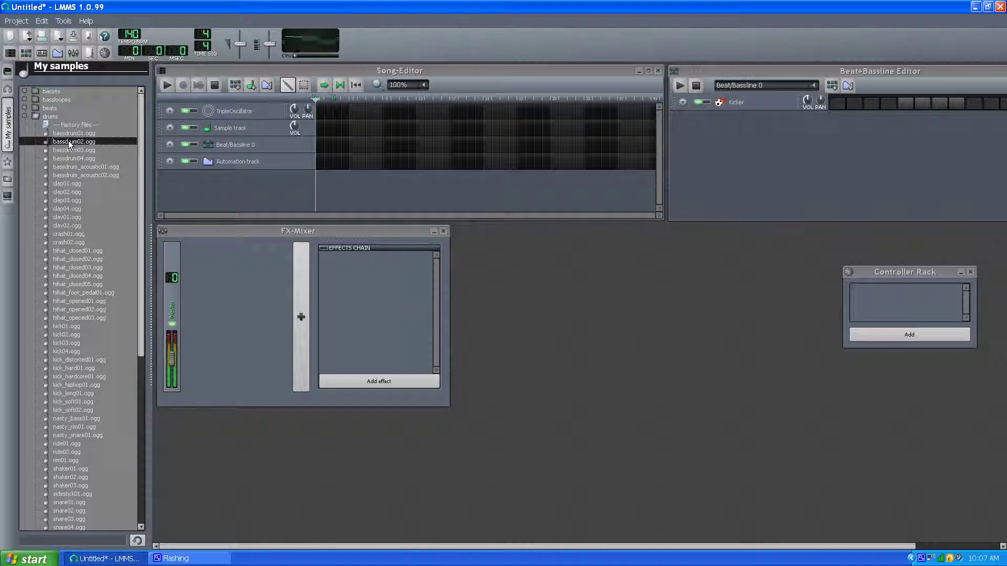
pyautogui.click(68, 158)
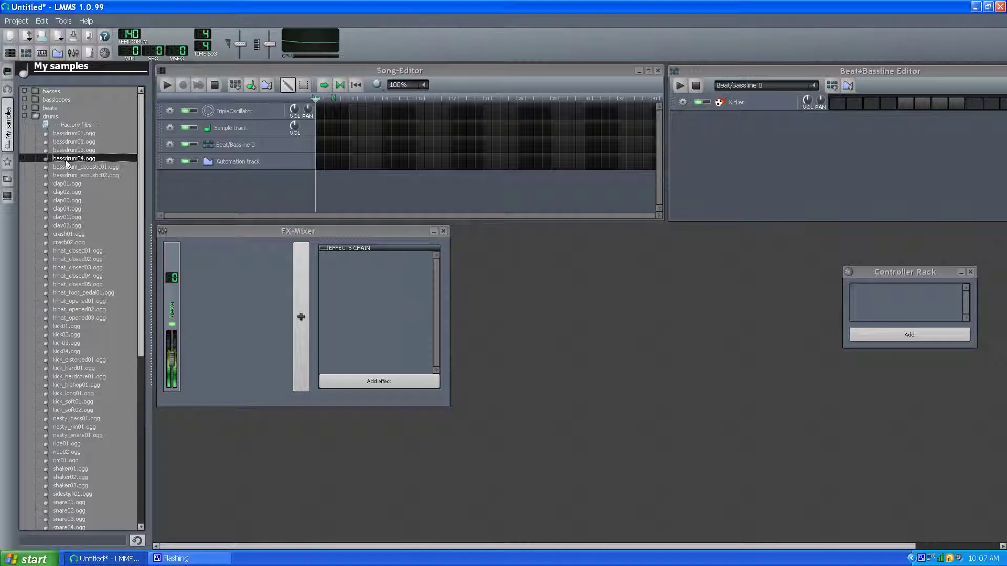
pyautogui.click(59, 217)
pyautogui.click(63, 259)
pyautogui.click(65, 284)
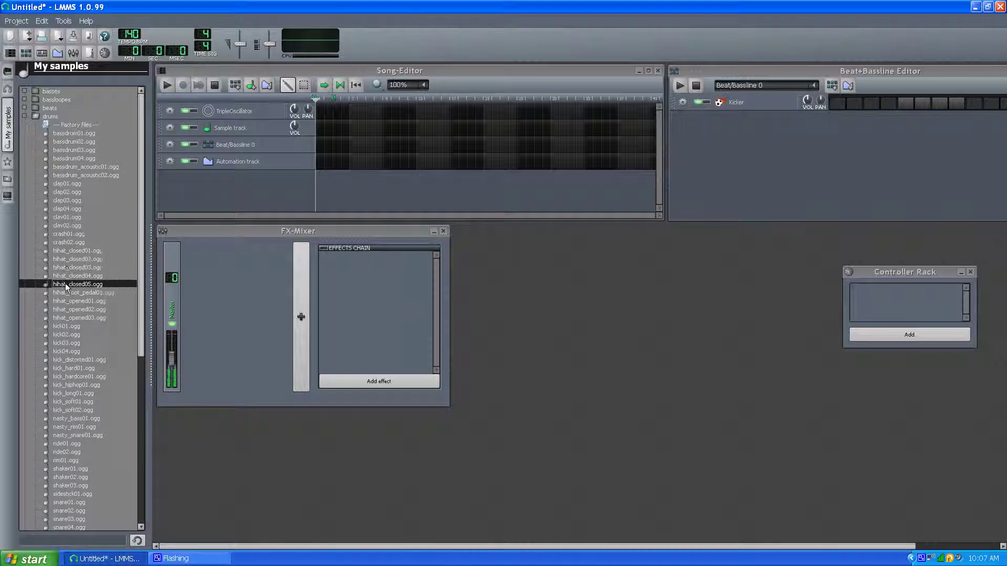
pyautogui.click(67, 275)
pyautogui.click(72, 282)
pyautogui.moveTo(70, 289); pyautogui.dragTo(715, 179)
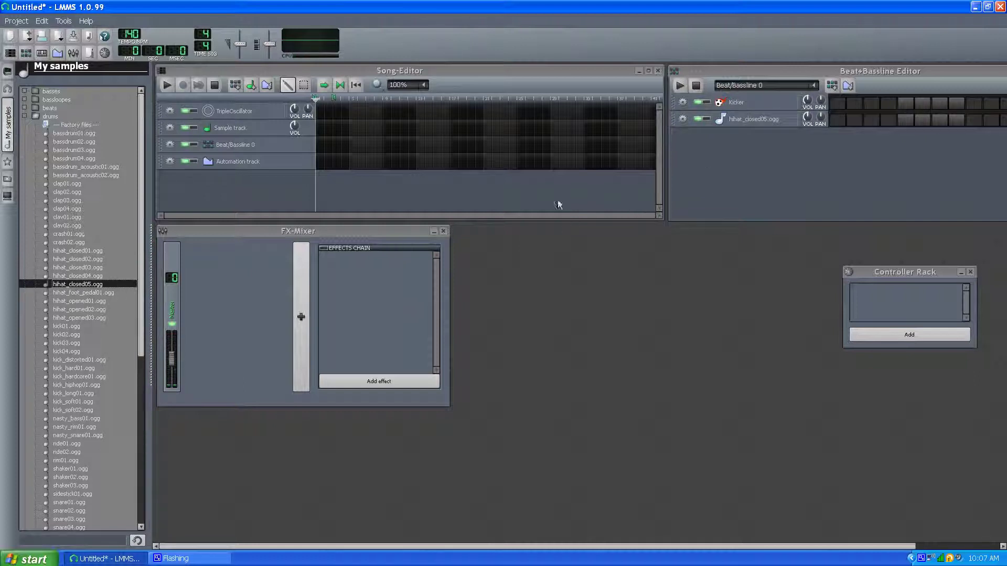
# Step: Audition clap04.ogg and add the bassdrum_acoustic01.ogg sample as a track in the Beat+Bassline Editor
pyautogui.click(69, 209)
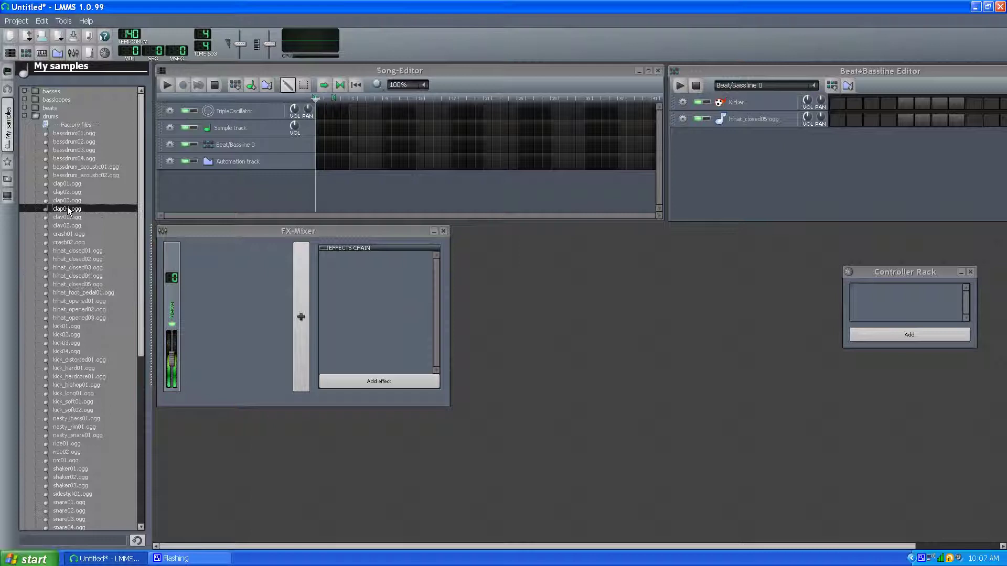
pyautogui.click(67, 167)
pyautogui.moveTo(58, 169); pyautogui.dragTo(695, 156)
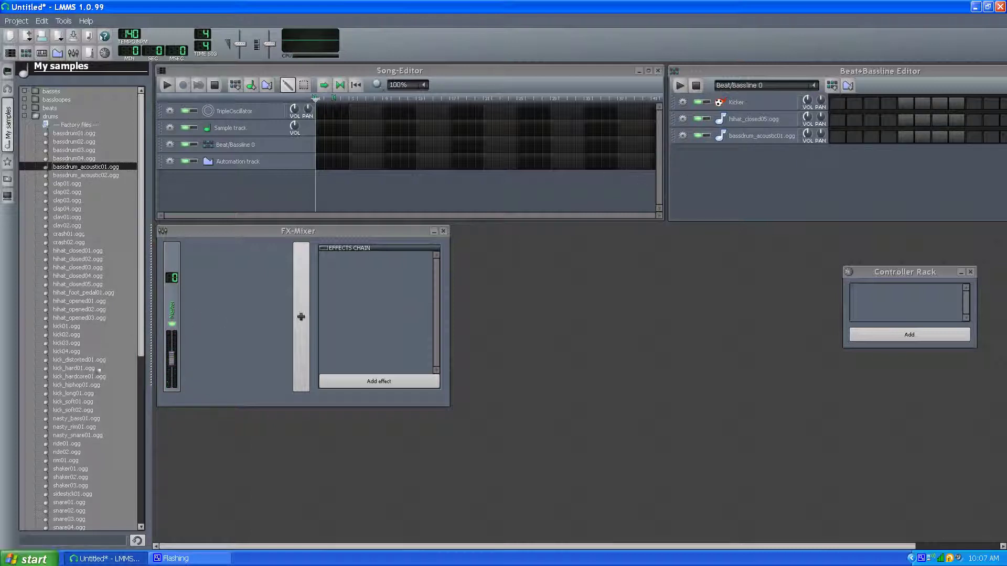
# Step: Audition kick_soft01.ogg and shaker01.ogg and add both samples as tracks in the Beat+Bassline Editor
pyautogui.click(68, 402)
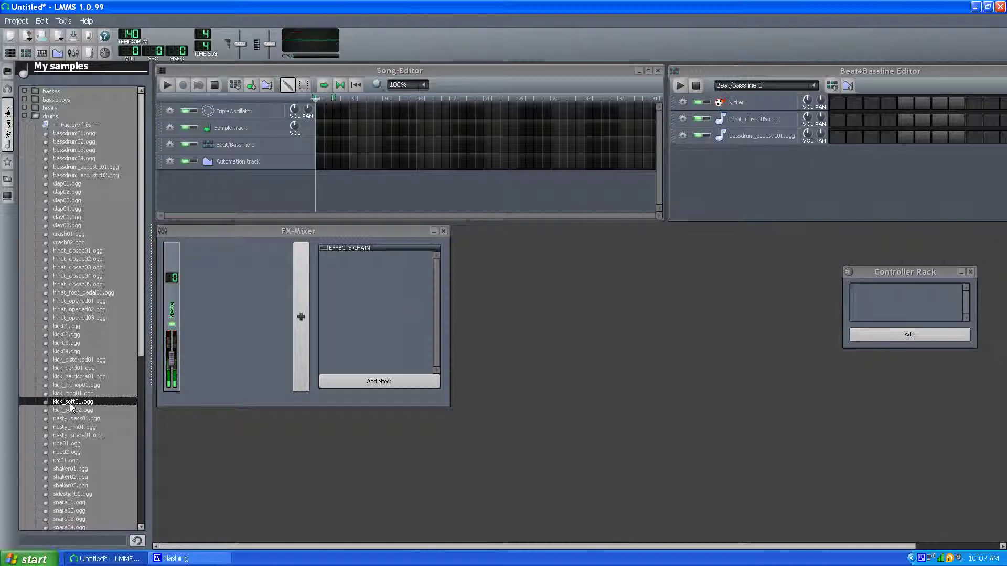
pyautogui.moveTo(59, 403); pyautogui.dragTo(716, 177)
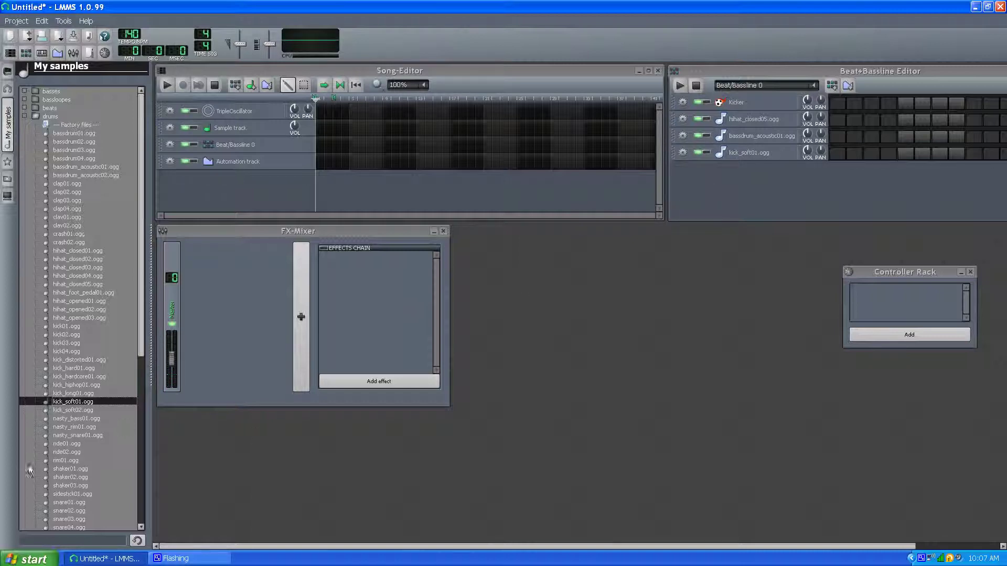
pyautogui.click(73, 470)
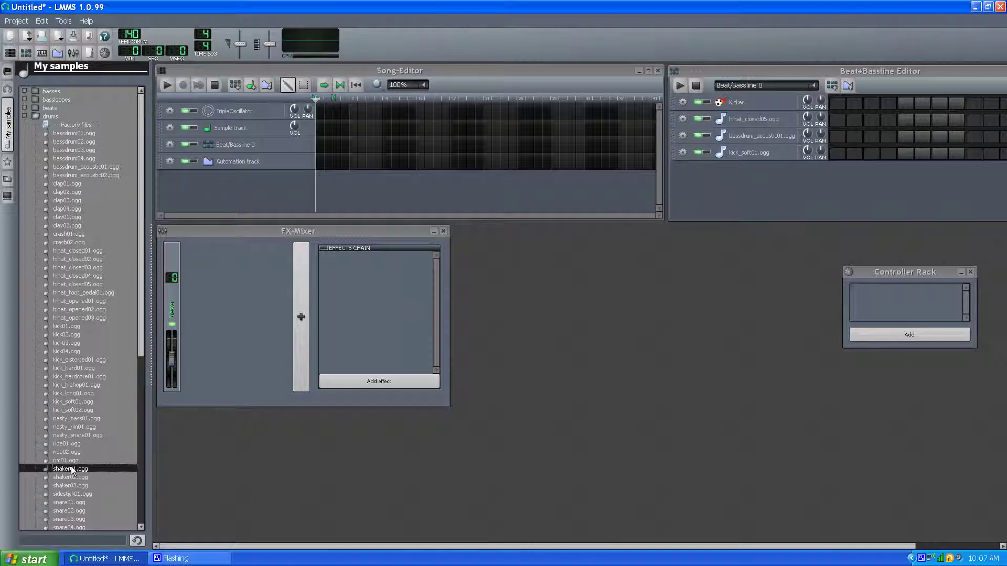
pyautogui.moveTo(73, 469); pyautogui.dragTo(748, 210)
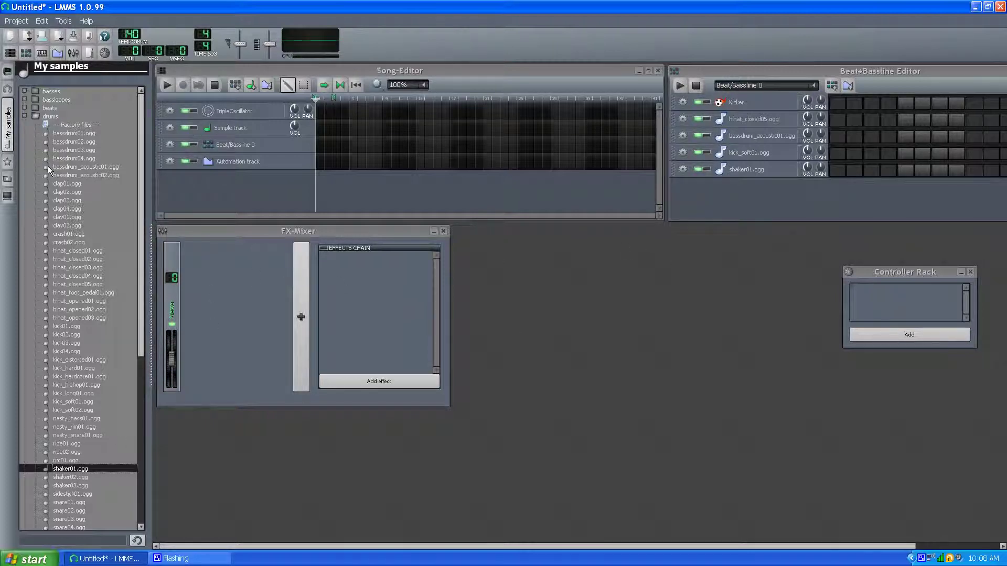
pyautogui.click(7, 131)
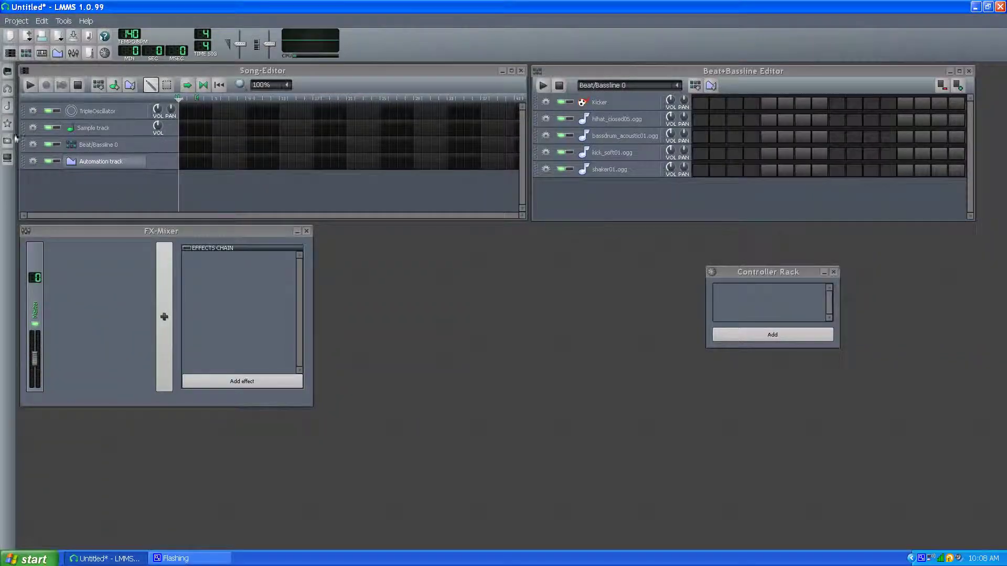
# Step: Find the ZynAddSubFX Synth folder in My presets and audition presets such as 0037-Resonance Synth and 0007-Analog Filter 1
pyautogui.click(7, 72)
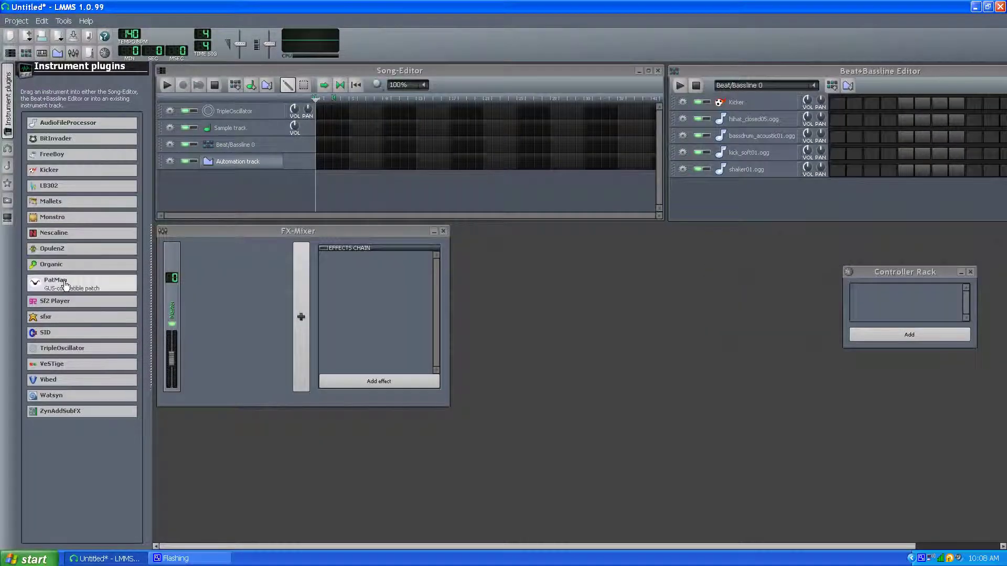
pyautogui.click(11, 99)
pyautogui.click(7, 123)
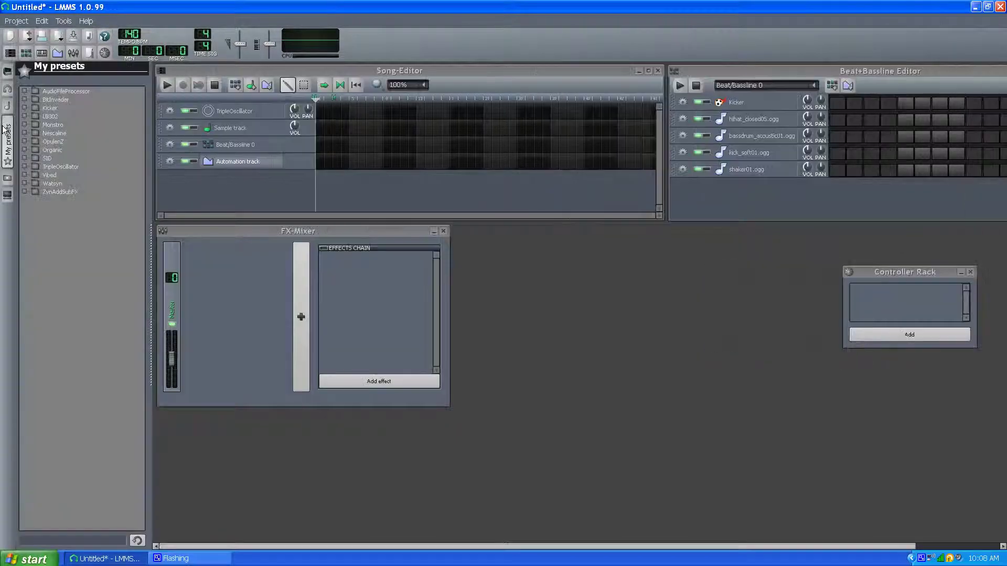
pyautogui.click(25, 192)
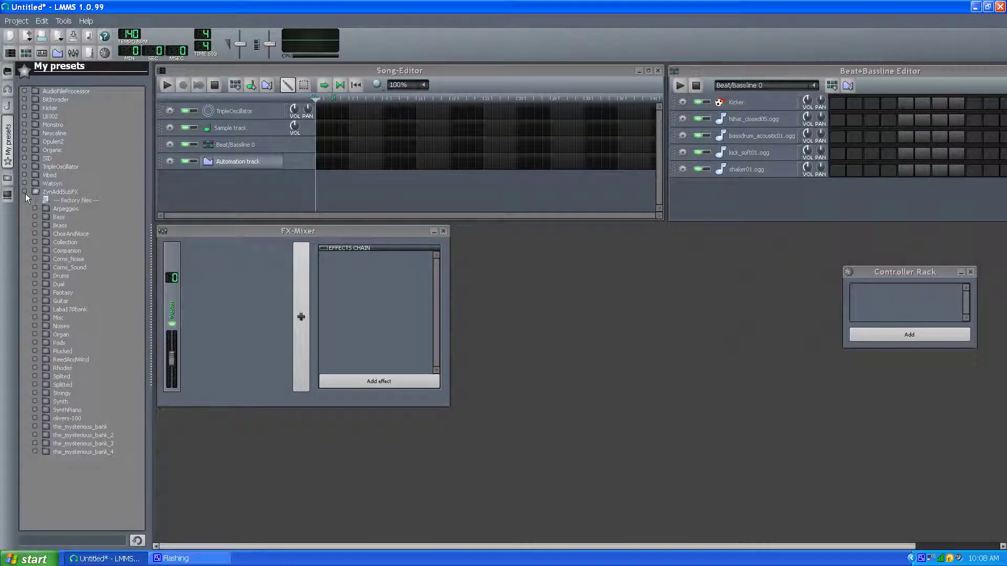
pyautogui.click(35, 400)
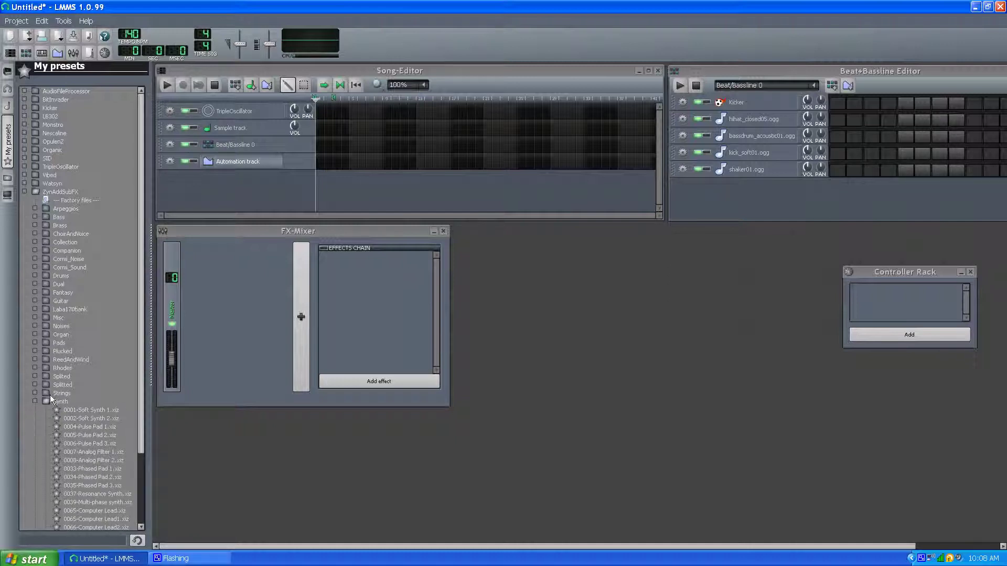
pyautogui.scroll(-4, 105, 433)
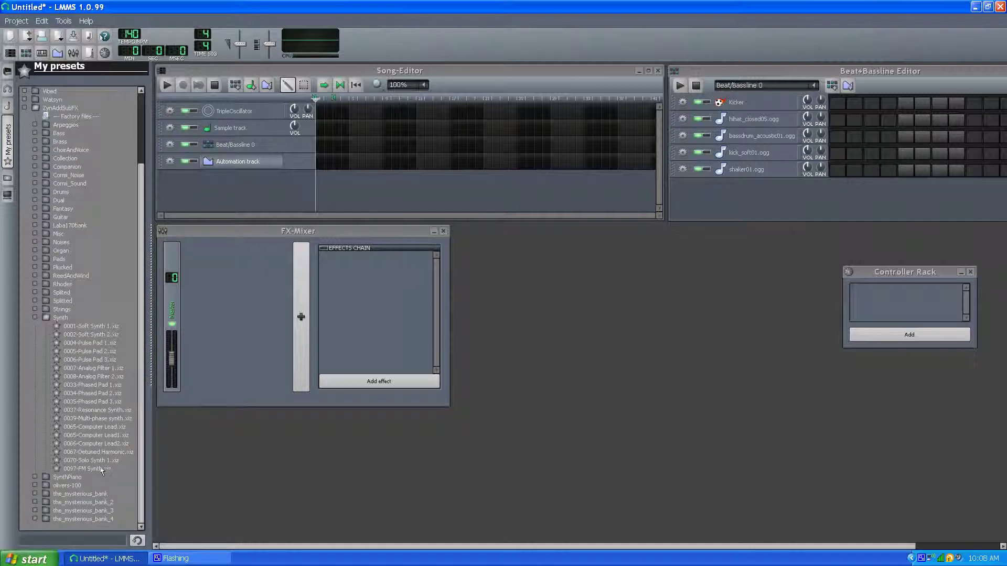
pyautogui.click(102, 469)
pyautogui.click(102, 411)
pyautogui.click(97, 369)
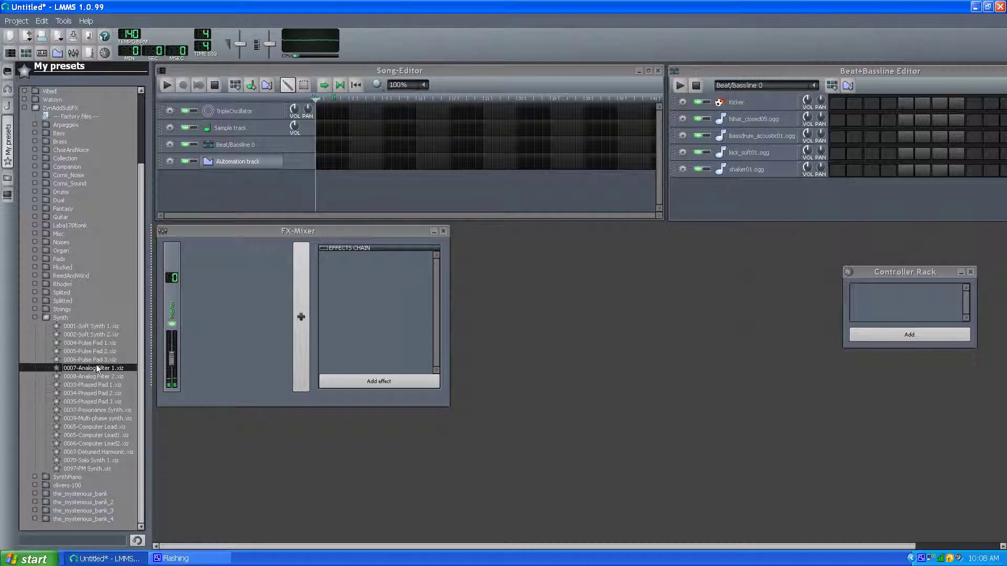
pyautogui.doubleClick(30, 317)
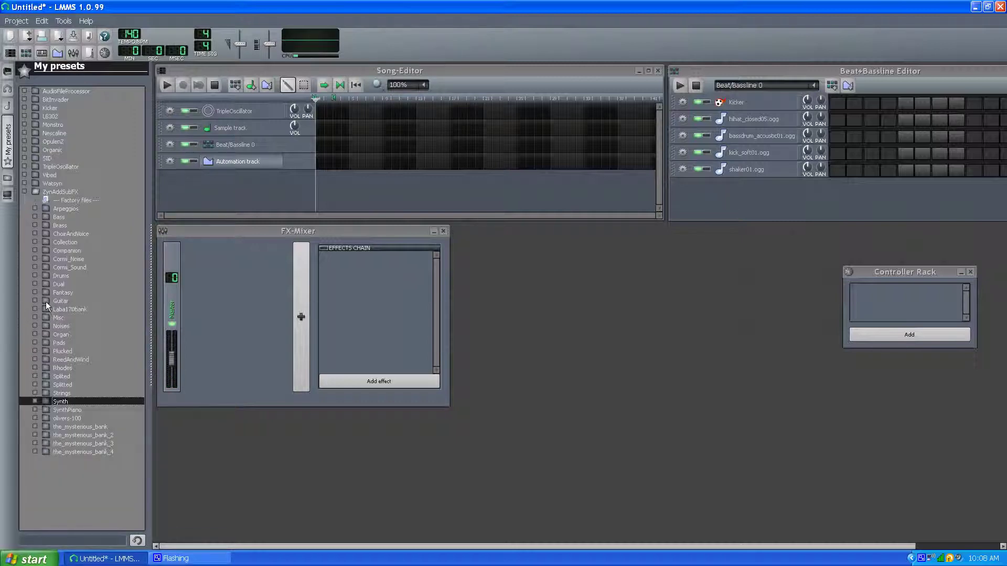
# Step: Audition the ZynAddSubFX Guitar presets, comparing the distorted, trash, clean, electric and space guitars
pyautogui.click(46, 301)
pyautogui.click(34, 301)
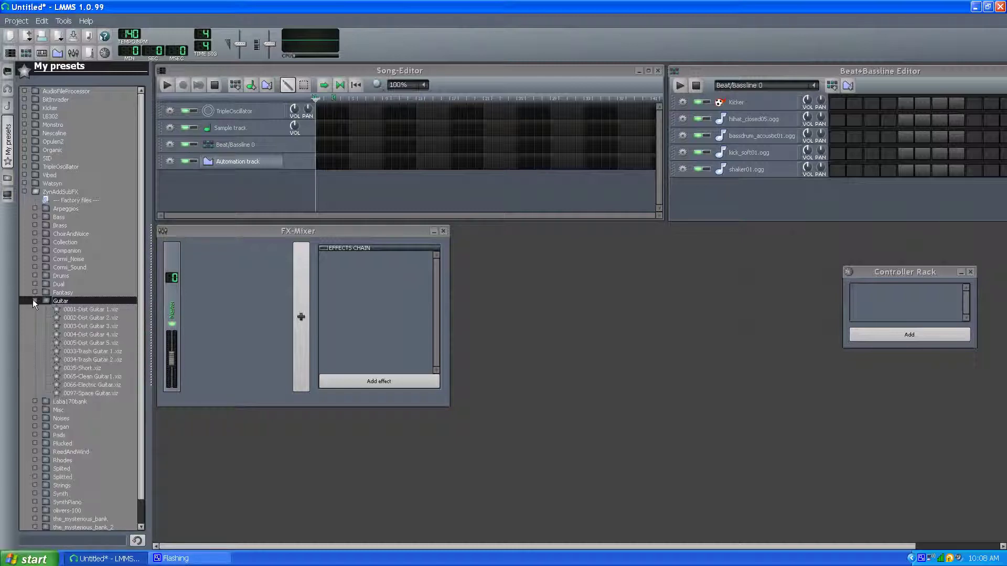
pyautogui.click(103, 334)
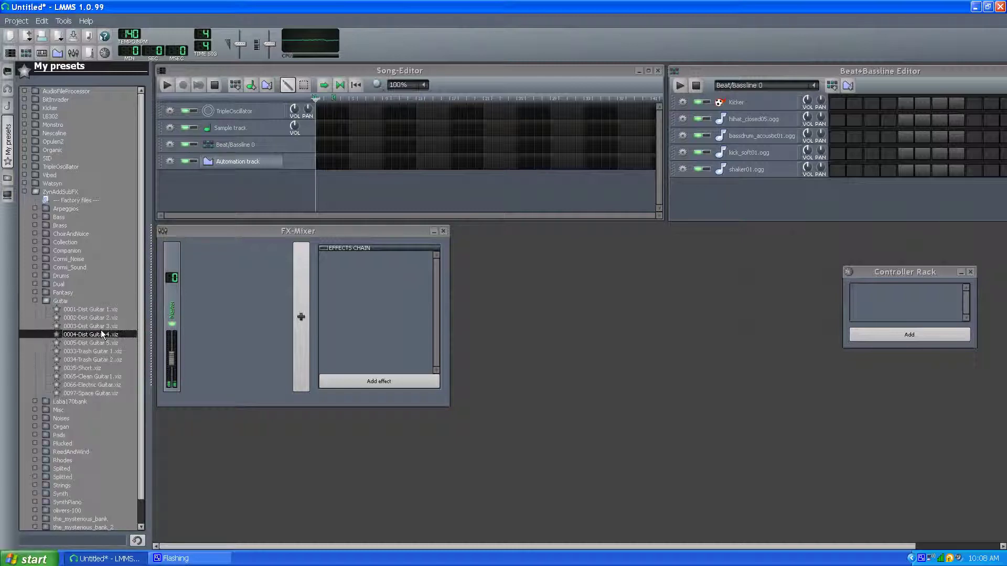
pyautogui.click(82, 360)
pyautogui.click(86, 386)
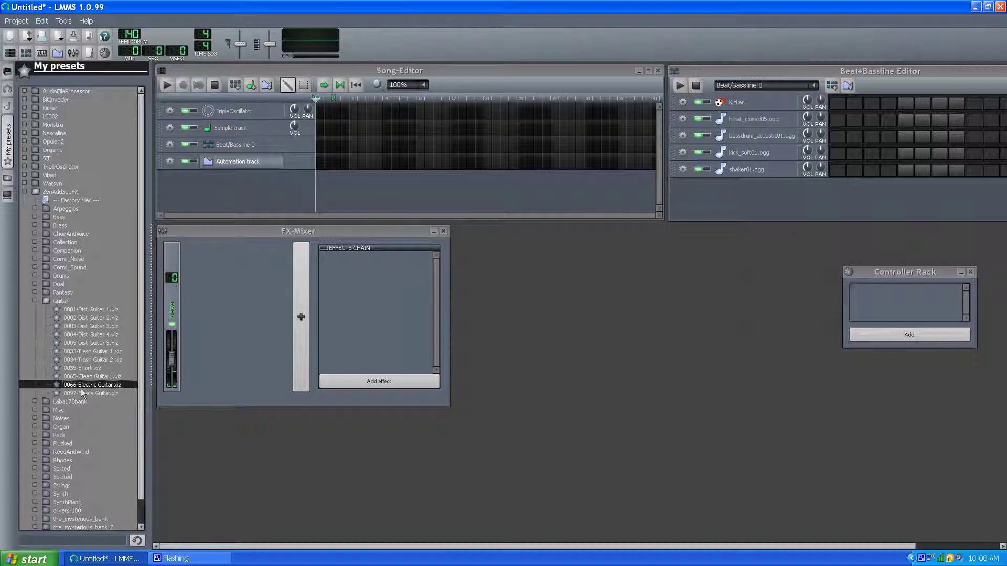
pyautogui.click(83, 393)
pyautogui.click(84, 377)
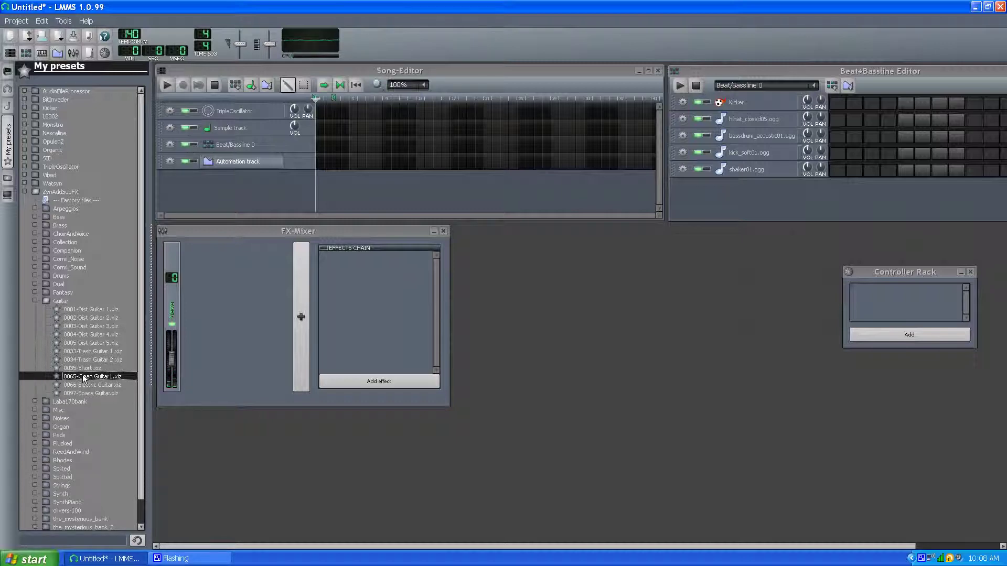
pyautogui.click(83, 361)
pyautogui.click(83, 352)
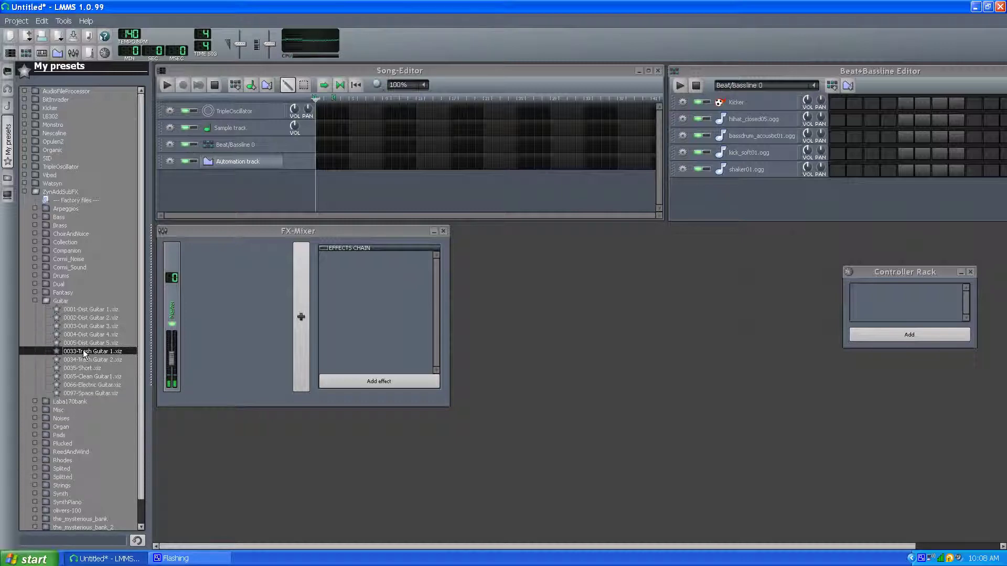
pyautogui.click(83, 343)
pyautogui.click(83, 334)
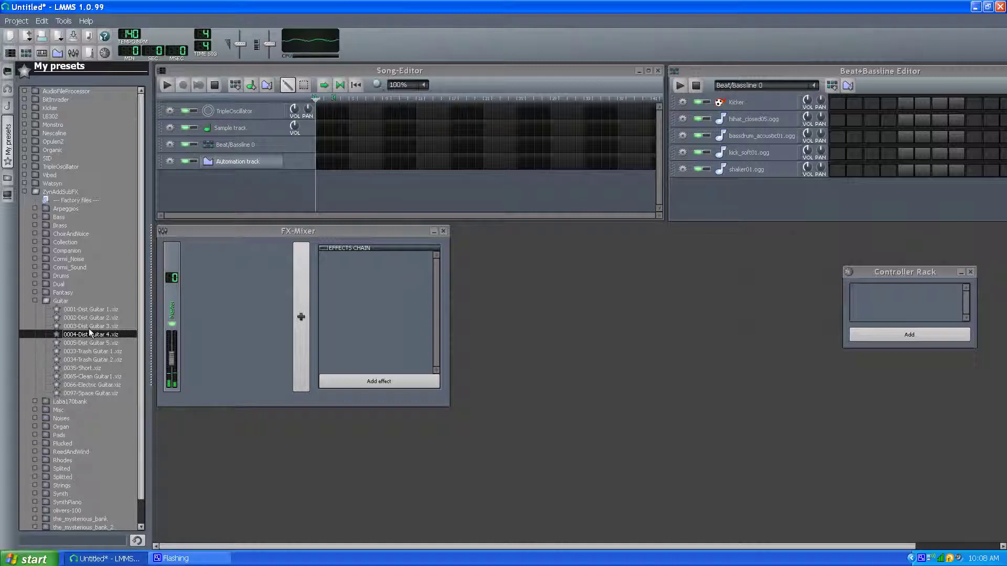
pyautogui.click(91, 318)
pyautogui.click(95, 309)
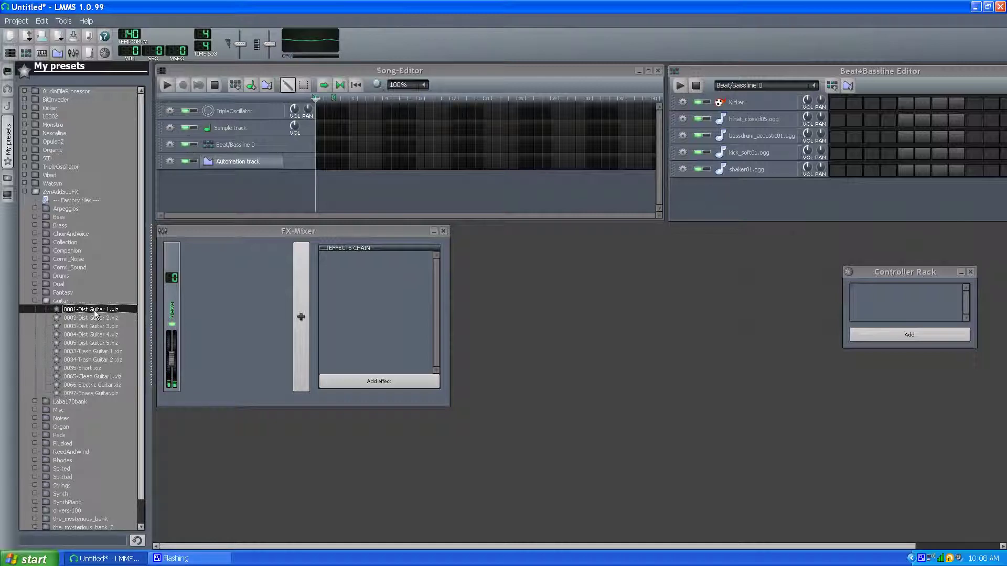
pyautogui.click(88, 344)
pyautogui.click(86, 350)
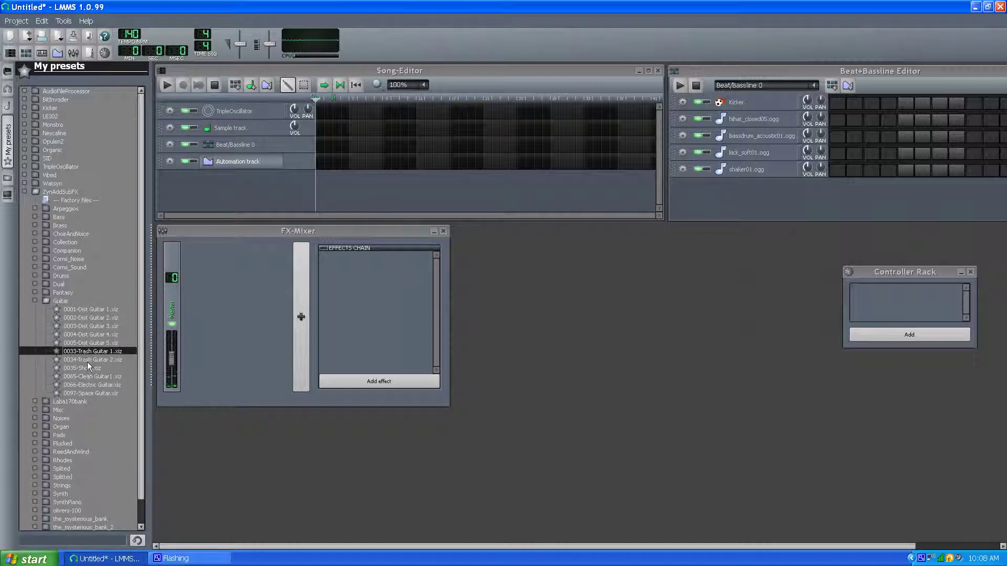
pyautogui.click(88, 346)
pyautogui.click(88, 352)
pyautogui.click(81, 386)
pyautogui.click(82, 378)
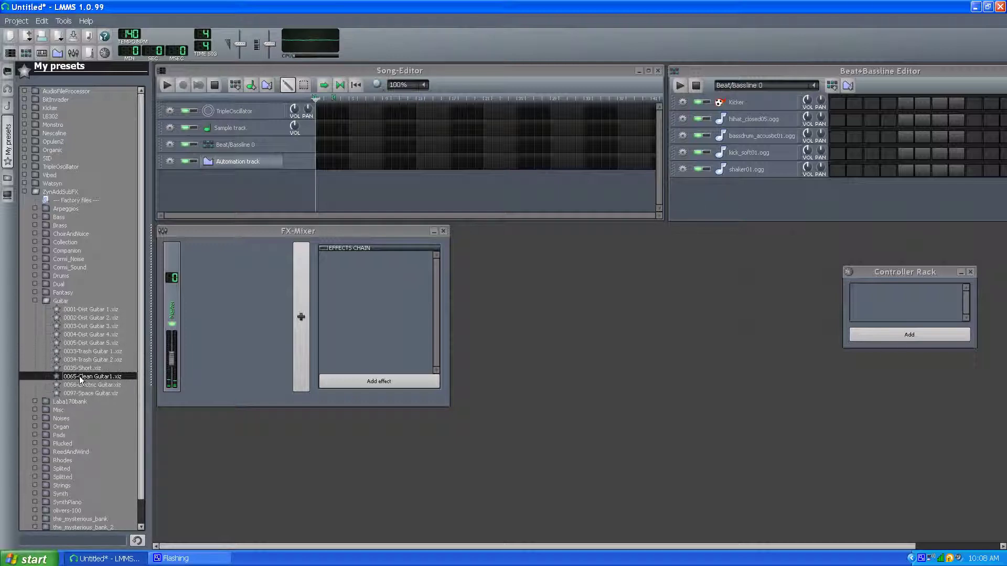
# Step: Add the 0033-Trash Guitar 1.xiz preset as a track in the Beat+Bassline Editor and collapse the presets browser
pyautogui.click(84, 351)
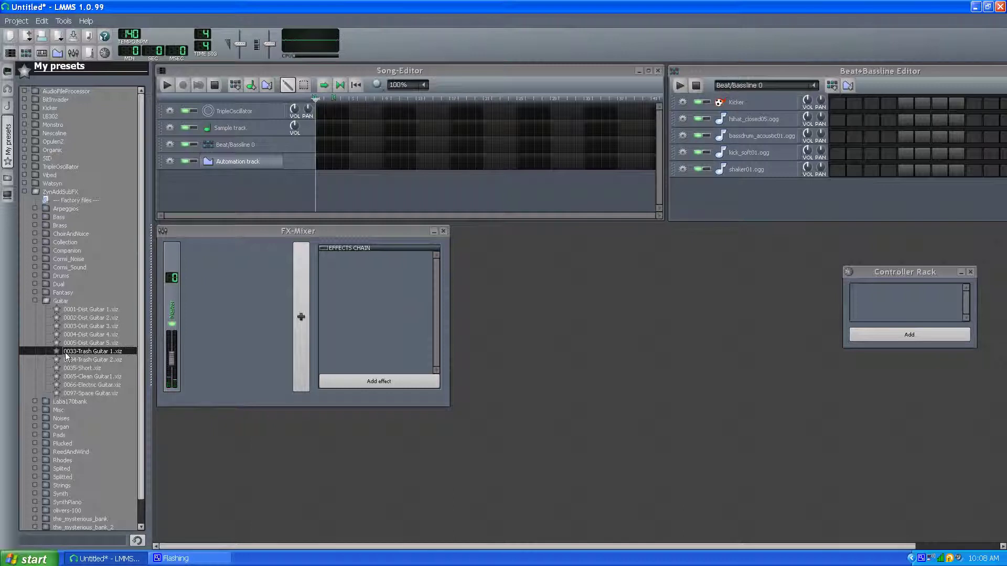
pyautogui.moveTo(65, 352); pyautogui.dragTo(324, 308)
pyautogui.moveTo(706, 211); pyautogui.dragTo(706, 212)
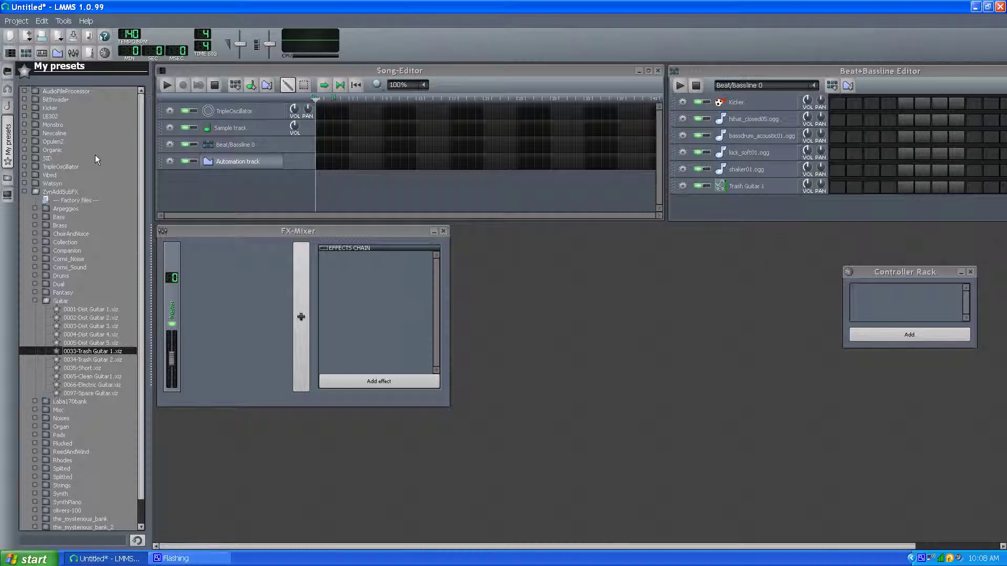
pyautogui.click(9, 138)
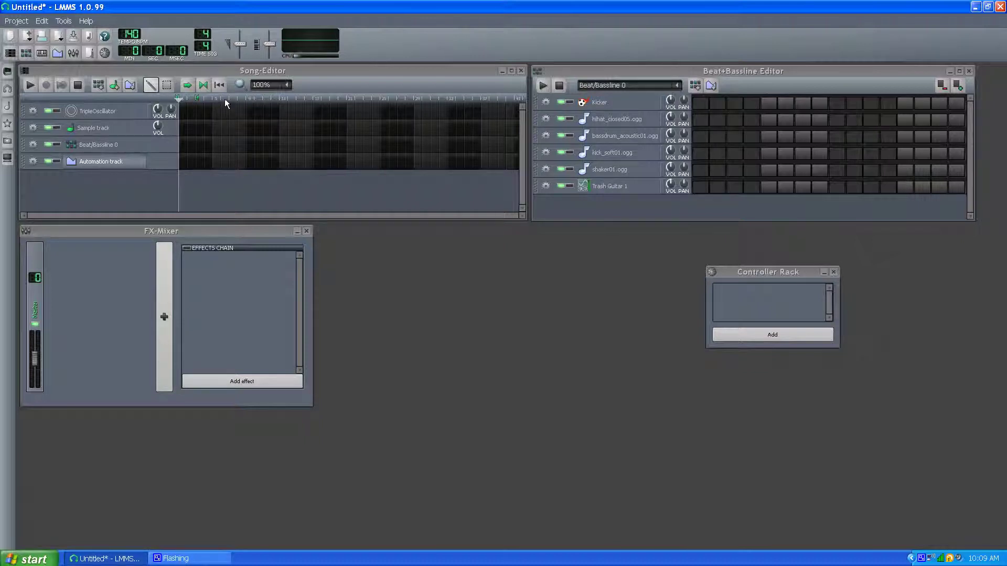
# Step: Move the loop end point further along the Song-Editor timeline and extend the Beat+Bassline patterns to 32 steps
pyautogui.rightClick(239, 100)
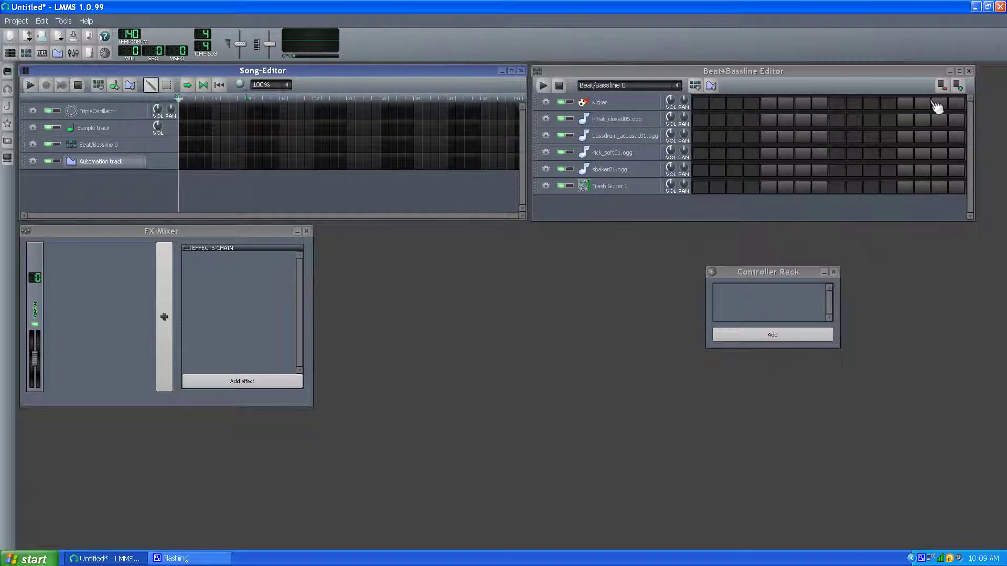
pyautogui.click(961, 86)
pyautogui.click(962, 86)
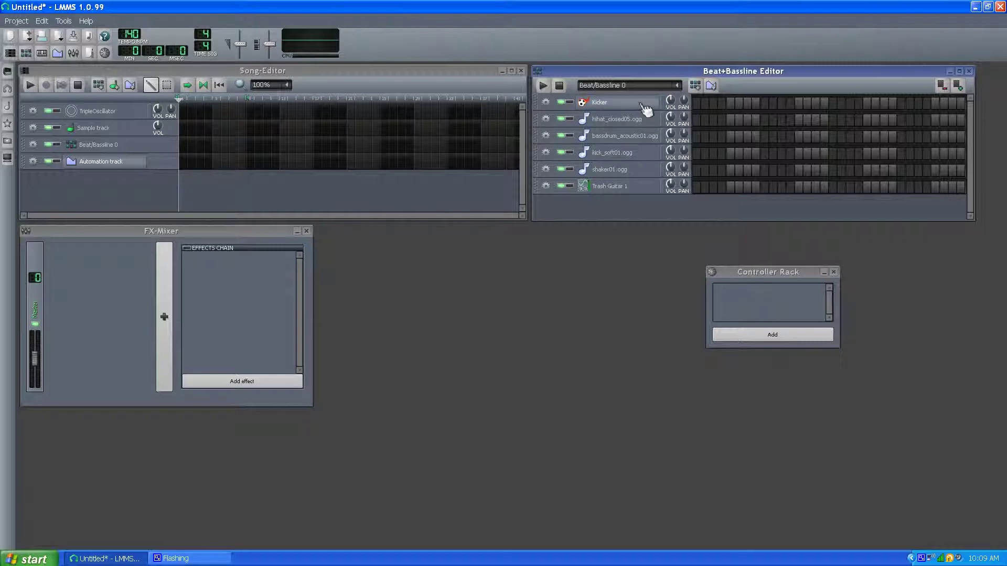
# Step: Start the beat playing and place Kicker hits on every fourth step from step 1 to 29, plus an extra hit on step 10
pyautogui.click(544, 89)
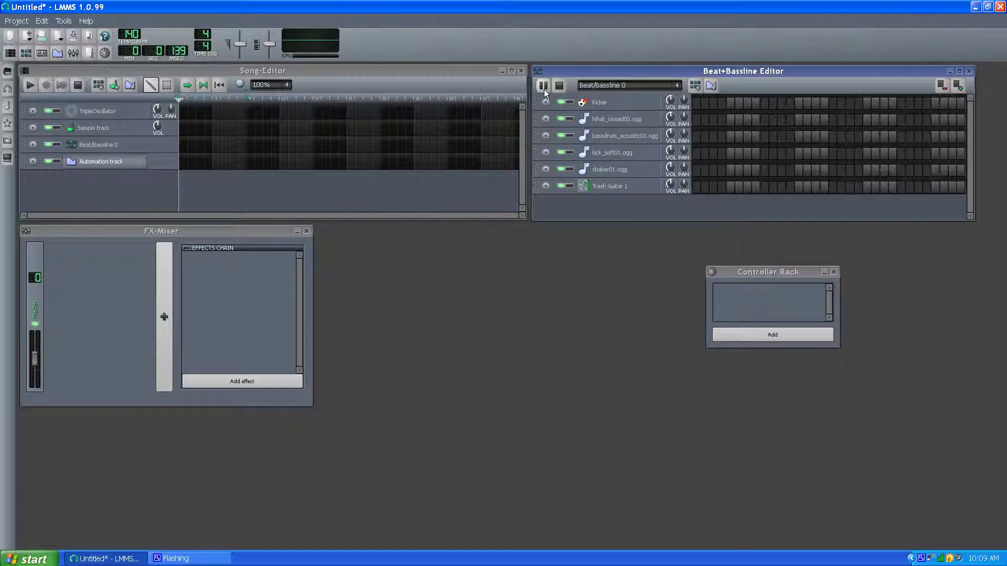
pyautogui.click(696, 103)
pyautogui.click(730, 103)
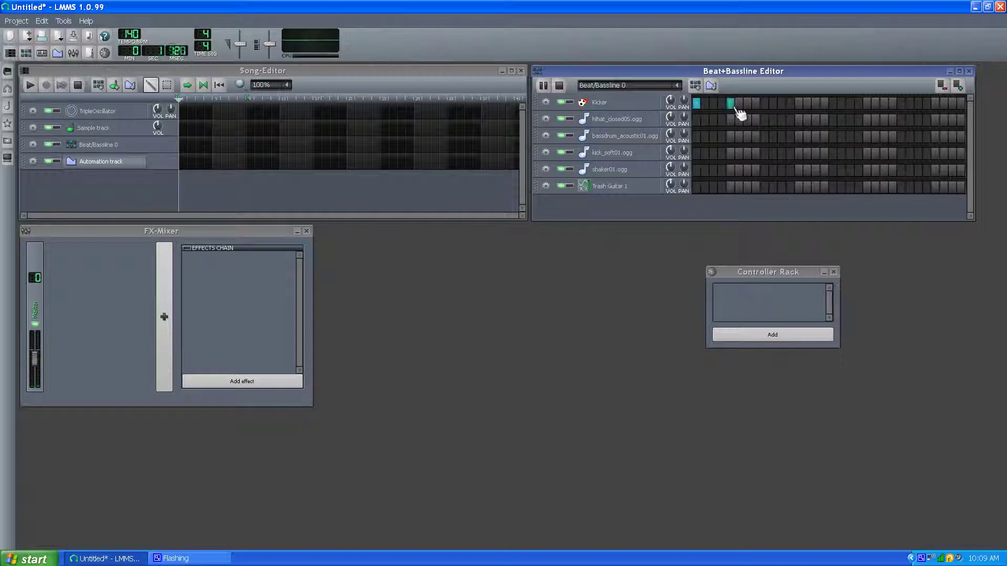
pyautogui.click(764, 103)
pyautogui.click(798, 103)
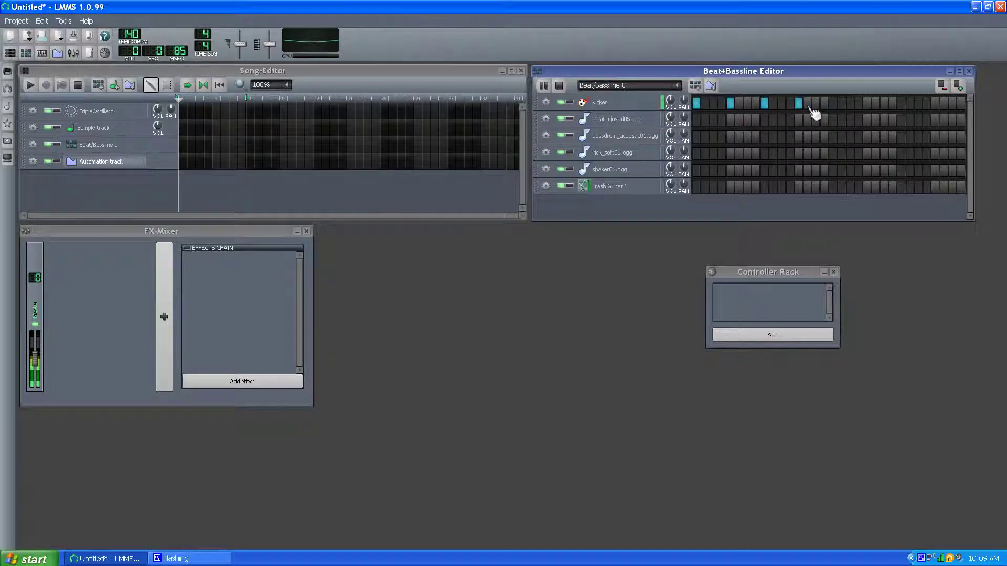
pyautogui.click(773, 104)
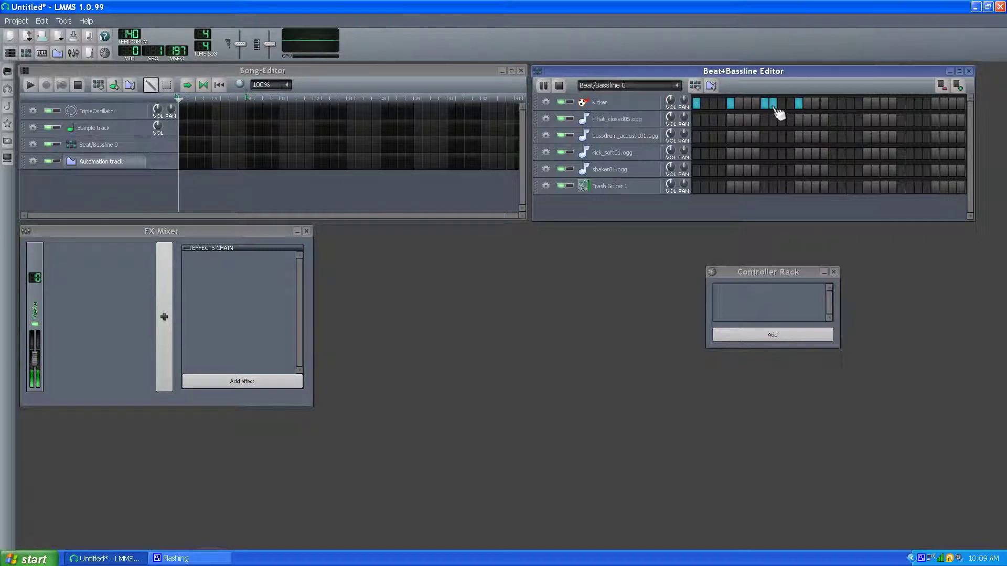
pyautogui.click(832, 103)
pyautogui.click(866, 103)
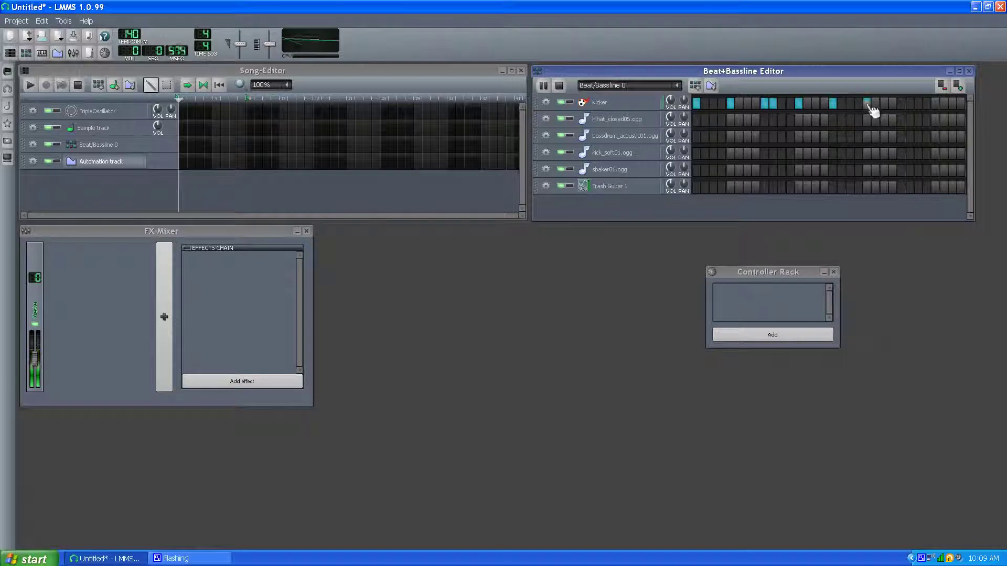
pyautogui.click(901, 104)
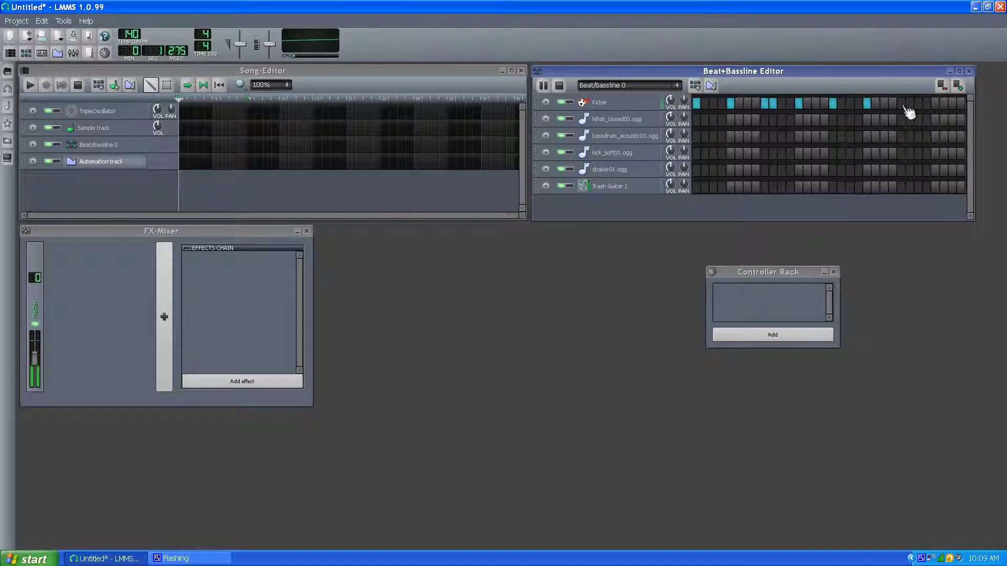
pyautogui.click(935, 103)
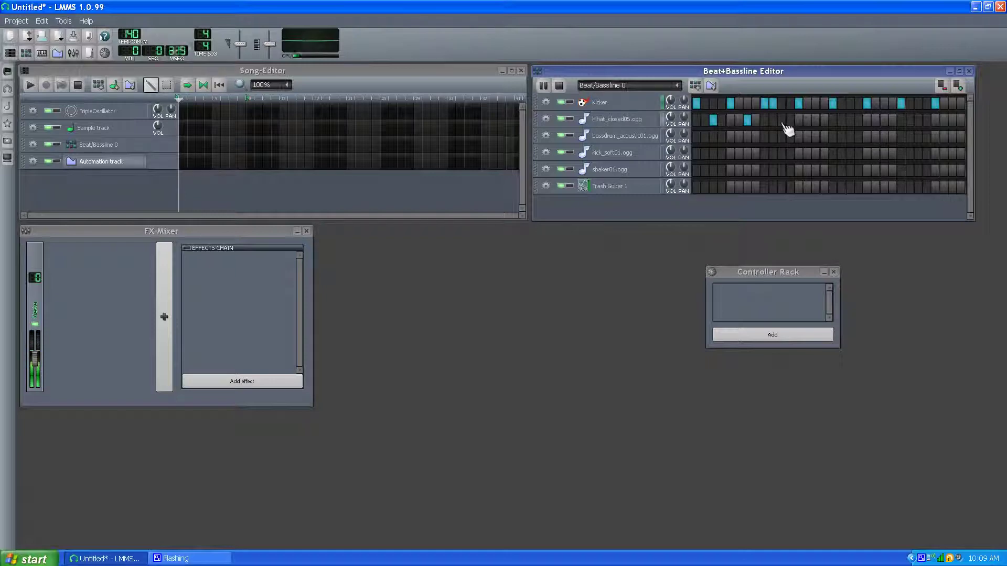
# Step: Continue the hihat_closed05.ogg pattern with hits on steps 11, 12, 15, 19, 23, 27, 30 and 31
pyautogui.click(816, 121)
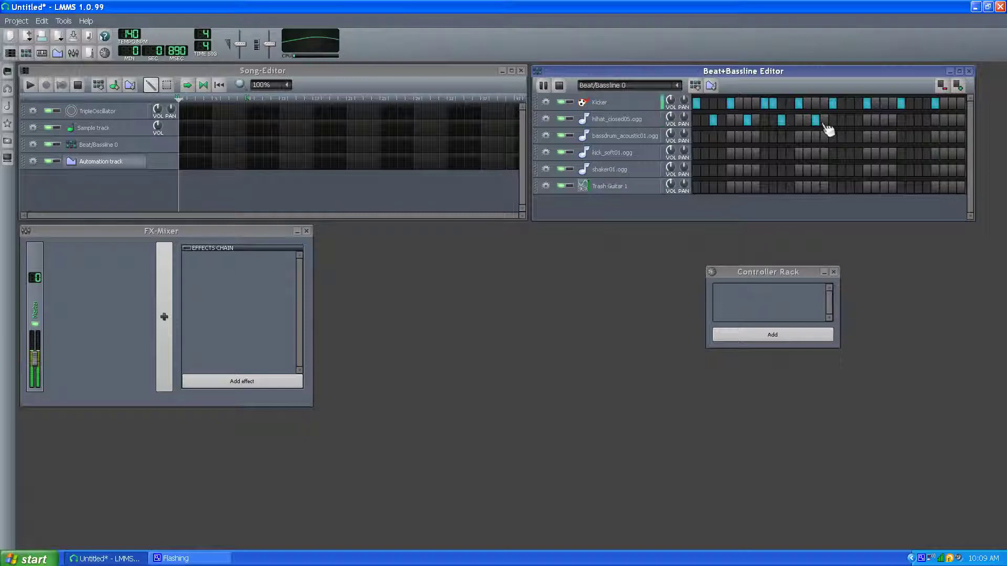
pyautogui.click(790, 121)
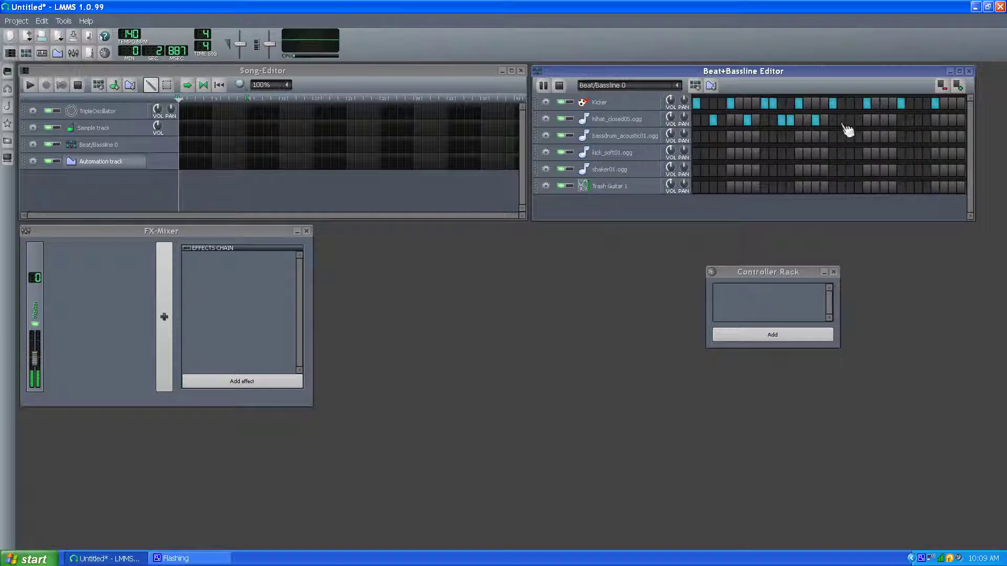
pyautogui.click(850, 120)
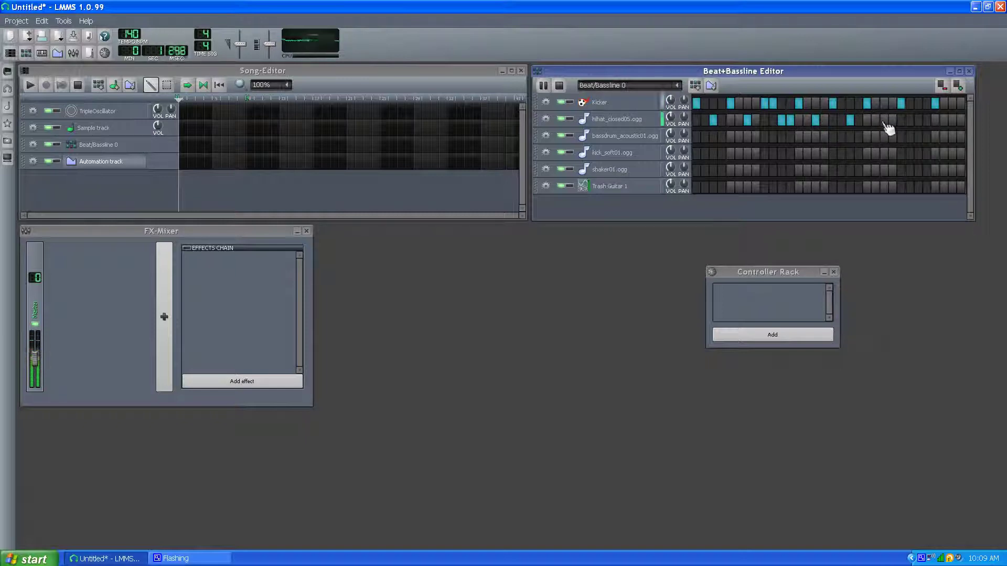
pyautogui.click(884, 121)
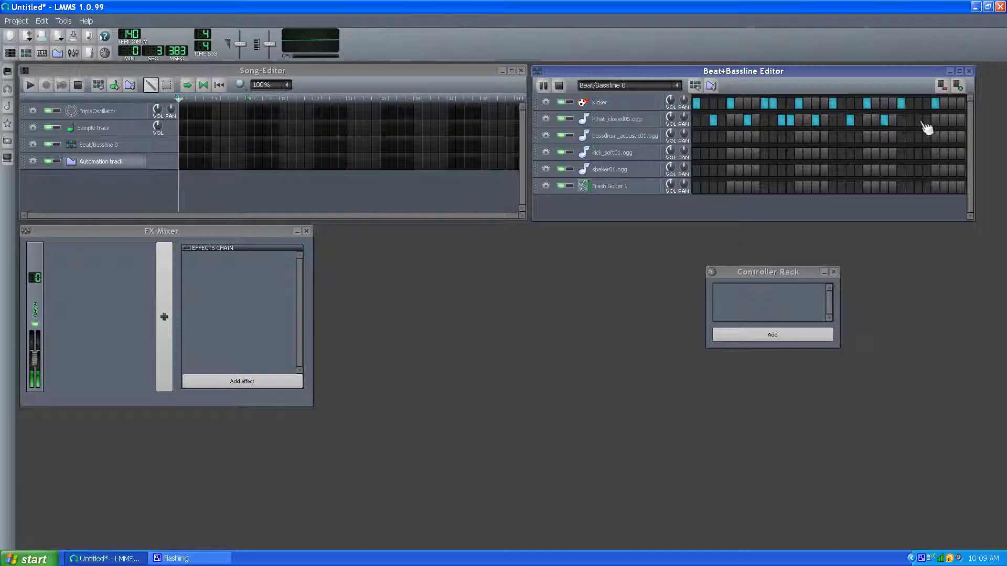
pyautogui.click(952, 121)
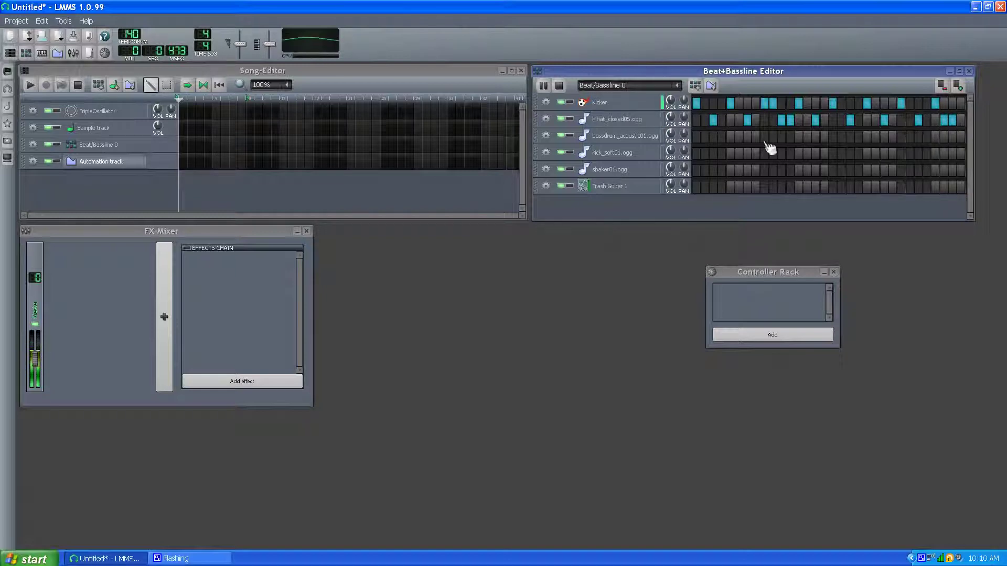
# Step: Place bassdrum_acoustic01.ogg hits on every eighth step, on steps 5, 13, 21 and 29
pyautogui.click(732, 138)
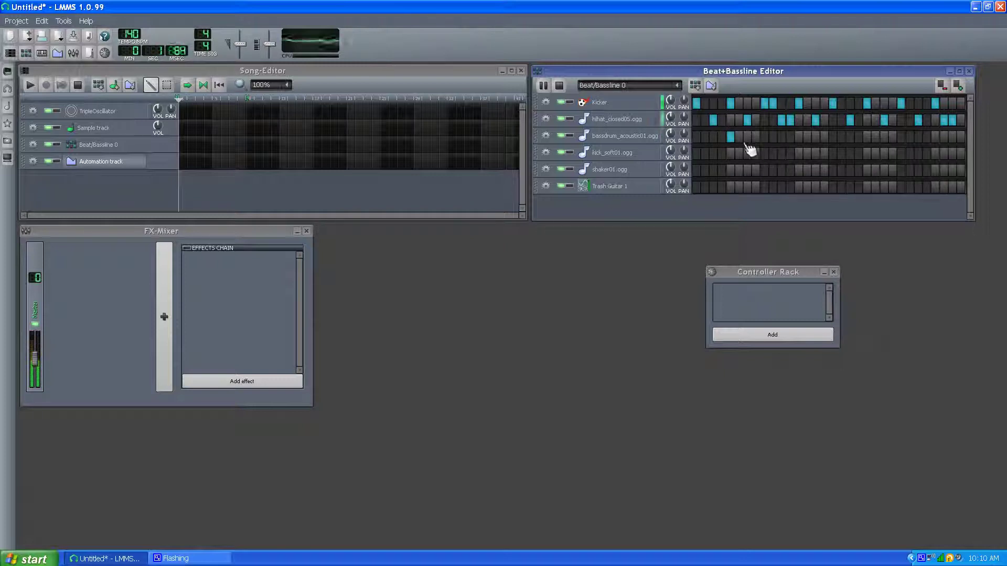
pyautogui.click(799, 138)
pyautogui.click(866, 137)
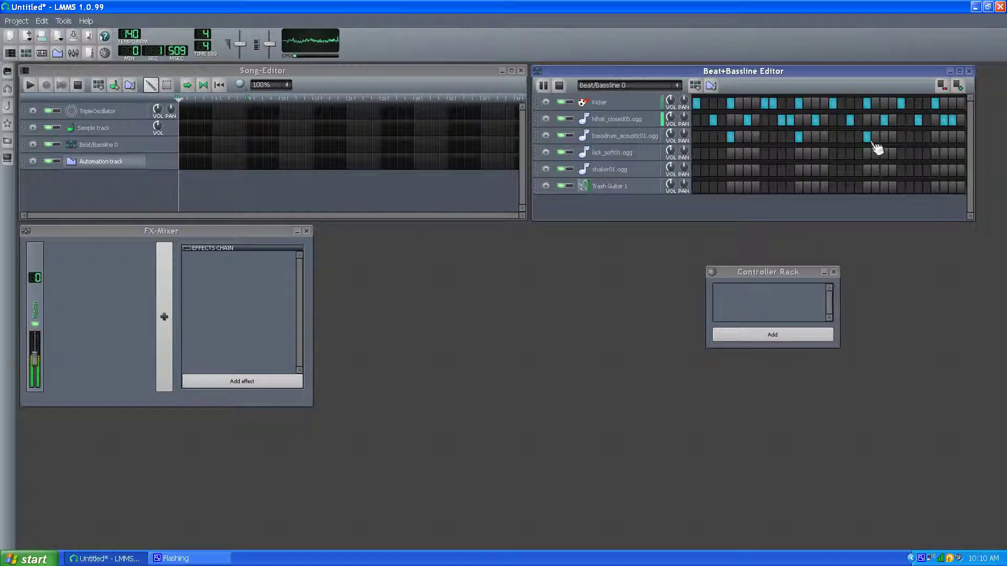
pyautogui.click(935, 138)
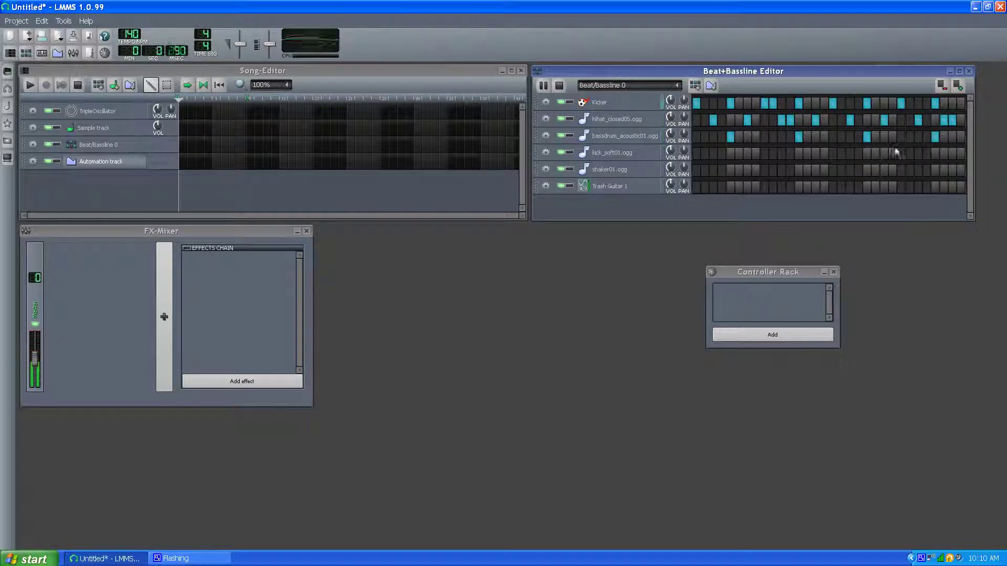
# Step: Place kick_soft01.ogg hits on steps 9, 17, 25 and 26
pyautogui.click(705, 155)
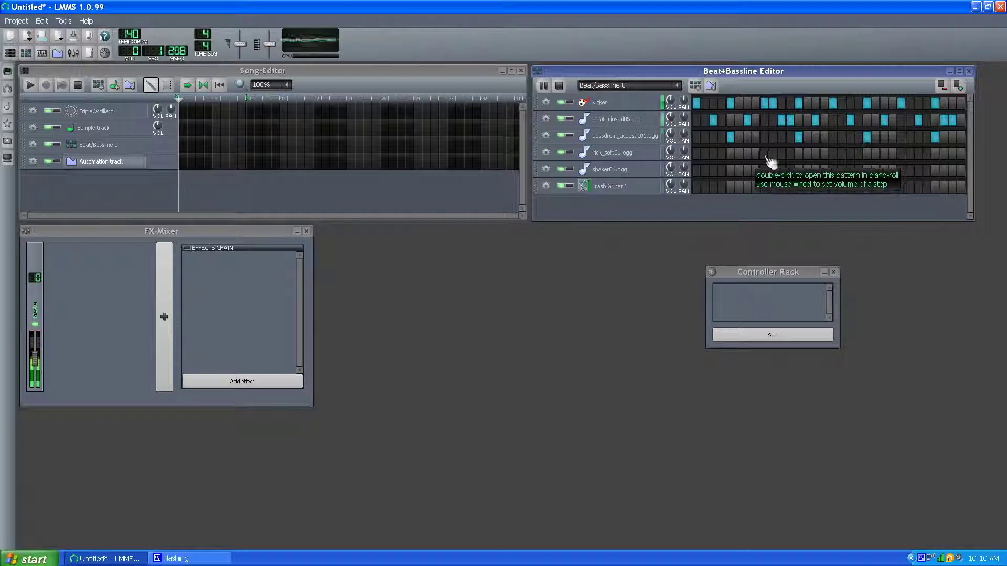
pyautogui.click(765, 154)
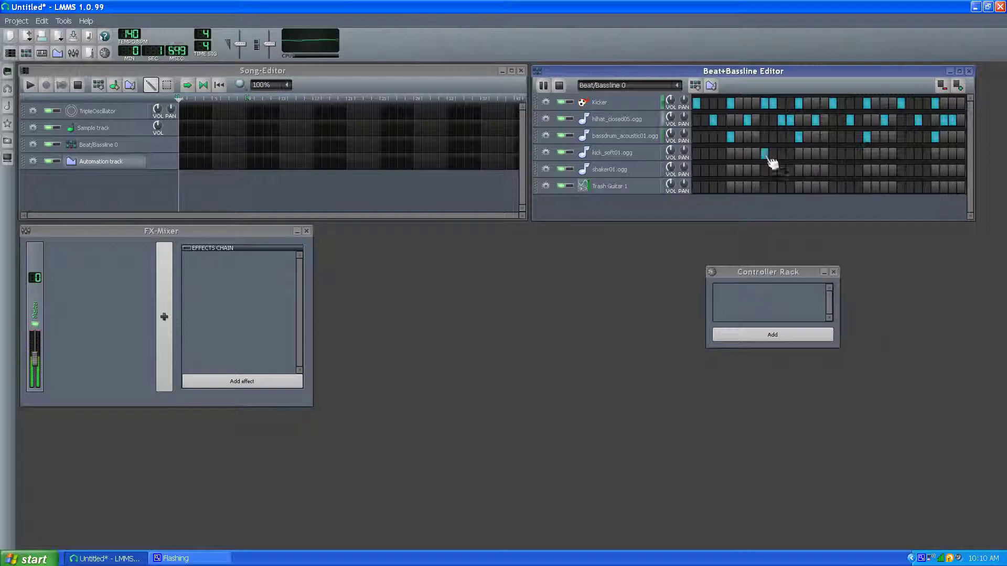
pyautogui.click(832, 154)
pyautogui.click(901, 154)
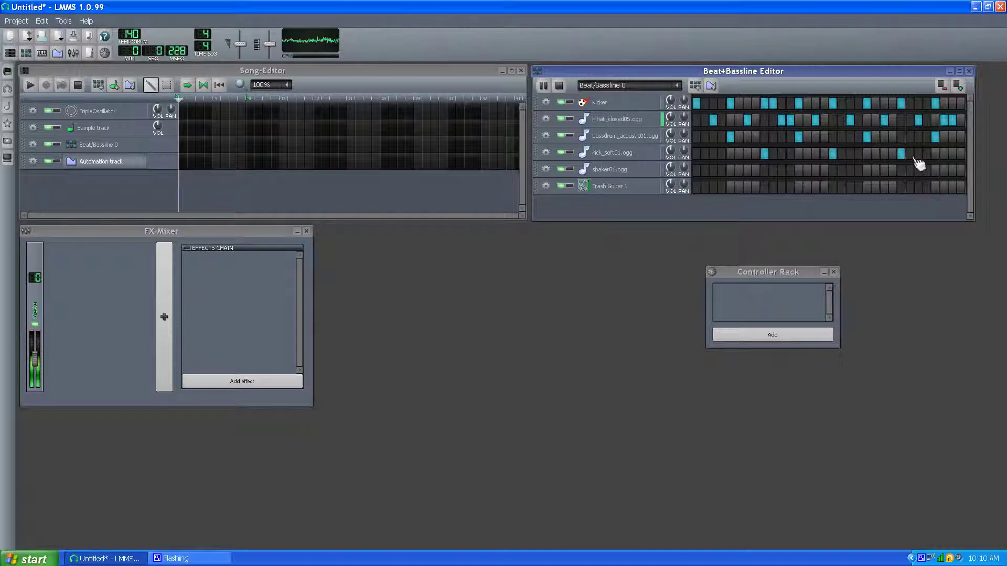
# Step: Place shaker01.ogg hits on steps 3, 11, 13, 15, 18, 23 and 26 to 28
pyautogui.click(712, 170)
pyautogui.click(781, 170)
pyautogui.click(798, 170)
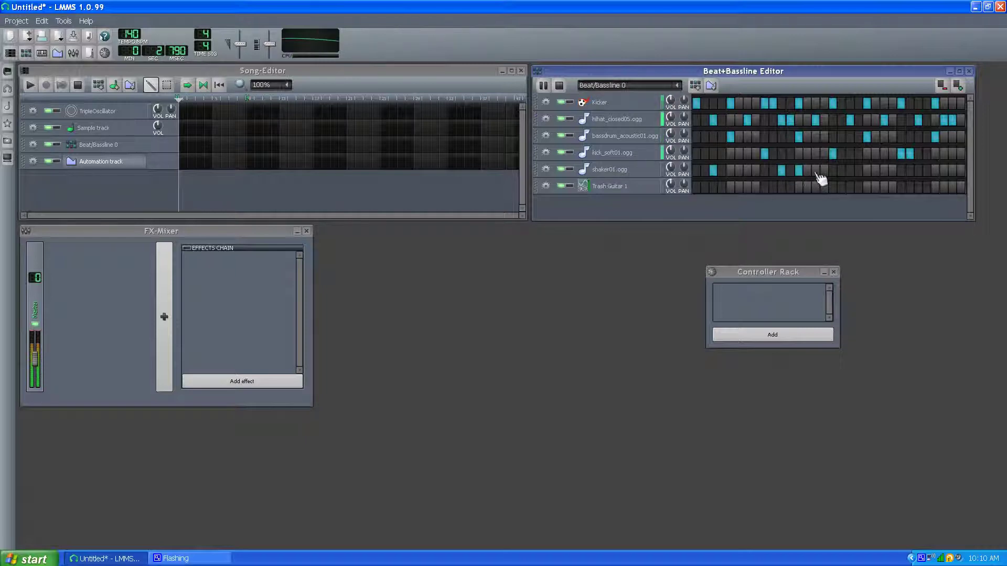
pyautogui.click(815, 169)
pyautogui.click(841, 170)
pyautogui.click(884, 170)
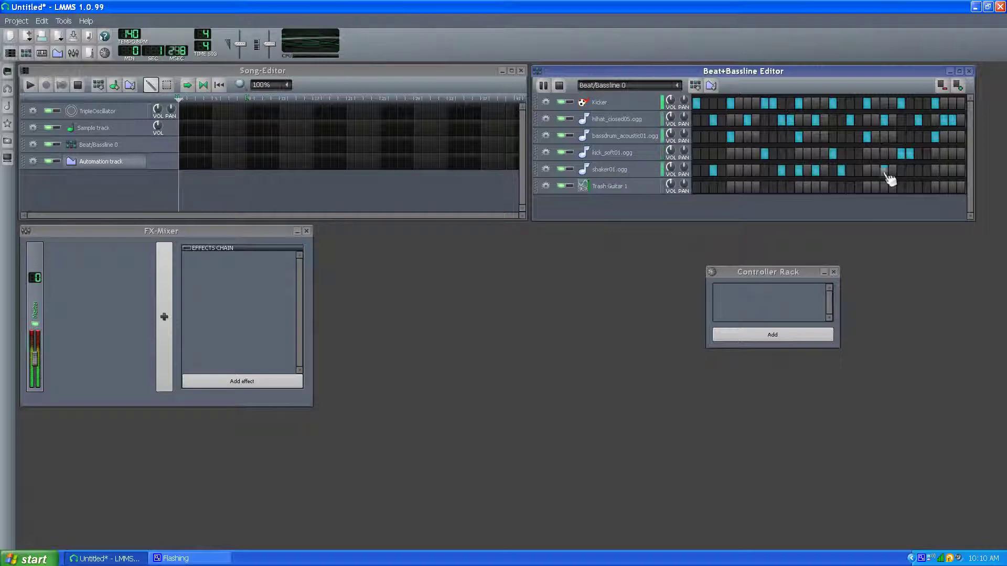
pyautogui.click(910, 170)
pyautogui.click(918, 170)
pyautogui.click(926, 170)
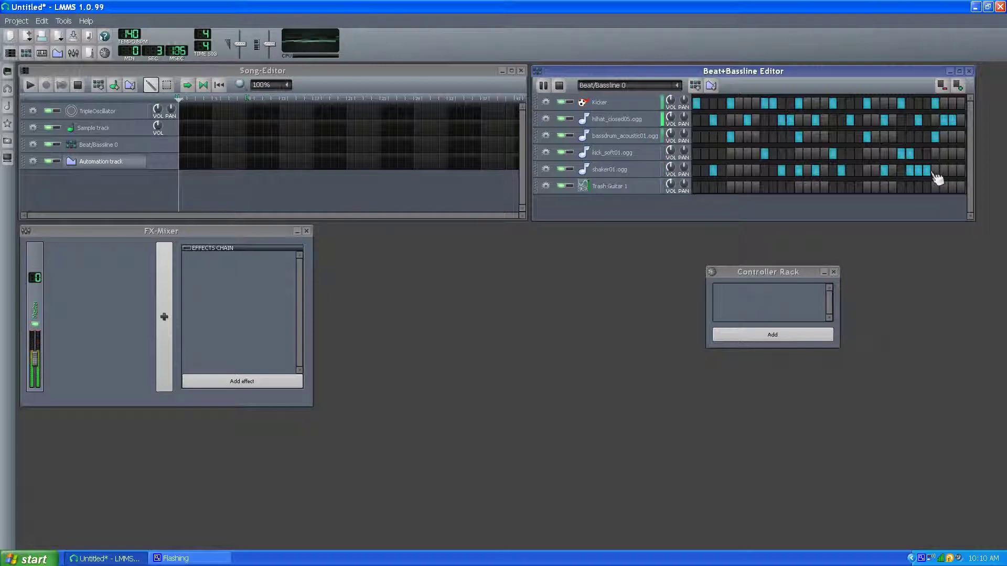
pyautogui.click(935, 170)
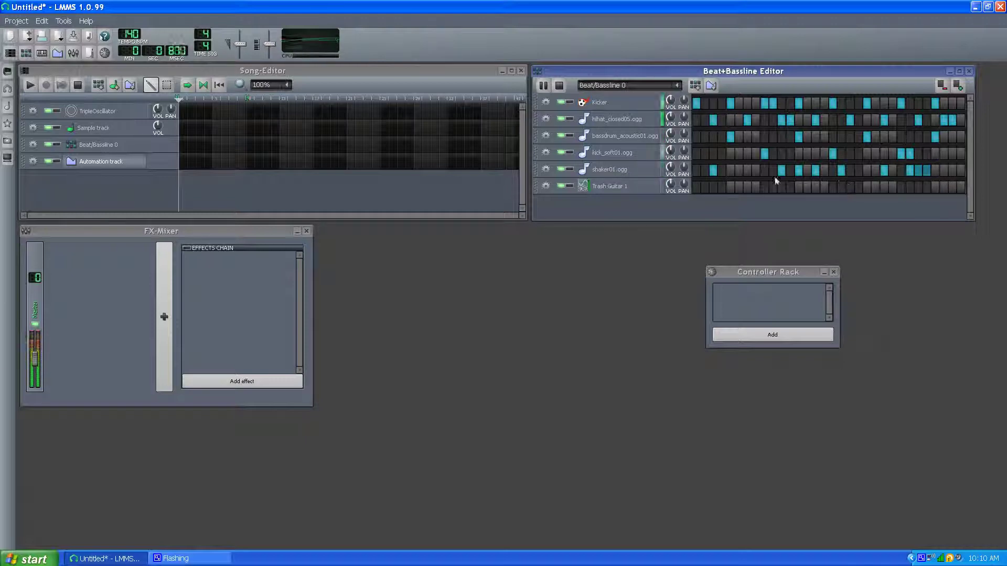
# Step: Rework the first half of the shaker01.ogg pattern: remove steps 3 and 15, add steps 5 and 9, and keep step 11
pyautogui.click(716, 171)
pyautogui.click(730, 170)
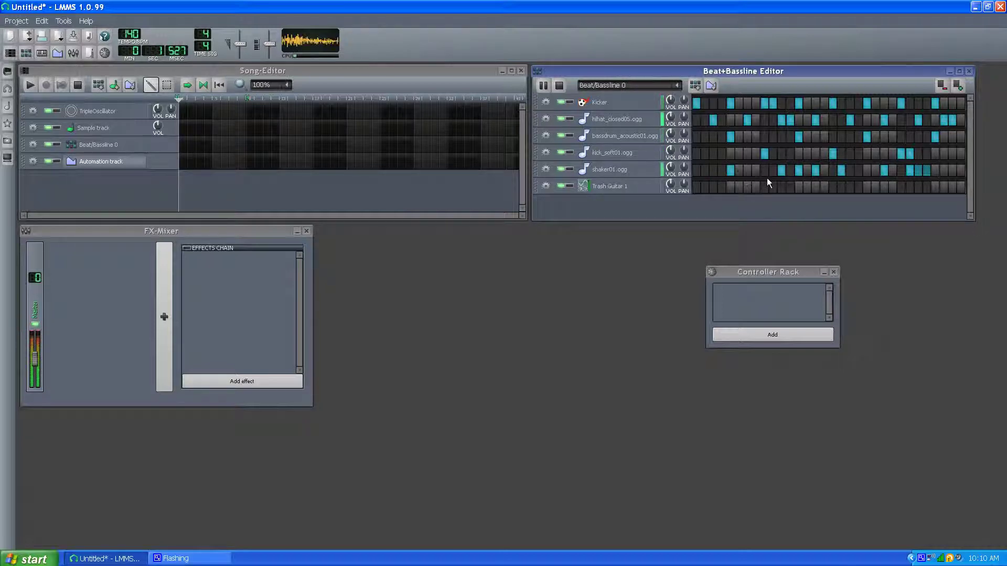
pyautogui.click(732, 171)
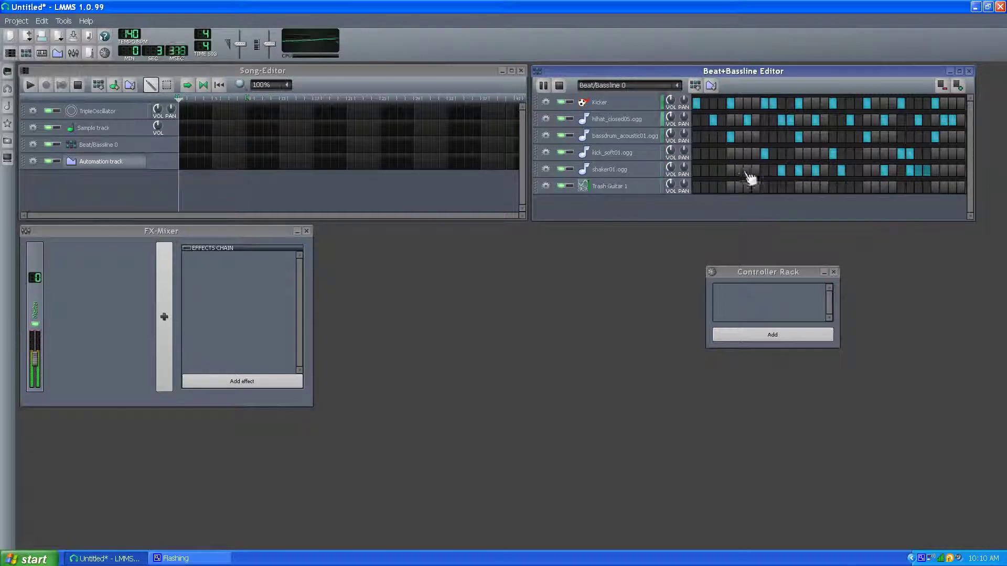
pyautogui.click(737, 173)
pyautogui.click(731, 173)
pyautogui.click(740, 173)
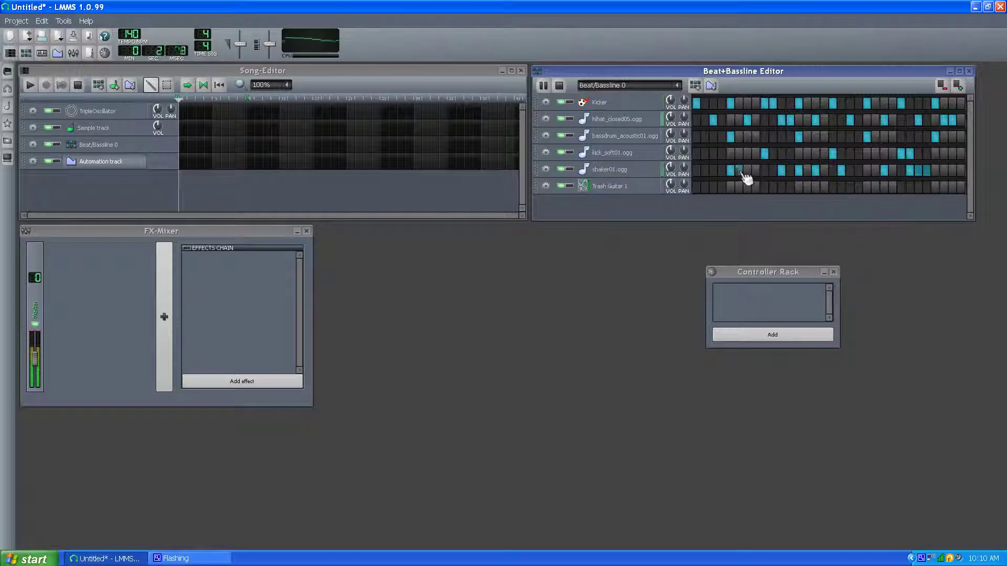
pyautogui.click(782, 172)
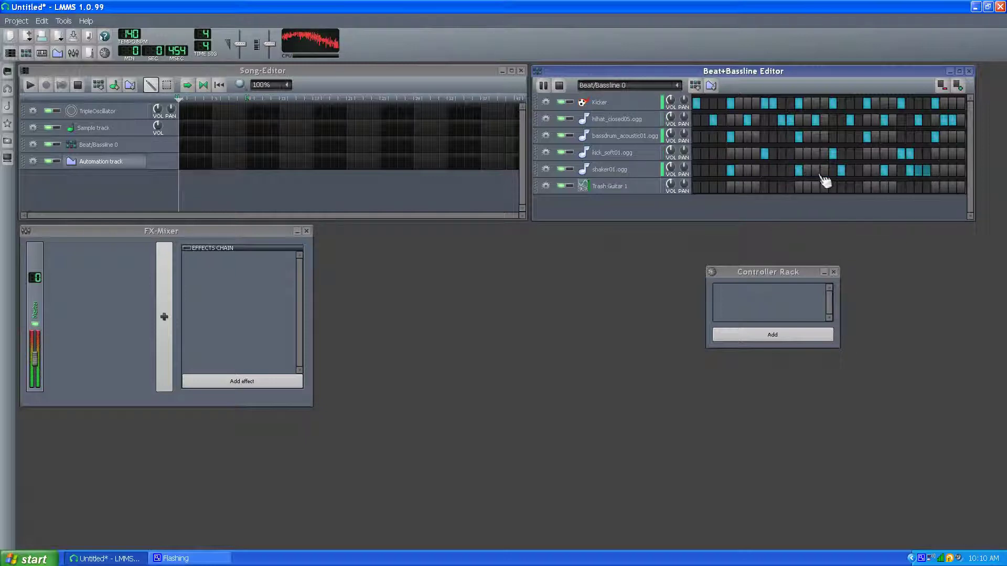
pyautogui.click(764, 172)
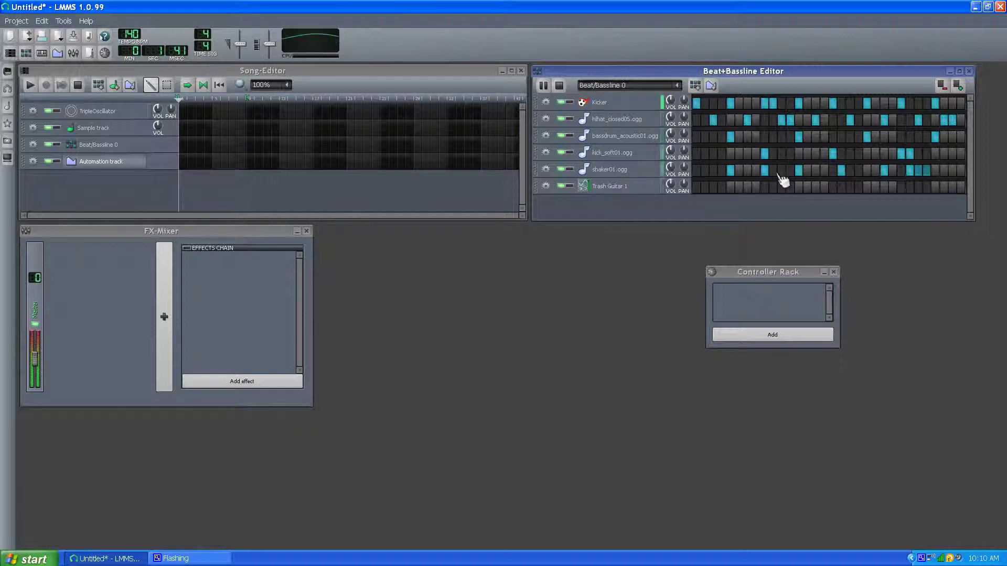
pyautogui.click(782, 173)
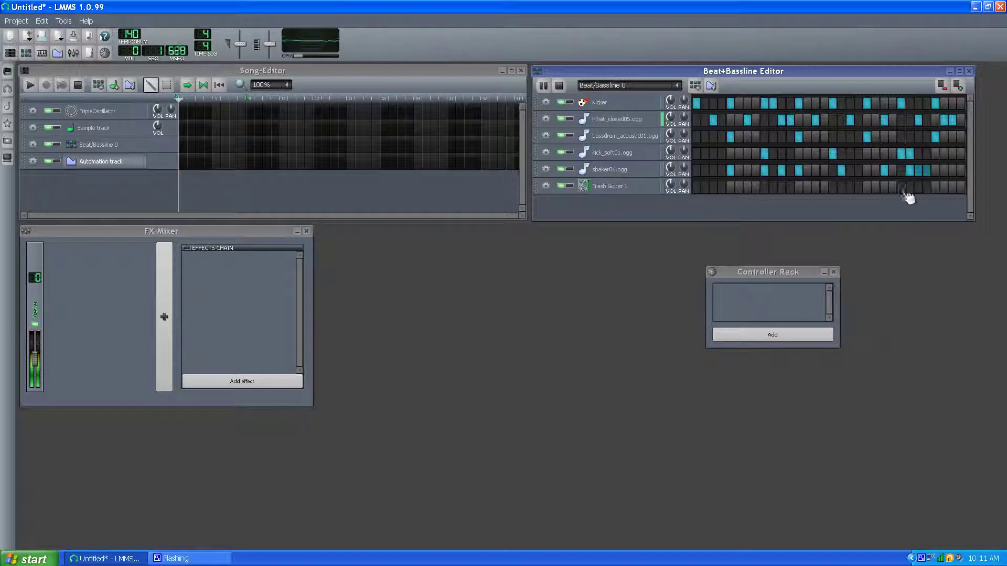
# Step: Remove the shaker01.ogg hits on steps 13, 18 and 23 and add hits on steps 17 and 19
pyautogui.click(885, 171)
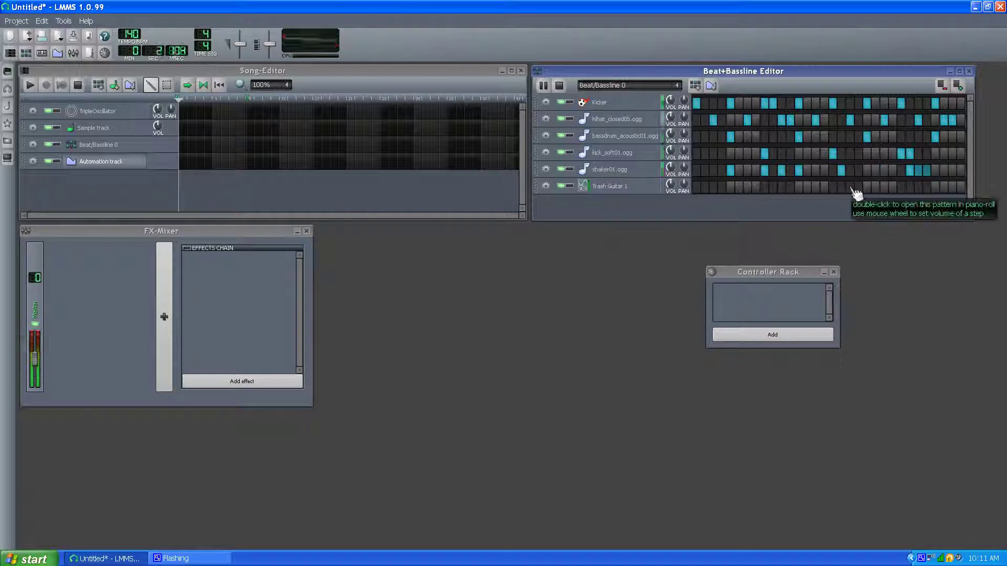
pyautogui.click(842, 172)
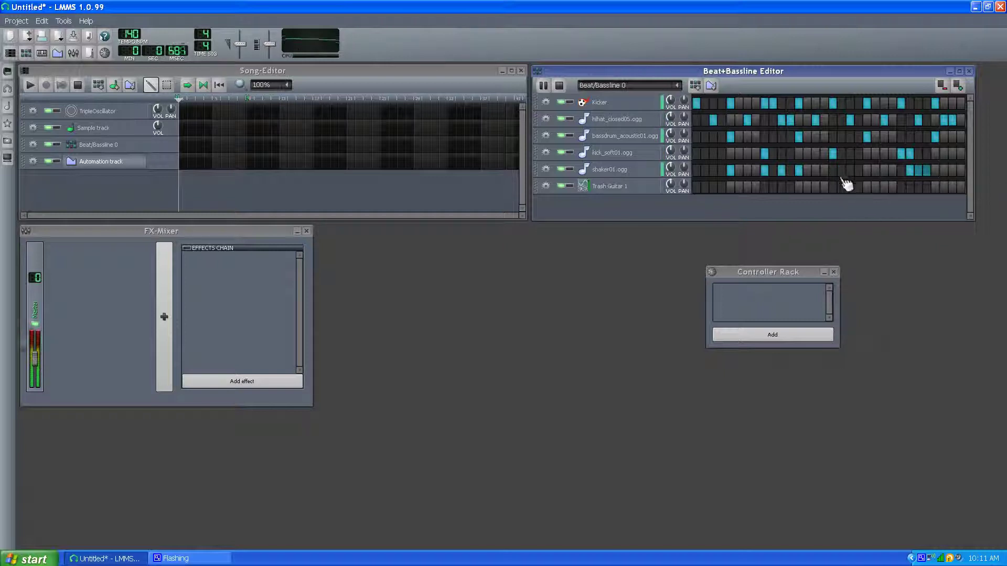
pyautogui.click(799, 171)
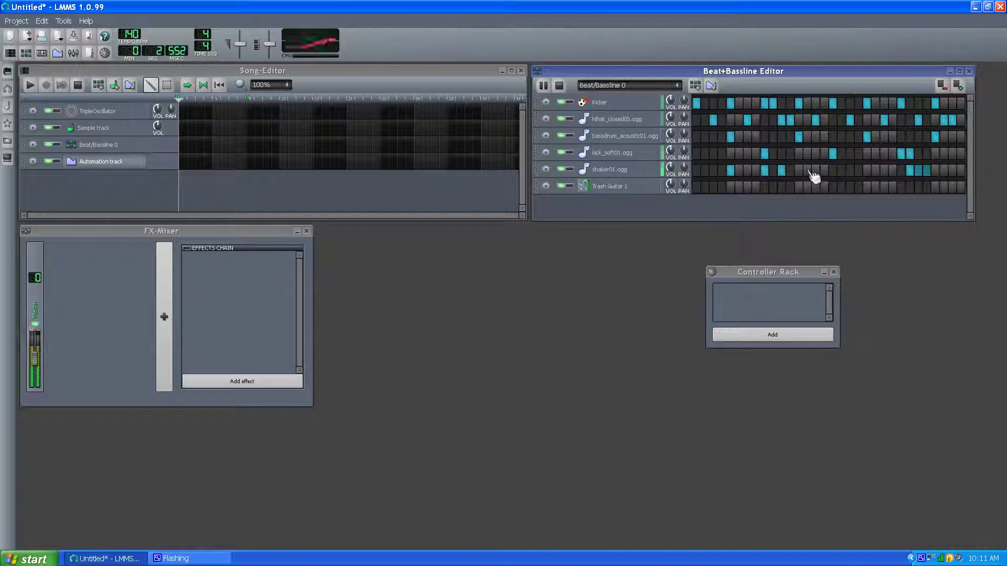
pyautogui.click(834, 171)
pyautogui.click(851, 172)
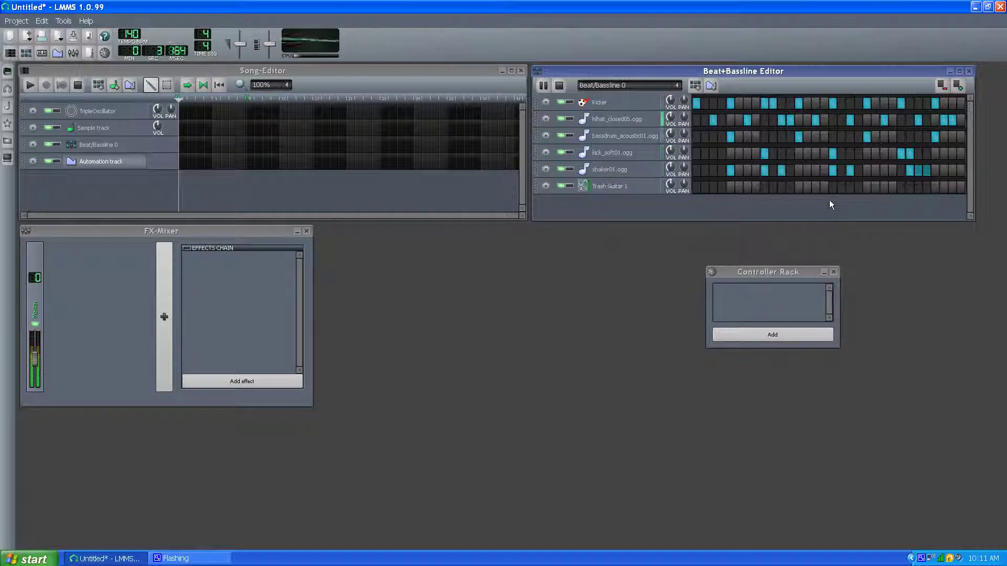
pyautogui.doubleClick(609, 186)
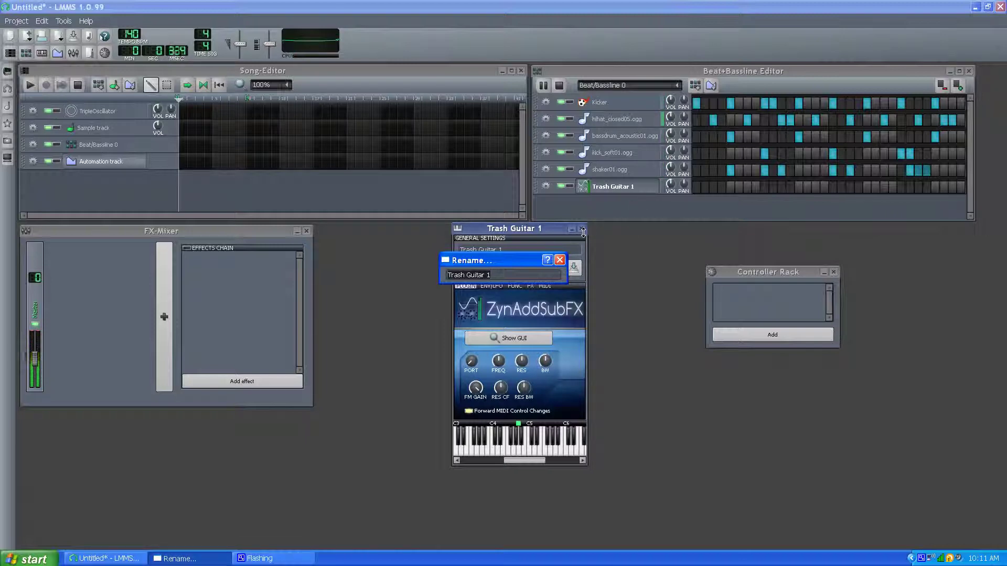
pyautogui.press('Return')
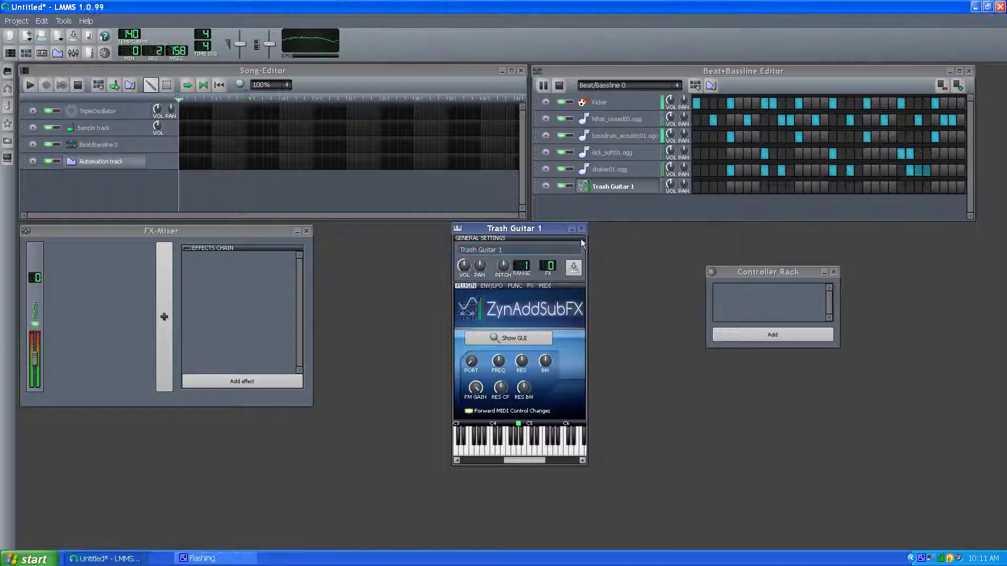
pyautogui.click(580, 229)
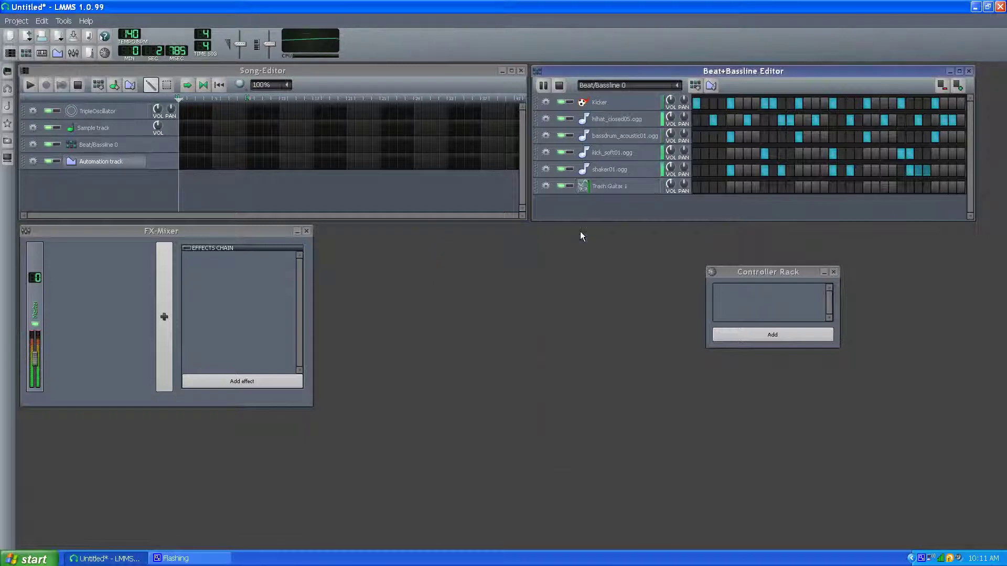
# Step: Open the Trash Guitar 1 pattern in the Piano-Roll and move its window clear of the Beat+Bassline Editor
pyautogui.rightClick(704, 195)
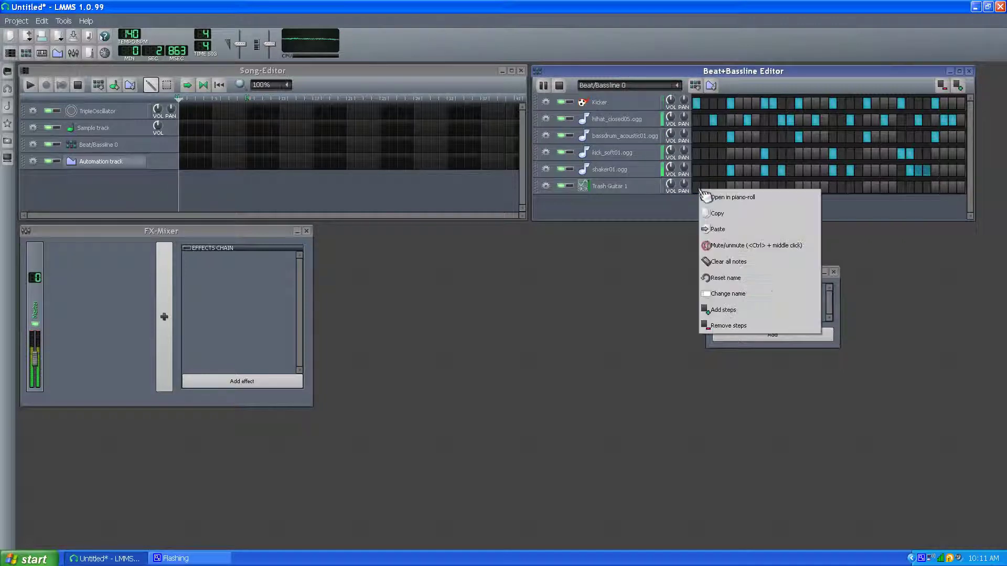
pyautogui.click(720, 200)
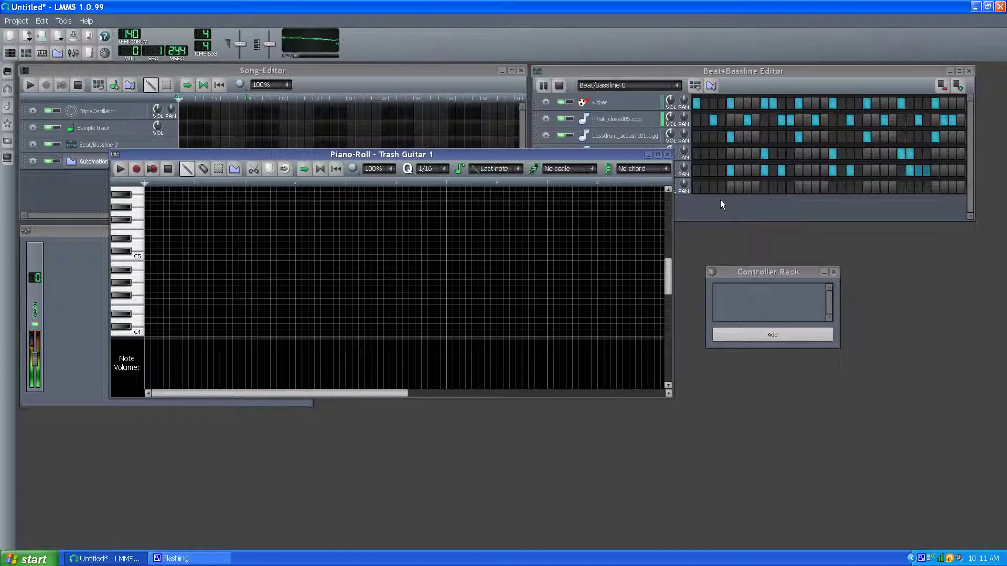
pyautogui.moveTo(394, 158); pyautogui.dragTo(595, 253)
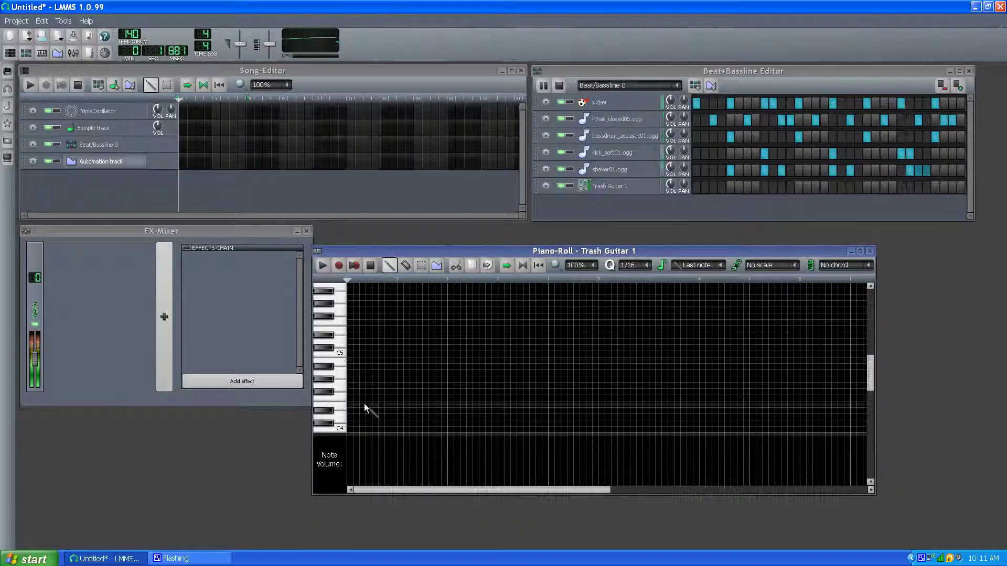
# Step: Add a C4 note at the very start of the Trash Guitar 1 pattern and shorten it to about half its length
pyautogui.click(358, 422)
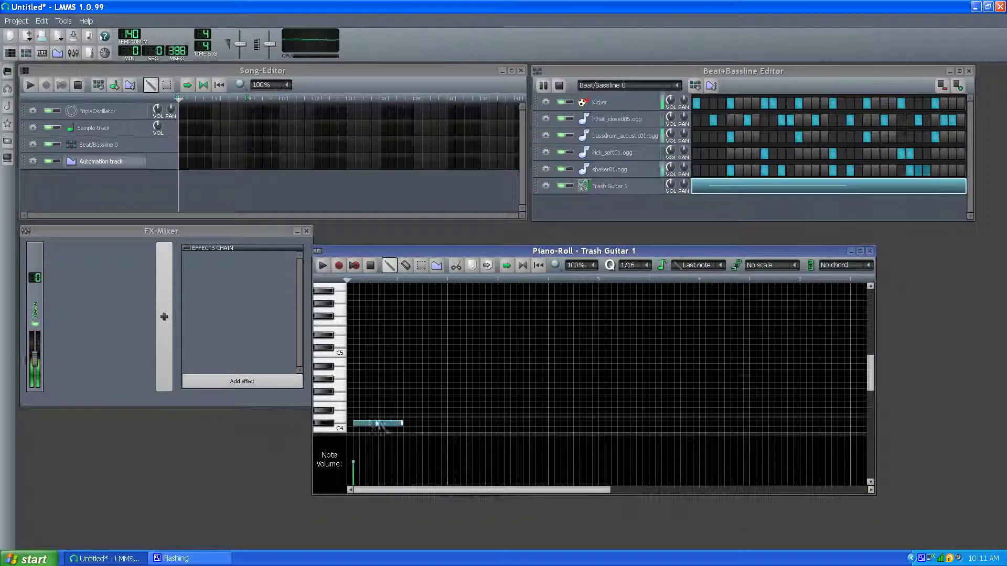
pyautogui.scroll(-6, 407, 401)
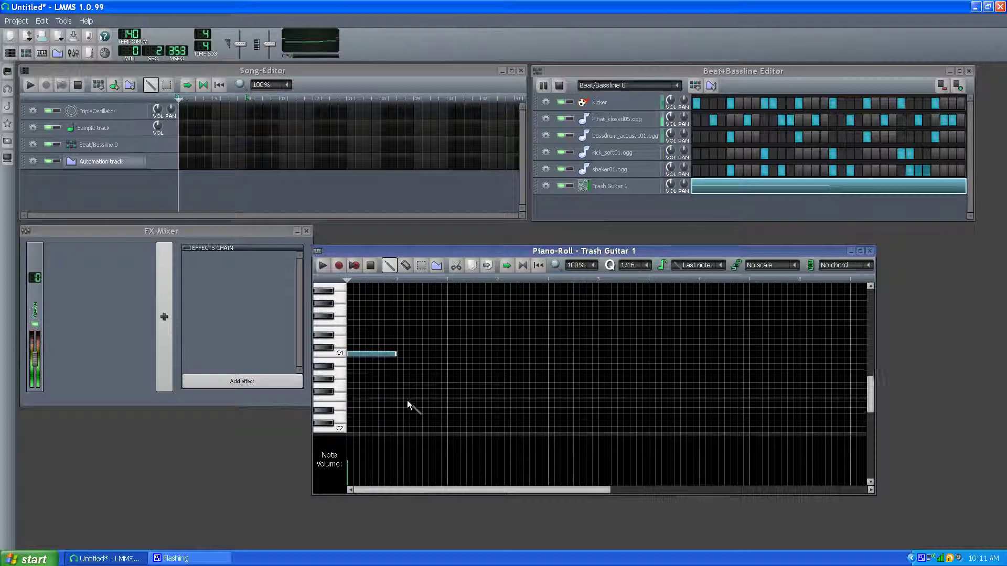
pyautogui.scroll(3, 388, 364)
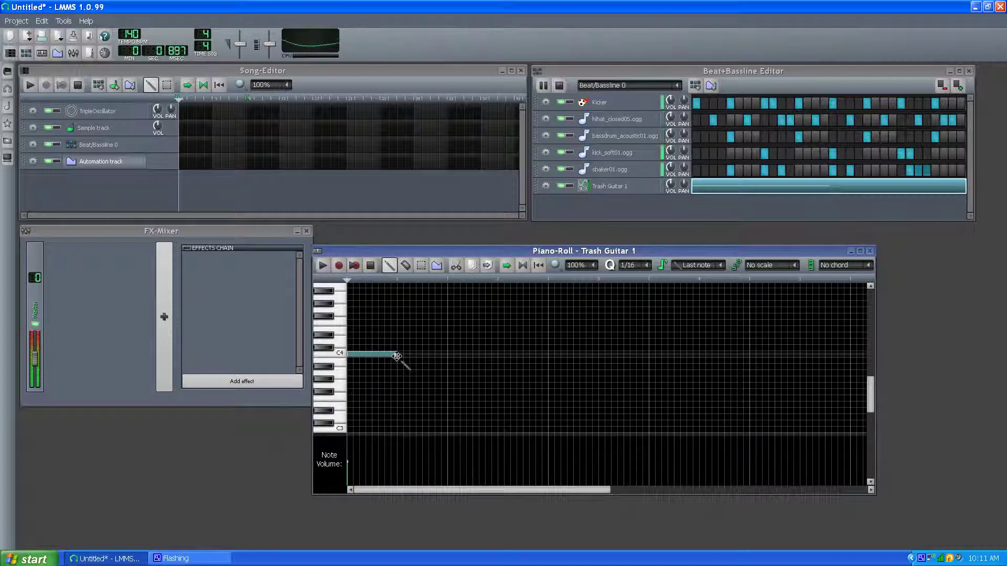
pyautogui.moveTo(391, 357); pyautogui.dragTo(372, 356)
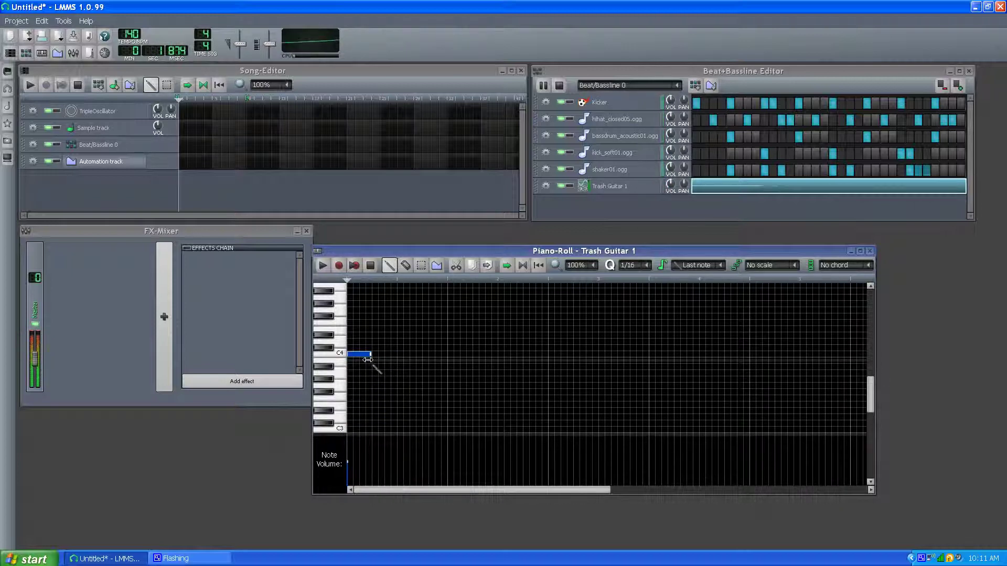
# Step: Add two notes after the opening C4 note, lower both to A#3 and move them earlier, halving the last one's length
pyautogui.click(397, 353)
pyautogui.click(450, 354)
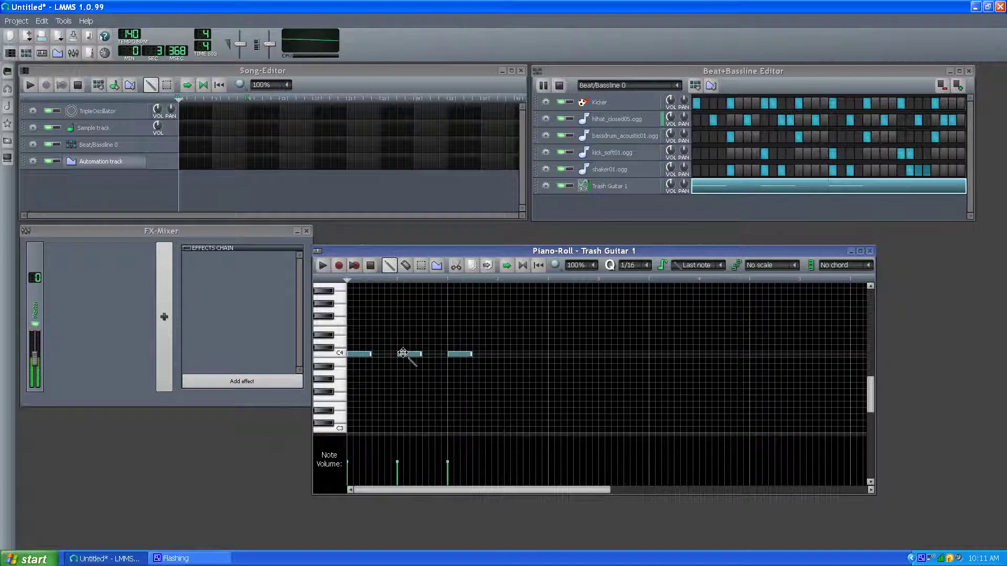
pyautogui.moveTo(409, 354); pyautogui.dragTo(404, 367)
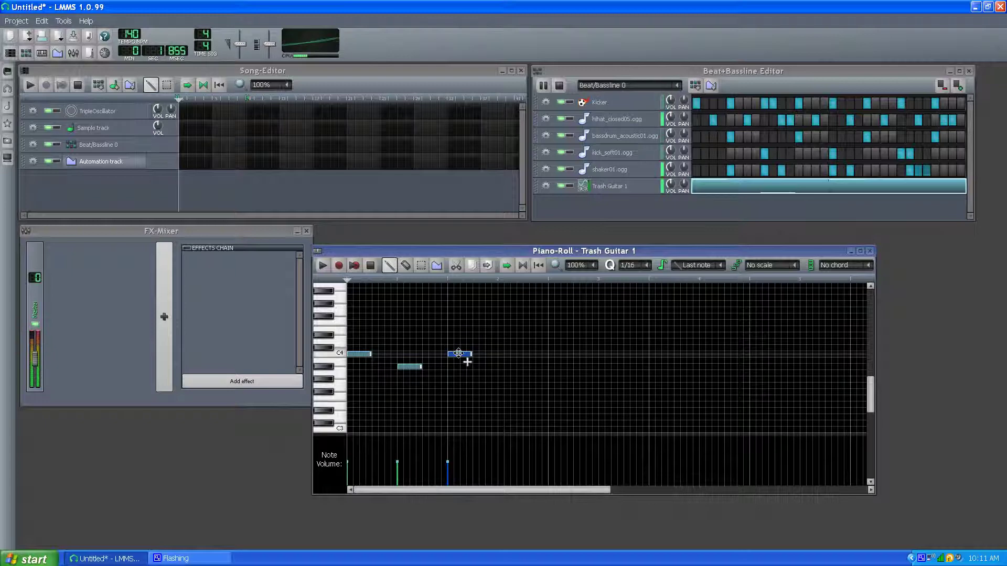
pyautogui.moveTo(455, 353); pyautogui.dragTo(422, 366)
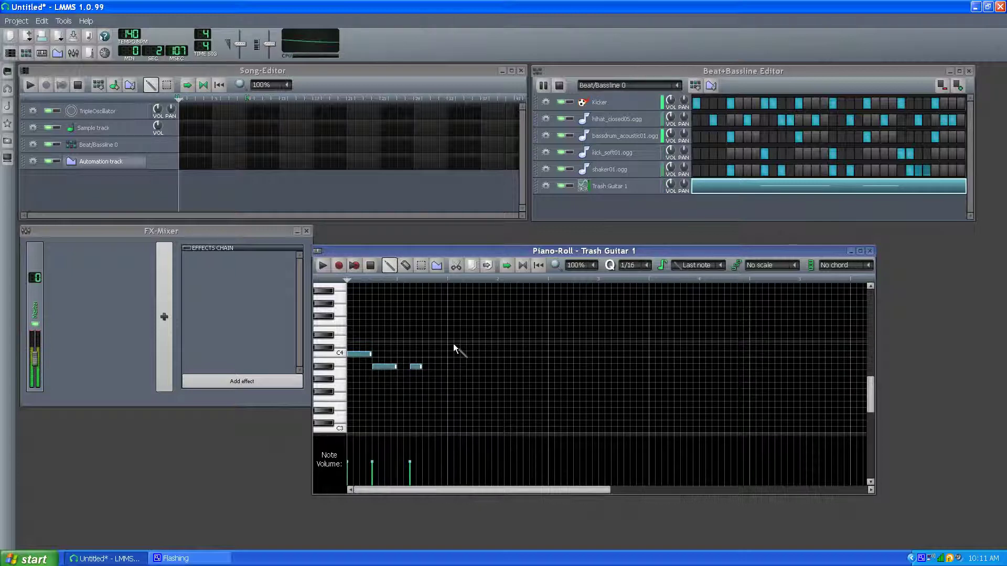
# Step: Add a D4 note as long as the opening note, directly followed by two C4 notes of the same length
pyautogui.click(453, 342)
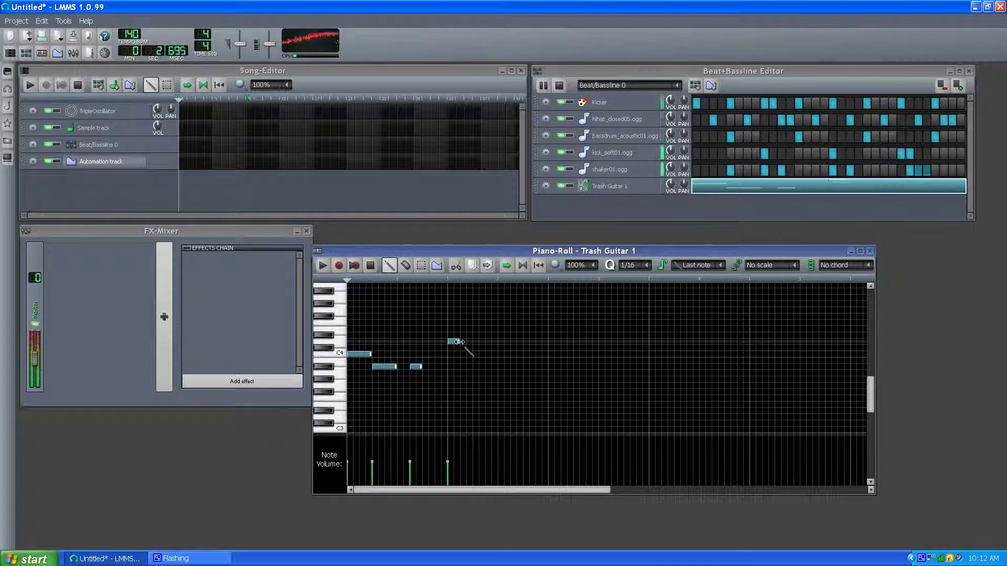
pyautogui.moveTo(459, 342); pyautogui.dragTo(481, 343)
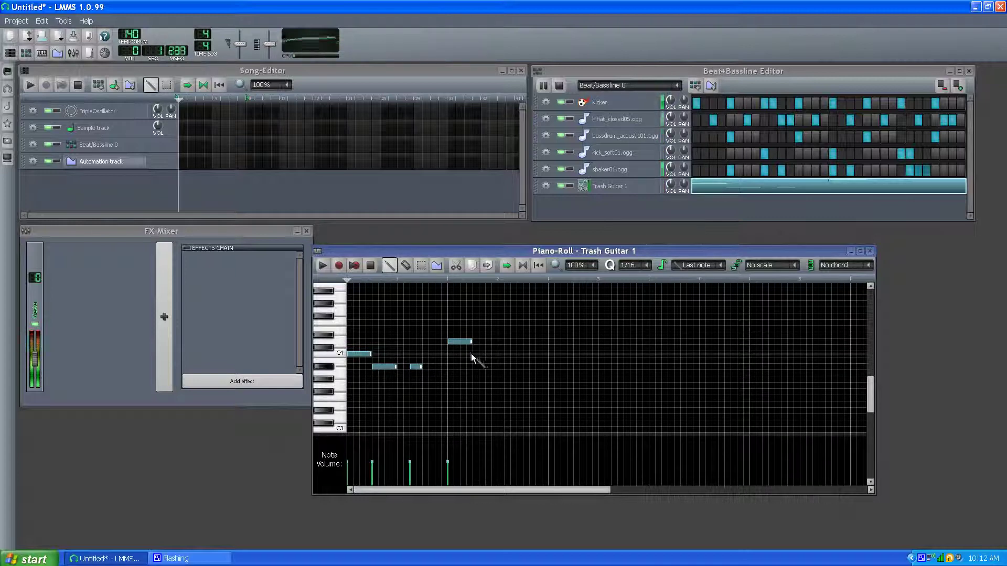
pyautogui.click(473, 354)
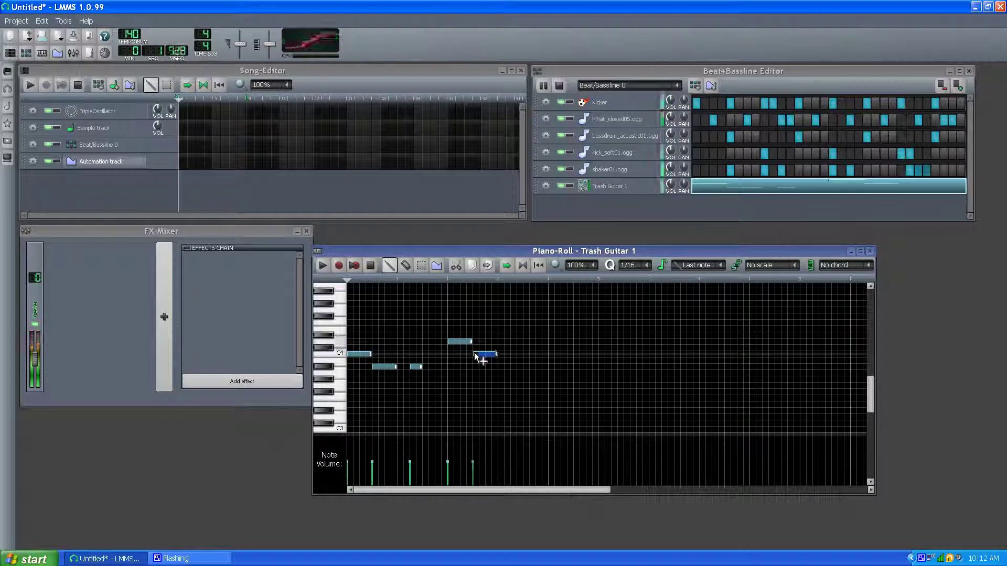
pyautogui.click(500, 342)
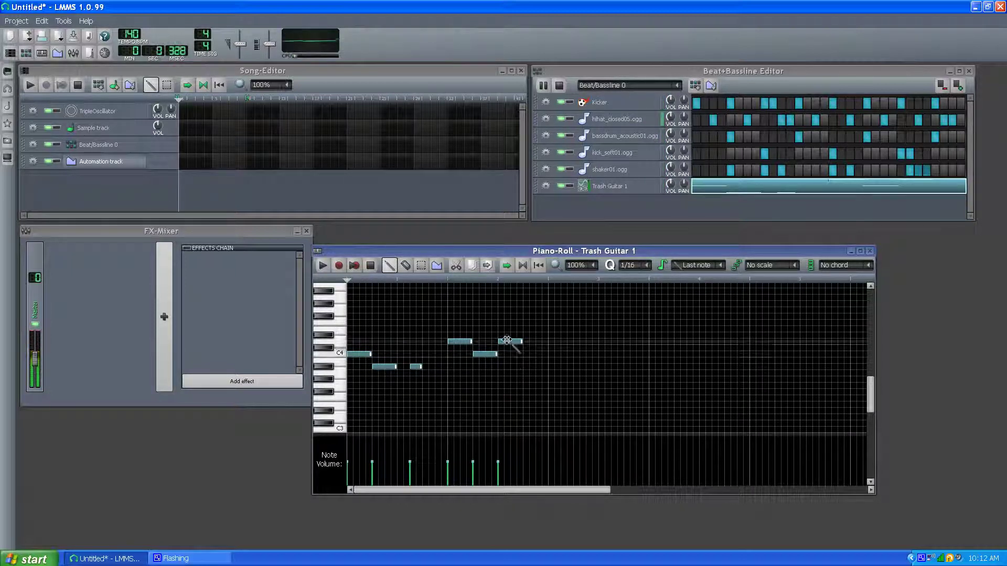
pyautogui.moveTo(509, 341); pyautogui.dragTo(509, 354)
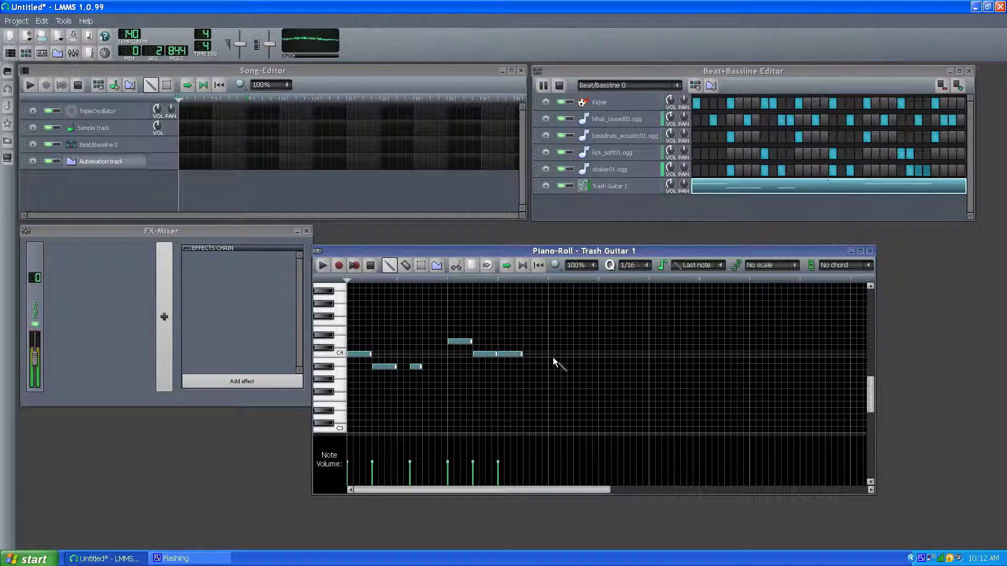
# Step: Shorten the last C4 note to about a quarter of its length and place it directly after the preceding C4 note
pyautogui.moveTo(523, 354); pyautogui.dragTo(512, 354)
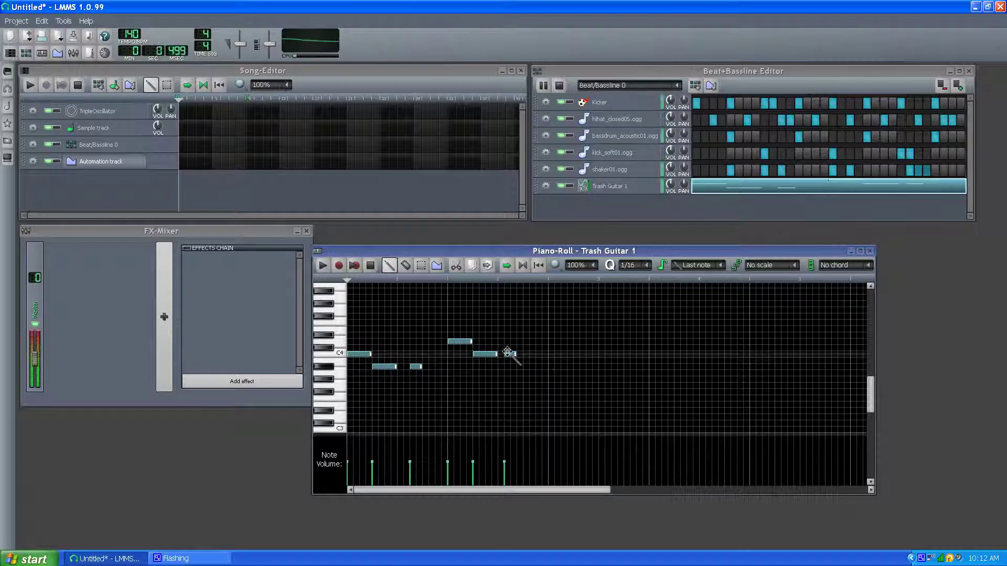
pyautogui.moveTo(510, 357); pyautogui.dragTo(527, 361)
pyautogui.press('space')
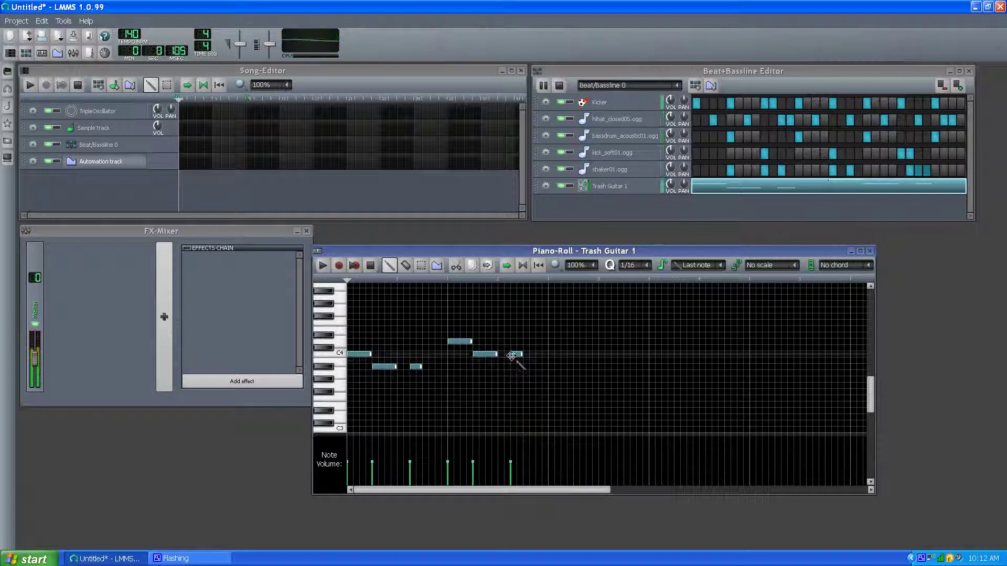
pyautogui.moveTo(512, 354); pyautogui.dragTo(506, 355)
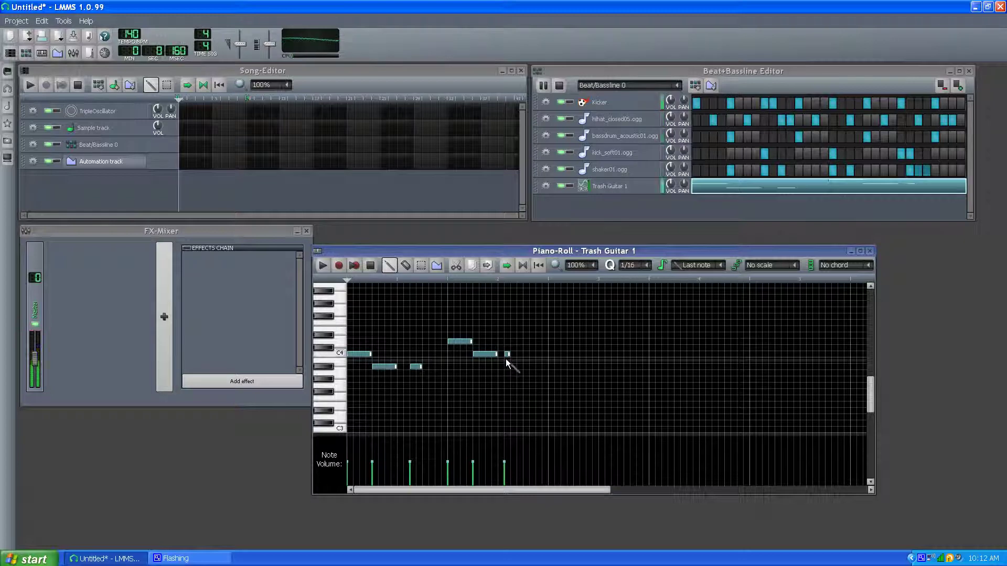
pyautogui.moveTo(507, 354); pyautogui.dragTo(503, 353)
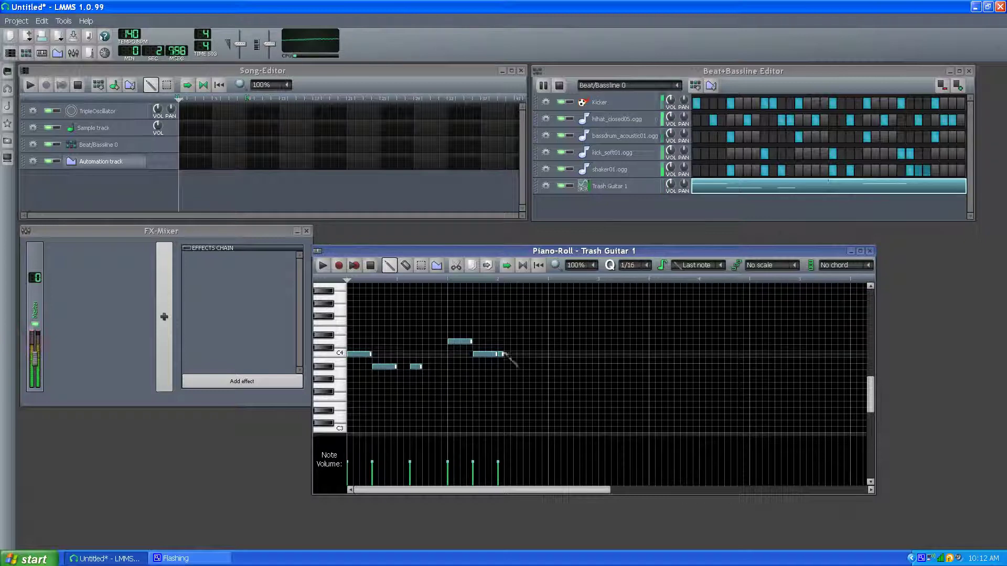
# Step: Close the Piano-Roll and the Controller Rack, and stop the Beat+Bassline playback
pyautogui.click(870, 251)
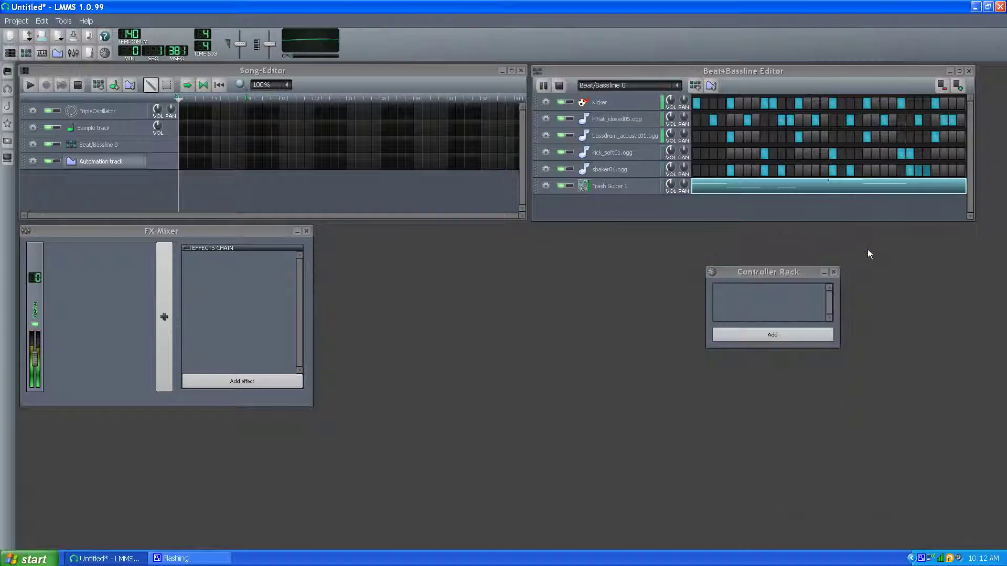
pyautogui.moveTo(758, 276); pyautogui.dragTo(570, 269)
pyautogui.click(559, 86)
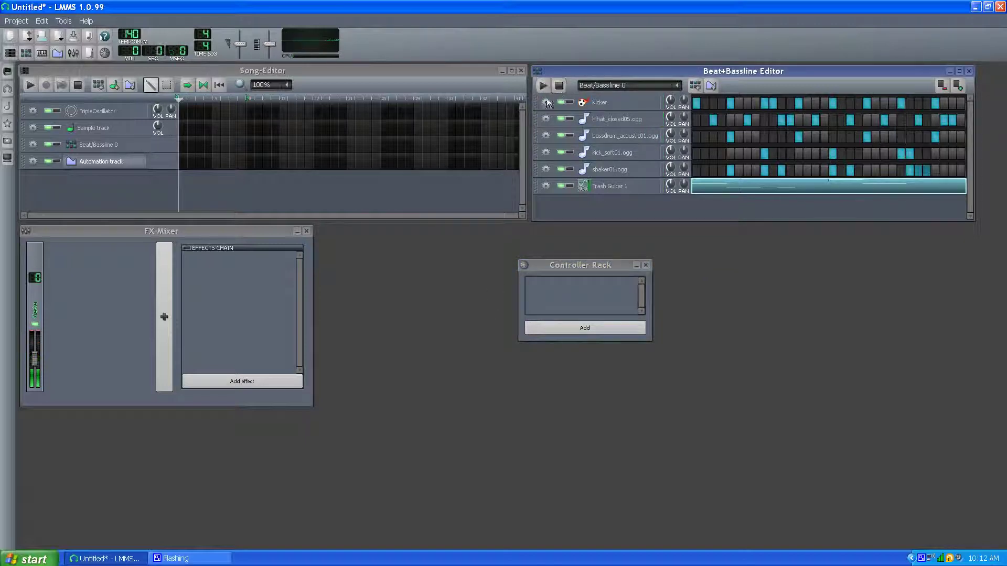
pyautogui.click(645, 266)
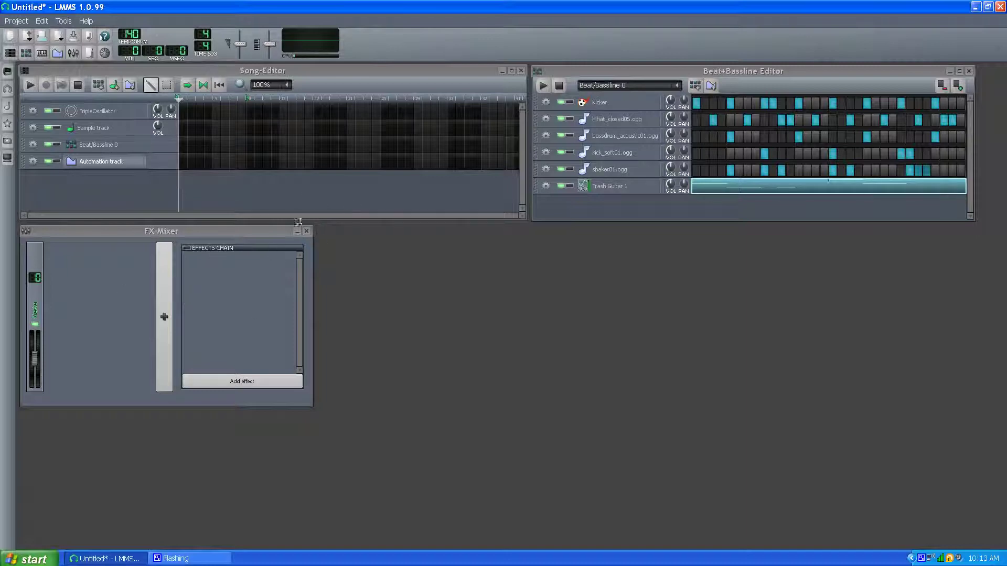
# Step: Add six FX channels to the FX-Mixer and place its window just below the Song-Editor
pyautogui.moveTo(202, 228); pyautogui.dragTo(408, 253)
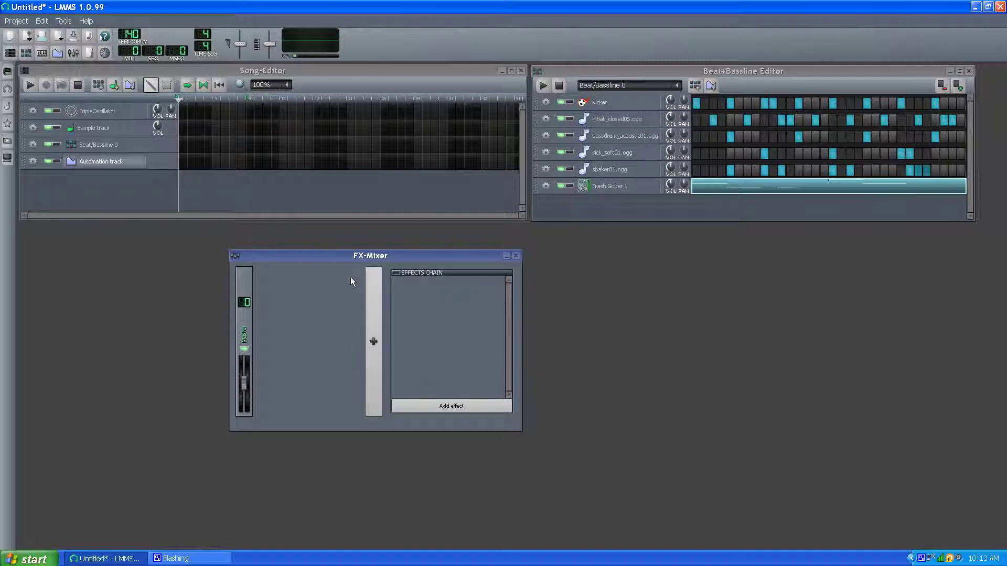
pyautogui.moveTo(359, 258); pyautogui.dragTo(153, 237)
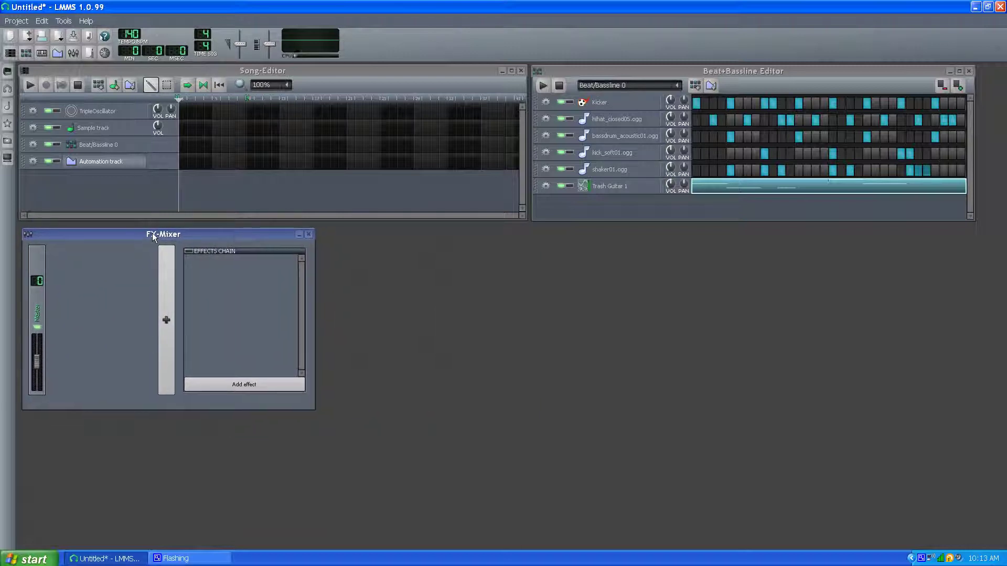
pyautogui.click(166, 321)
pyautogui.click(166, 321)
pyautogui.click(166, 320)
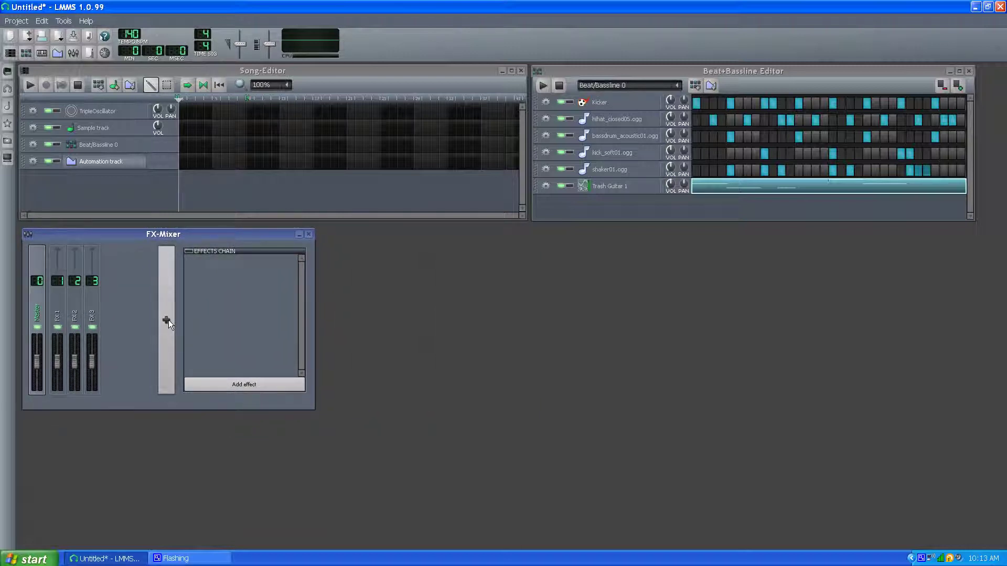
pyautogui.click(166, 321)
pyautogui.click(166, 320)
pyautogui.click(167, 320)
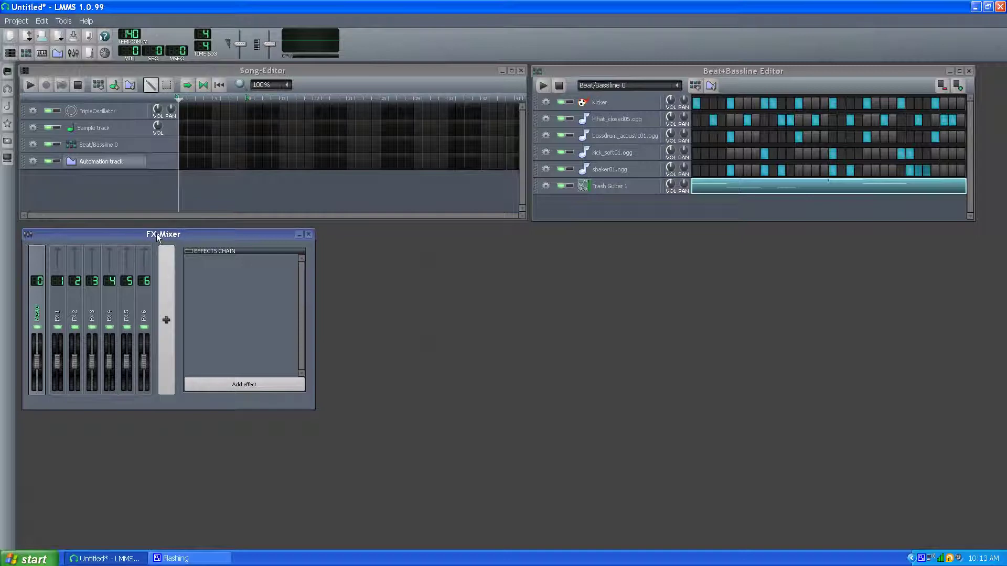
pyautogui.moveTo(156, 237)
pyautogui.mouseDown()
pyautogui.moveTo(231, 233)
pyautogui.moveTo(173, 234)
pyautogui.mouseUp()
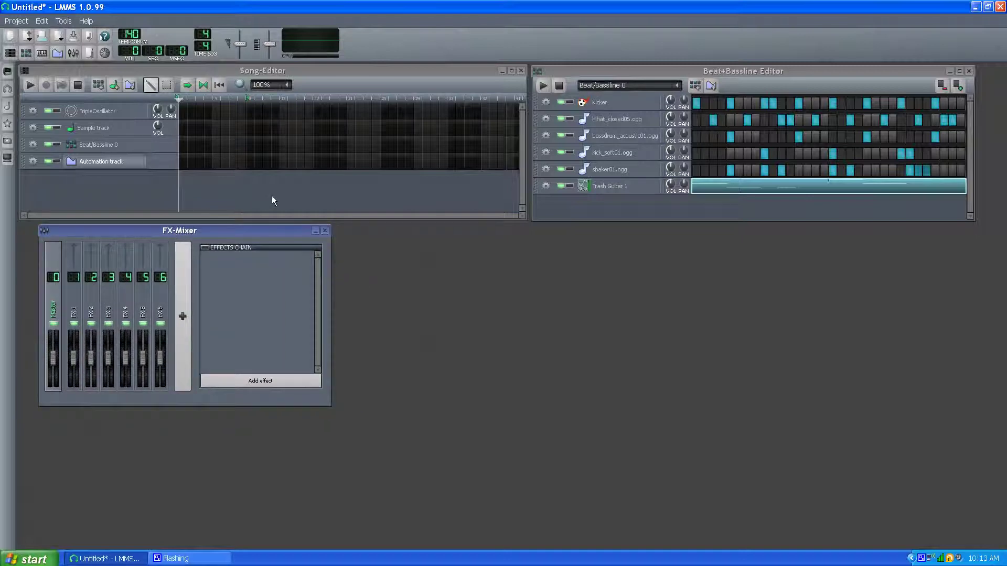
# Step: Select the FX 1 mixer channel and route the Kicker instrument to FX channel 1
pyautogui.click(78, 257)
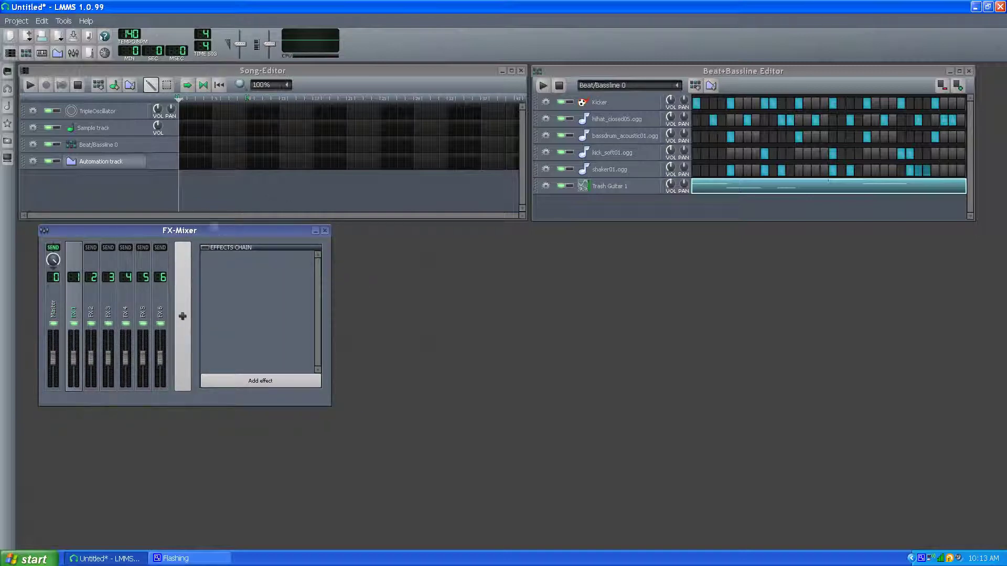
pyautogui.click(602, 102)
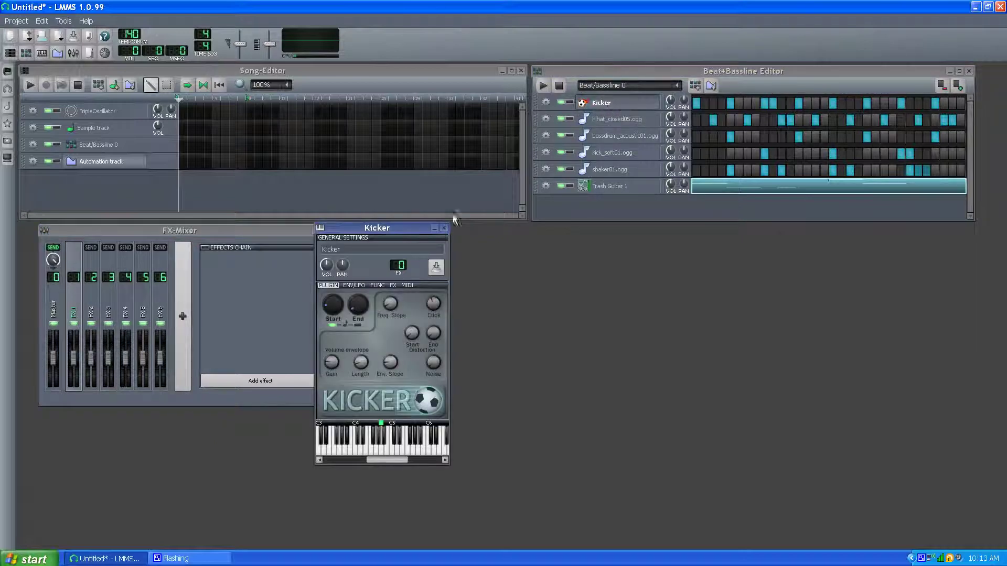
pyautogui.scroll(1, 399, 265)
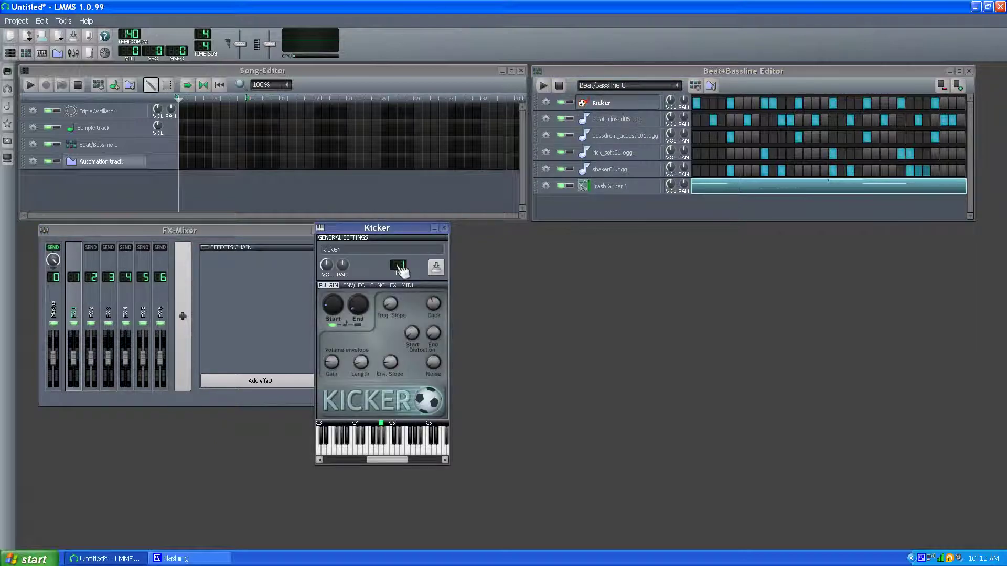
pyautogui.click(444, 228)
# Step: Select the FX 2 mixer channel and route hihat_closed05.ogg to FX channel 2
pyautogui.click(94, 294)
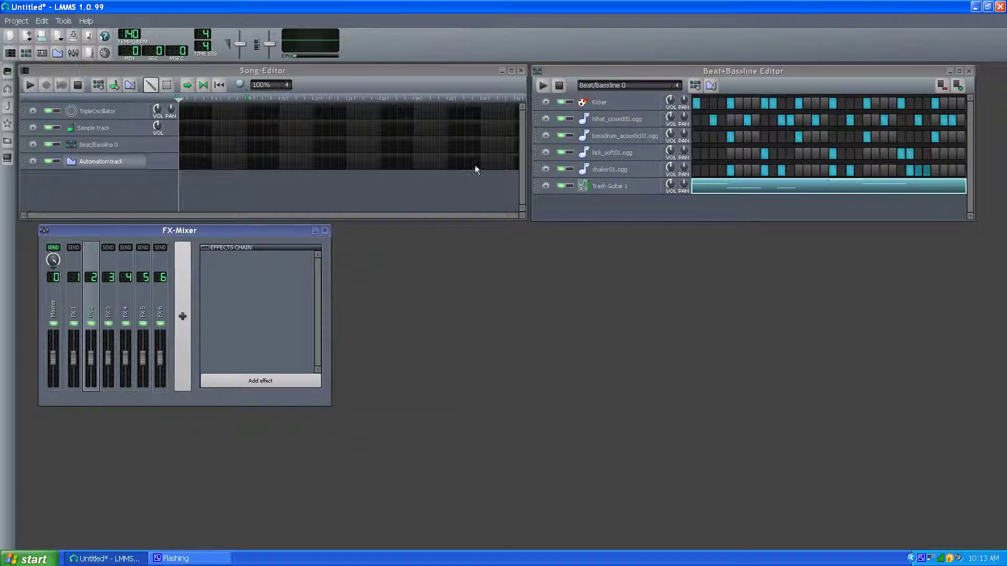
pyautogui.click(617, 126)
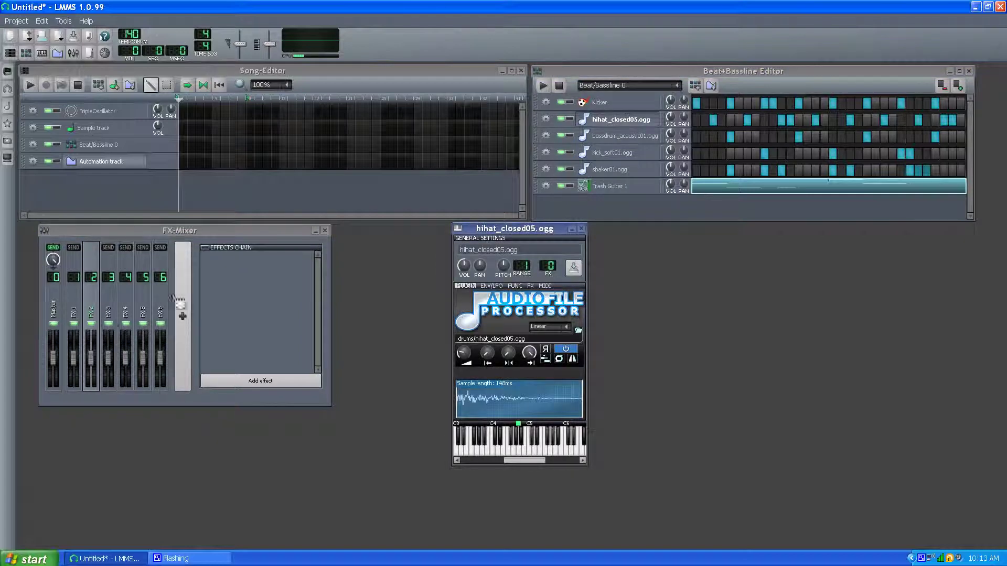
pyautogui.scroll(2, 553, 266)
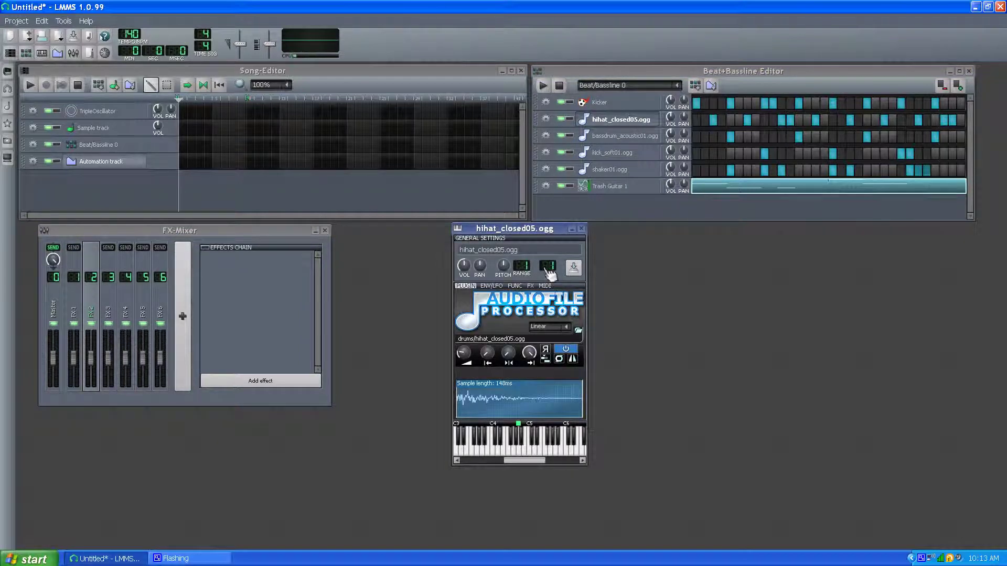
pyautogui.click(583, 230)
# Step: Route bassdrum_acoustic01.ogg to FX channel 1 and assign kick_soft01.ogg to a mixer channel other than the master
pyautogui.click(624, 136)
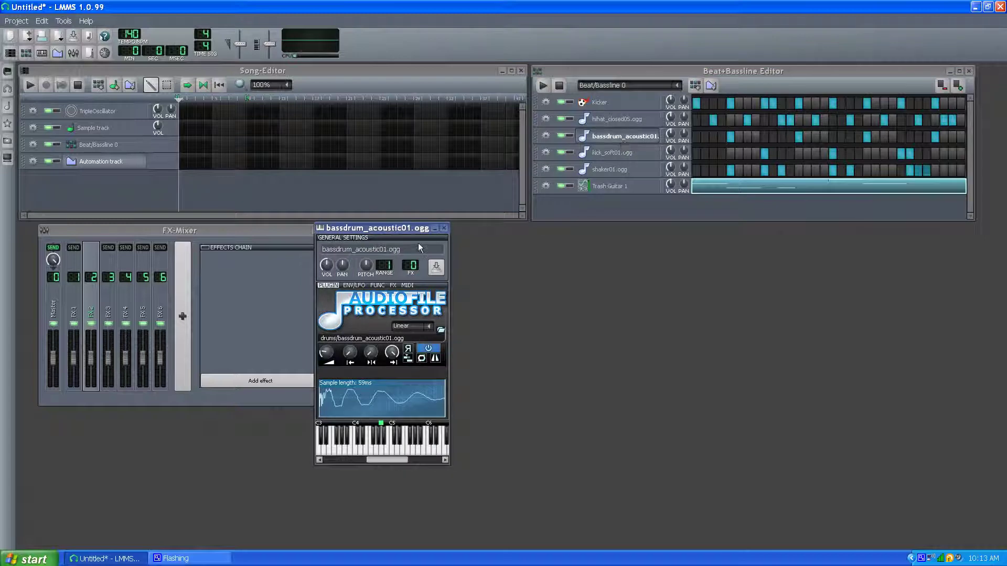
pyautogui.scroll(1, 415, 268)
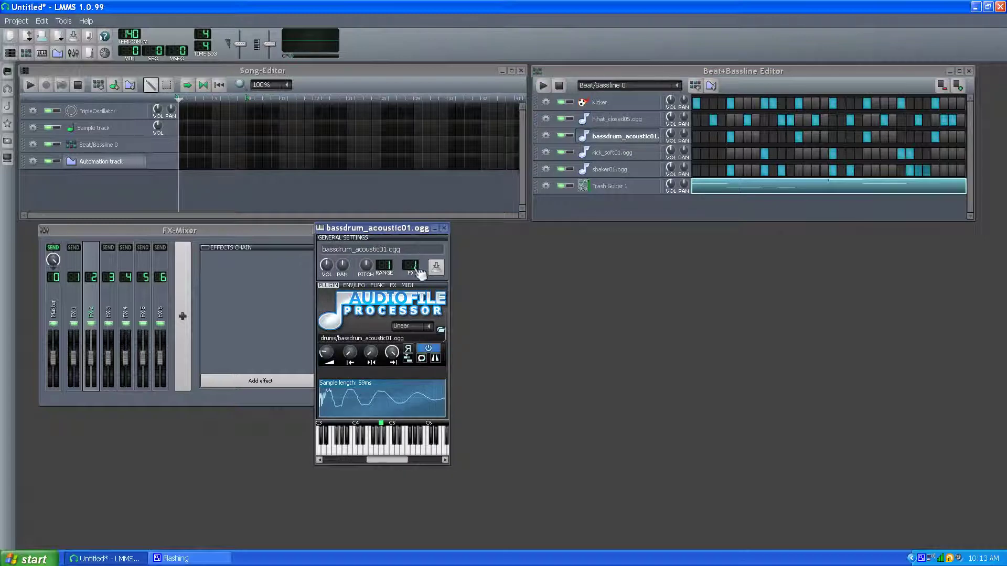
pyautogui.click(445, 230)
pyautogui.click(612, 154)
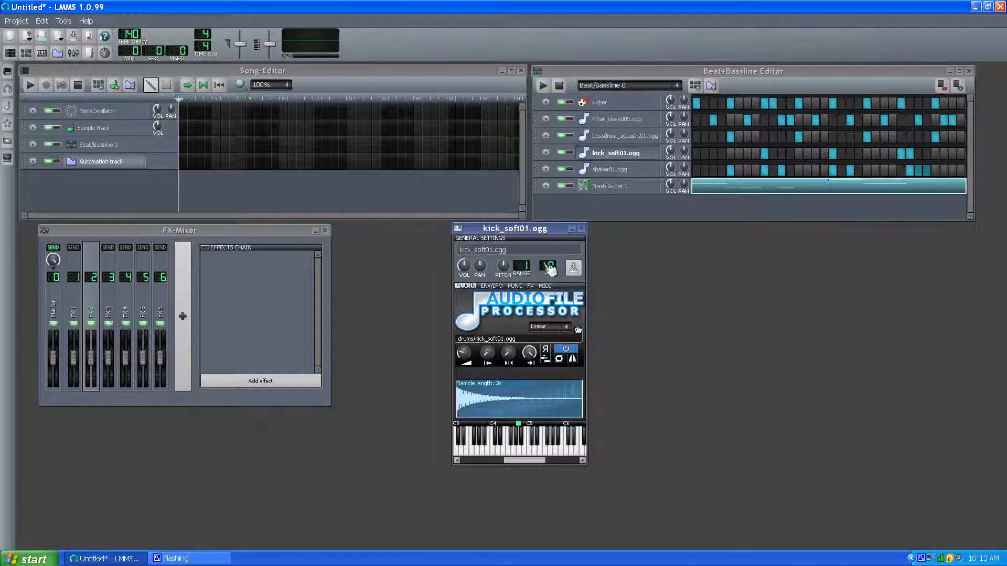
pyautogui.scroll(3, 551, 268)
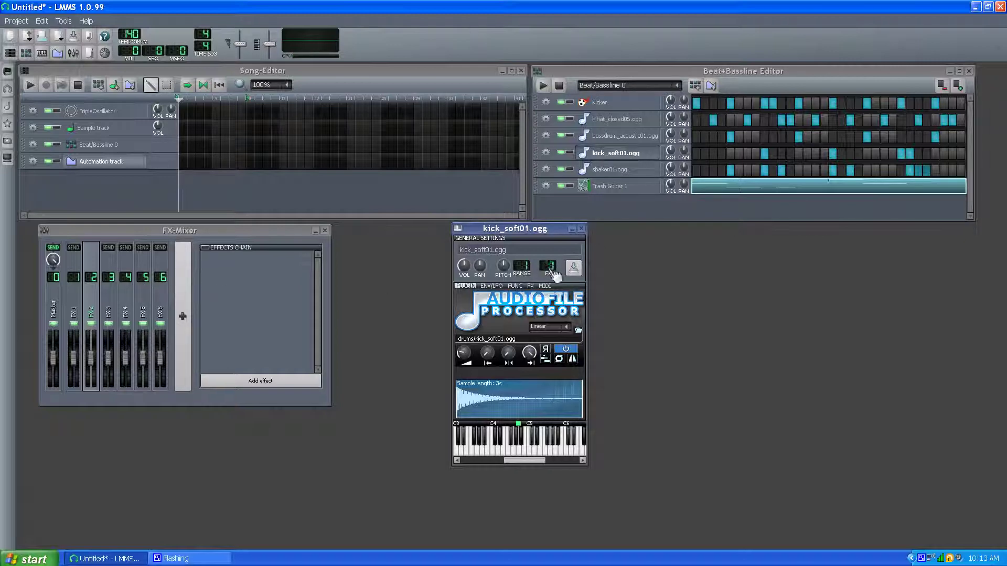
pyautogui.click(582, 229)
# Step: Route shaker01.ogg to FX channel 3 and close its instrument window
pyautogui.click(618, 172)
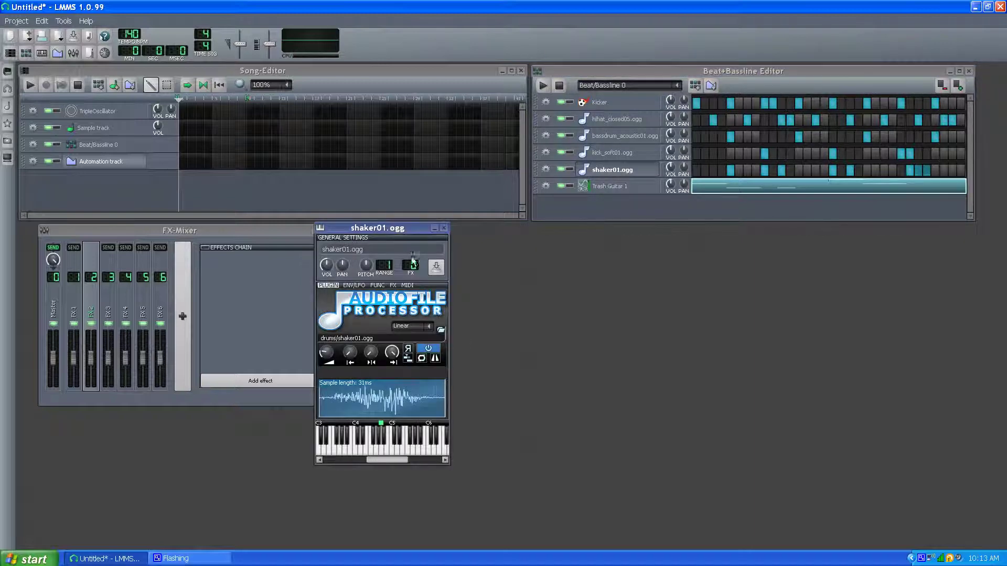
pyautogui.scroll(3, 421, 270)
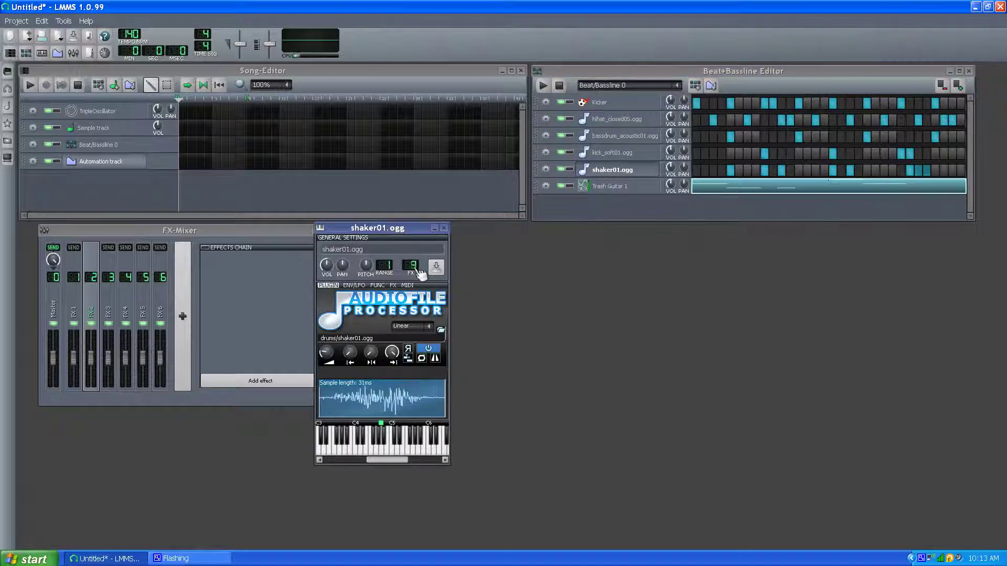
pyautogui.click(446, 229)
# Step: Route Trash Guitar 1 to FX channel 4 and align the FX-Mixer window with the Song-Editor above it
pyautogui.click(629, 190)
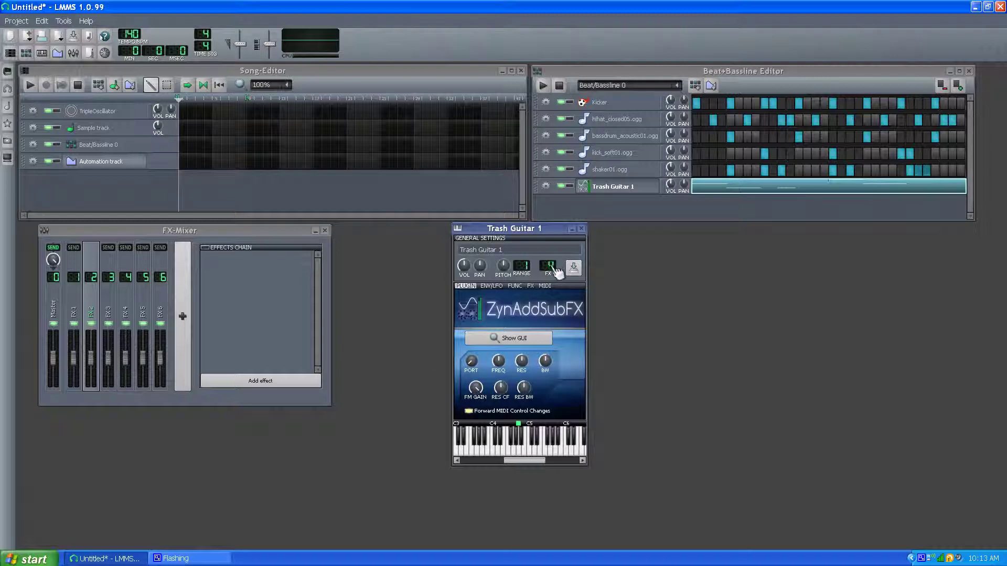
pyautogui.click(581, 229)
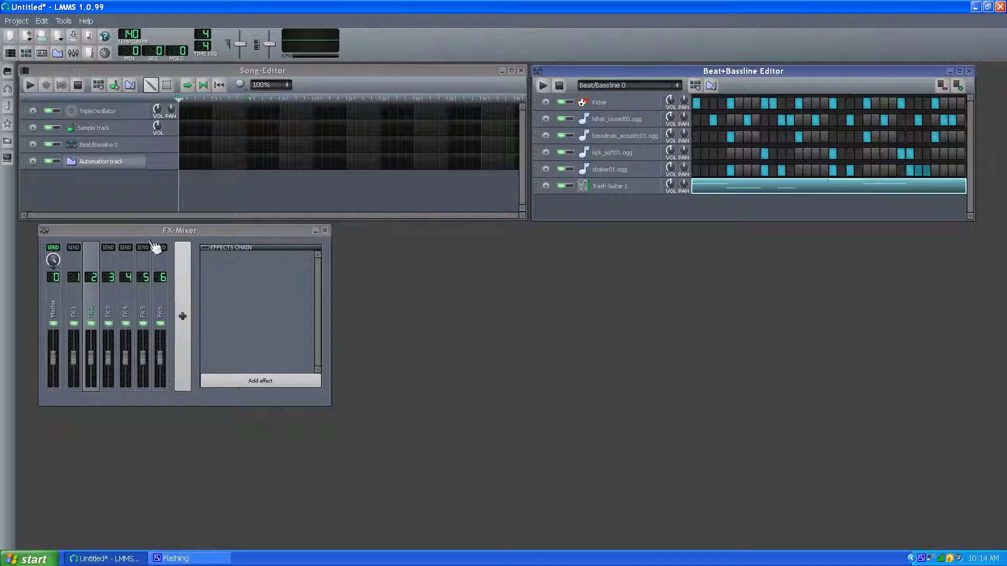
pyautogui.moveTo(155, 234); pyautogui.dragTo(141, 234)
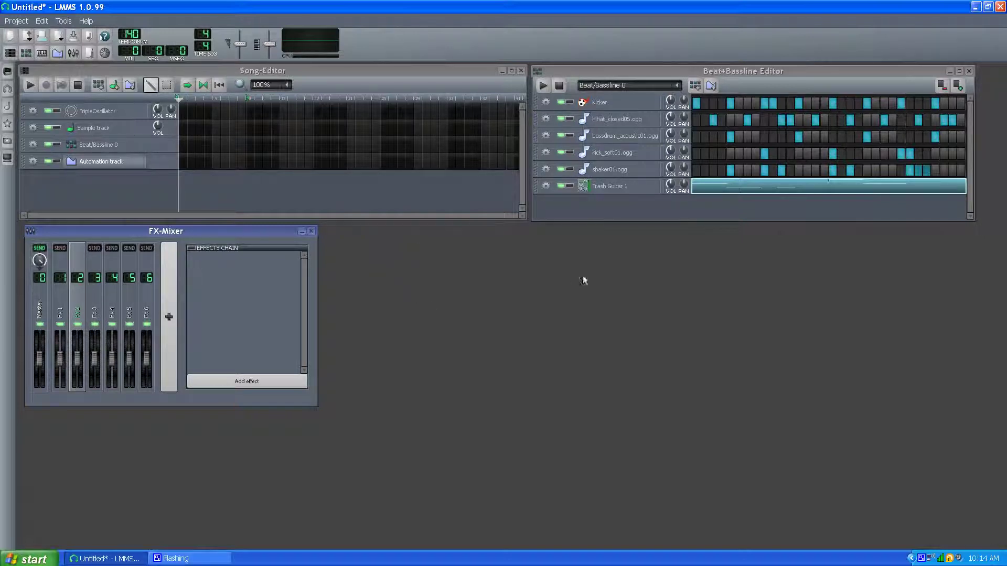
# Step: Play the beat pattern briefly to check the mixer levels, and open the Kicker instrument window to check its FX channel
pyautogui.click(548, 87)
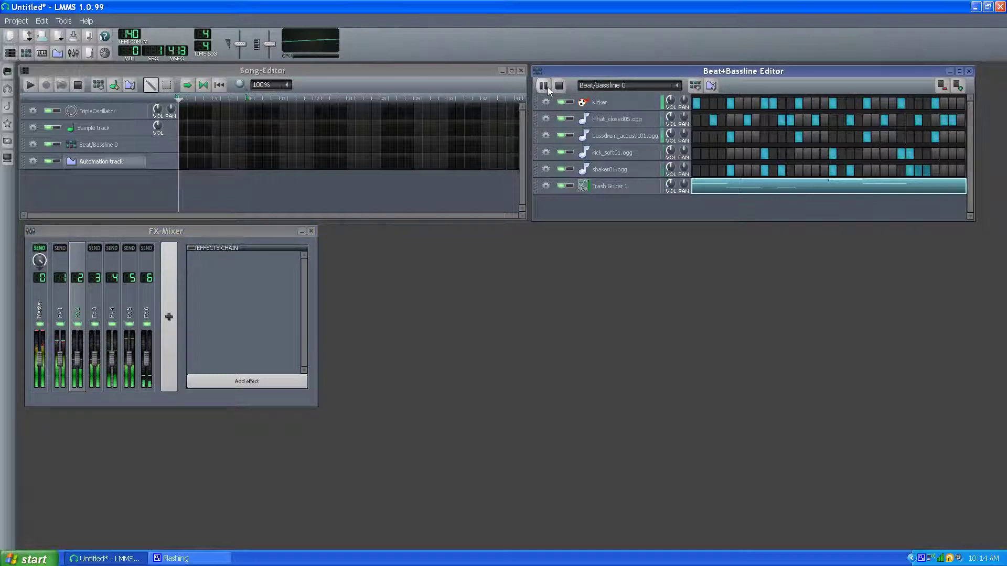
pyautogui.click(560, 85)
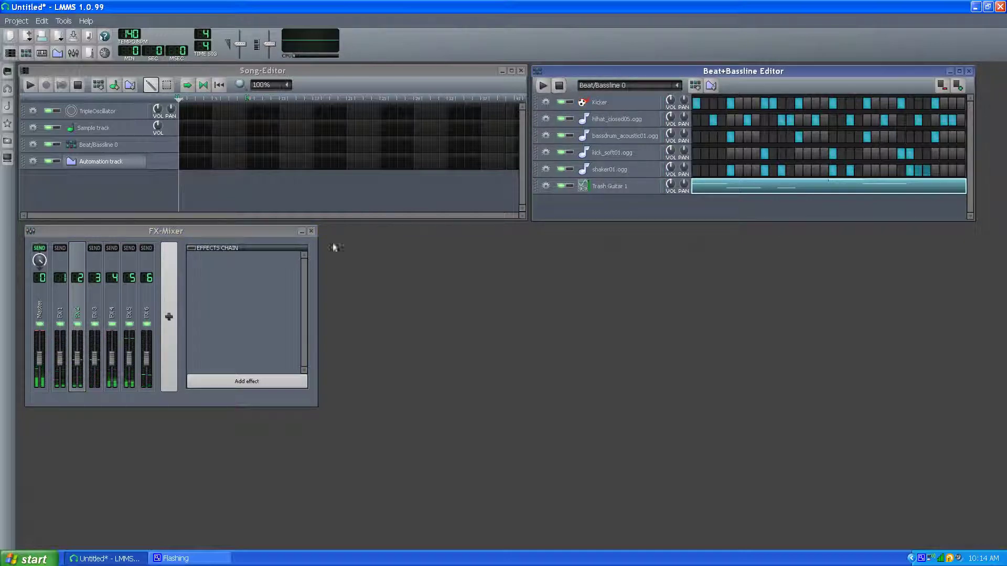
pyautogui.click(603, 104)
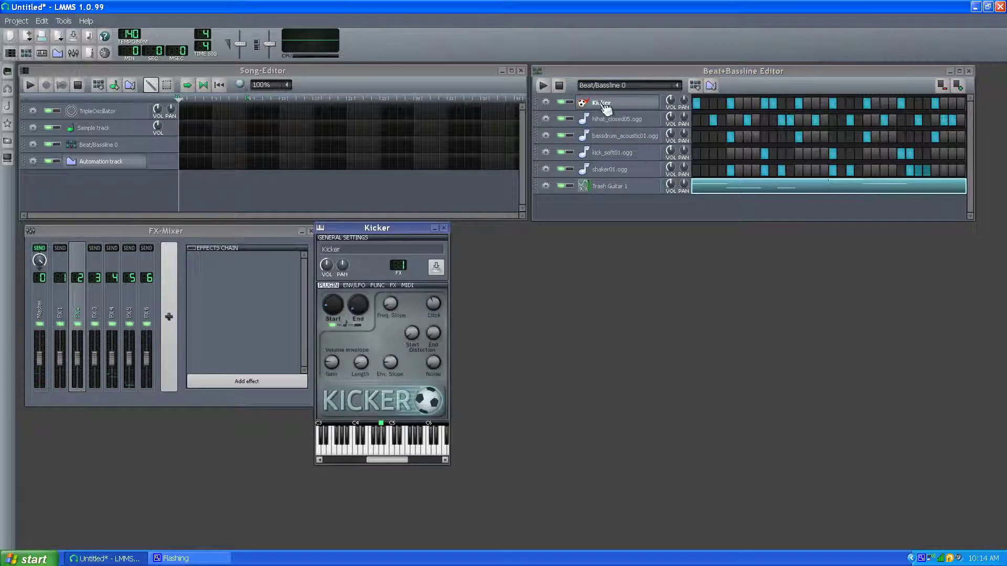
# Step: Rename mixer channel FX 1 as Kicker
pyautogui.click(62, 296)
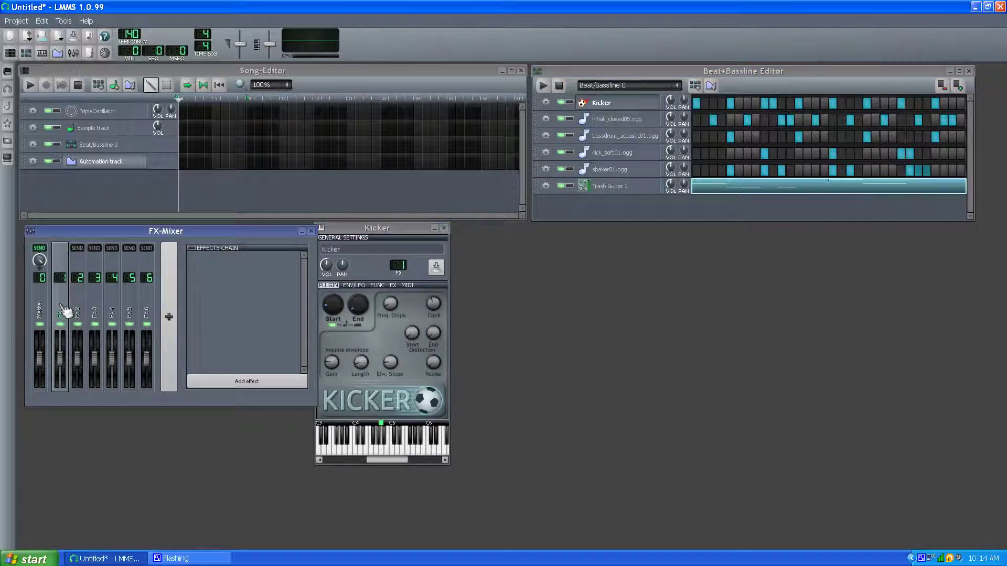
pyautogui.doubleClick(64, 314)
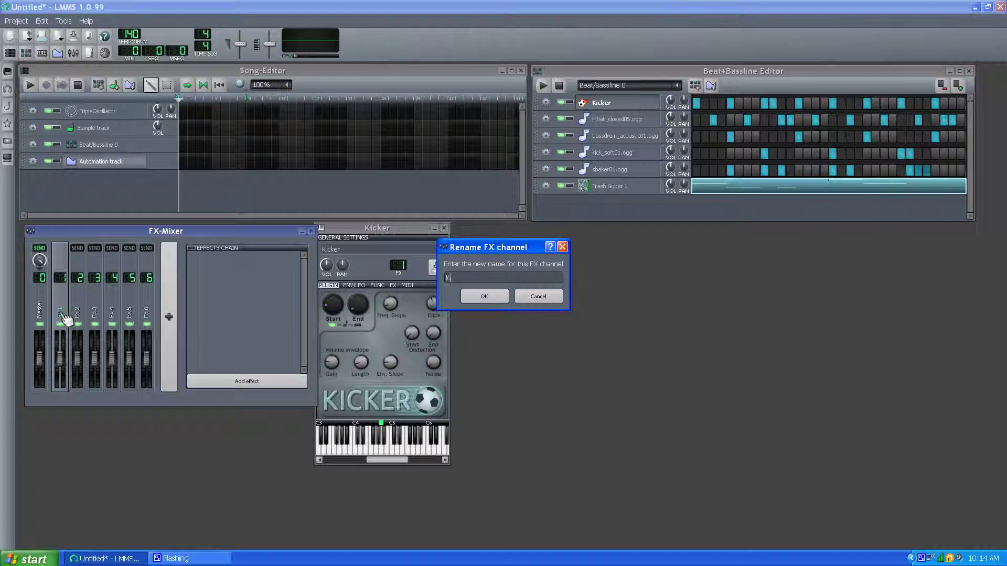
pyautogui.write('Kicker')
pyautogui.press('Return')
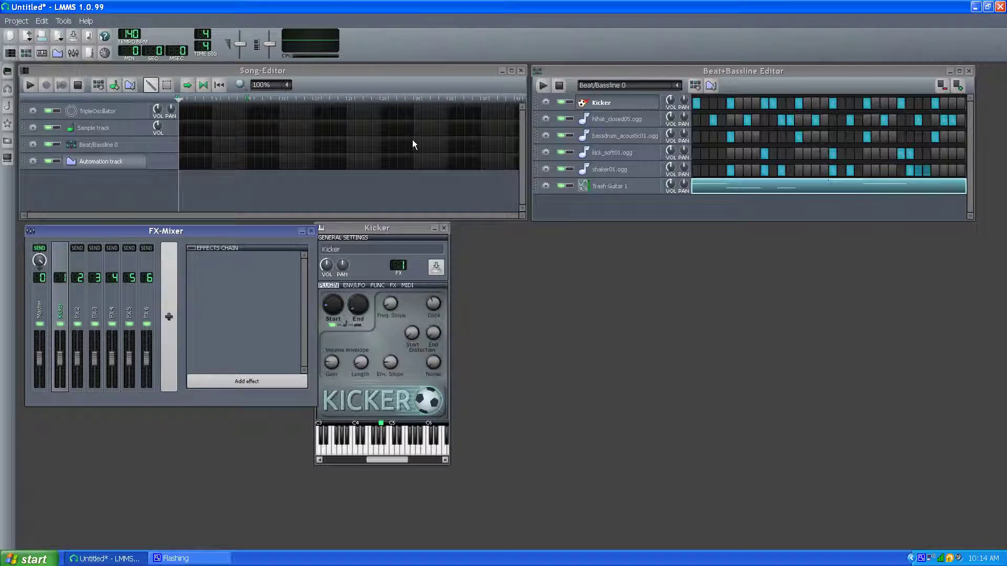
# Step: Rename mixer channel FX 2 as Hihat
pyautogui.doubleClick(77, 314)
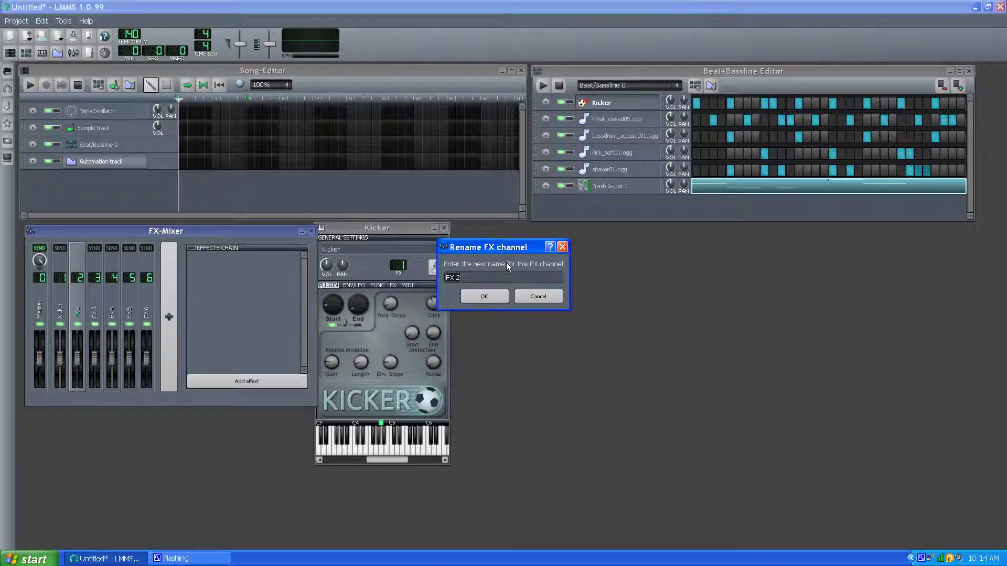
pyautogui.press('BackSpace')
pyautogui.press('BackSpace')
pyautogui.press('BackSpace')
pyautogui.press('BackSpace')
pyautogui.write('Hihat')
pyautogui.press('Return')
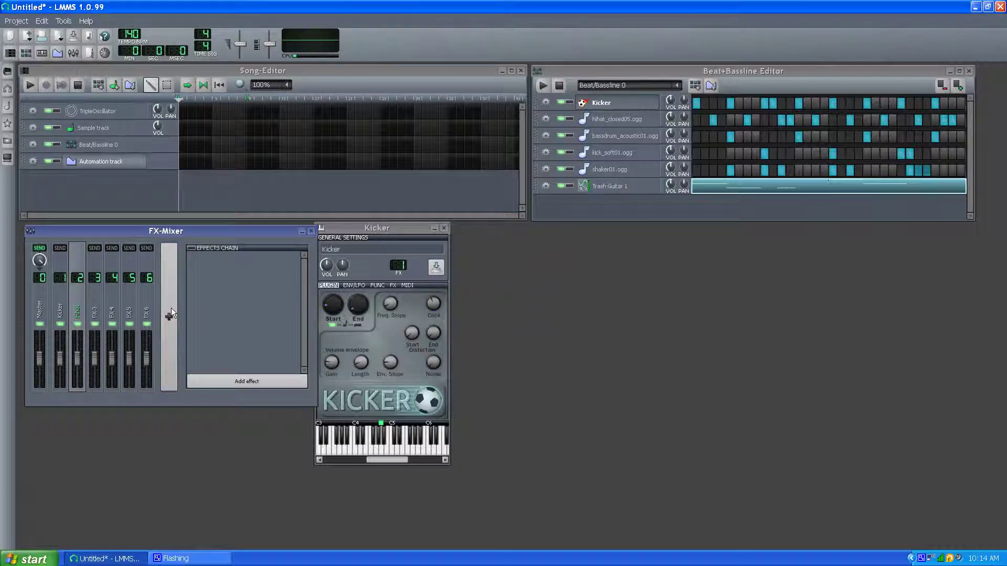
# Step: Rename mixer channel FX 3 as bassdrum
pyautogui.doubleClick(95, 313)
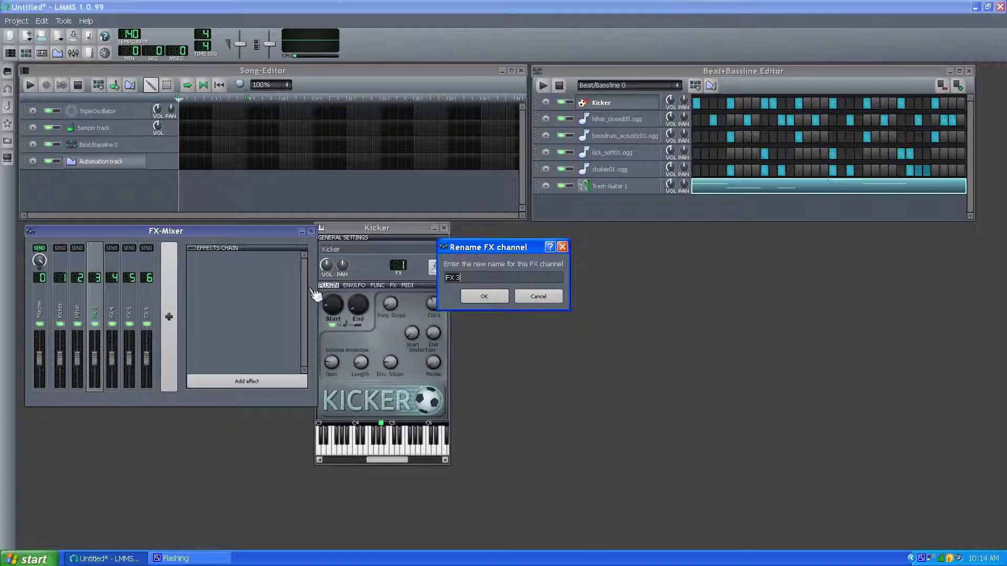
pyautogui.press('BackSpace')
pyautogui.press('BackSpace')
pyautogui.press('BackSpace')
pyautogui.press('BackSpace')
pyautogui.write('bassdrum')
pyautogui.press('Return')
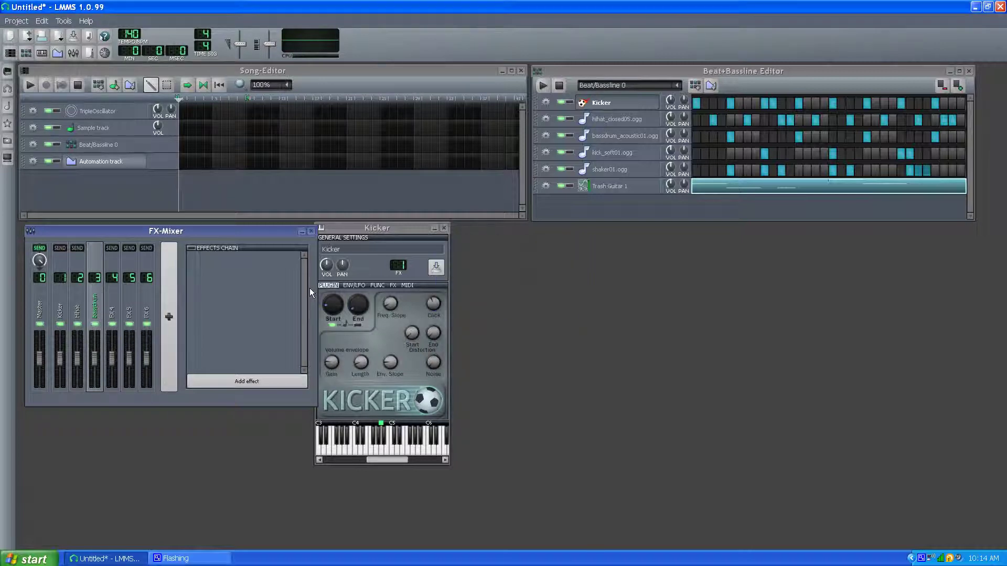
# Step: Open the kick_soft01.ogg instrument to check its FX channel and rename mixer channel FX 4 as Soft kick
pyautogui.click(613, 157)
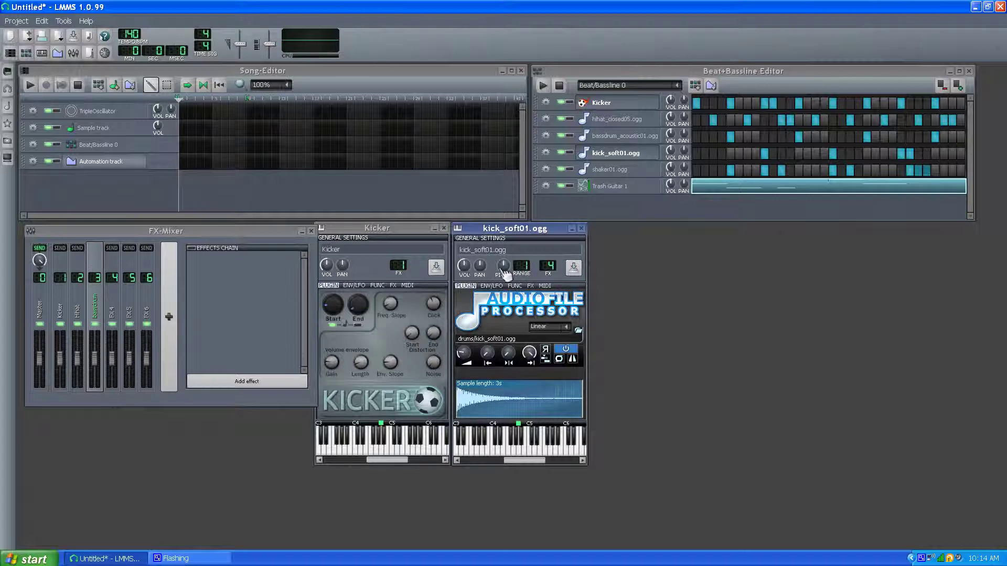
pyautogui.doubleClick(113, 316)
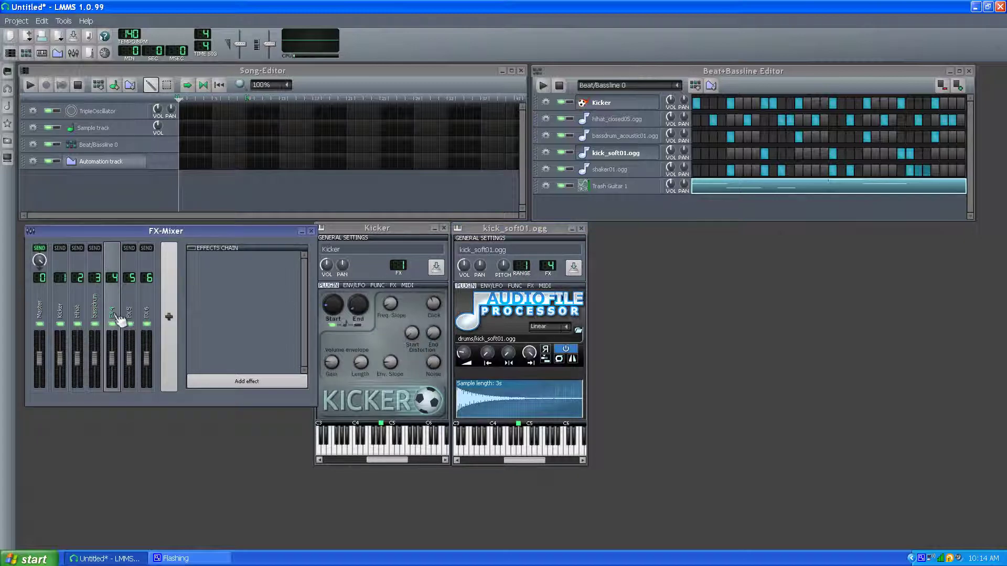
pyautogui.write('S')
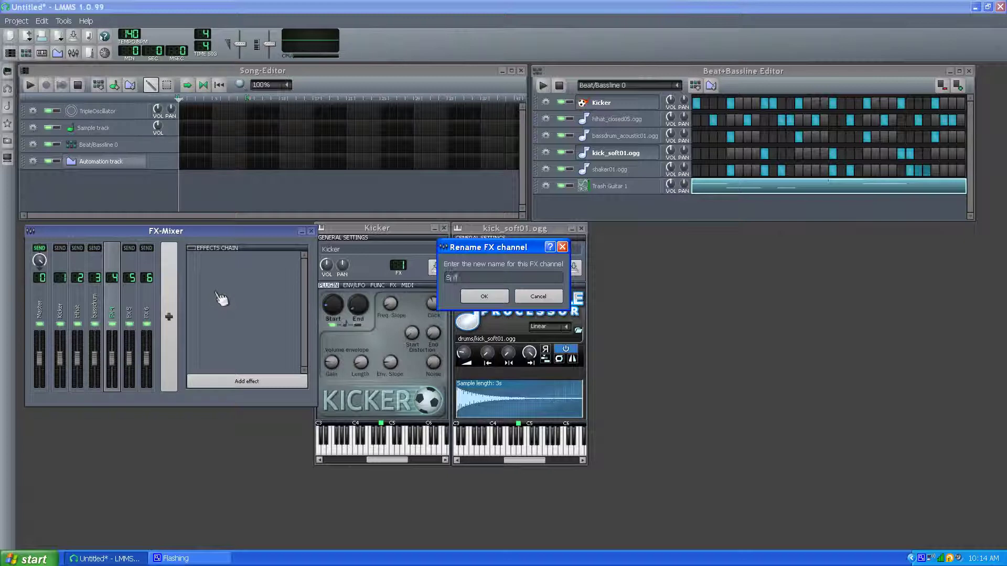
pyautogui.write('oft kick')
pyautogui.press('Return')
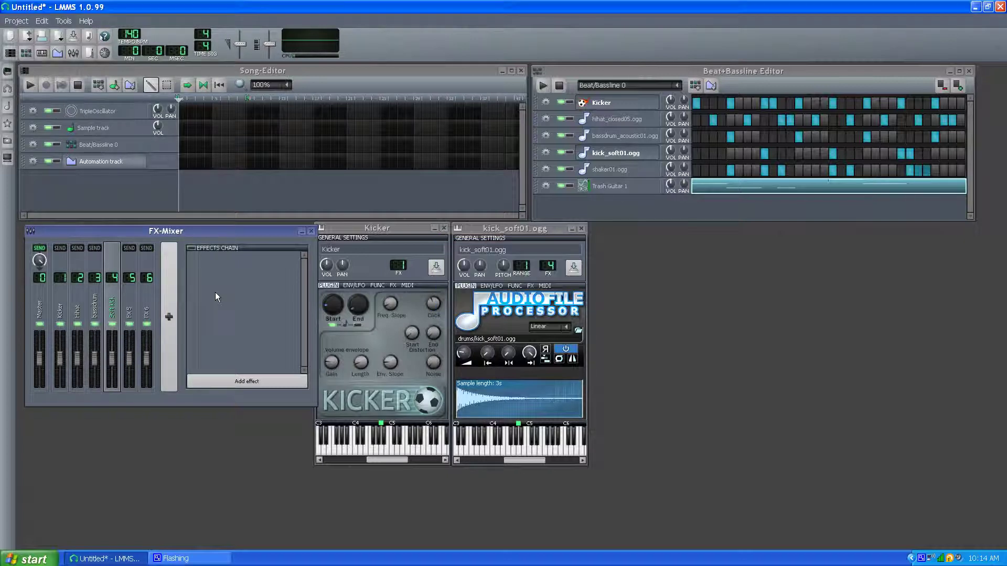
# Step: Rename mixer channel FX 5 as Shaker
pyautogui.click(135, 314)
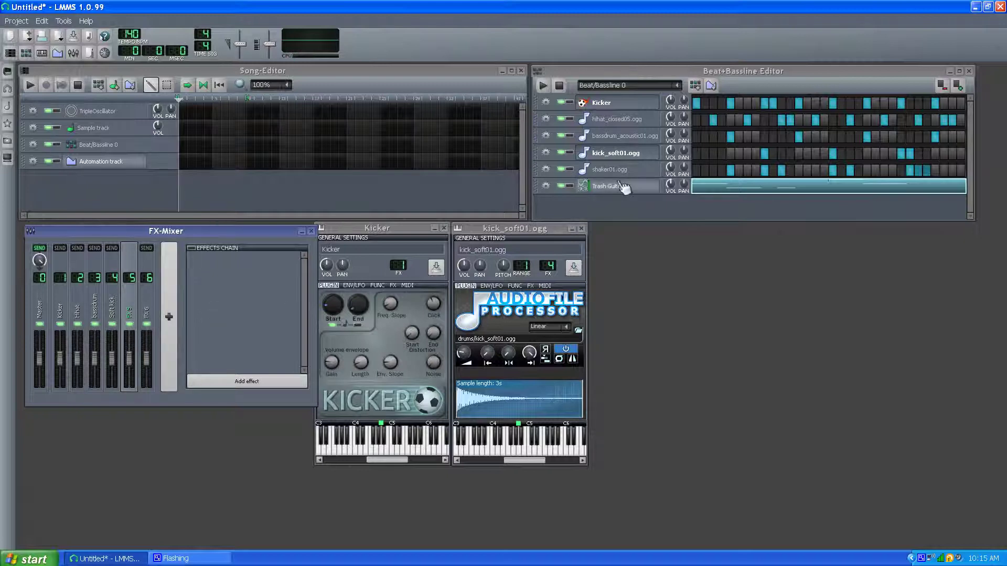
pyautogui.doubleClick(137, 317)
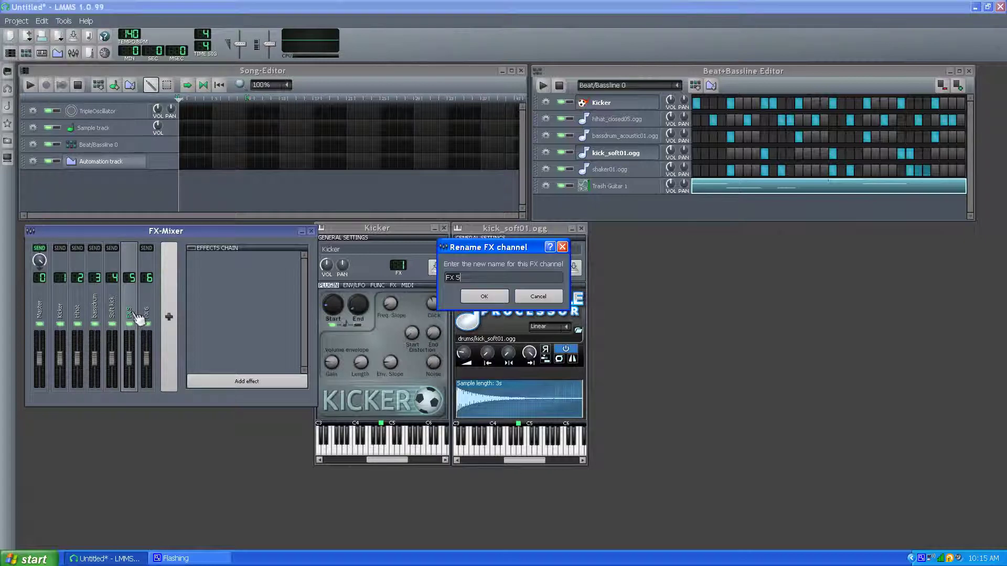
pyautogui.write('Shaker')
pyautogui.press('Return')
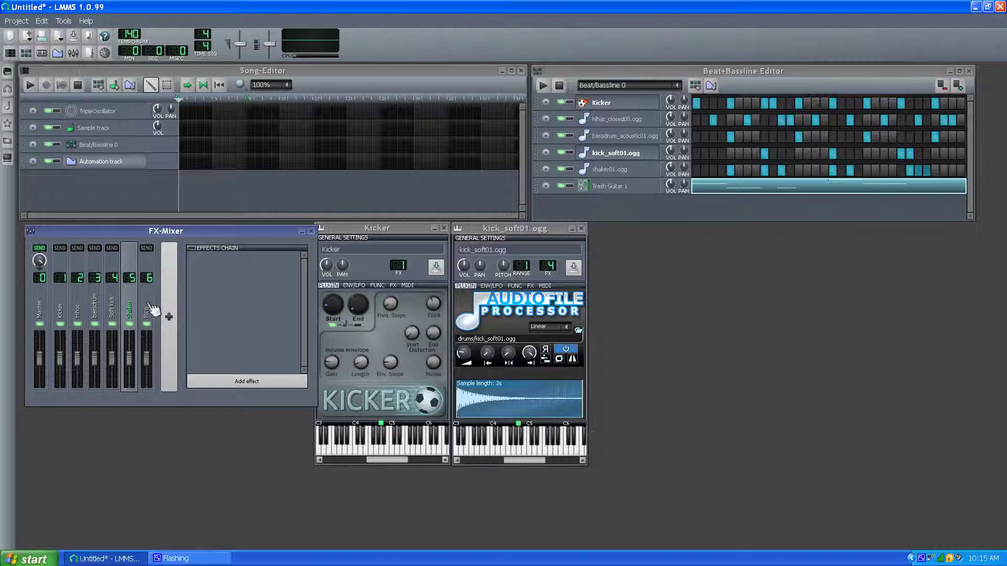
# Step: Select mixer channel FX 6, open the Trash Guitar 1 instrument, and close the Kicker and kick_soft01.ogg windows
pyautogui.click(149, 309)
pyautogui.click(613, 189)
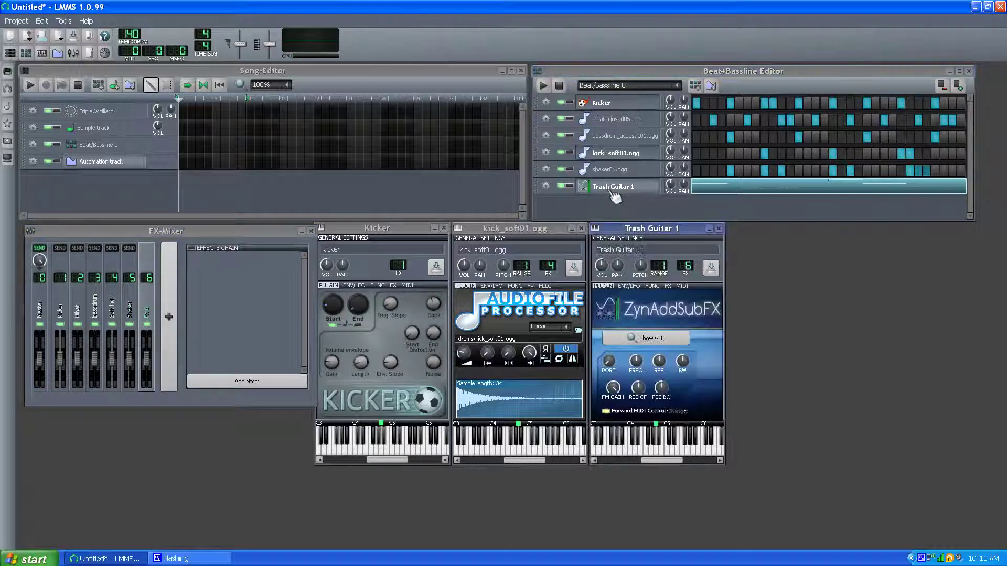
pyautogui.click(443, 229)
pyautogui.click(579, 228)
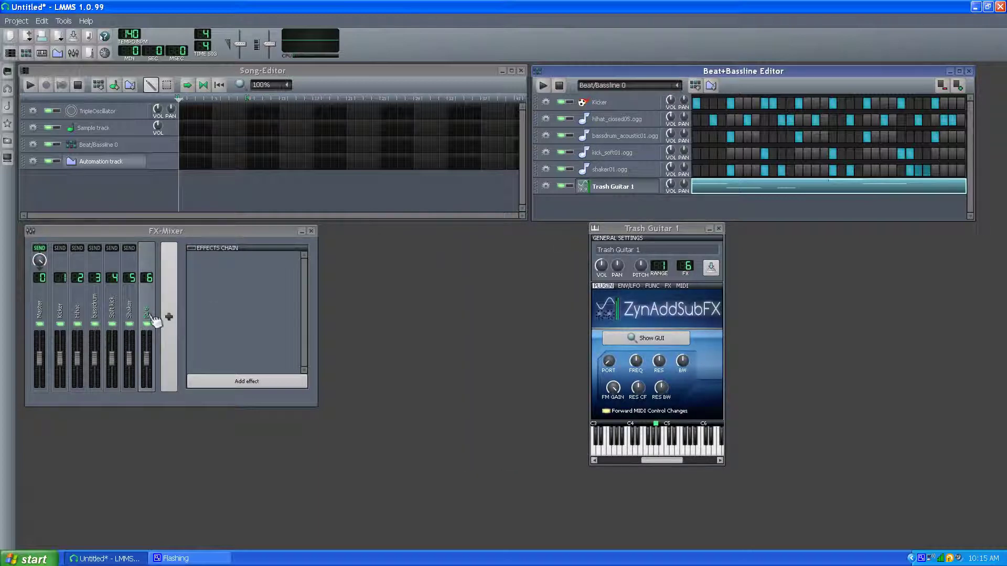
# Step: Add four channels to the FX-Mixer and move Trash Guitar 1's channel FX 6 one position to the right
pyautogui.click(168, 316)
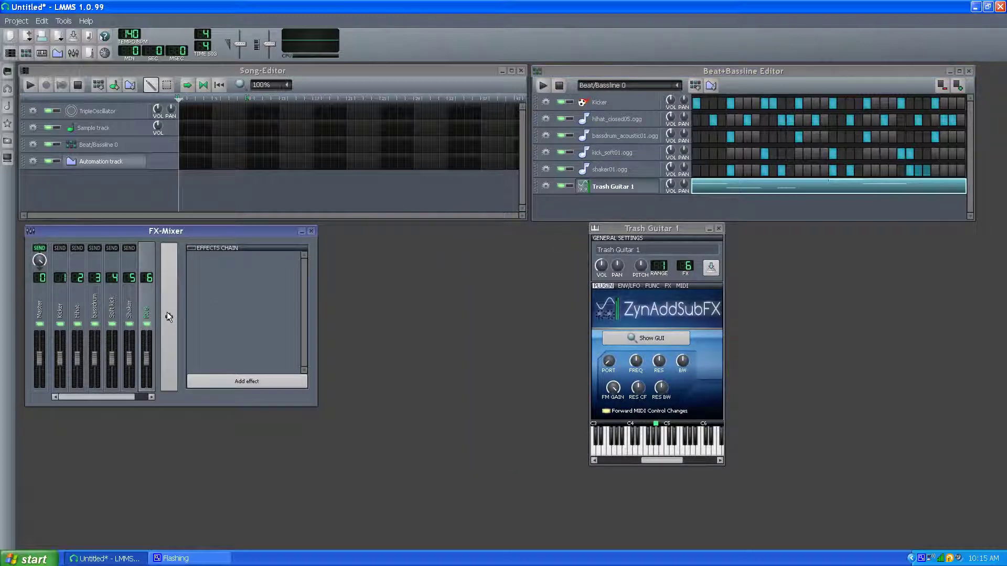
pyautogui.click(171, 311)
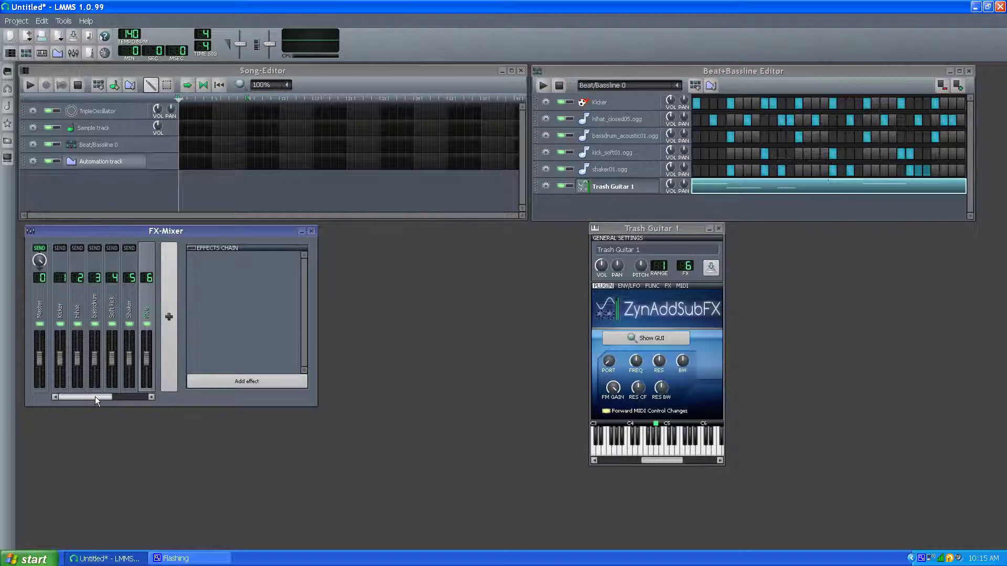
pyautogui.moveTo(96, 396); pyautogui.dragTo(117, 384)
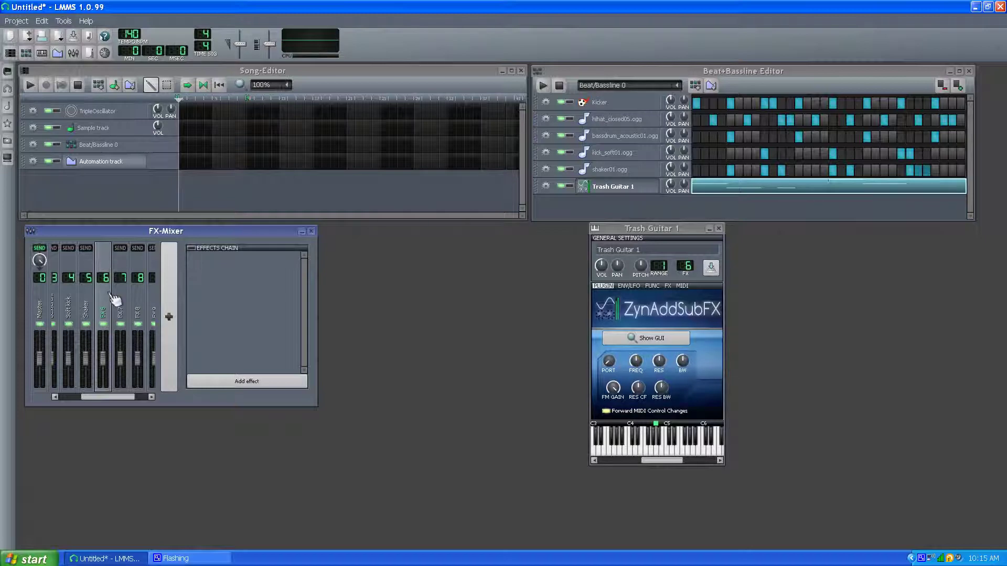
pyautogui.rightClick(101, 262)
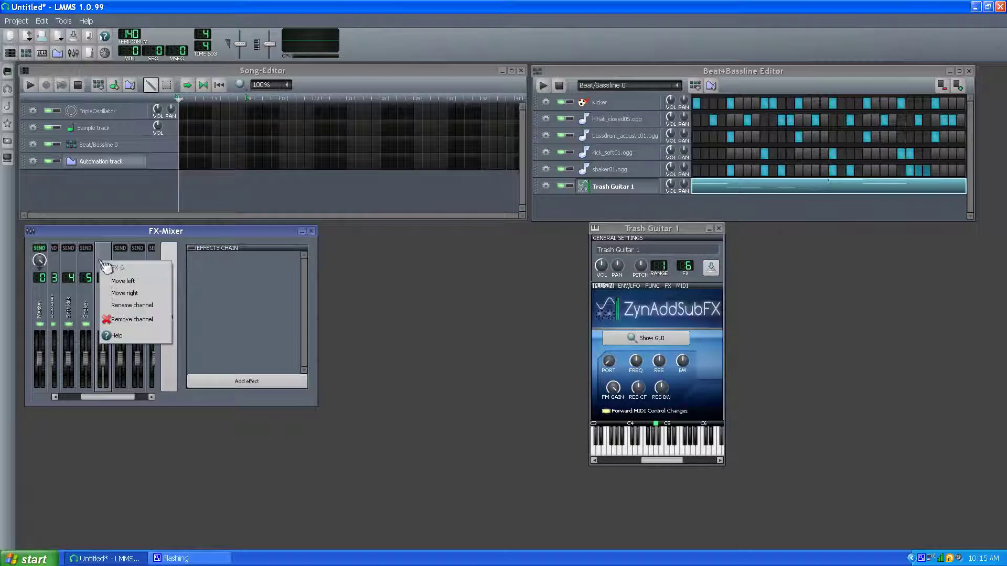
pyautogui.click(117, 296)
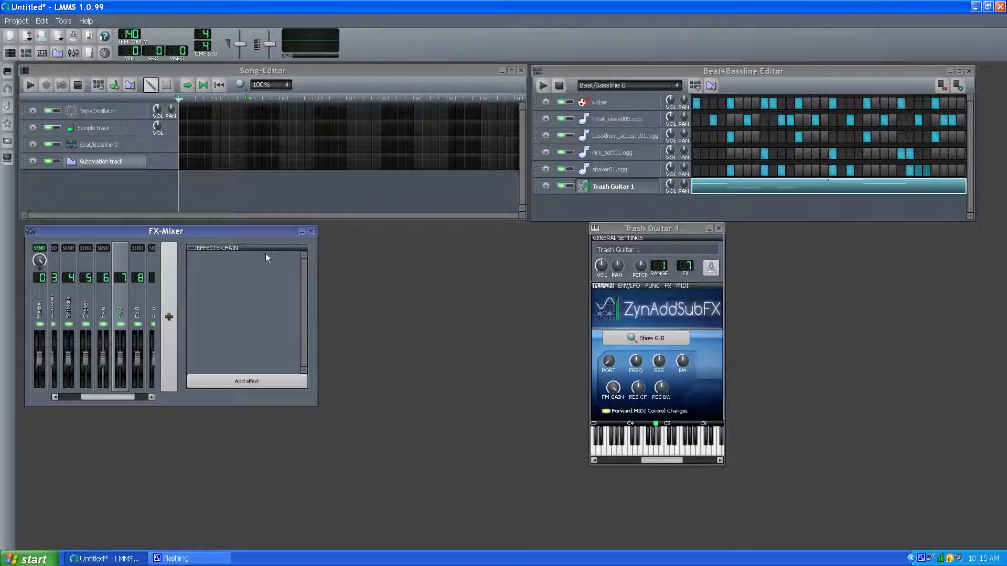
# Step: Rename mixer channel FX 6 as Percussion and widen the FX-Mixer window to fit all ten channels
pyautogui.moveTo(107, 396)
pyautogui.mouseDown()
pyautogui.moveTo(74, 401)
pyautogui.moveTo(124, 397)
pyautogui.moveTo(74, 393)
pyautogui.moveTo(112, 401)
pyautogui.moveTo(99, 398)
pyautogui.mouseUp()
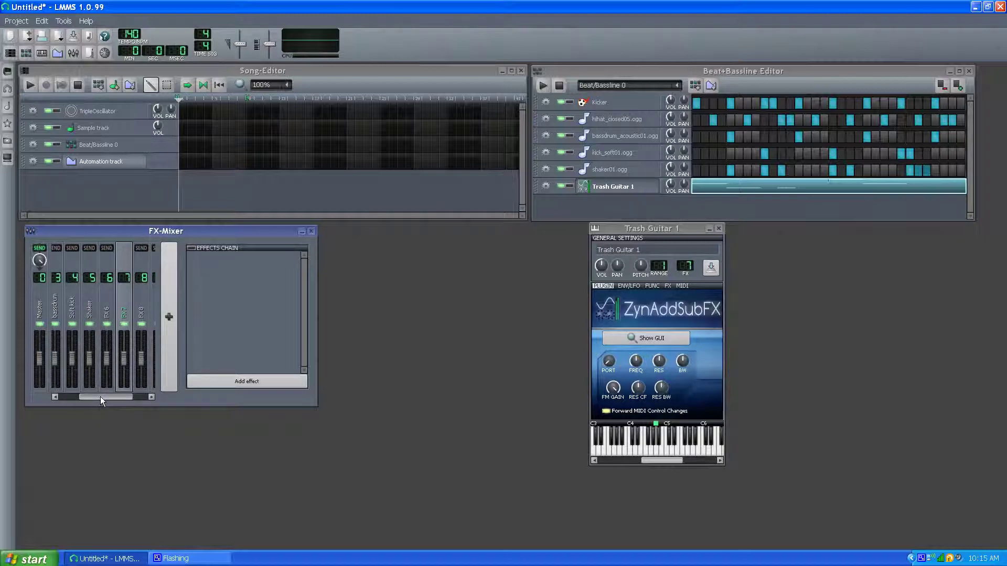
pyautogui.doubleClick(113, 313)
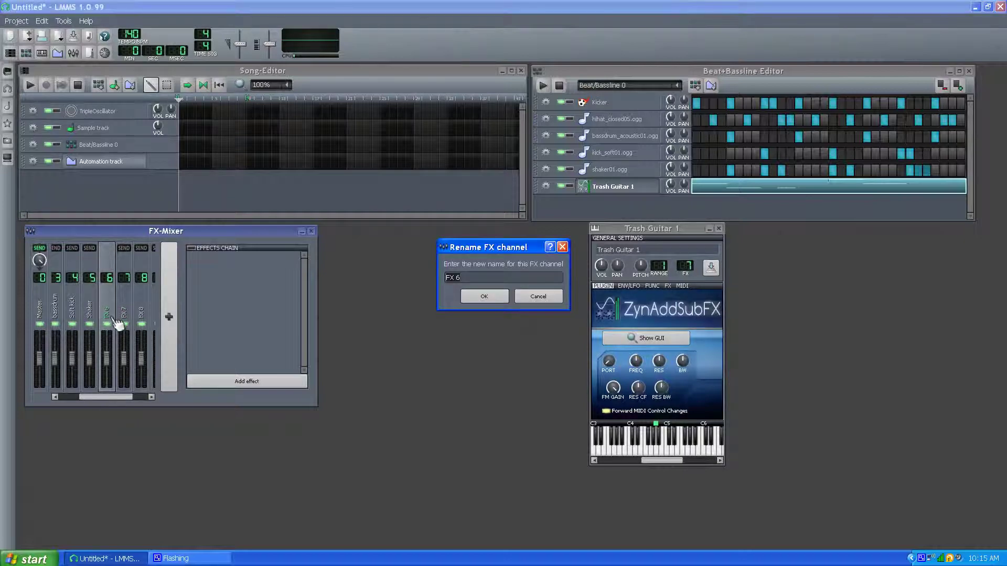
pyautogui.write('Percussion')
pyautogui.click(483, 297)
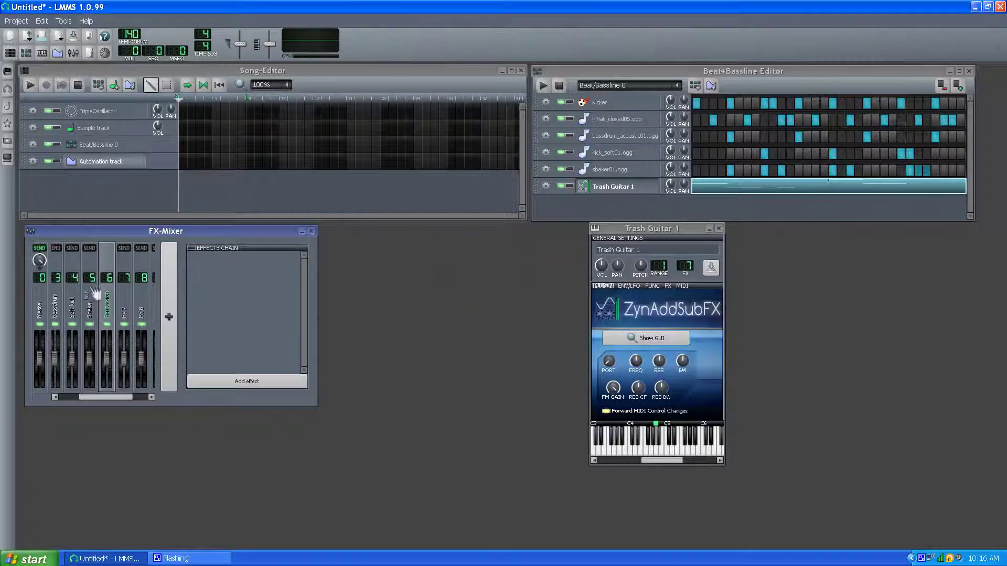
pyautogui.scroll(2, 118, 399)
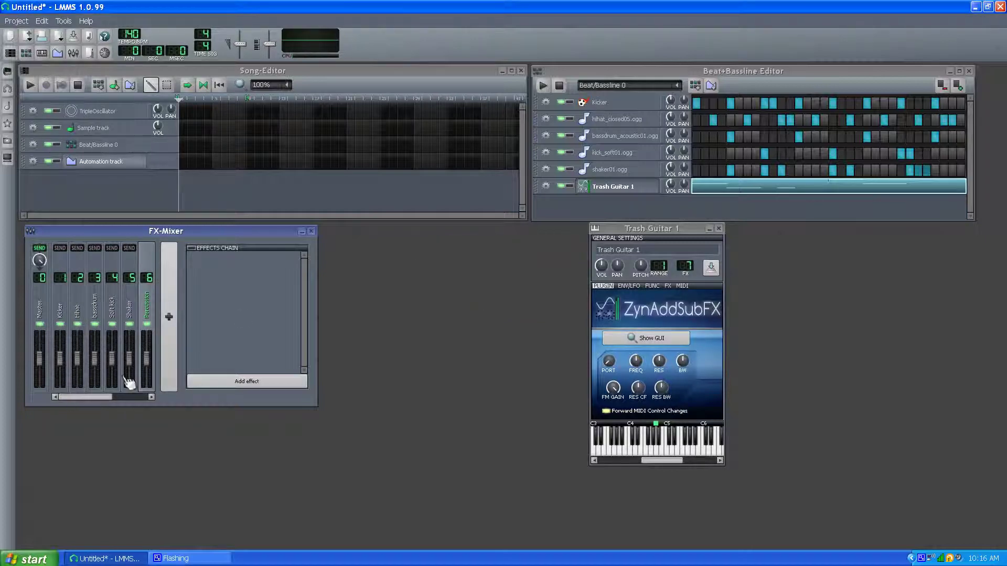
pyautogui.moveTo(318, 290); pyautogui.dragTo(434, 294)
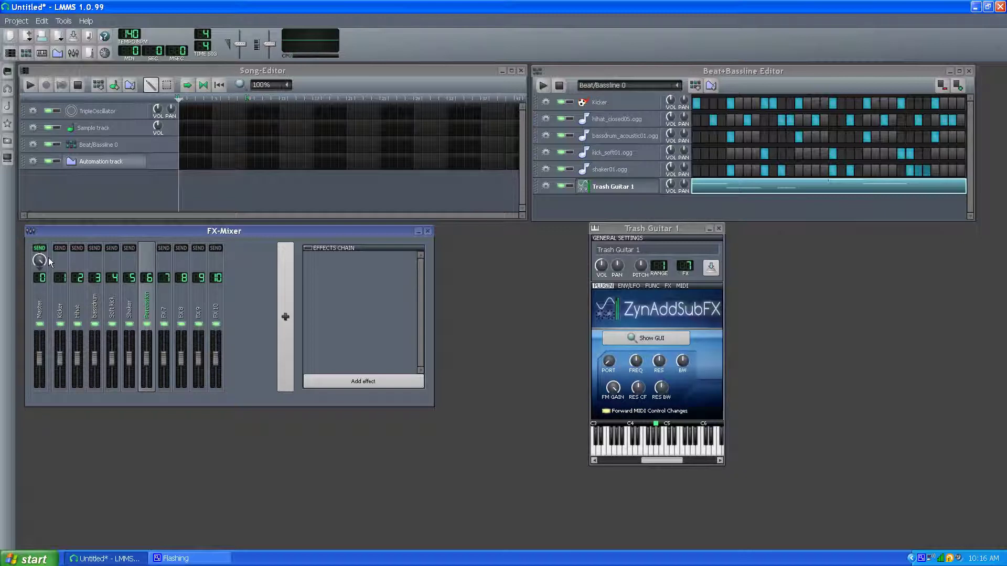
# Step: Select the FX-Mixer channels one after another to examine their names, order and send controls
pyautogui.click(67, 270)
pyautogui.click(89, 265)
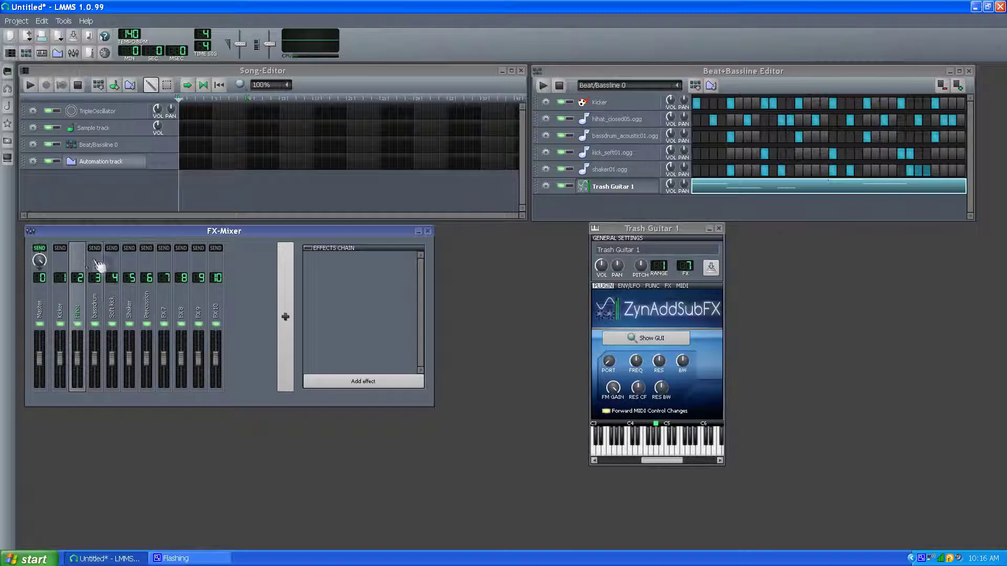
pyautogui.click(112, 270)
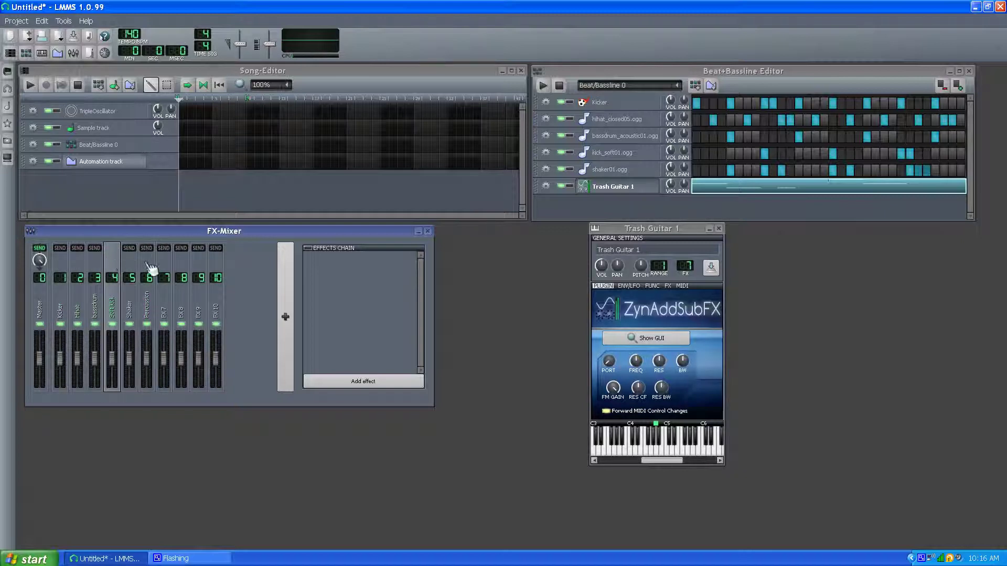
pyautogui.click(136, 266)
pyautogui.click(161, 266)
pyautogui.click(187, 266)
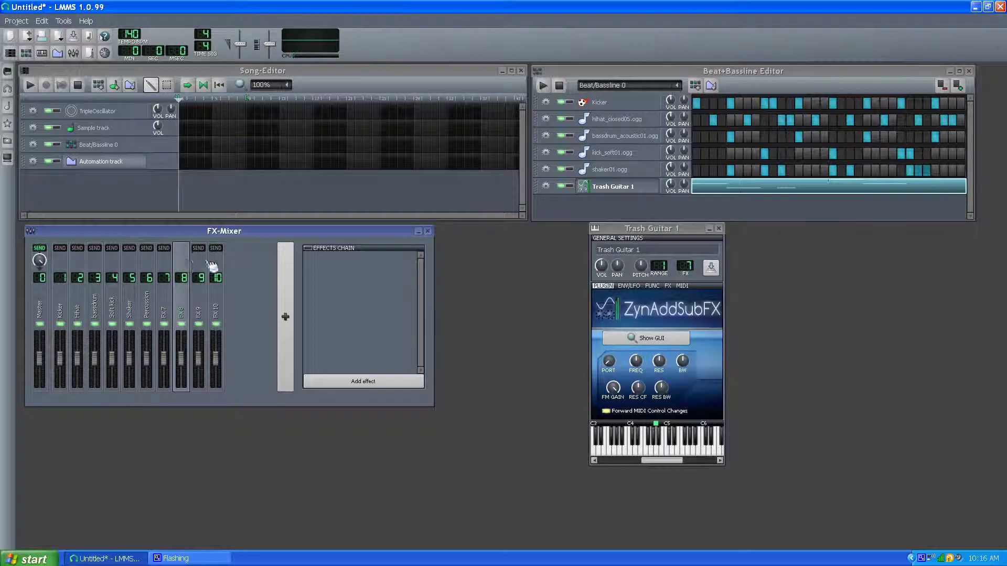
pyautogui.click(210, 266)
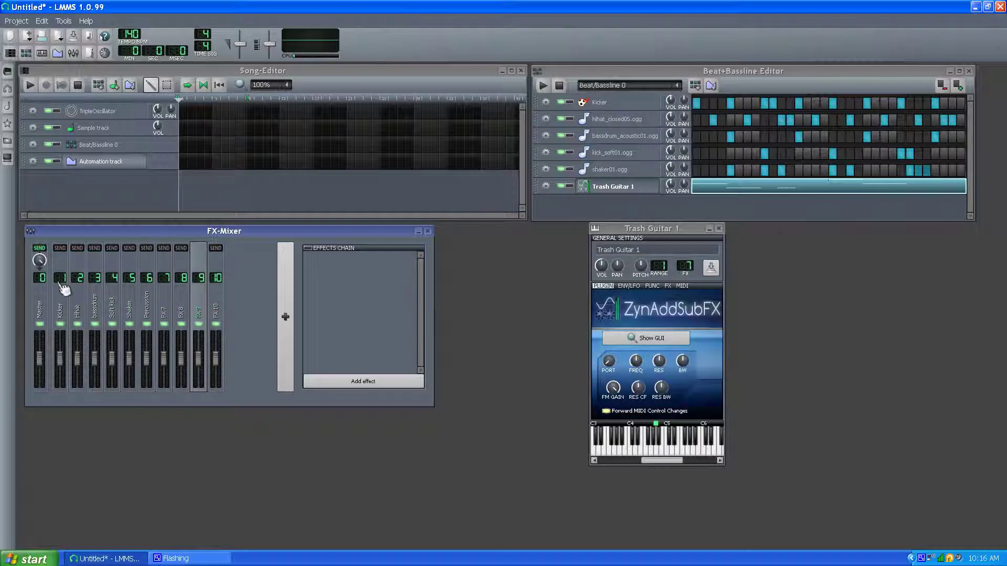
pyautogui.click(63, 308)
pyautogui.click(77, 308)
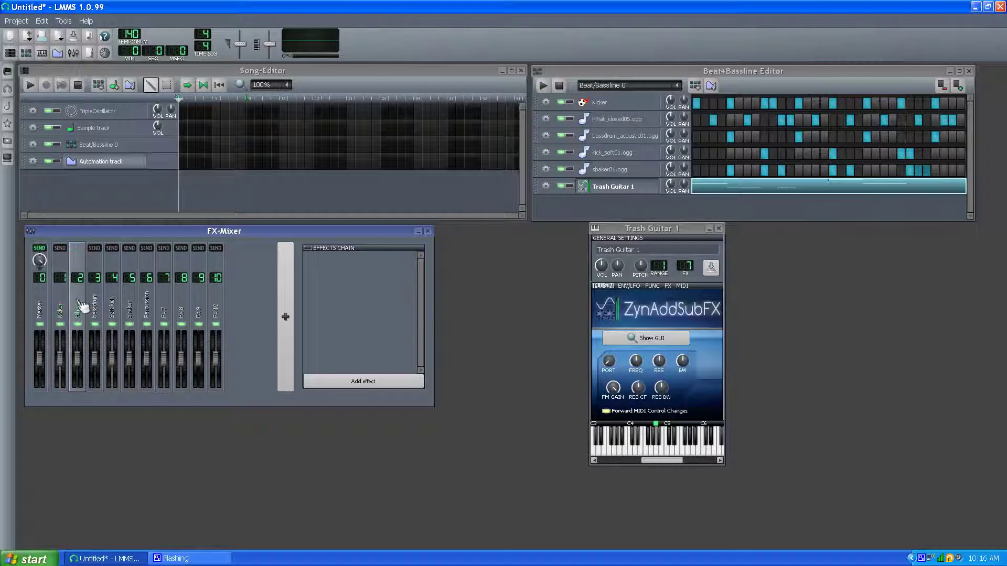
pyautogui.click(95, 304)
pyautogui.click(118, 307)
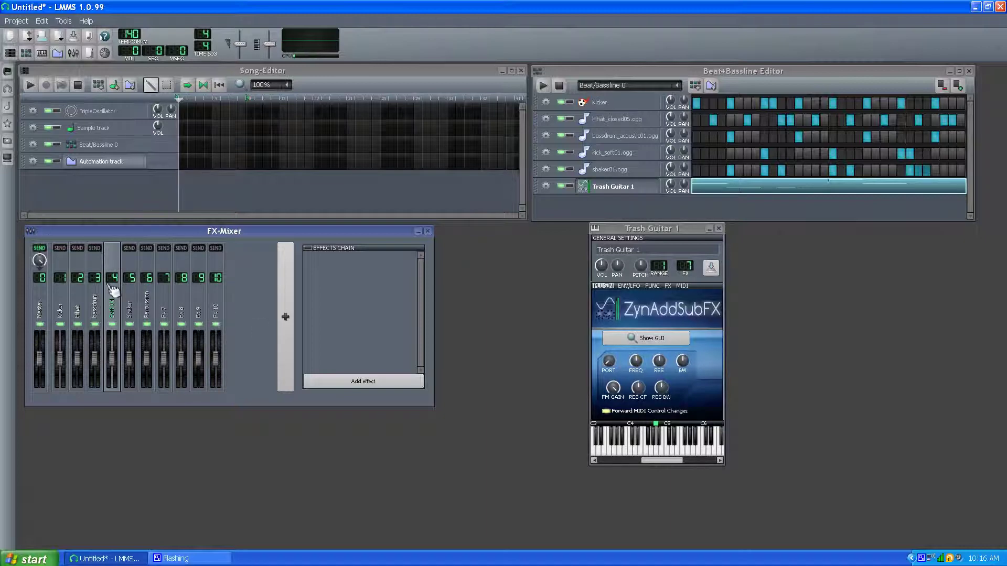
# Step: Rename mixer channels FX 7 and FX 8 as PedalFX1 and PedalFX2
pyautogui.click(173, 281)
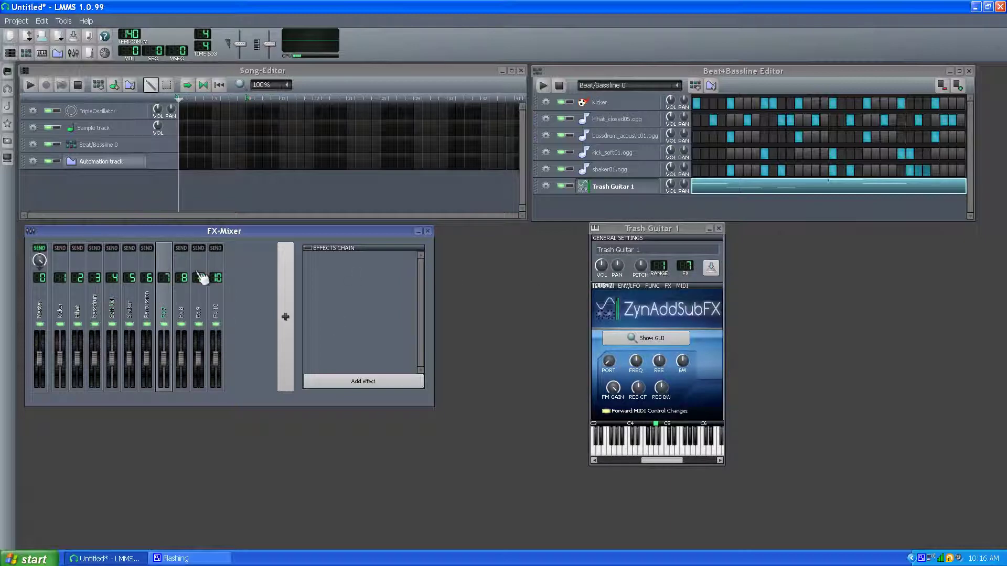
pyautogui.doubleClick(168, 314)
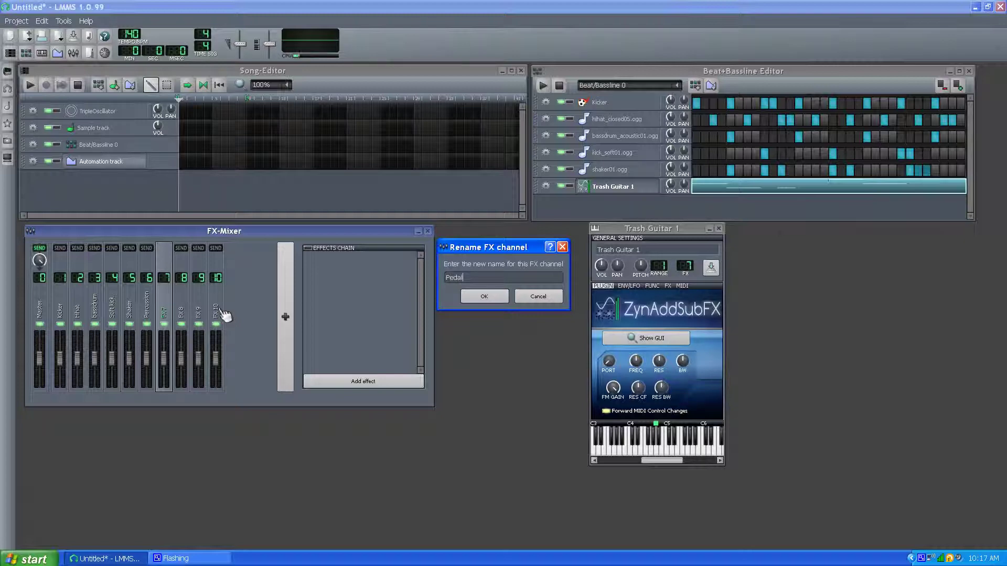
pyautogui.write('PedalFX1')
pyautogui.press('Return')
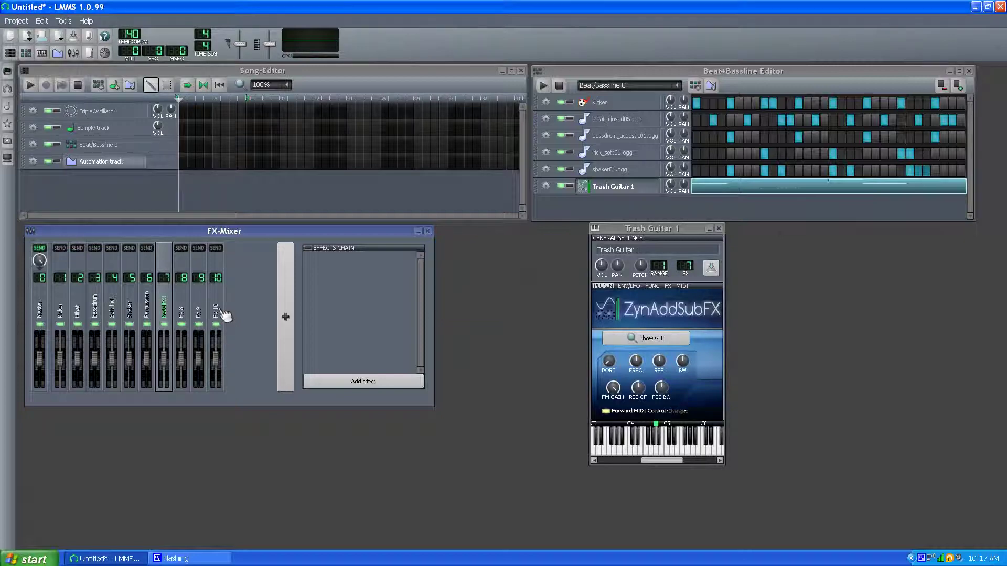
pyautogui.doubleClick(185, 316)
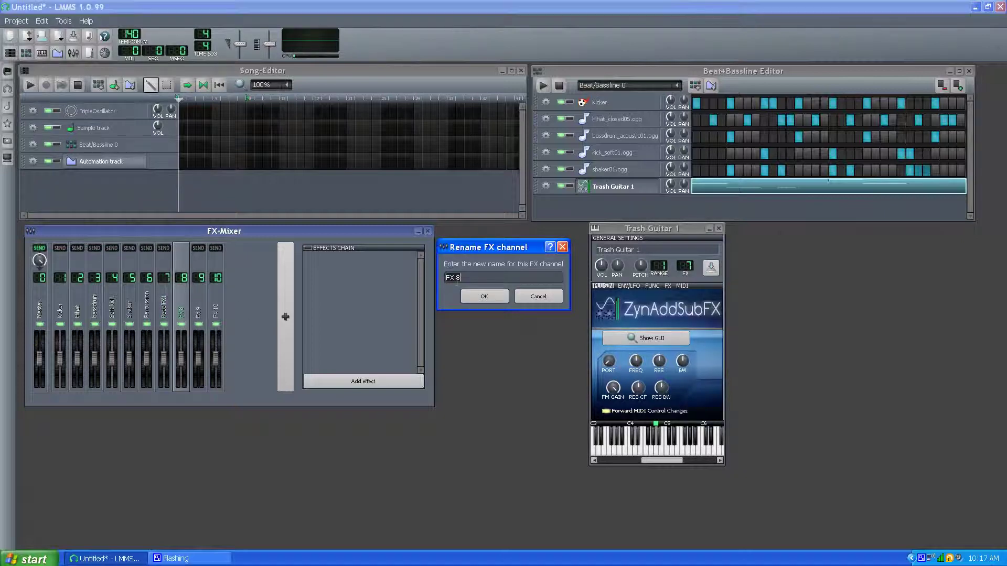
pyautogui.write('F')
pyautogui.write('2')
pyautogui.press('Return')
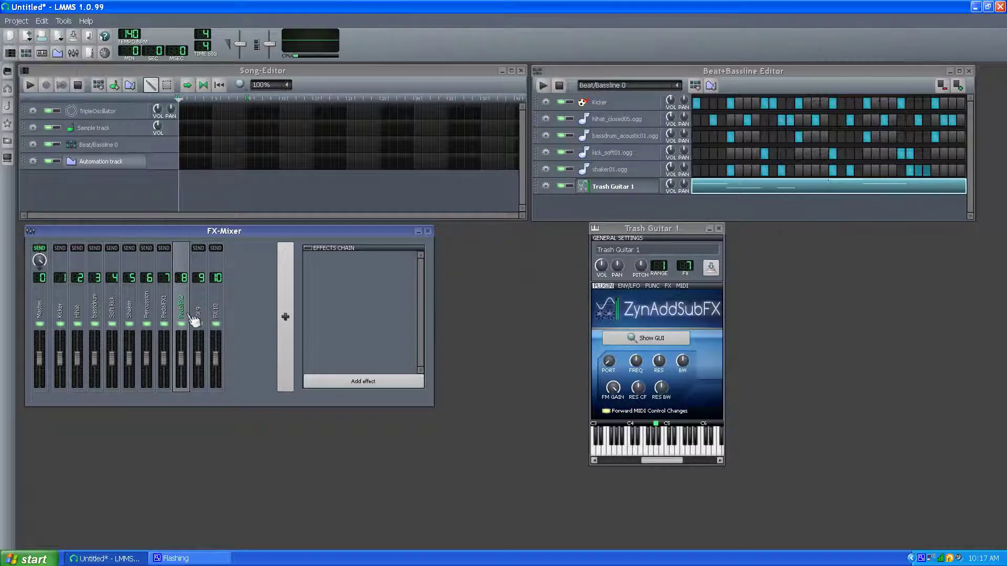
# Step: Rename mixer channel FX 9 as PedalFX3 and channel FX 10 as Guitar
pyautogui.click(204, 308)
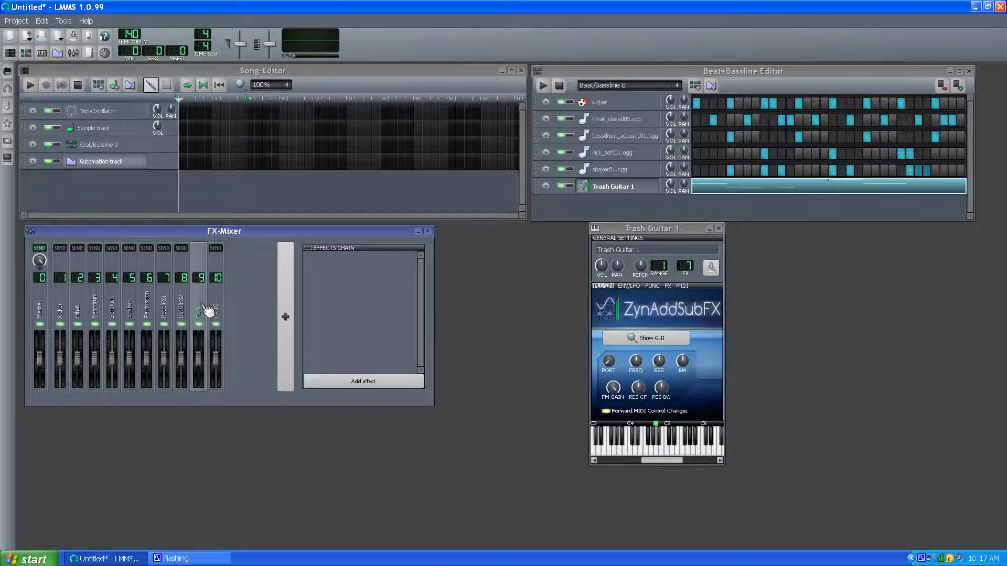
pyautogui.doubleClick(206, 309)
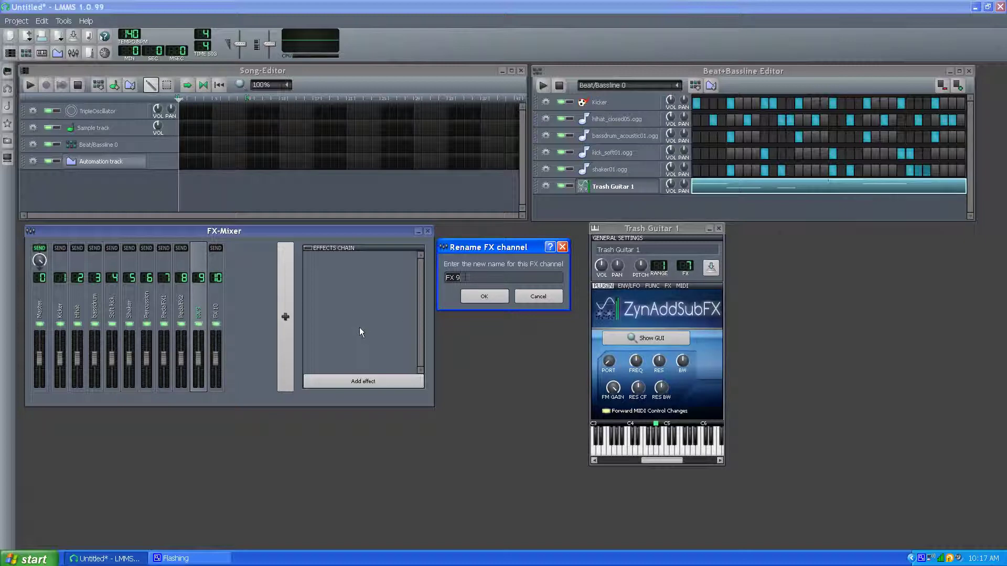
pyautogui.write('PedalFX3')
pyautogui.press('Return')
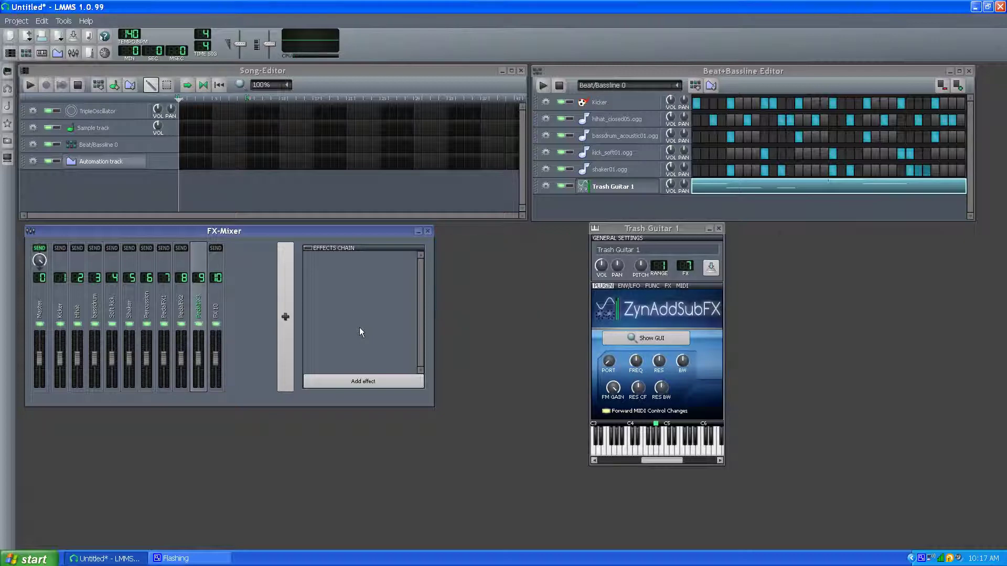
pyautogui.doubleClick(222, 313)
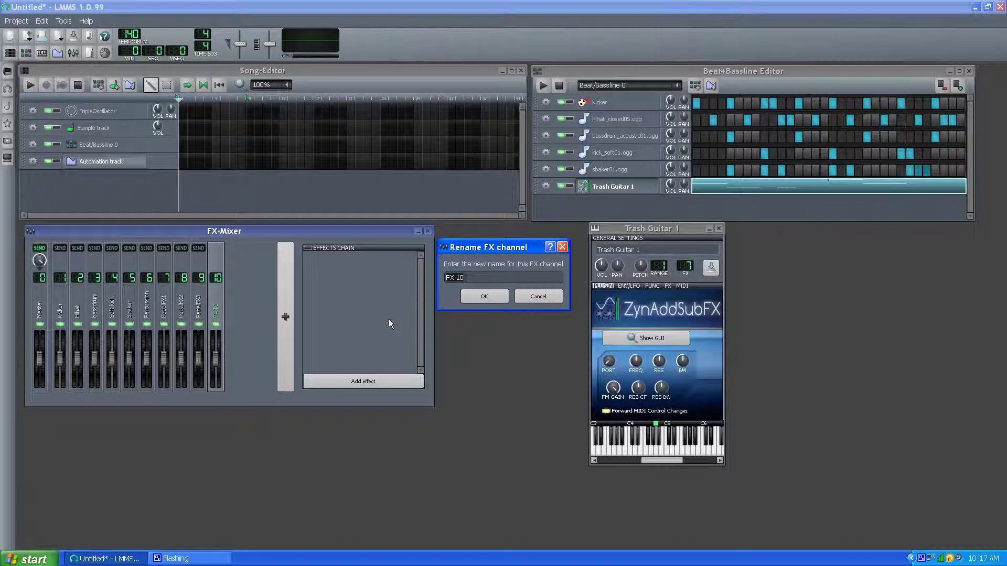
pyautogui.write('Guitar')
pyautogui.press('Return')
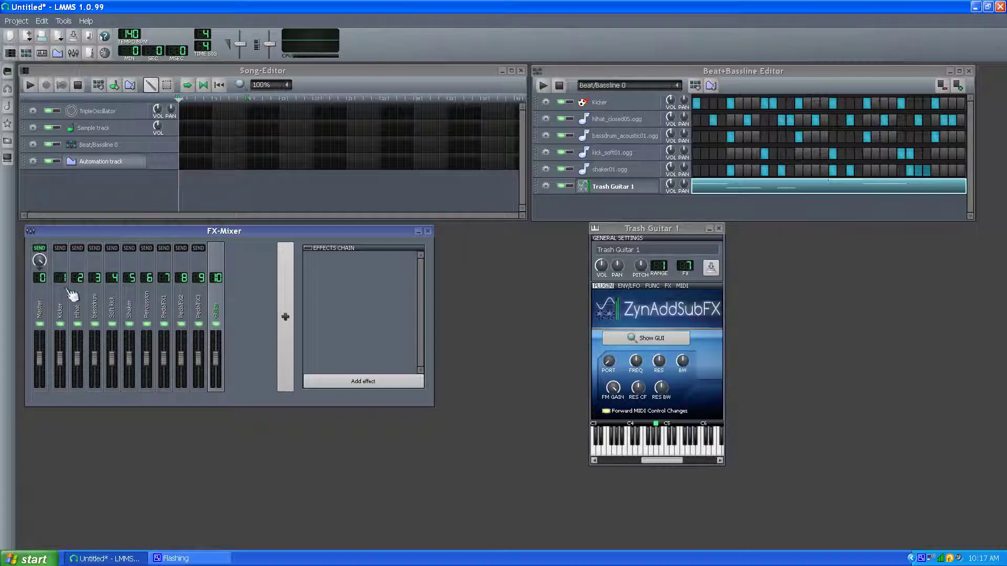
# Step: Remove the Master send from mixer channels 1 to 5, Kicker through Shaker, and play the beat briefly
pyautogui.click(64, 272)
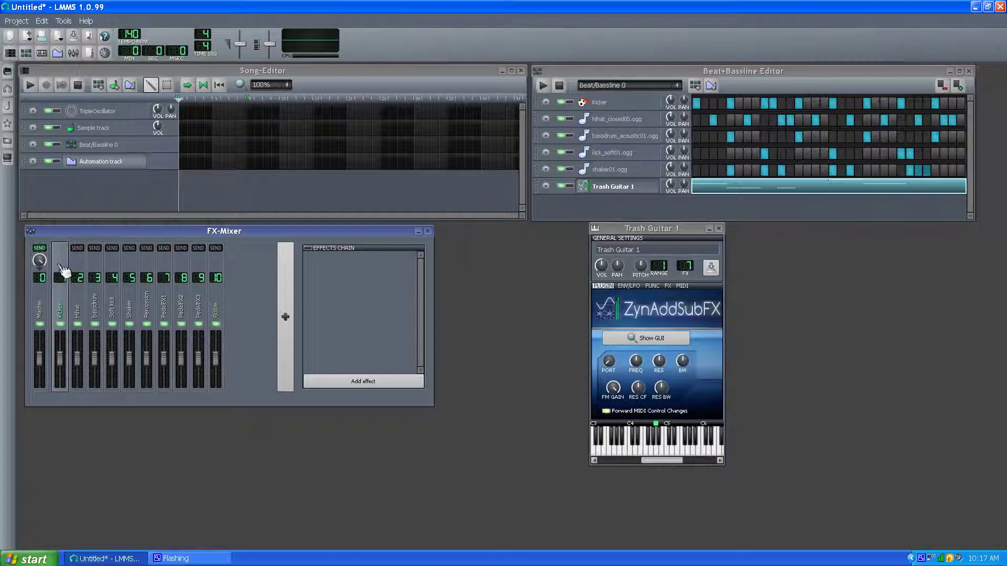
pyautogui.click(79, 266)
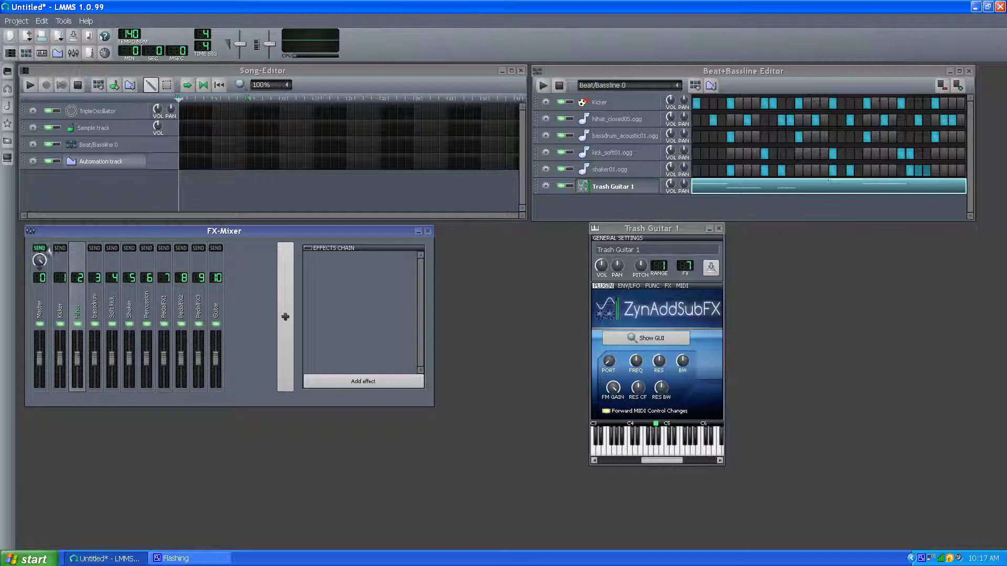
pyautogui.click(94, 266)
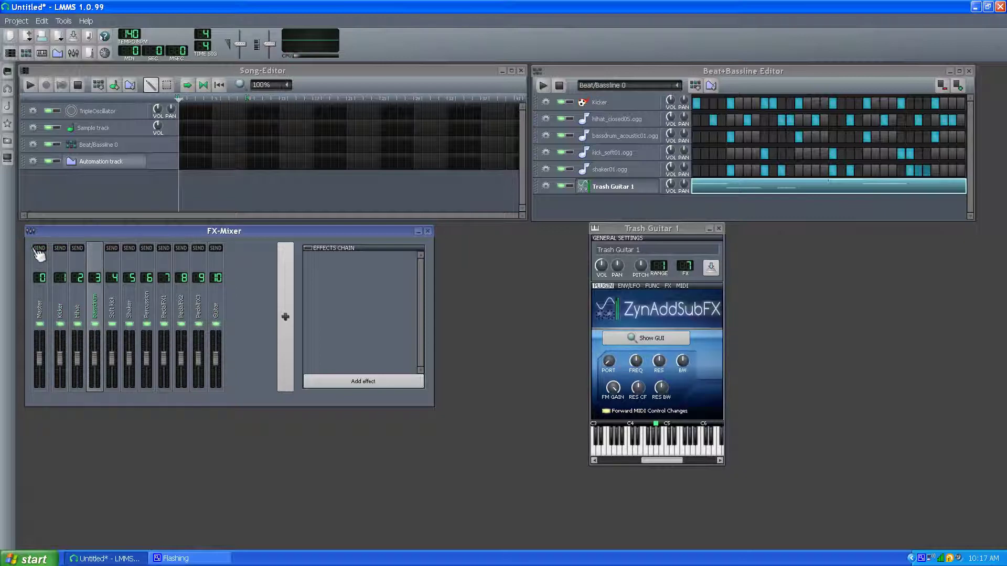
pyautogui.click(117, 270)
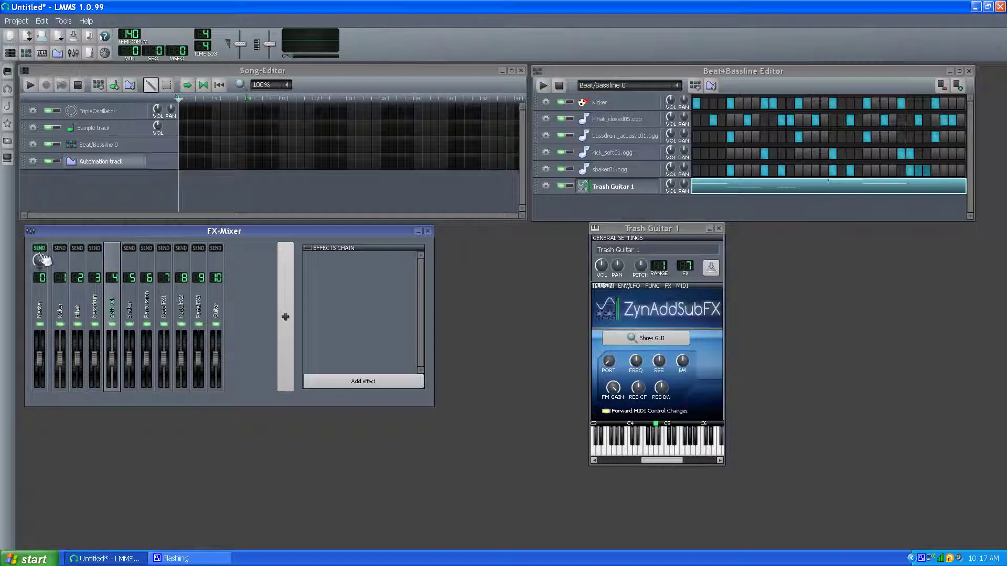
pyautogui.click(134, 273)
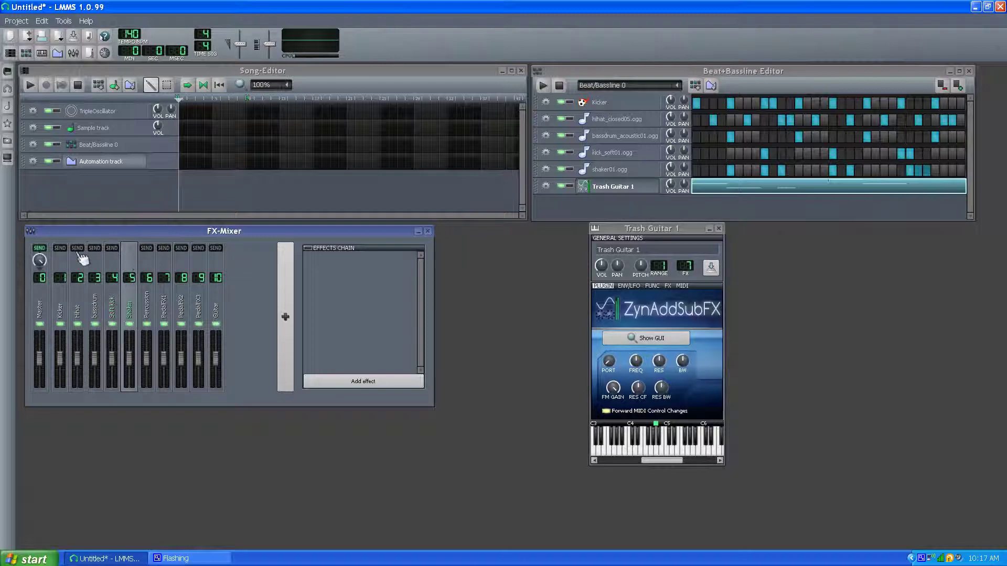
pyautogui.click(149, 269)
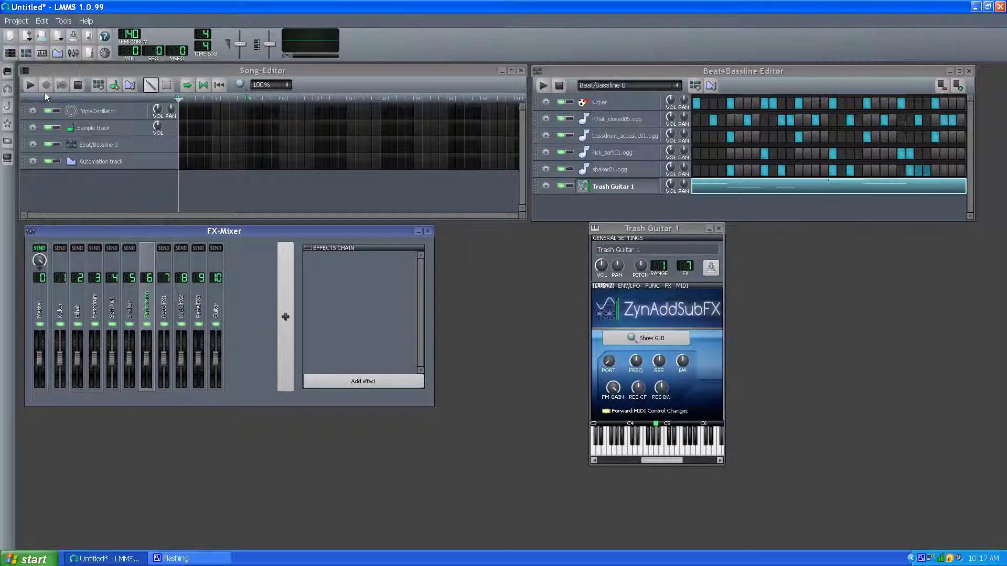
pyautogui.click(542, 86)
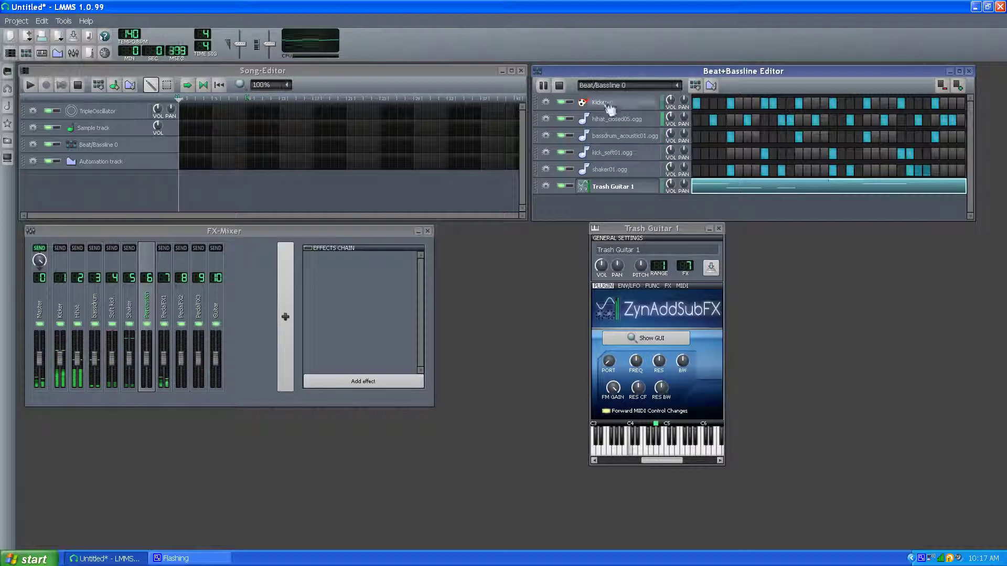
pyautogui.click(559, 88)
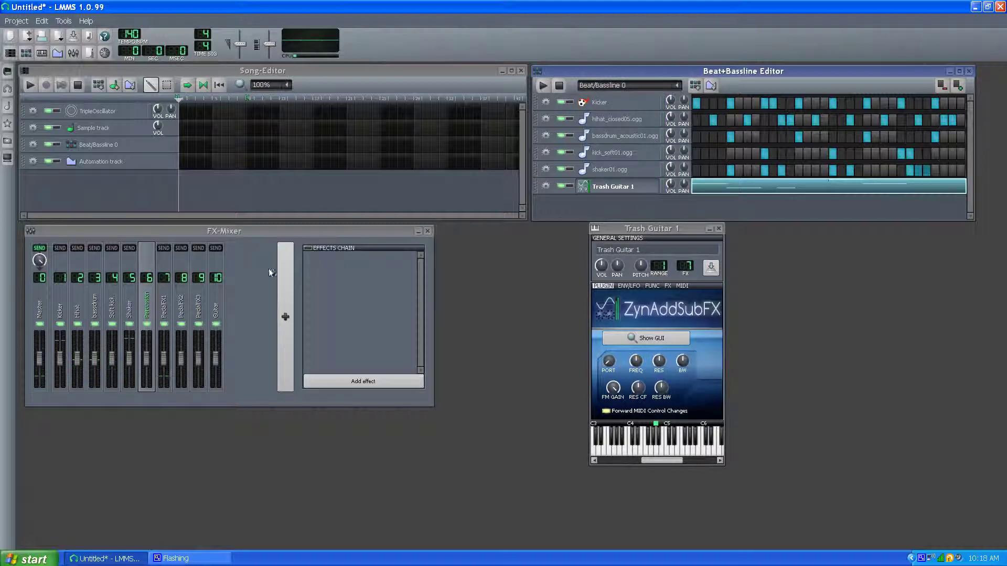
# Step: Send mixer channels 1 to 5, Kicker through Shaker, to the Percussion channel and lower Kicker's fader slightly
pyautogui.click(66, 310)
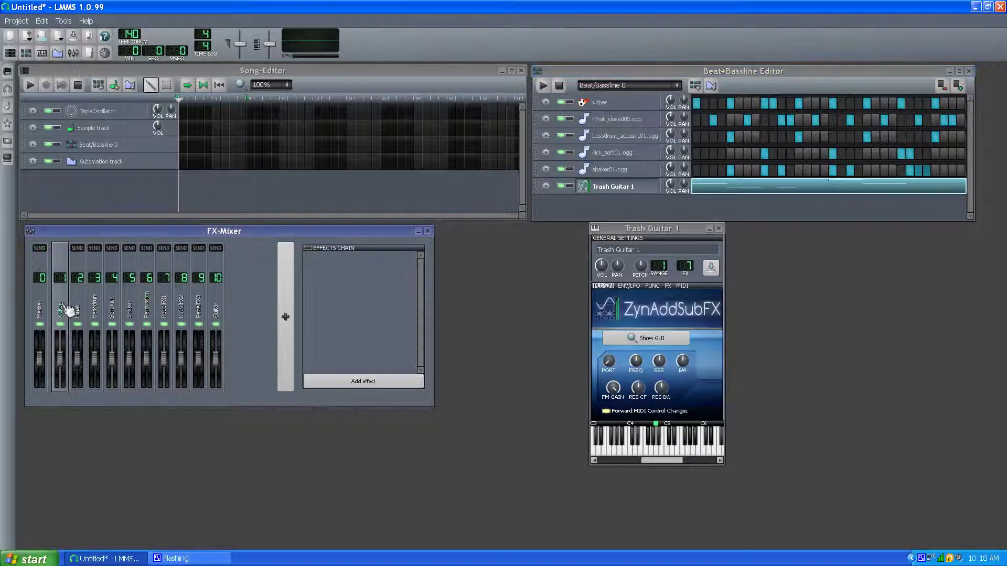
pyautogui.click(151, 249)
pyautogui.click(77, 295)
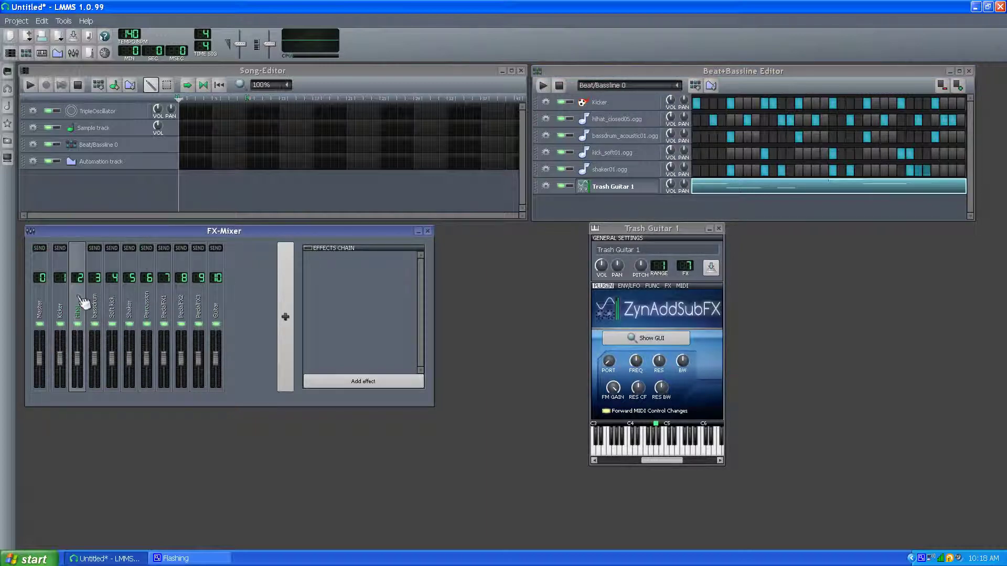
pyautogui.click(147, 248)
pyautogui.moveTo(146, 260); pyautogui.dragTo(147, 261)
pyautogui.moveTo(64, 370)
pyautogui.mouseDown()
pyautogui.moveTo(69, 377)
pyautogui.moveTo(64, 364)
pyautogui.mouseUp()
pyautogui.click(99, 301)
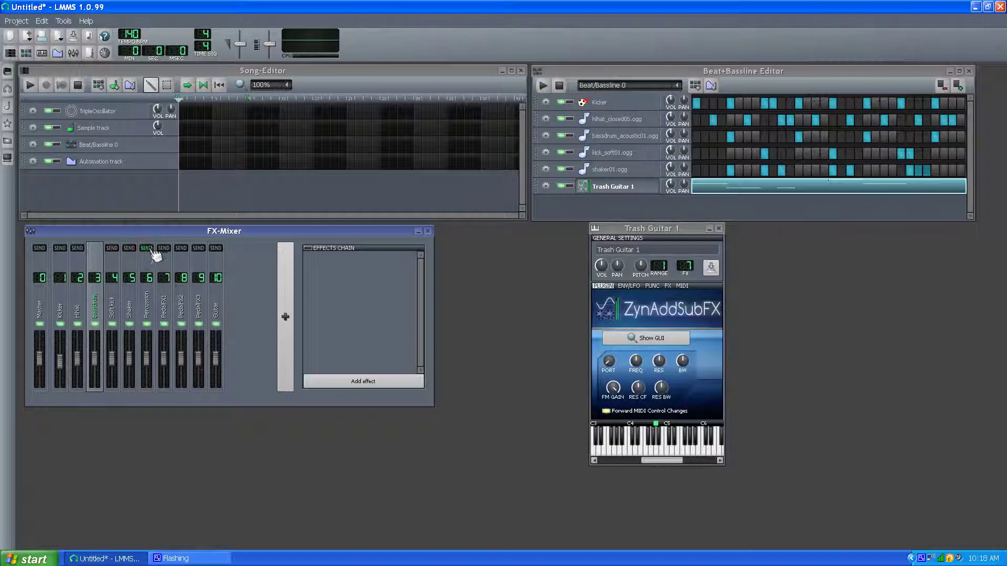
pyautogui.click(111, 310)
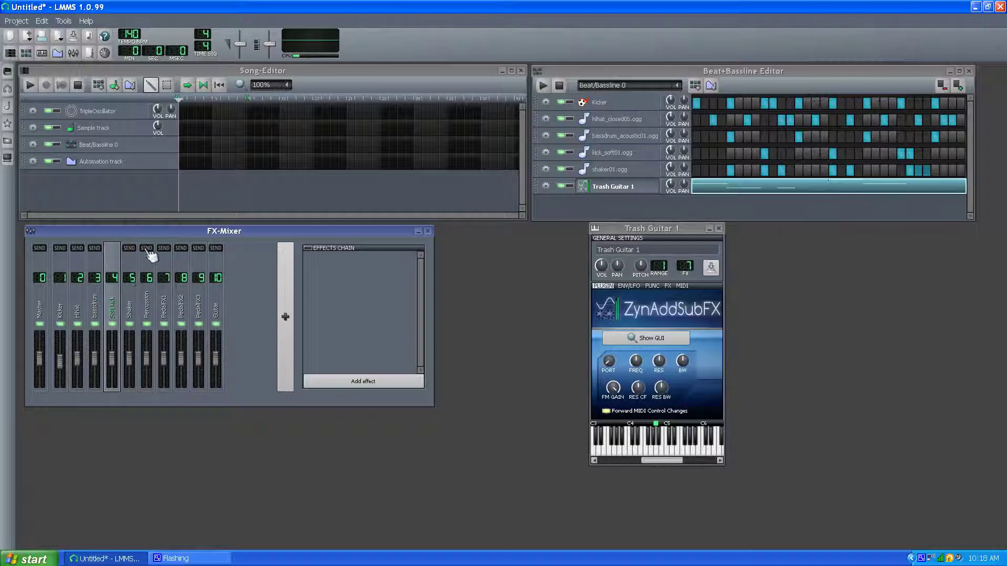
pyautogui.click(130, 309)
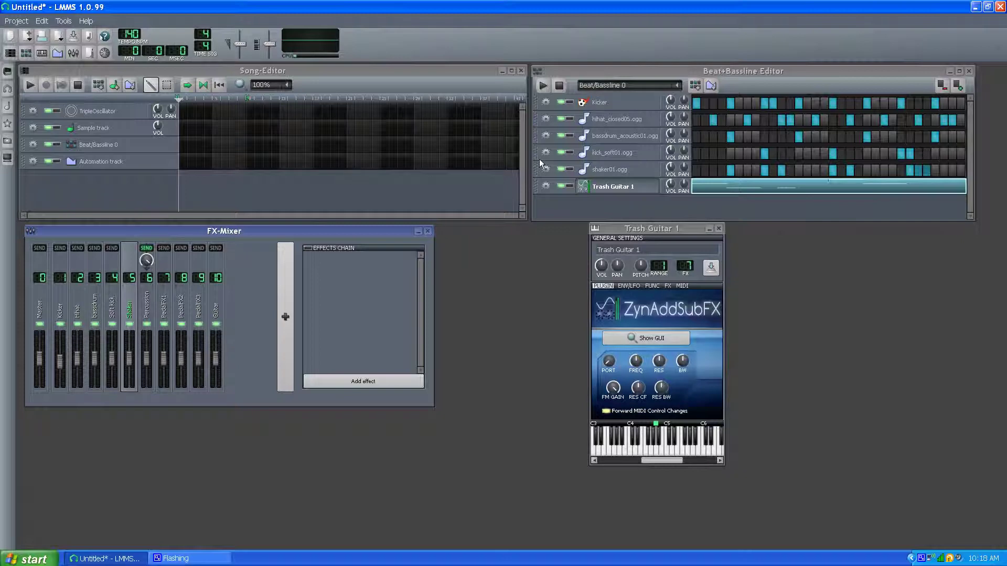
# Step: Mute the Trash Guitar 1 track and remove the Master send from the PedalFX1, PedalFX2 and PedalFX3 channels
pyautogui.click(564, 186)
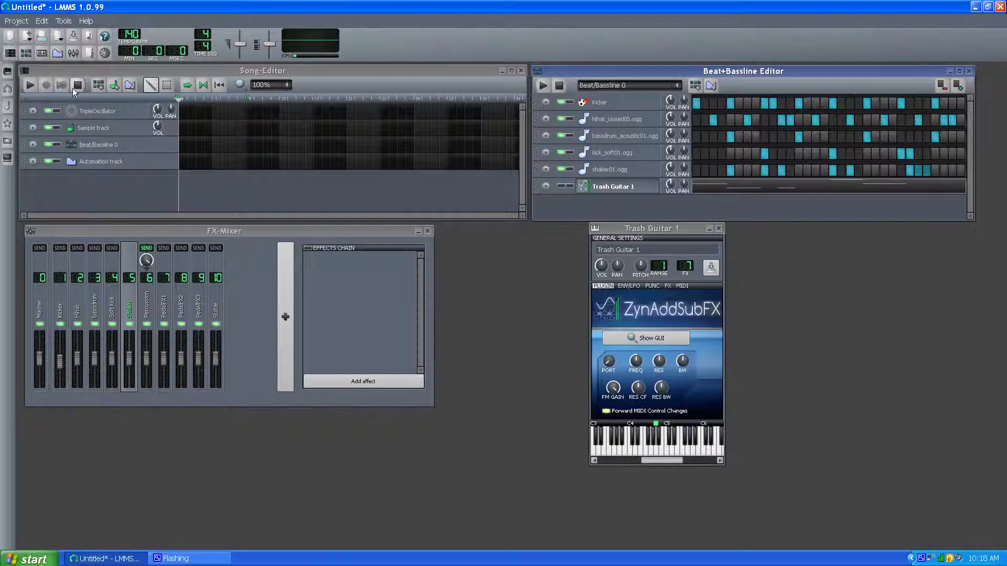
pyautogui.click(171, 304)
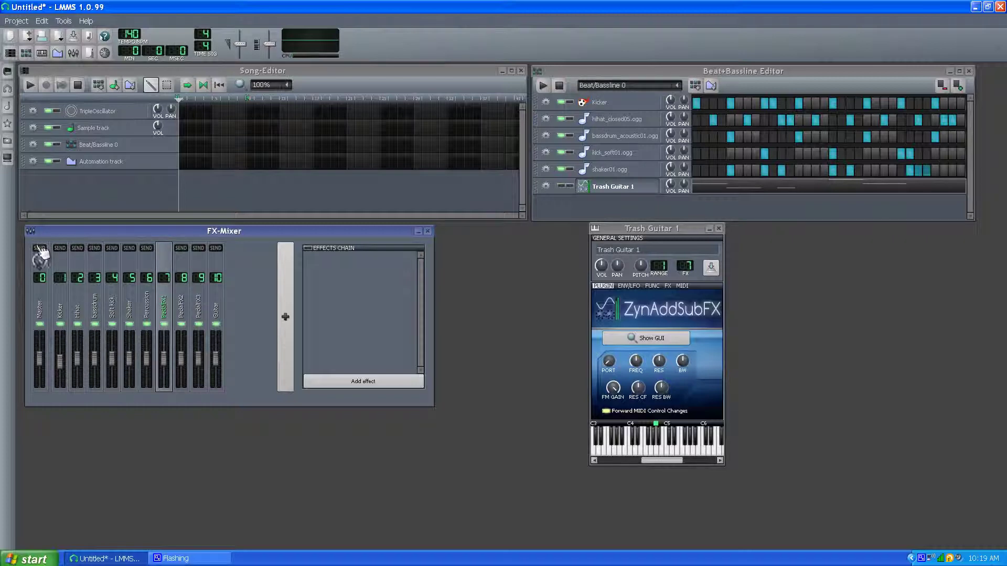
pyautogui.click(186, 278)
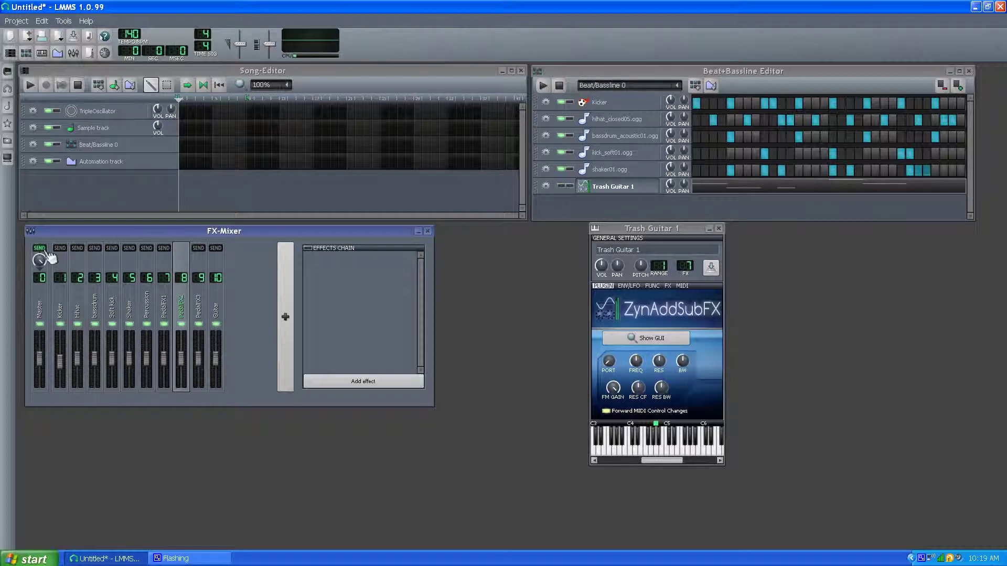
pyautogui.click(39, 248)
pyautogui.click(198, 276)
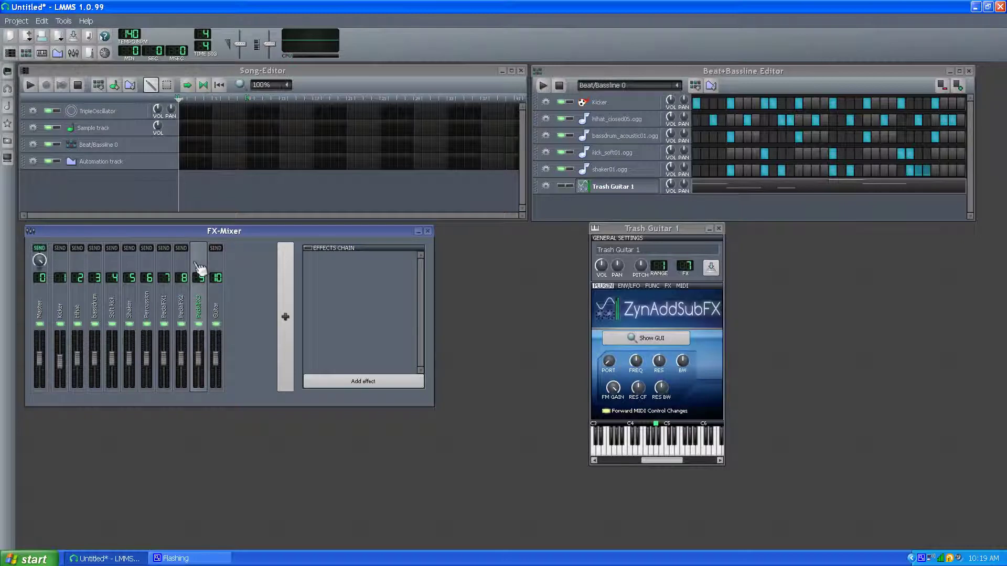
pyautogui.click(47, 249)
# Step: Send PedalFX1, PedalFX2 and PedalFX3 to the Guitar channel, and check the routing of the Percussion and Guitar channels
pyautogui.click(167, 275)
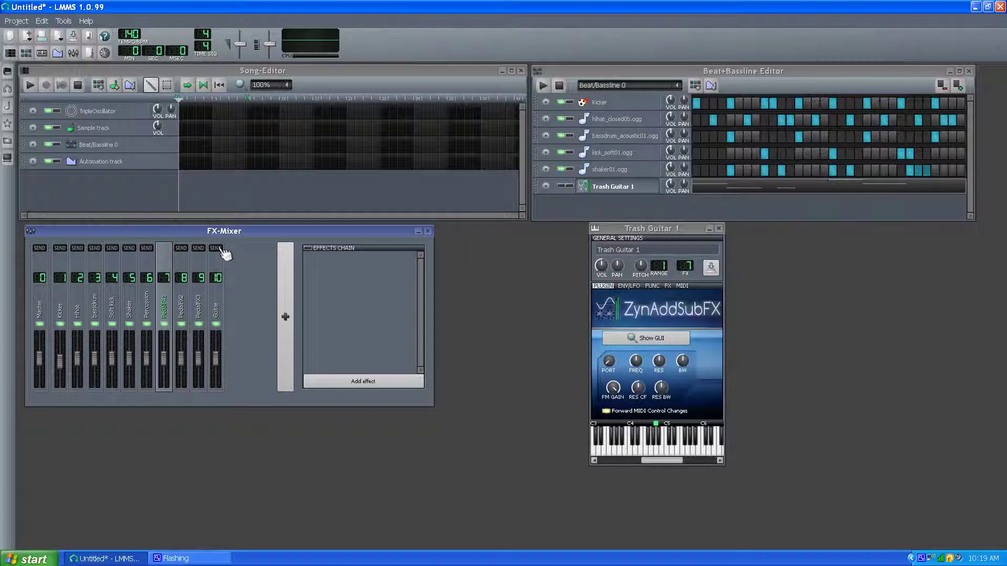
pyautogui.click(184, 272)
pyautogui.click(216, 248)
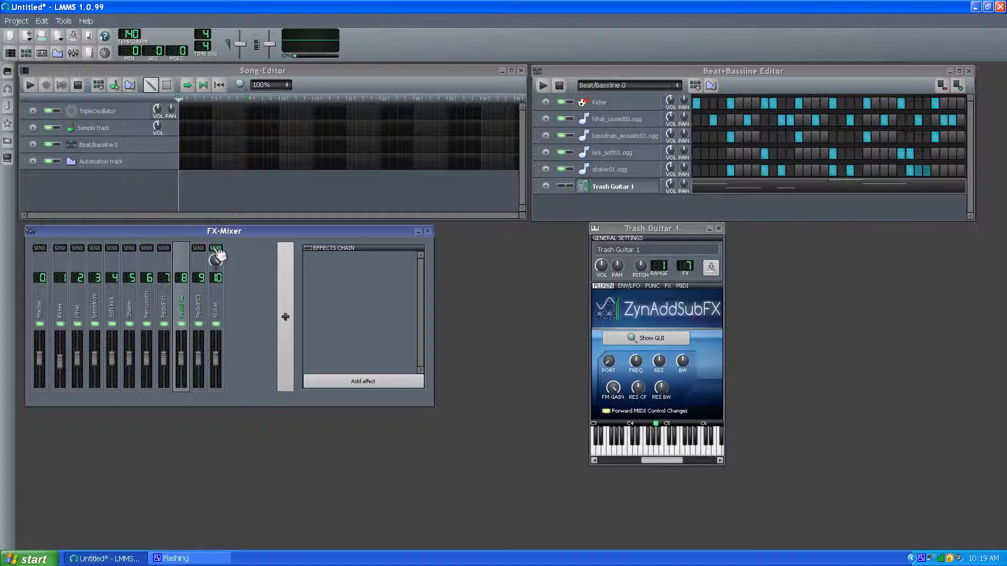
pyautogui.click(200, 270)
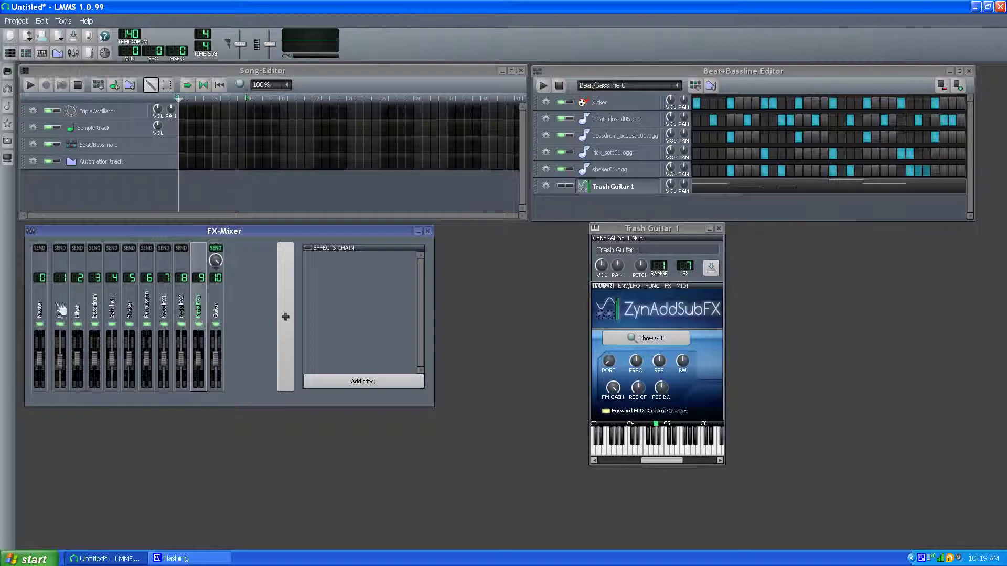
pyautogui.click(151, 303)
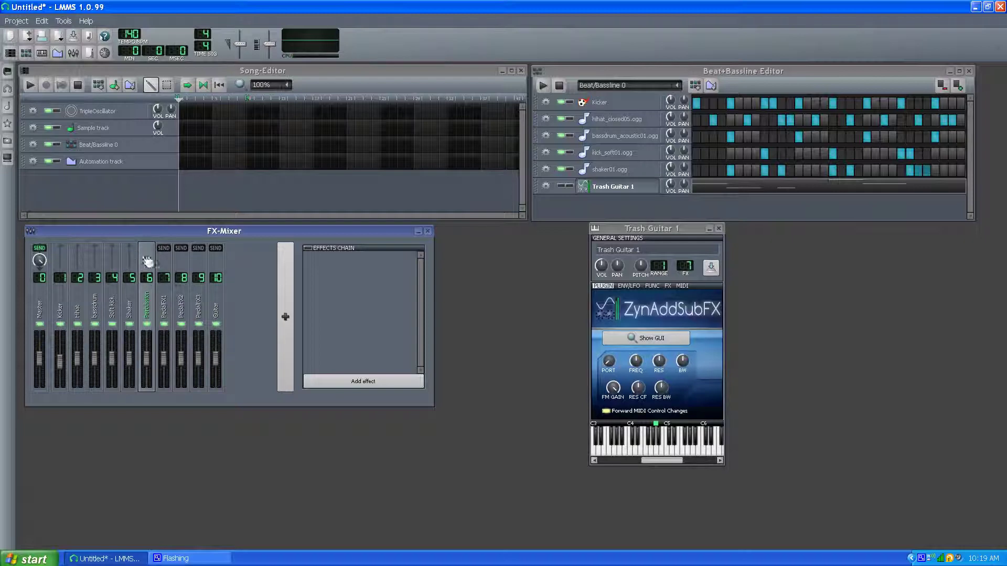
pyautogui.click(220, 266)
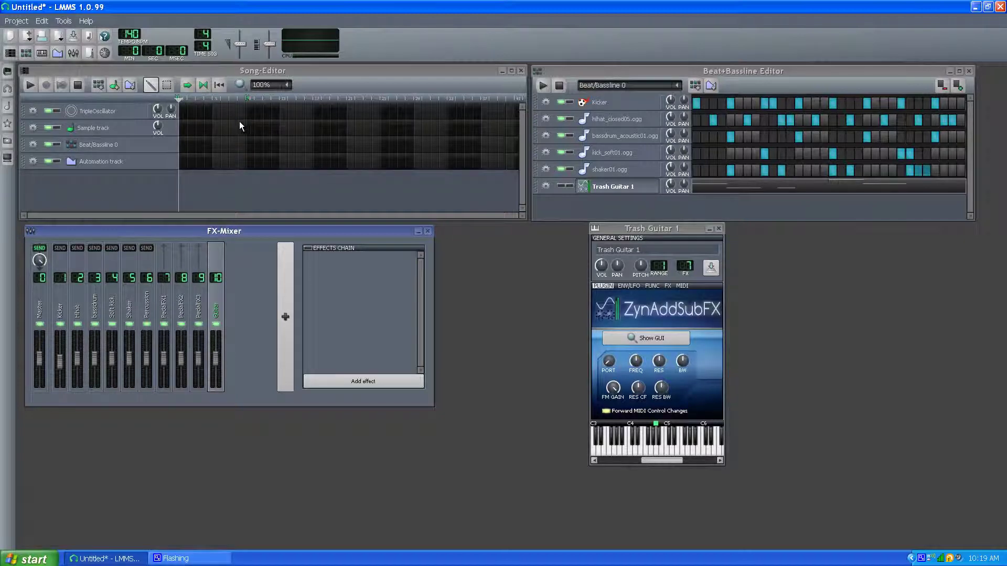
# Step: Place a Beat/Bassline 0 block at the start of the song, stretch it to about eight bars and play the song
pyautogui.click(185, 148)
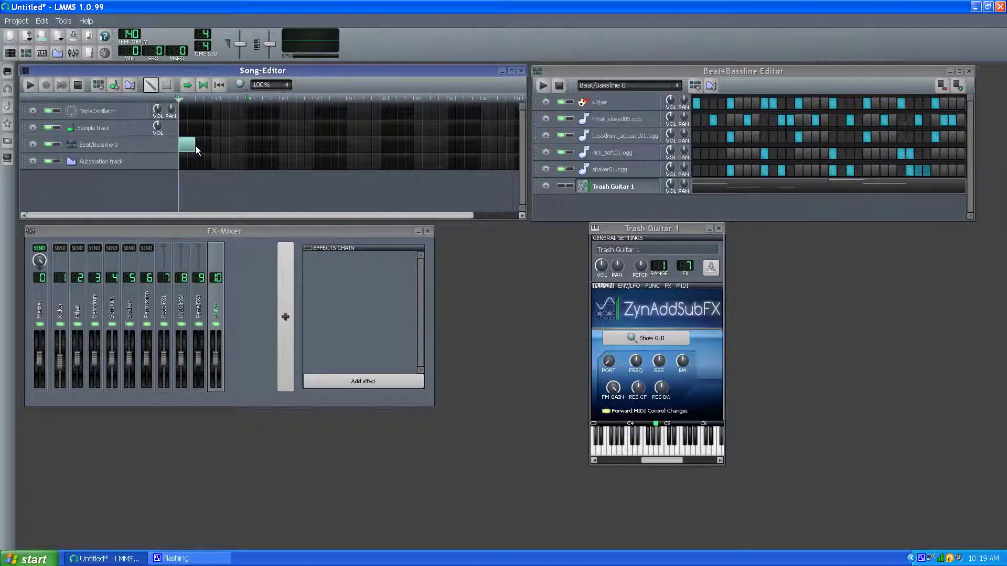
pyautogui.moveTo(196, 149); pyautogui.dragTo(313, 130)
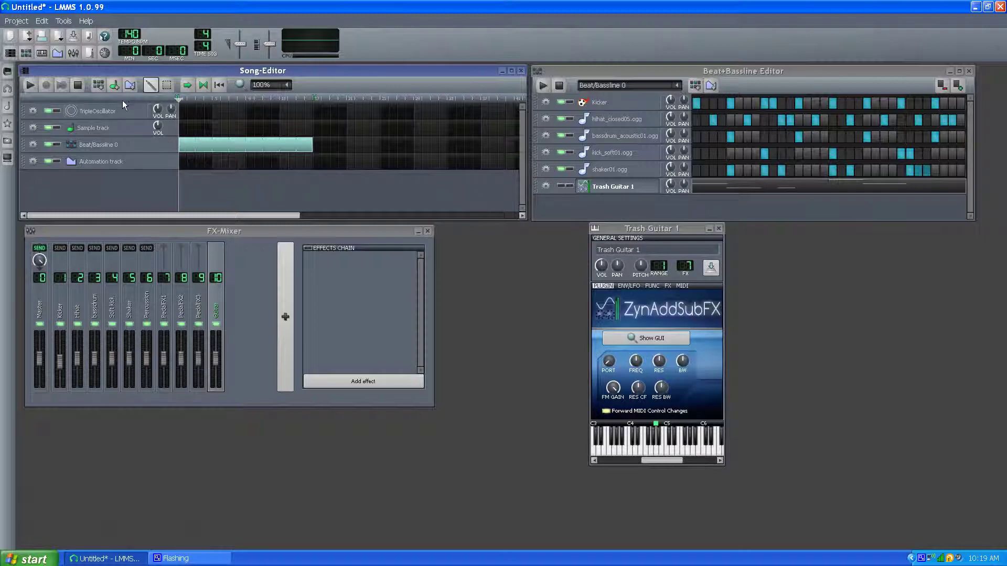
pyautogui.click(30, 86)
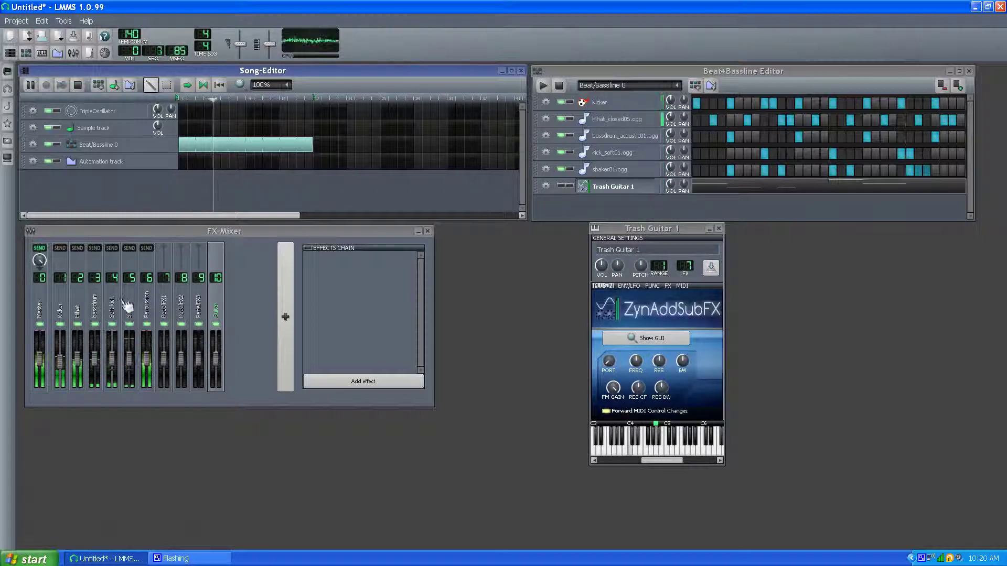
# Step: Mute the Percussion channel while the song plays to hear its effect on the drums, unmute it and stop playback
pyautogui.click(149, 325)
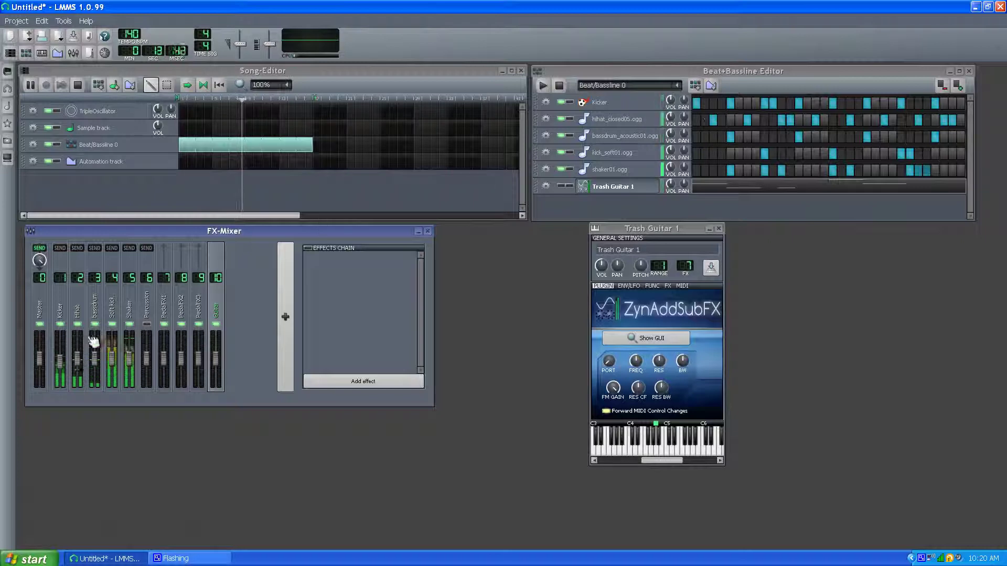
pyautogui.click(152, 315)
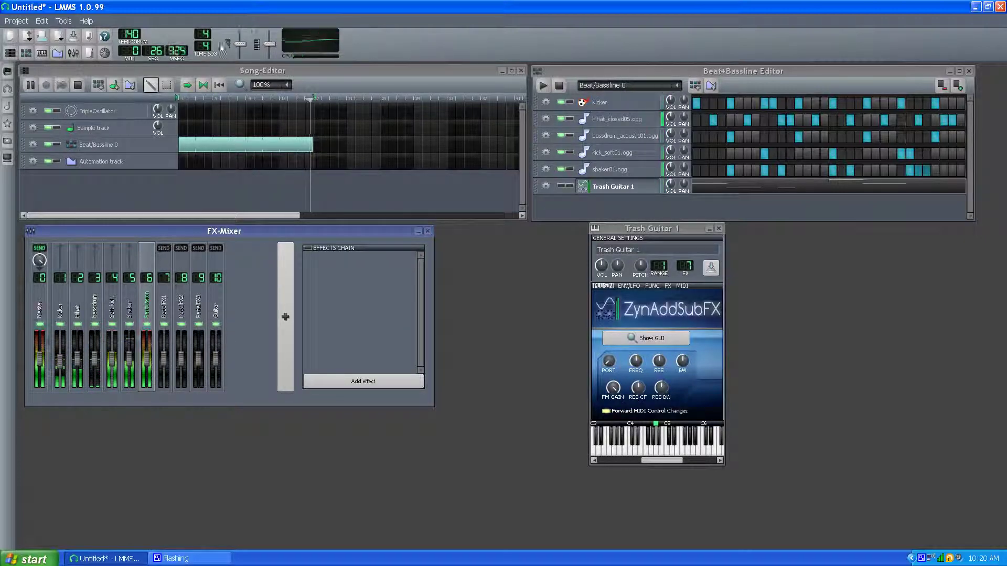
pyautogui.click(559, 85)
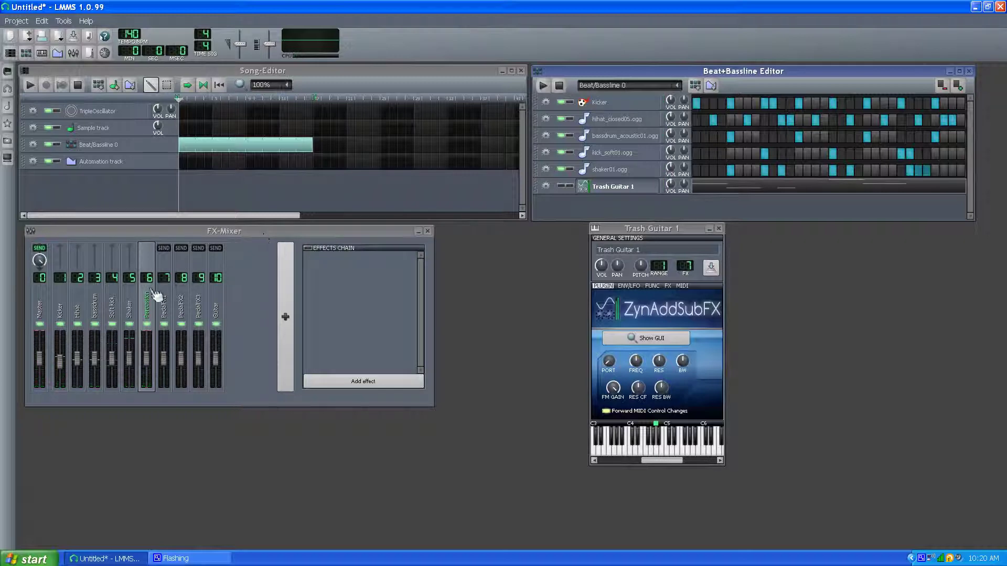
# Step: Lower the faders of the Kicker through Shaker channels and the Percussion channel slightly, auditioning the Beat/Bassline 0 pattern
pyautogui.moveTo(59, 361); pyautogui.dragTo(132, 371)
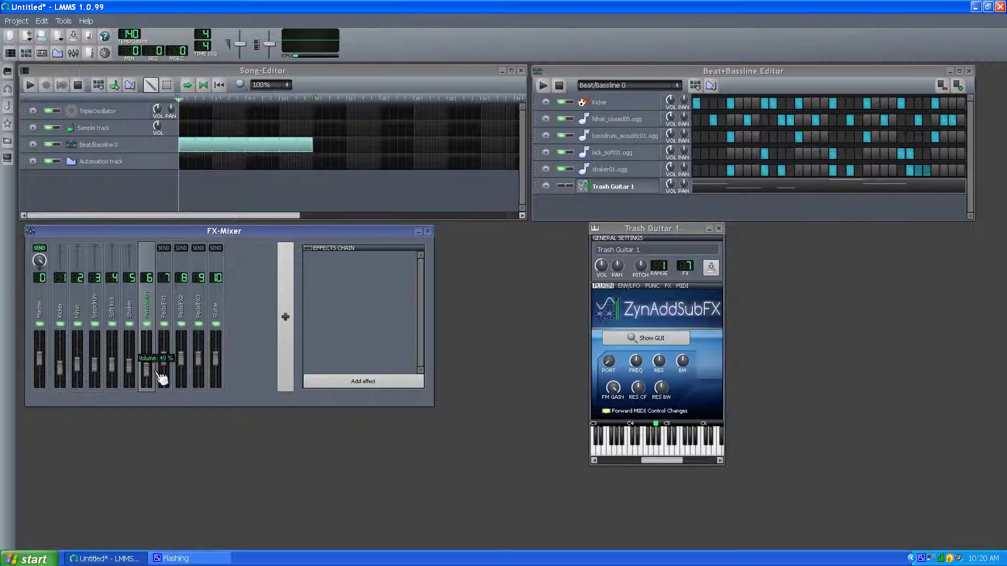
pyautogui.click(550, 88)
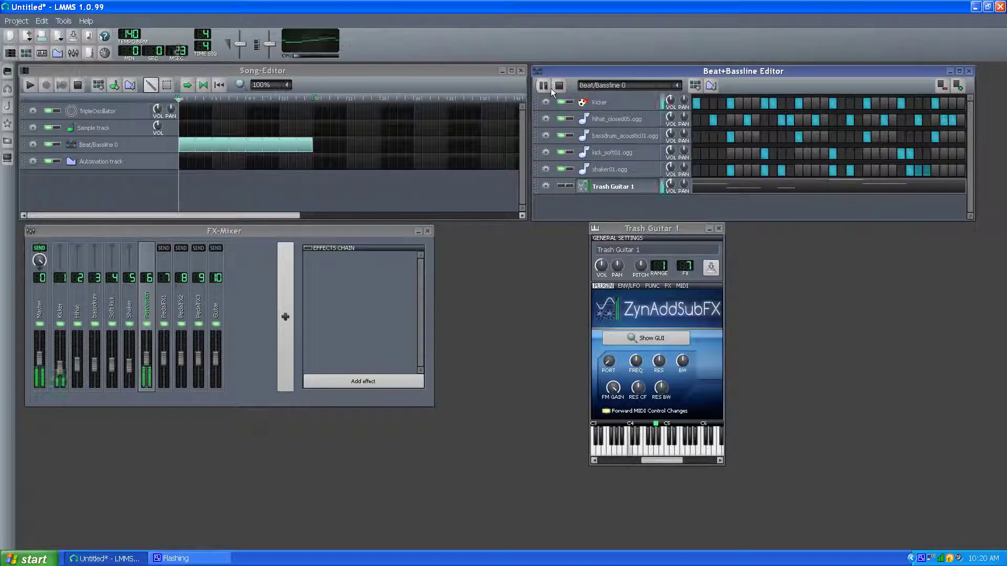
pyautogui.moveTo(156, 371)
pyautogui.mouseDown()
pyautogui.moveTo(159, 382)
pyautogui.moveTo(159, 369)
pyautogui.mouseUp()
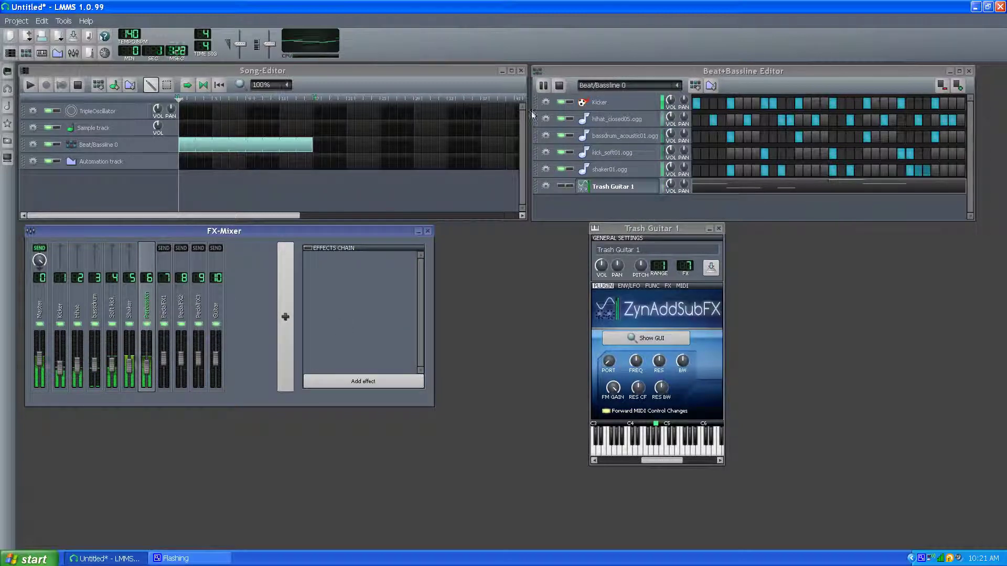
pyautogui.click(558, 85)
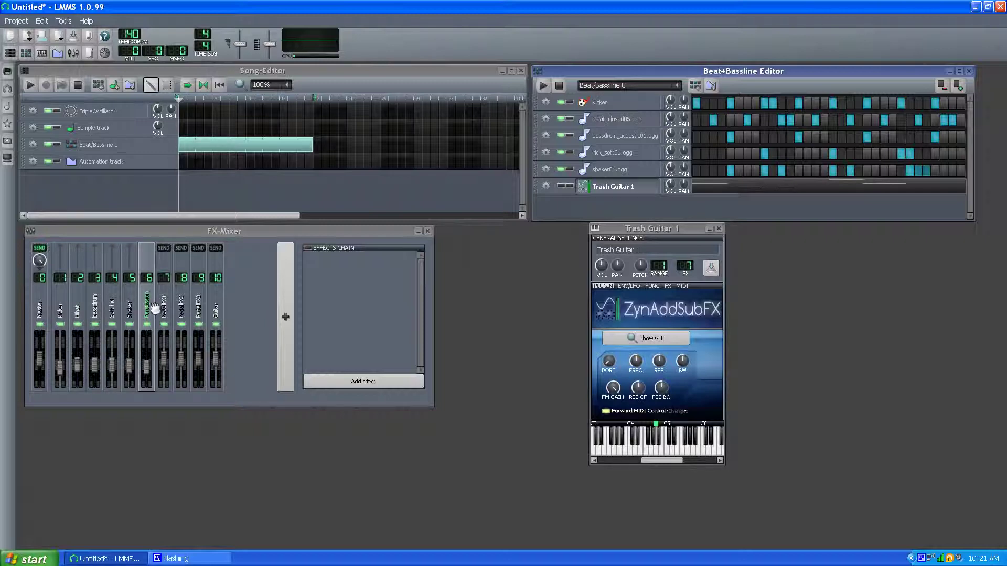
# Step: Check the send routing of the Master, Percussion, Guitar and PedalFX1 channels
pyautogui.click(44, 313)
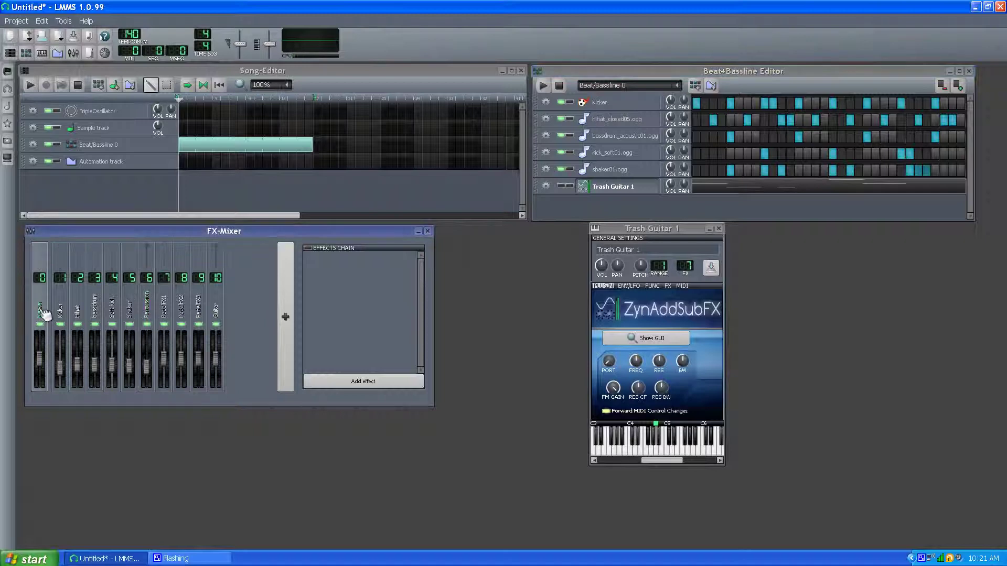
pyautogui.click(157, 315)
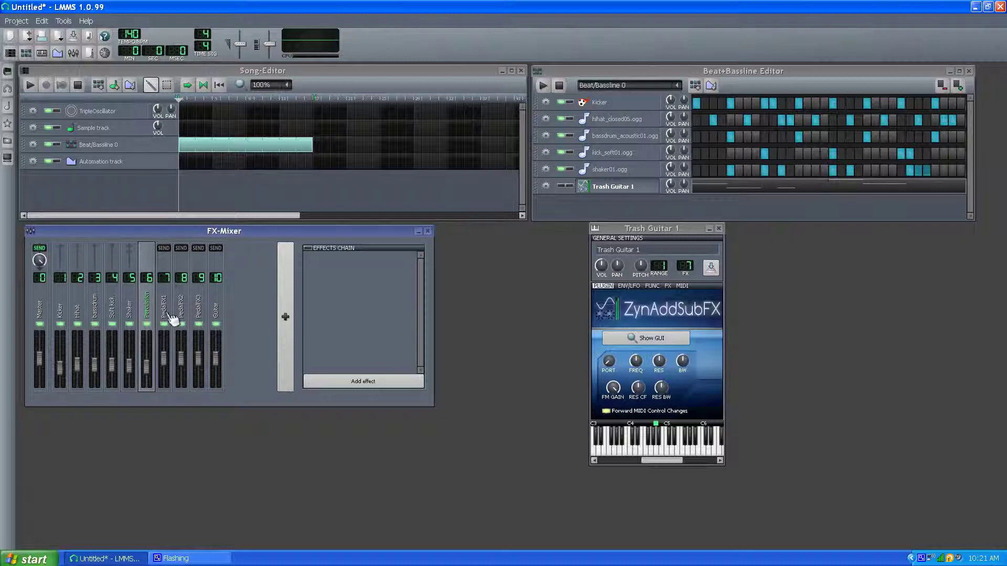
pyautogui.click(217, 292)
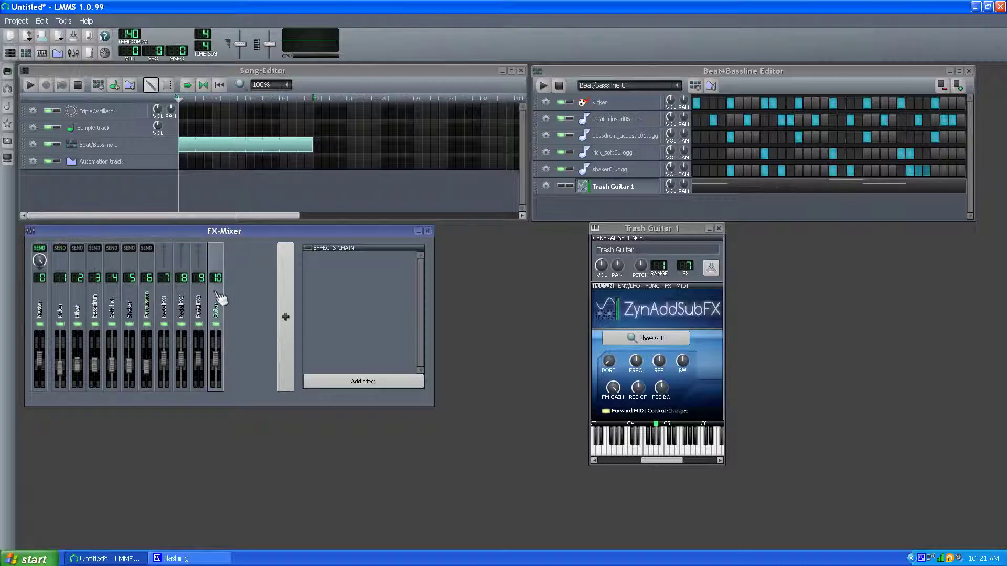
pyautogui.click(167, 304)
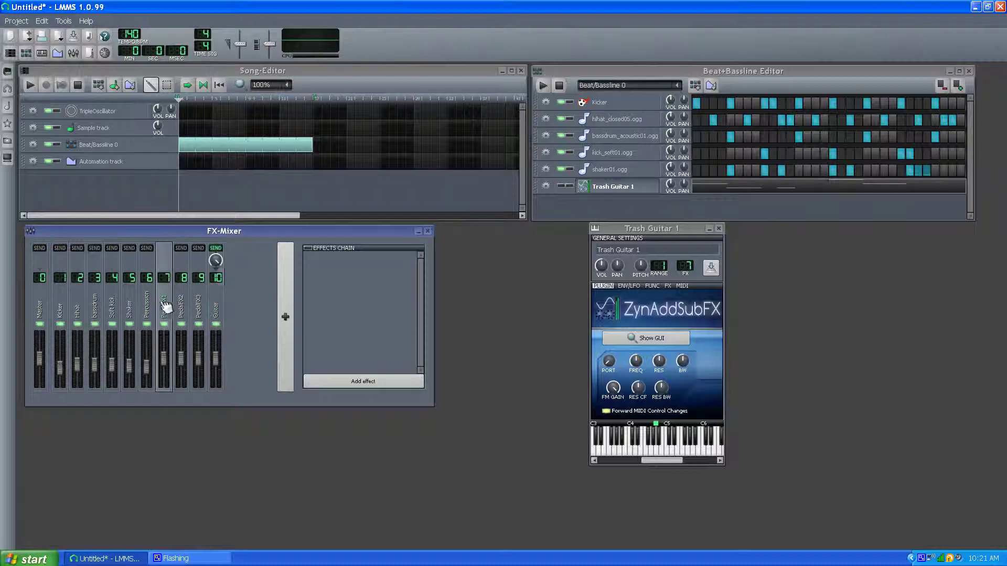
# Step: Place an automation block at the start of the Automation track and stretch it to the end of the Beat/Bassline 0 block
pyautogui.click(184, 162)
pyautogui.moveTo(187, 162); pyautogui.dragTo(312, 161)
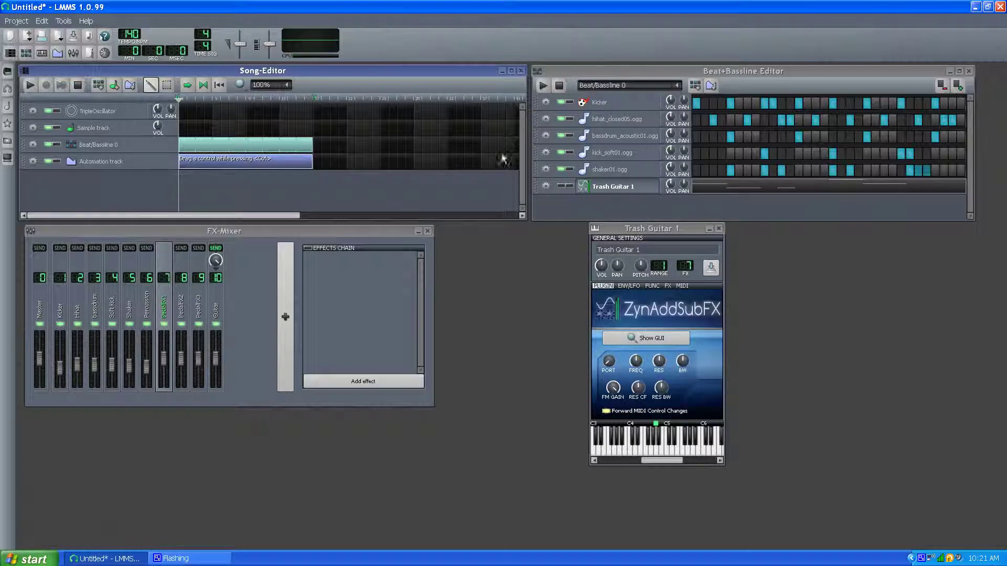
# Step: Check the routing of the pedal and Guitar channels and lower the PedalFX1, PedalFX2, PedalFX3 and Guitar faders slightly
pyautogui.click(183, 300)
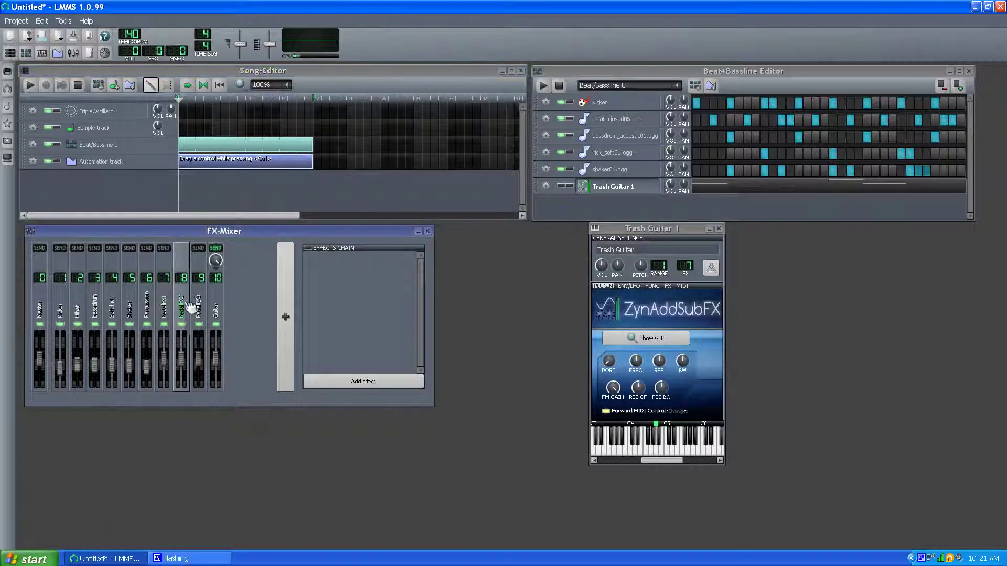
pyautogui.click(199, 299)
pyautogui.click(217, 302)
pyautogui.click(167, 313)
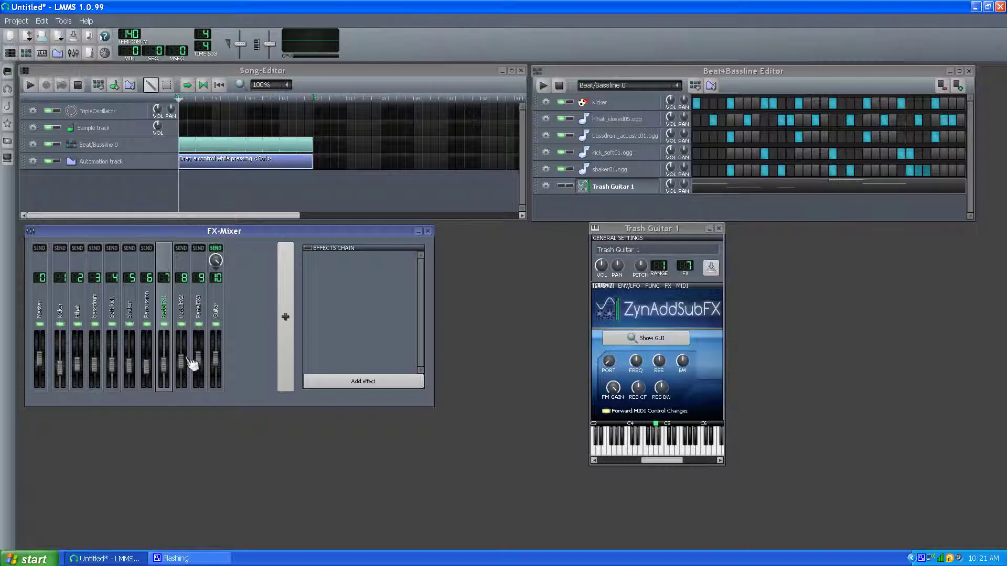
pyautogui.moveTo(199, 360); pyautogui.dragTo(199, 368)
pyautogui.moveTo(219, 354)
pyautogui.mouseDown()
pyautogui.moveTo(222, 376)
pyautogui.moveTo(220, 359)
pyautogui.mouseUp()
# Step: Solo the Trash Guitar 1 track and play the song briefly to hear the guitar alone
pyautogui.click(572, 187)
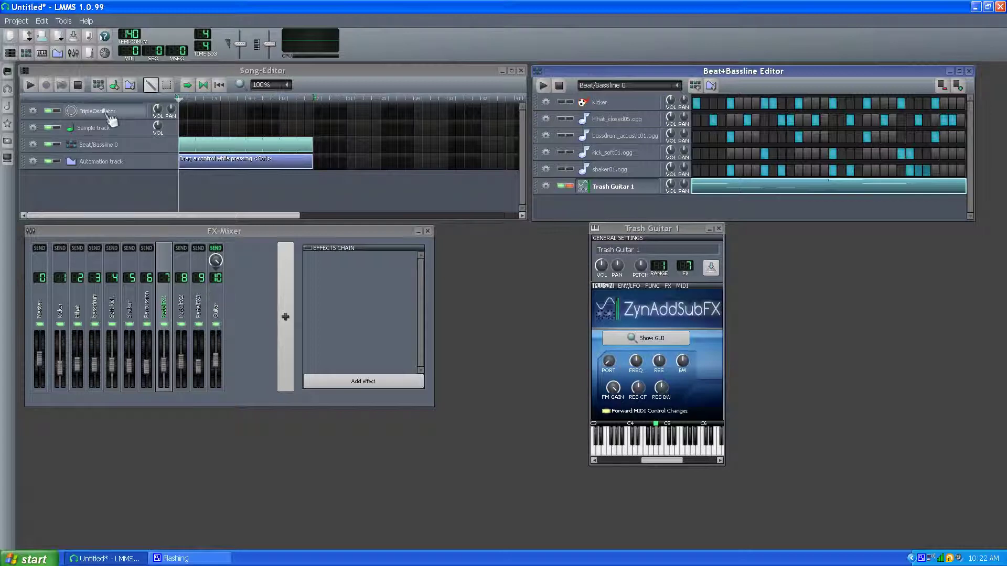
pyautogui.click(30, 85)
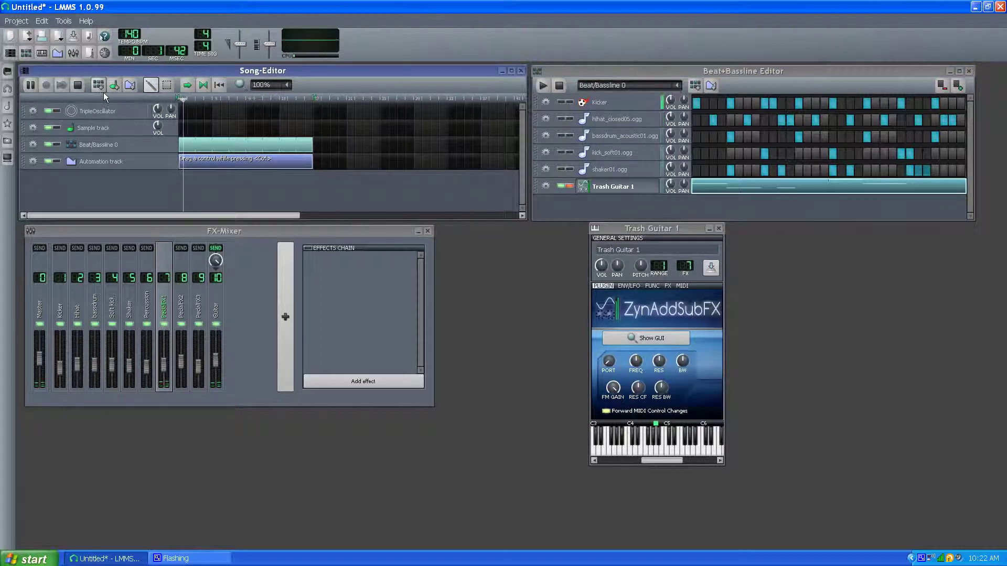
pyautogui.click(76, 86)
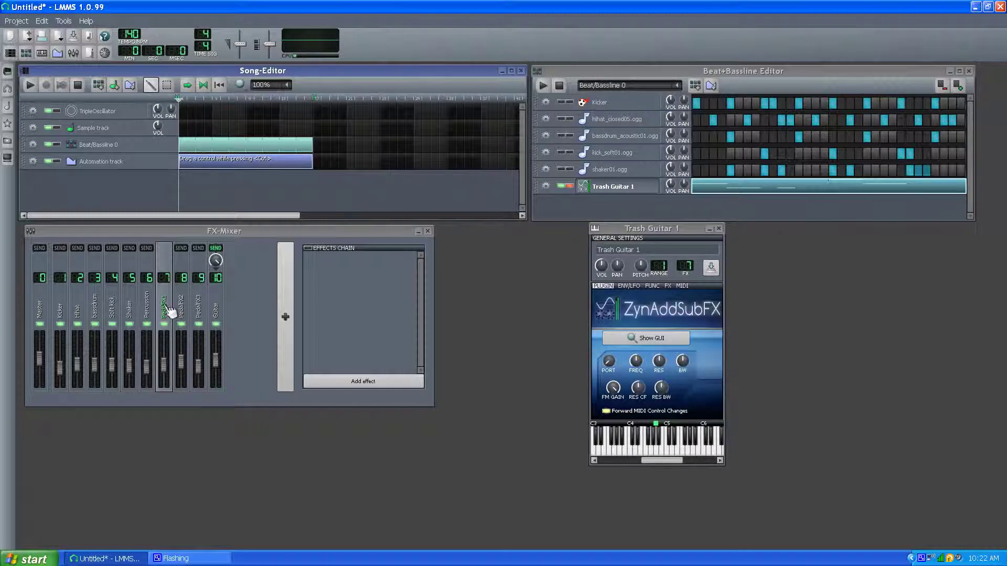
# Step: Search the effects for "reverb" and add Calf Reverb LADSPA to the PedalFX1 channel
pyautogui.click(339, 379)
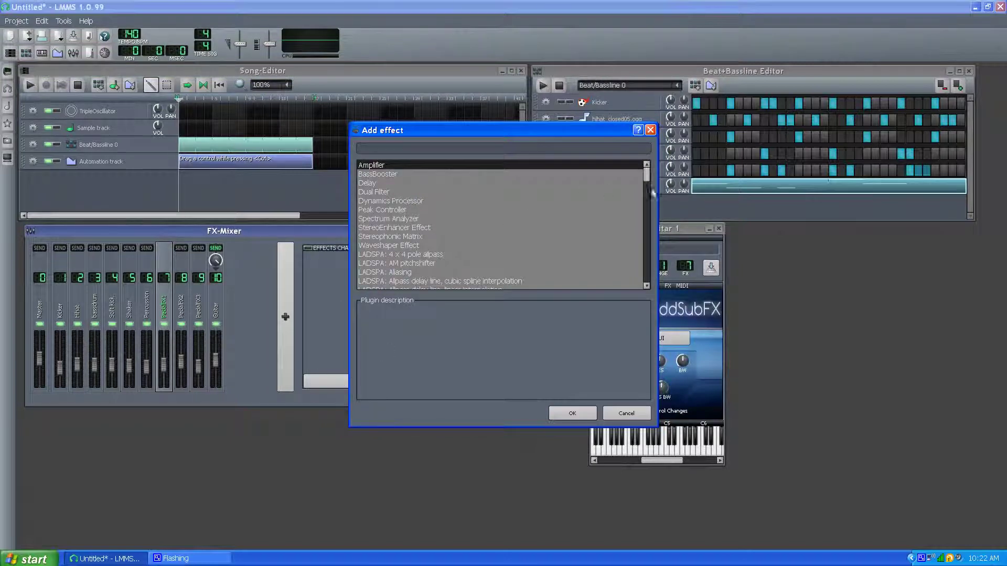
pyautogui.moveTo(646, 173)
pyautogui.mouseDown()
pyautogui.moveTo(647, 199)
pyautogui.moveTo(647, 182)
pyautogui.mouseUp()
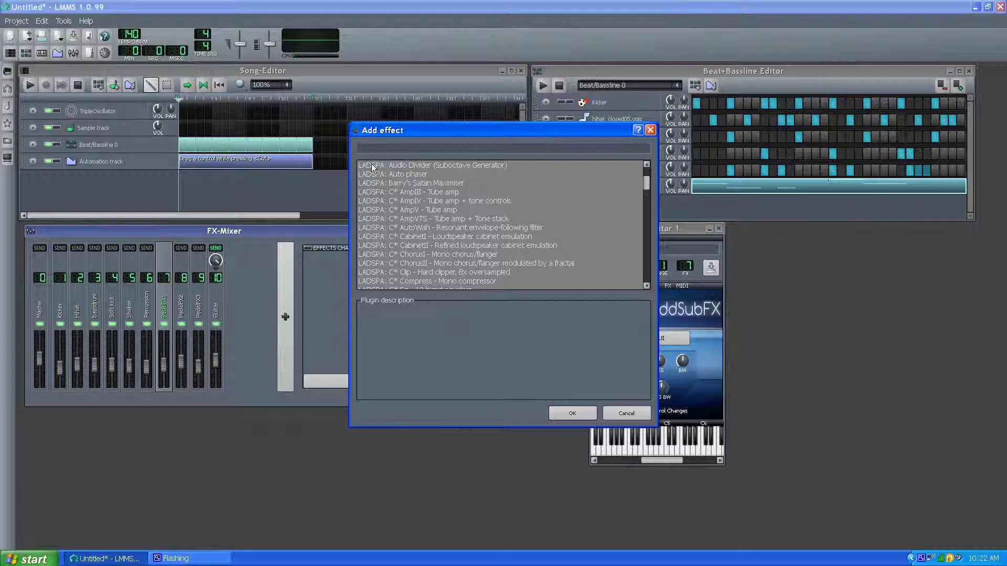
pyautogui.click(385, 146)
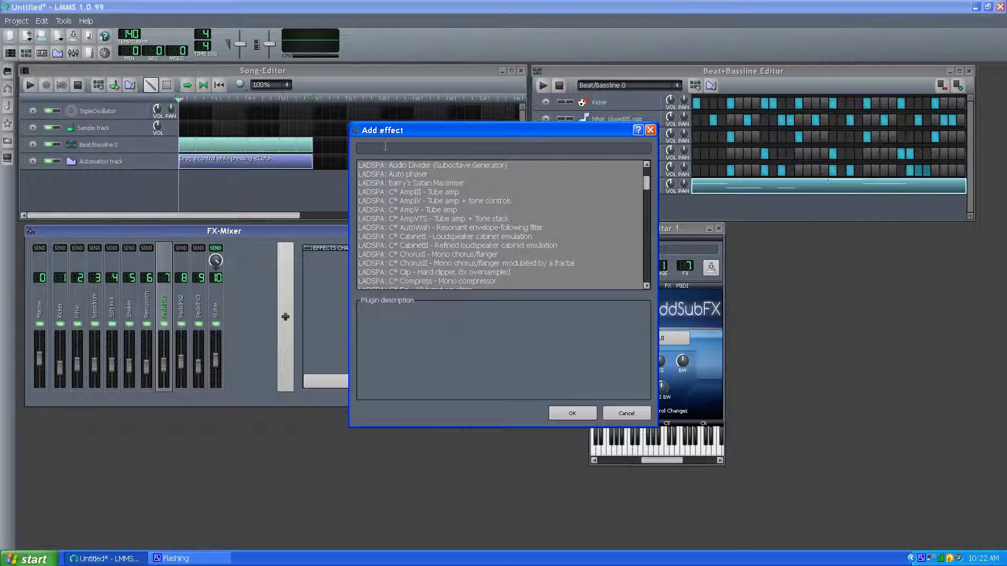
pyautogui.write('reverb')
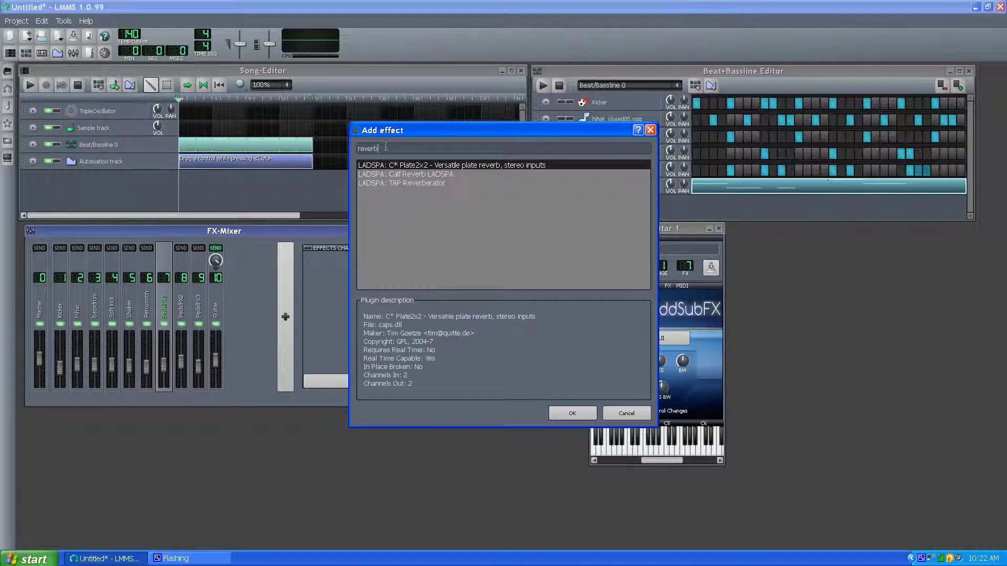
pyautogui.click(421, 175)
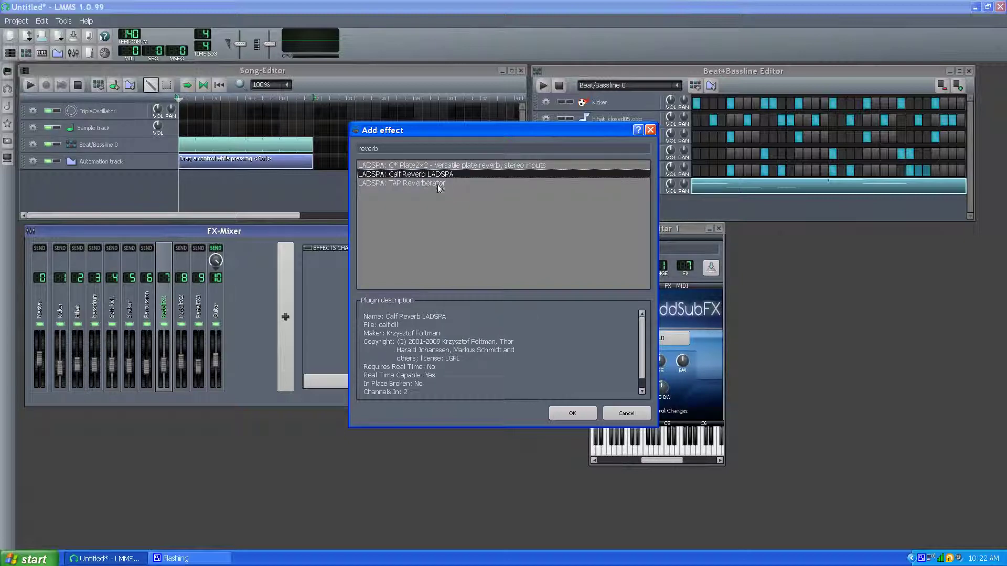
pyautogui.click(558, 413)
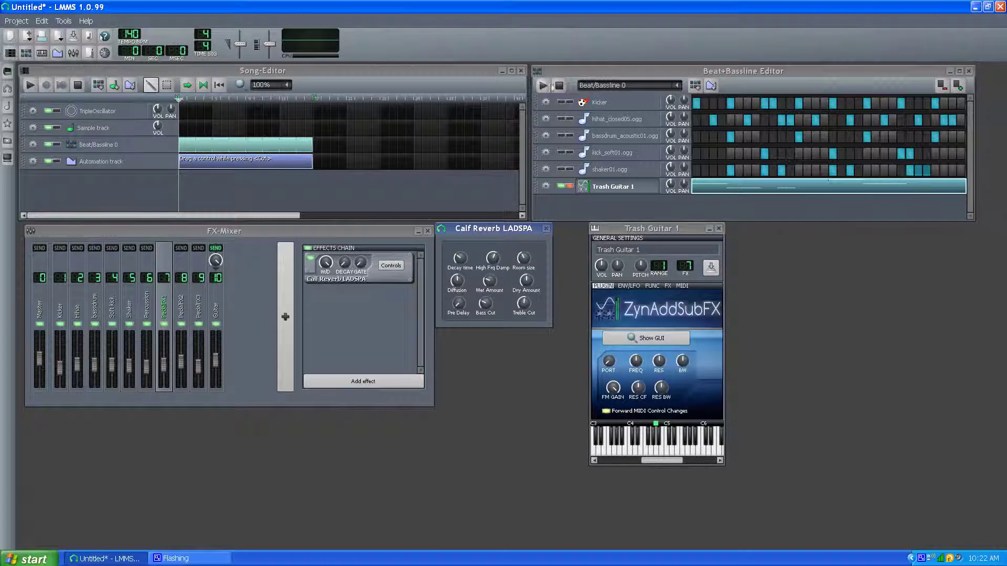
# Step: While the song plays, adjust the Calf Reverb's Decay time, Wet Amount, Dry Amount and Pre Delay and raise the PedalFX1 fader
pyautogui.click(30, 84)
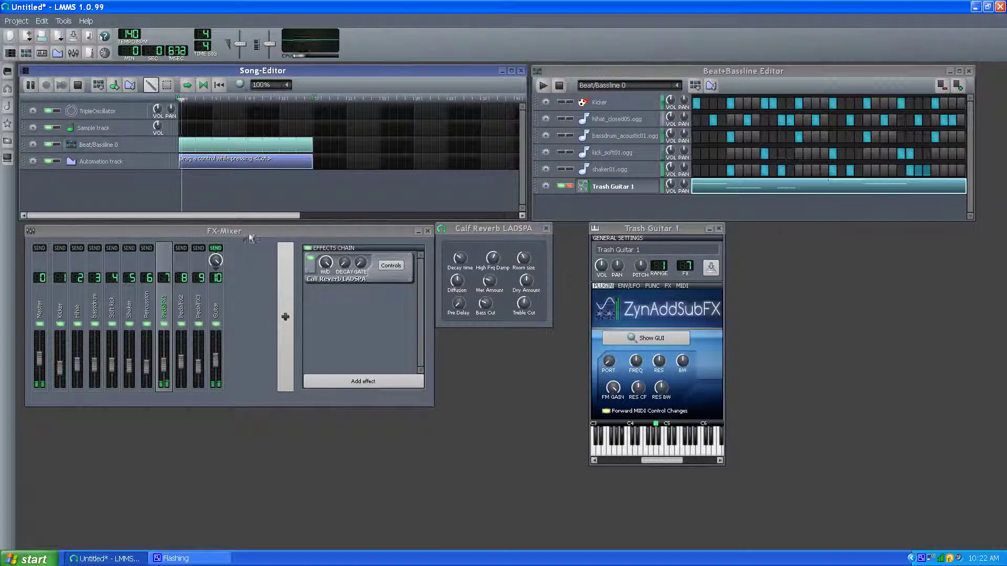
pyautogui.moveTo(462, 259); pyautogui.dragTo(462, 249)
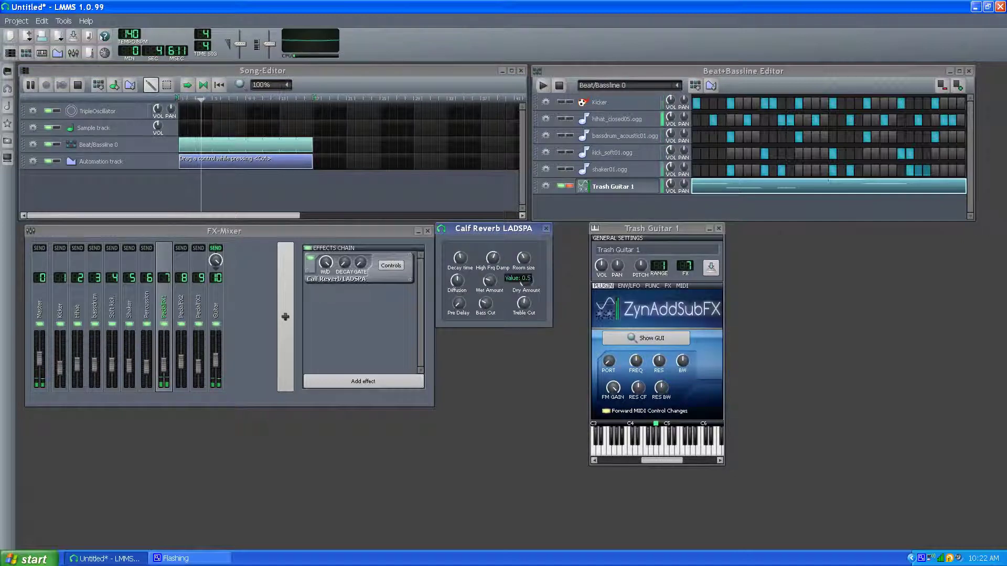
pyautogui.moveTo(526, 281); pyautogui.dragTo(491, 277)
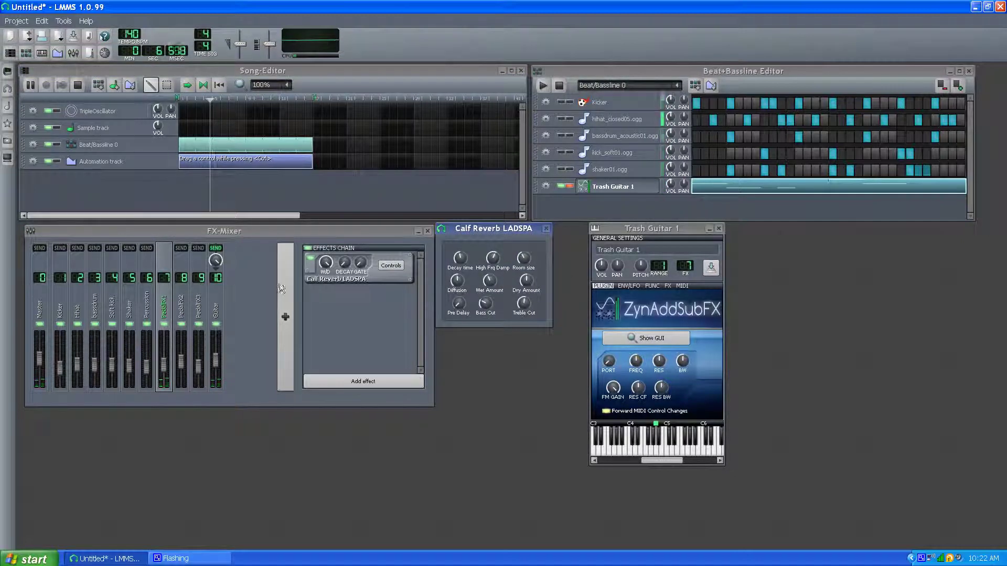
pyautogui.click(171, 371)
pyautogui.moveTo(172, 371); pyautogui.dragTo(168, 360)
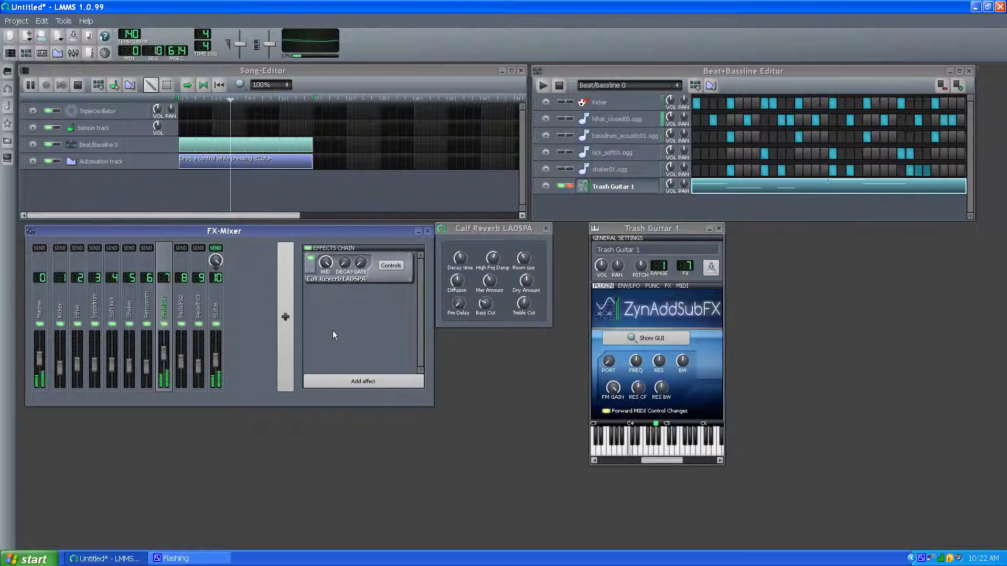
pyautogui.moveTo(462, 303); pyautogui.dragTo(462, 299)
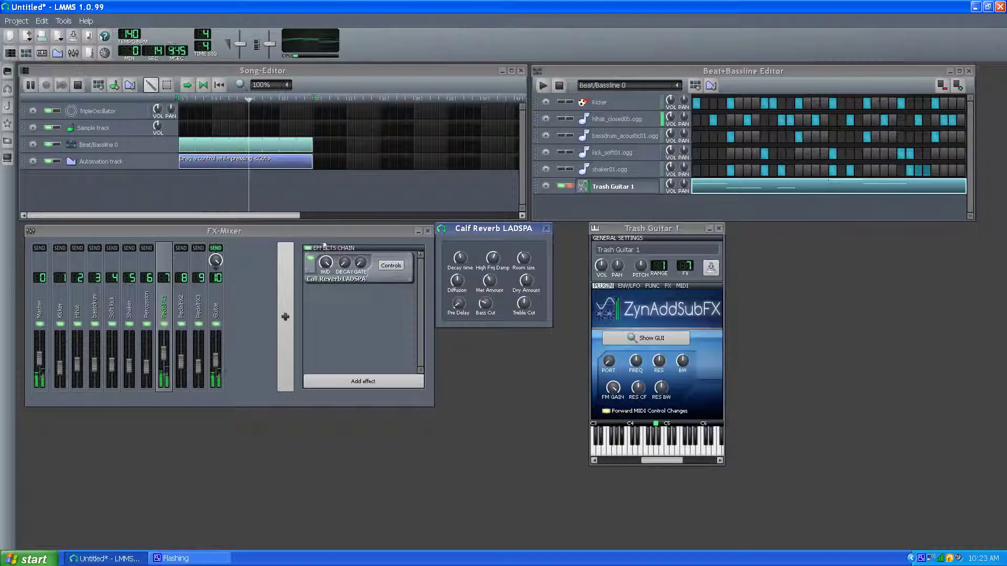
pyautogui.click(77, 85)
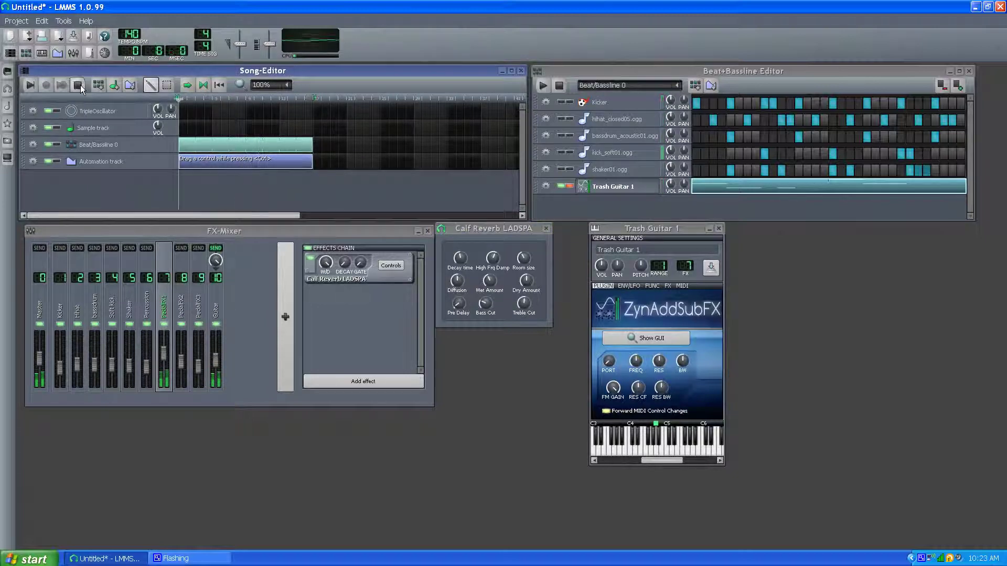
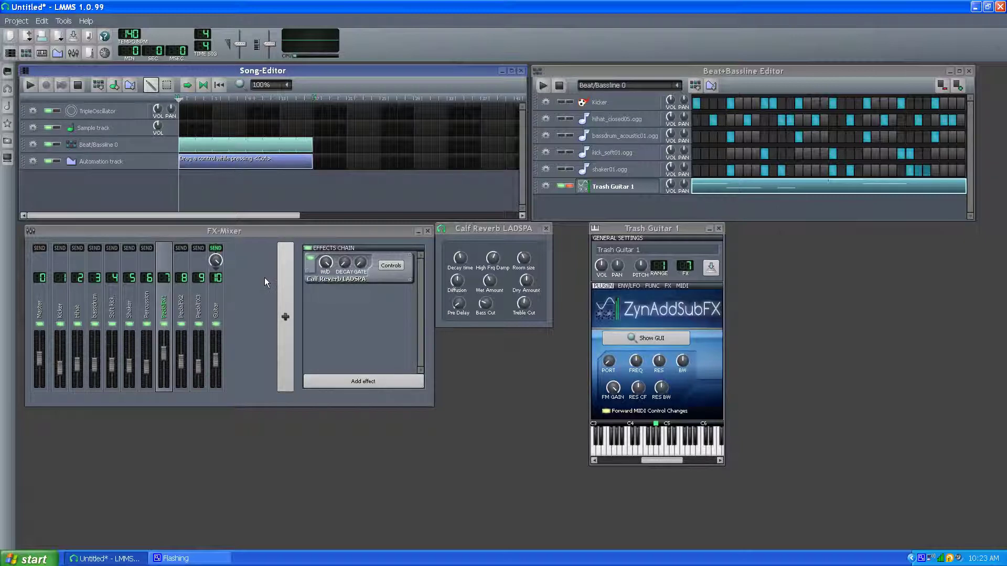
# Step: Search the effects for "au" and add C* AutoWah to the PedalFX2 channel
pyautogui.click(190, 291)
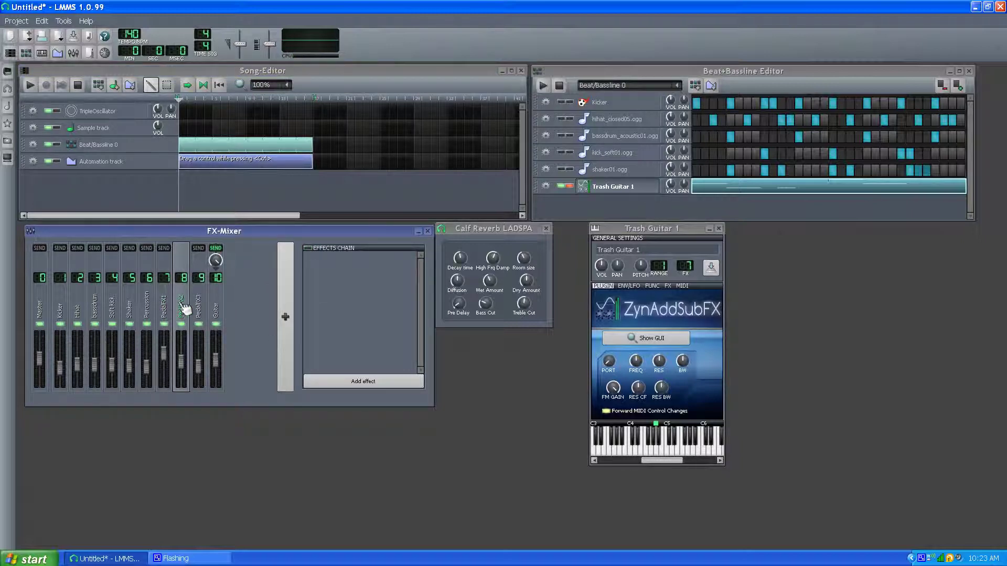
pyautogui.click(353, 378)
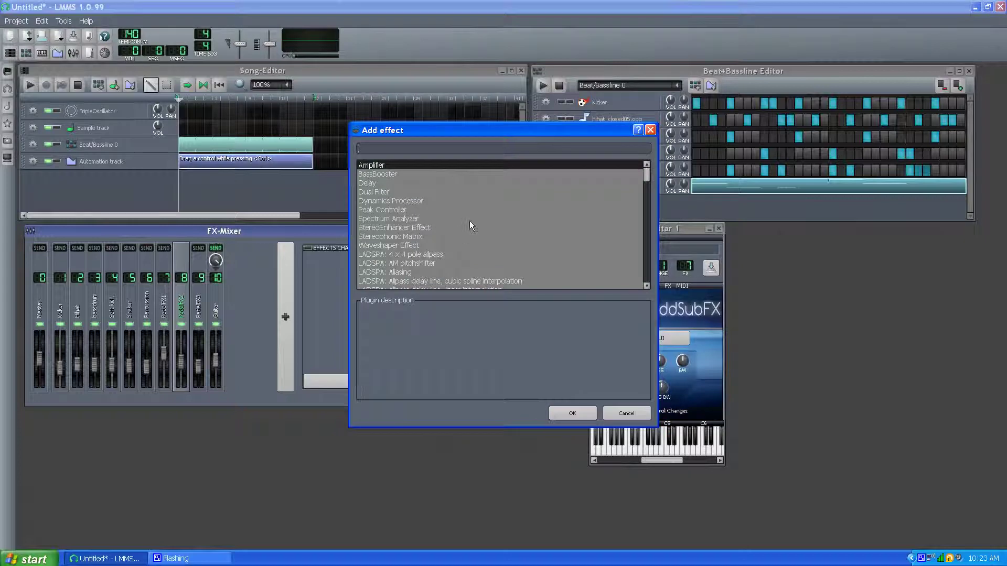
pyautogui.scroll(-2, 469, 222)
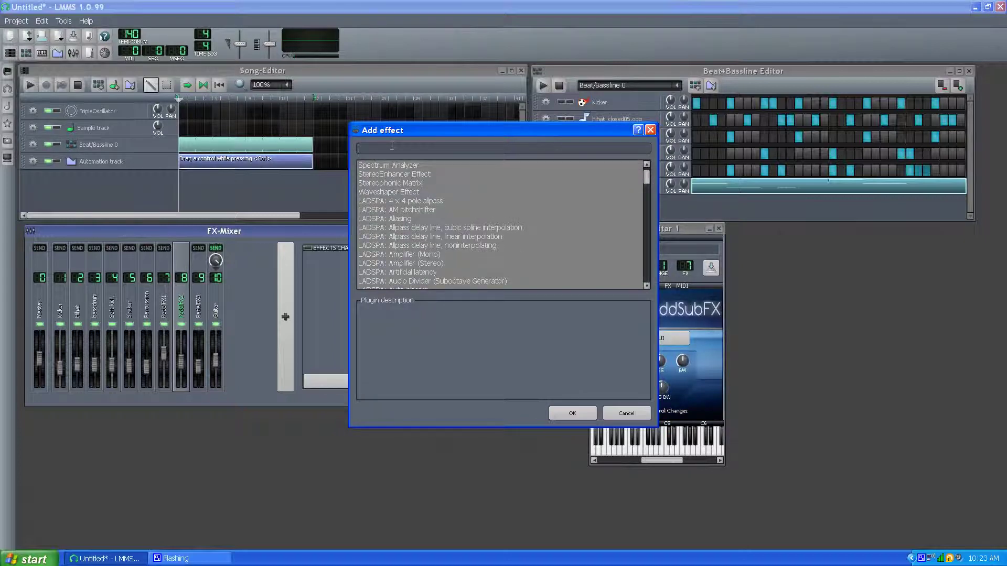
pyautogui.write('au')
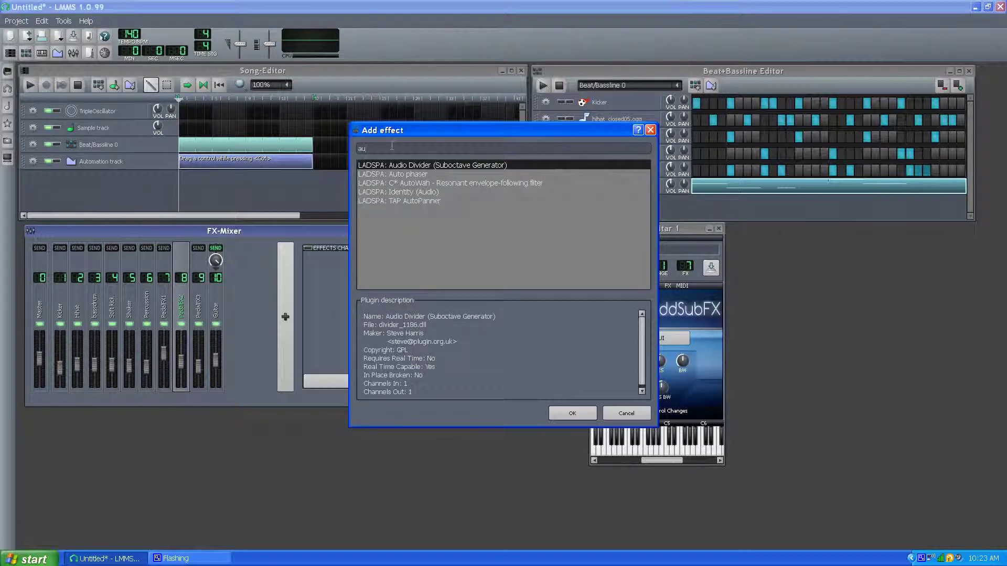
pyautogui.click(419, 183)
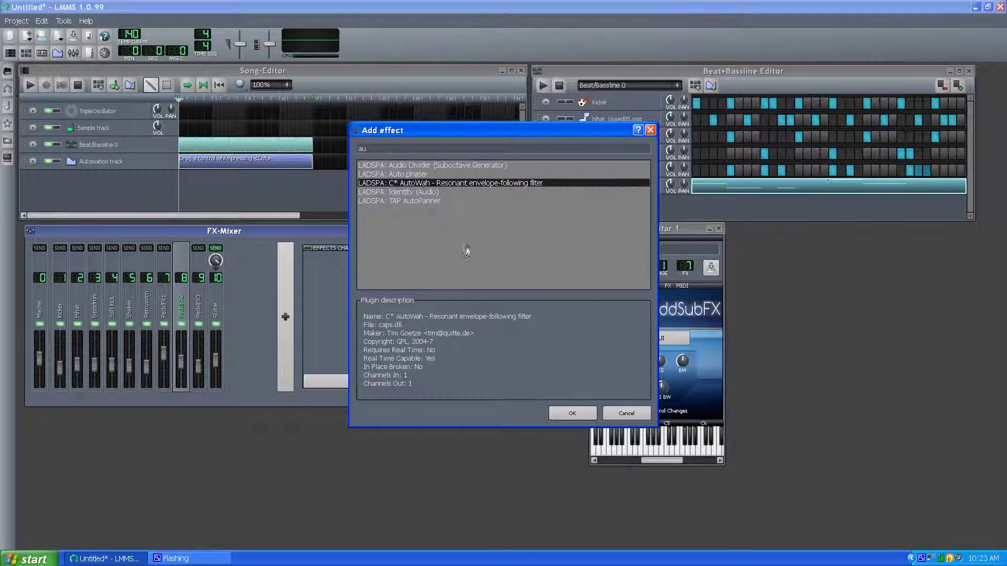
pyautogui.click(572, 413)
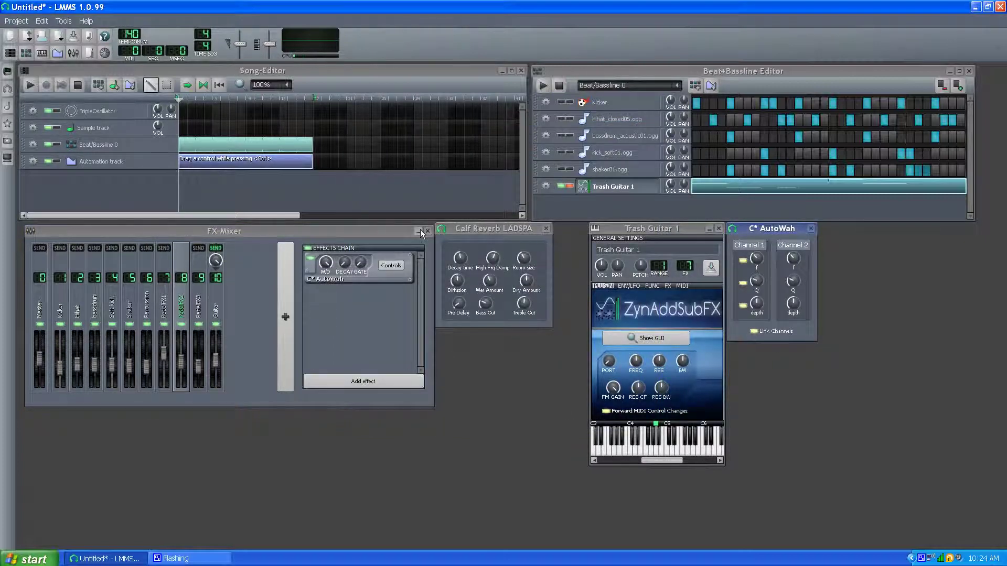
# Step: Close the Calf Reverb controls, route Trash Guitar 1 to FX channel 8 and start playing the song
pyautogui.click(546, 229)
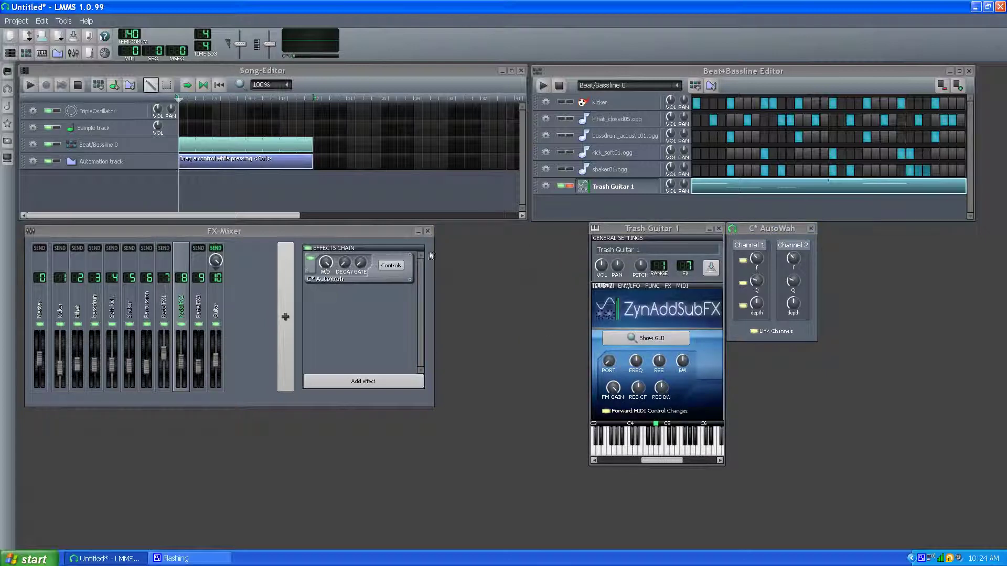
pyautogui.moveTo(749, 232); pyautogui.dragTo(465, 239)
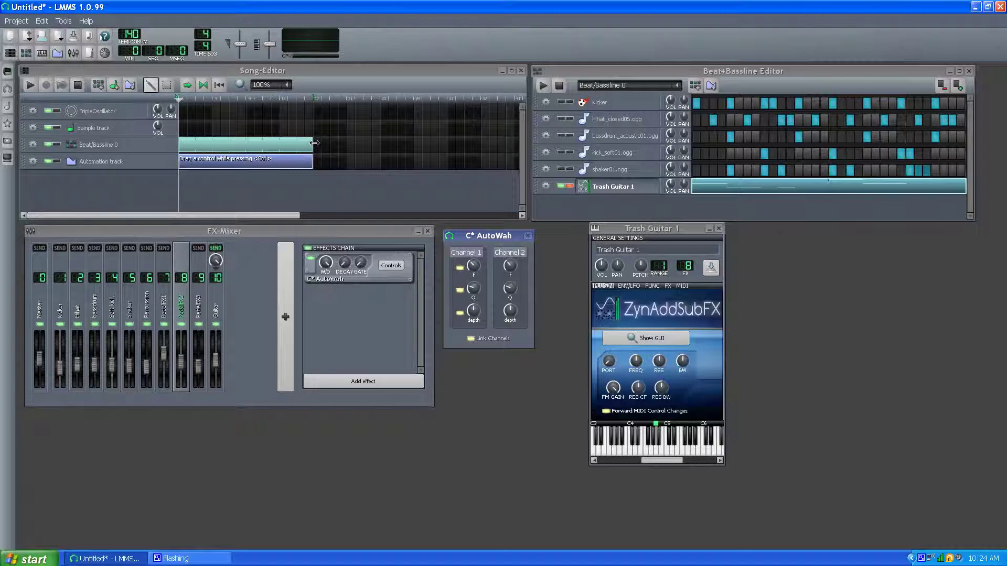
pyautogui.click(27, 85)
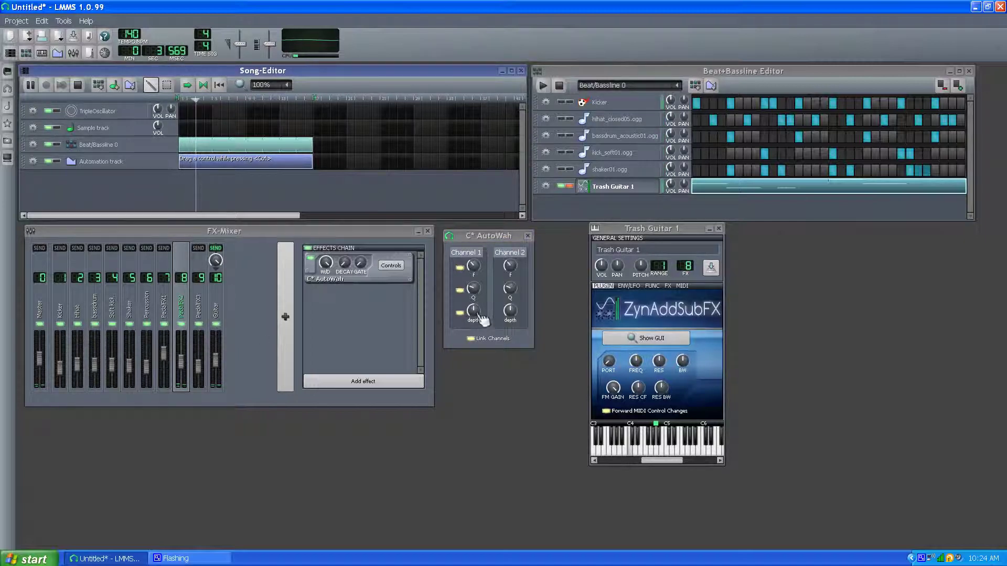
# Step: While the song plays, raise the PedalFX2 fader and adjust the AutoWah's frequency, Q and depth
pyautogui.moveTo(478, 314); pyautogui.dragTo(478, 308)
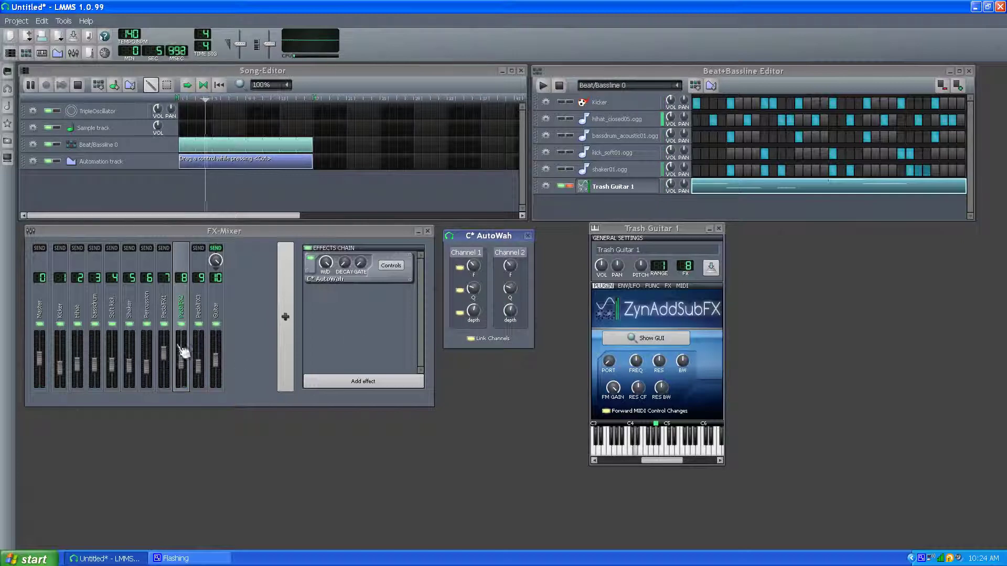
pyautogui.moveTo(186, 366); pyautogui.dragTo(188, 340)
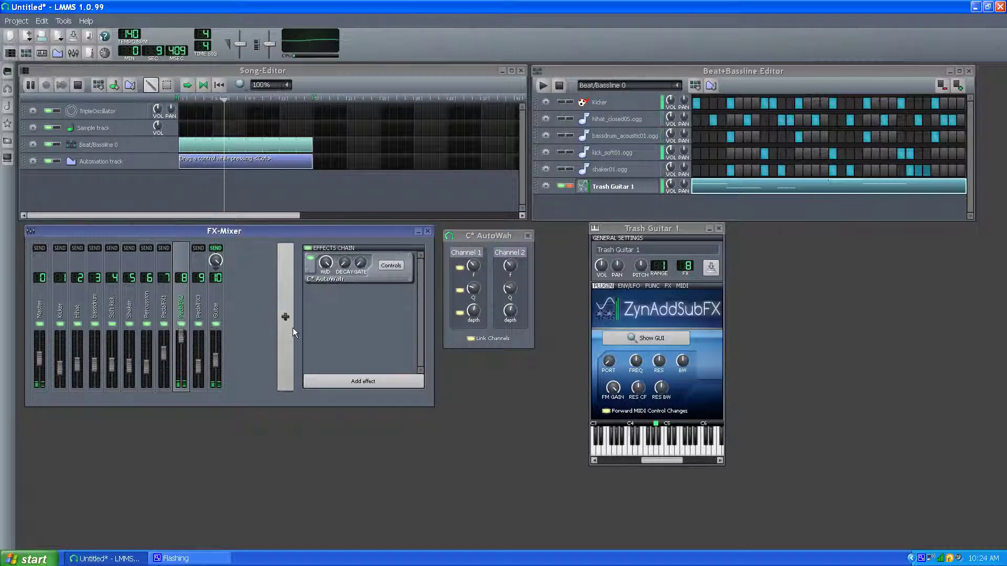
pyautogui.moveTo(473, 310); pyautogui.dragTo(474, 265)
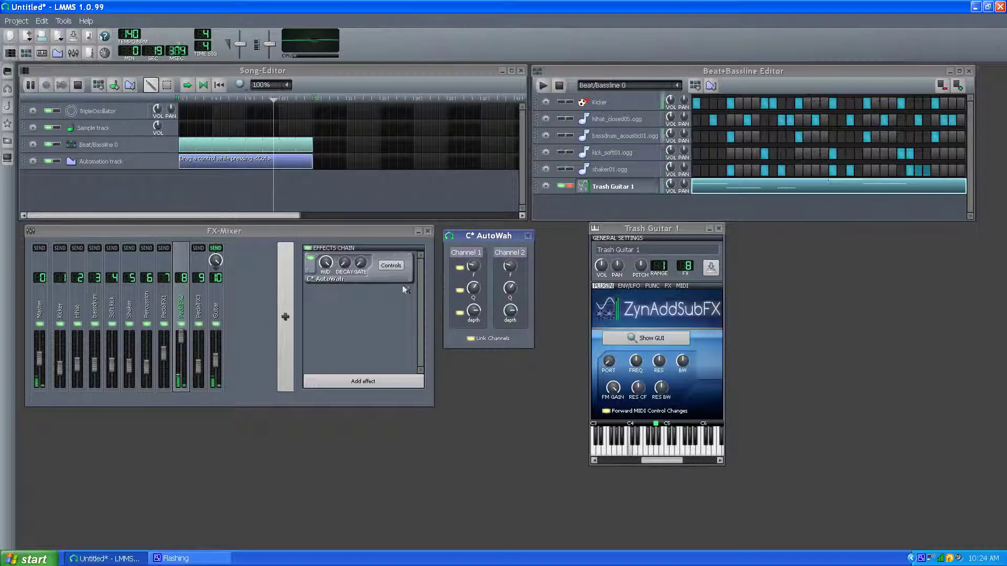
pyautogui.moveTo(477, 311); pyautogui.dragTo(477, 290)
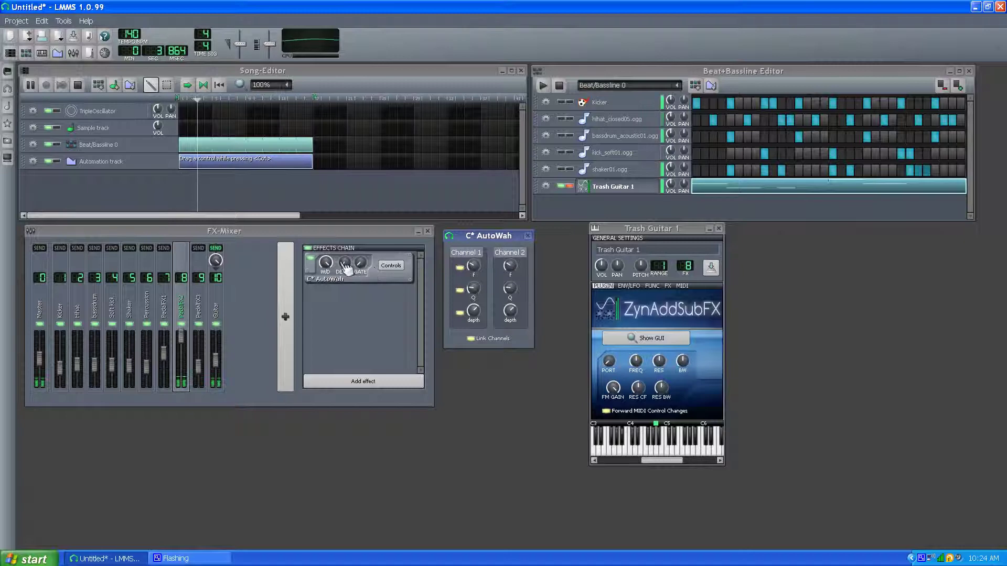
pyautogui.moveTo(346, 264); pyautogui.dragTo(346, 259)
# Step: Add an Amplifier to PedalFX2 with its volume turned up and move it above C* AutoWah in the effects chain
pyautogui.click(335, 380)
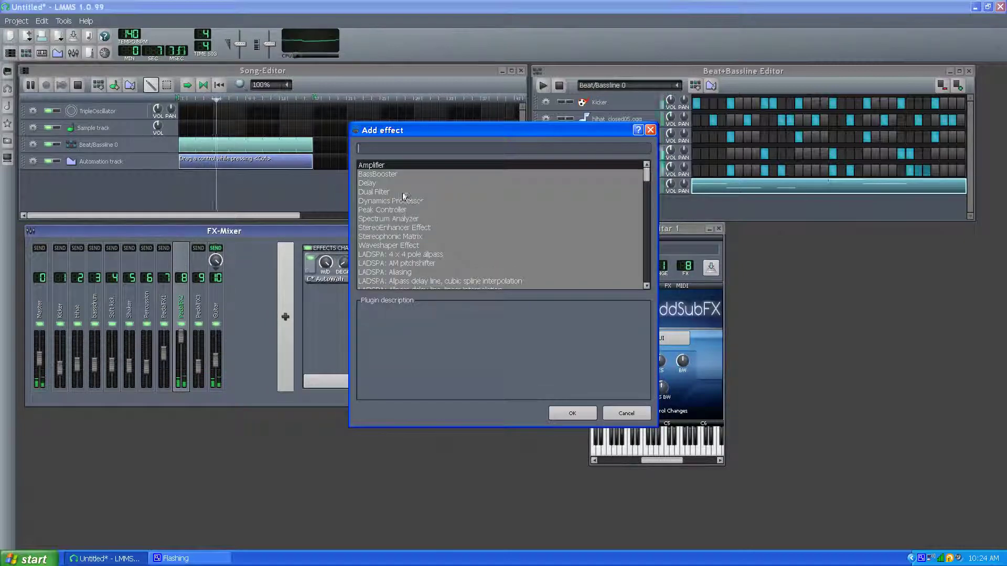
pyautogui.click(569, 412)
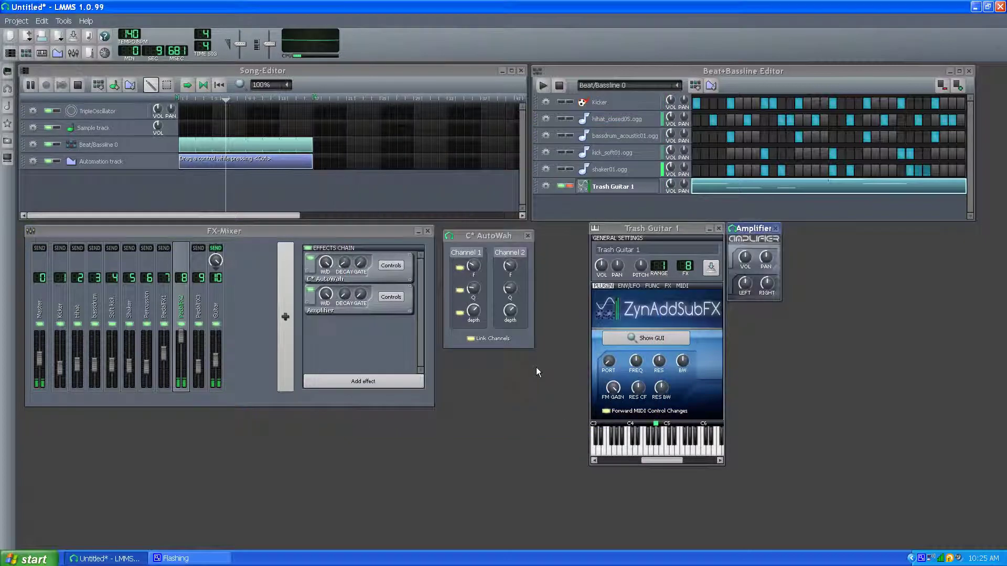
pyautogui.moveTo(750, 270); pyautogui.dragTo(745, 257)
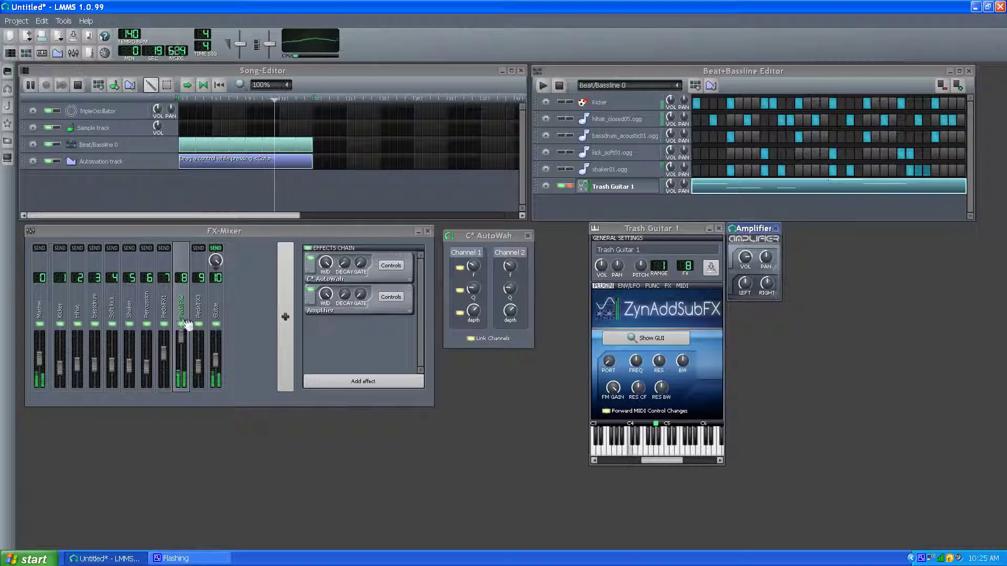
pyautogui.moveTo(183, 337); pyautogui.dragTo(183, 345)
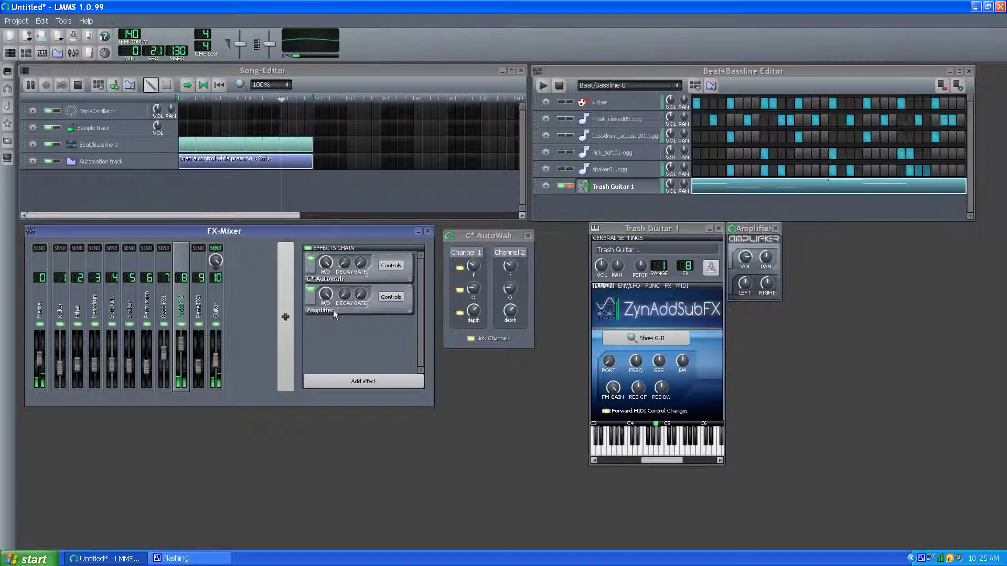
pyautogui.rightClick(371, 304)
pyautogui.click(380, 326)
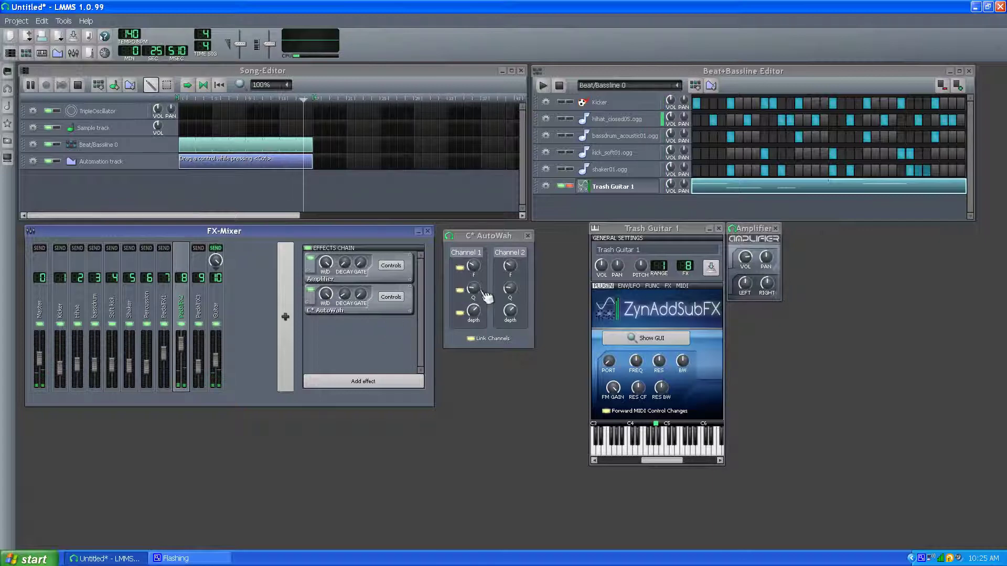
# Step: Readjust the AutoWah's depth, Q and frequency while listening to the guitar
pyautogui.click(473, 311)
pyautogui.moveTo(474, 310); pyautogui.dragTo(473, 329)
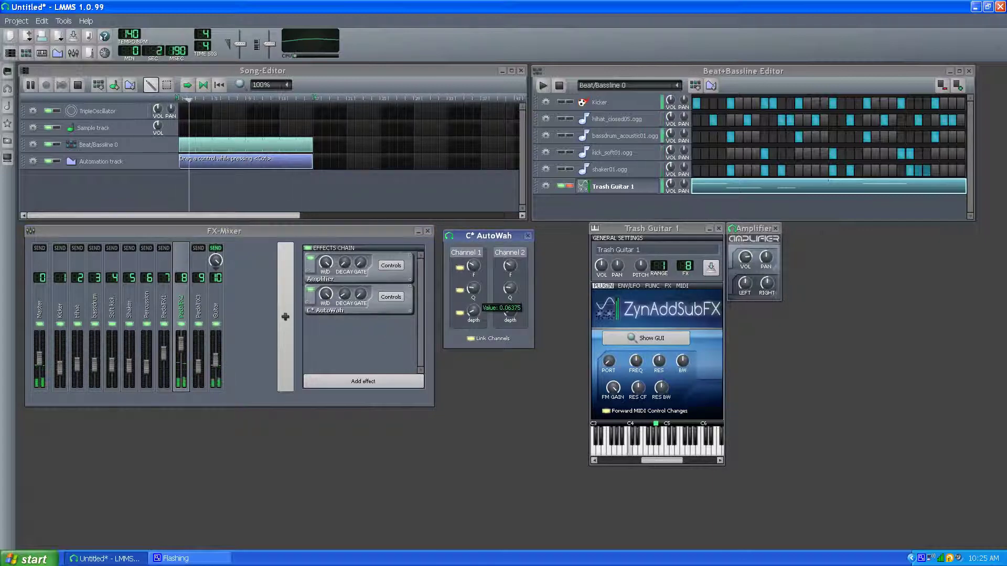
pyautogui.click(474, 288)
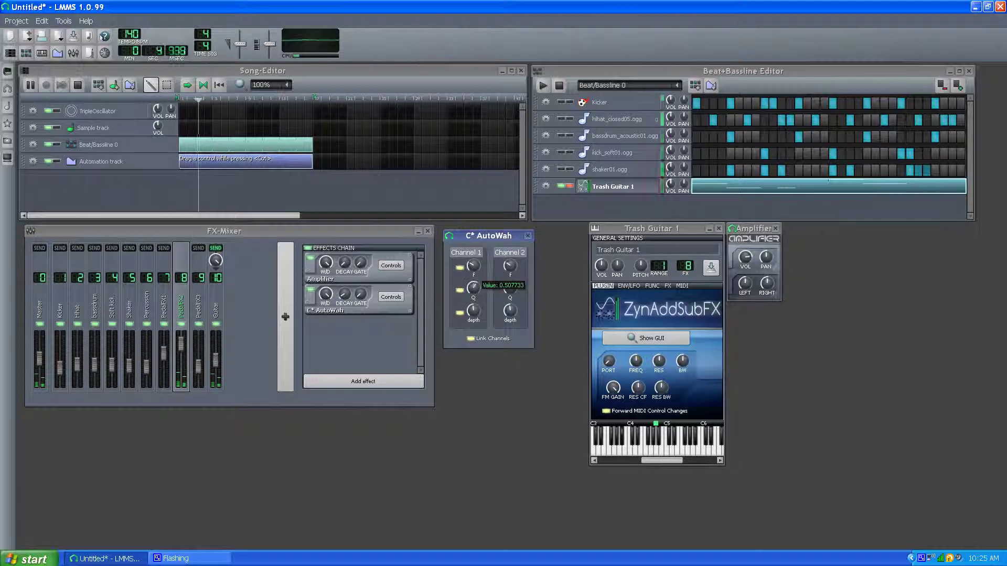
pyautogui.click(473, 266)
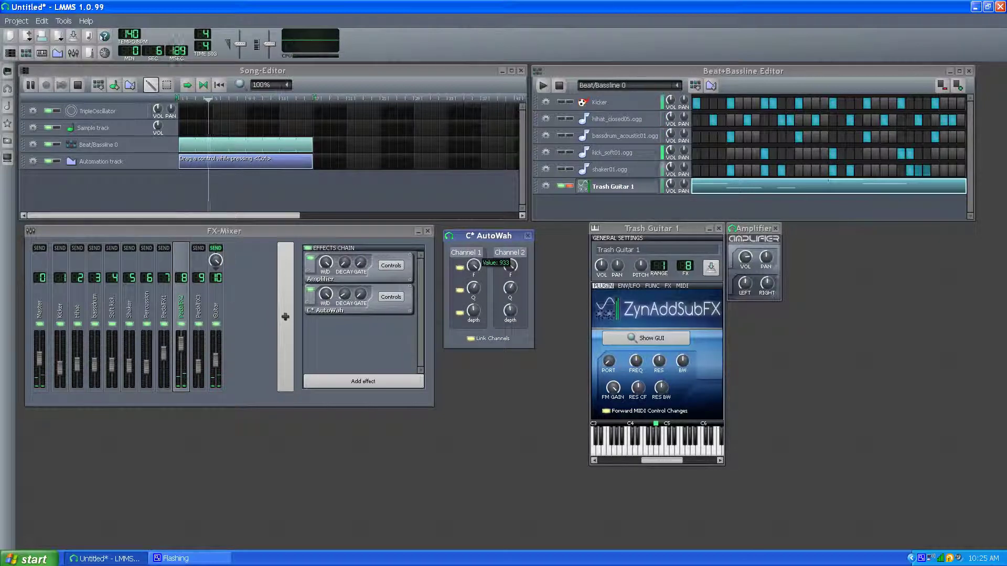
pyautogui.moveTo(474, 266); pyautogui.dragTo(481, 273)
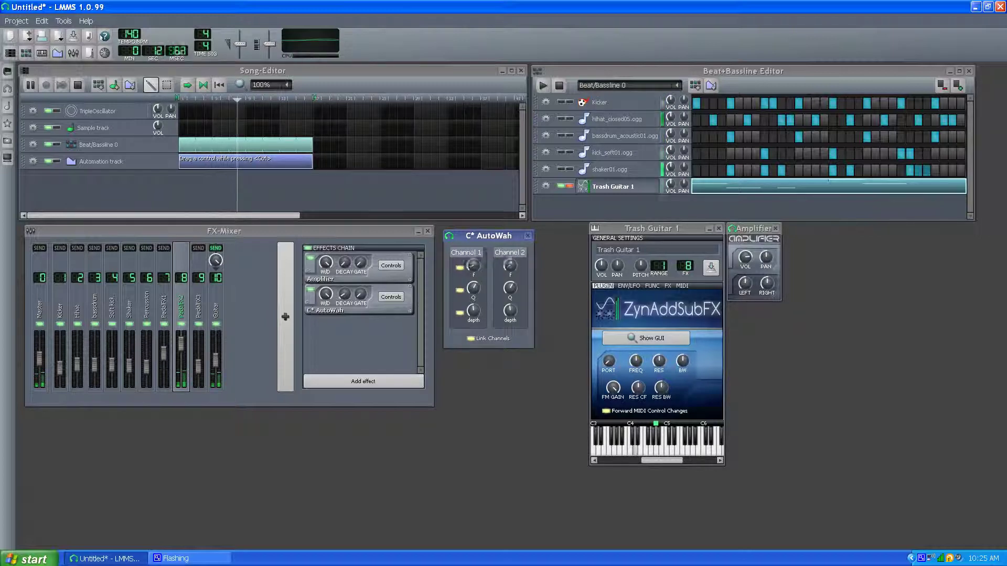
# Step: Reduce the AutoWah's wet level in the effects chain and fine-tune its frequency and depth during playback
pyautogui.click(326, 294)
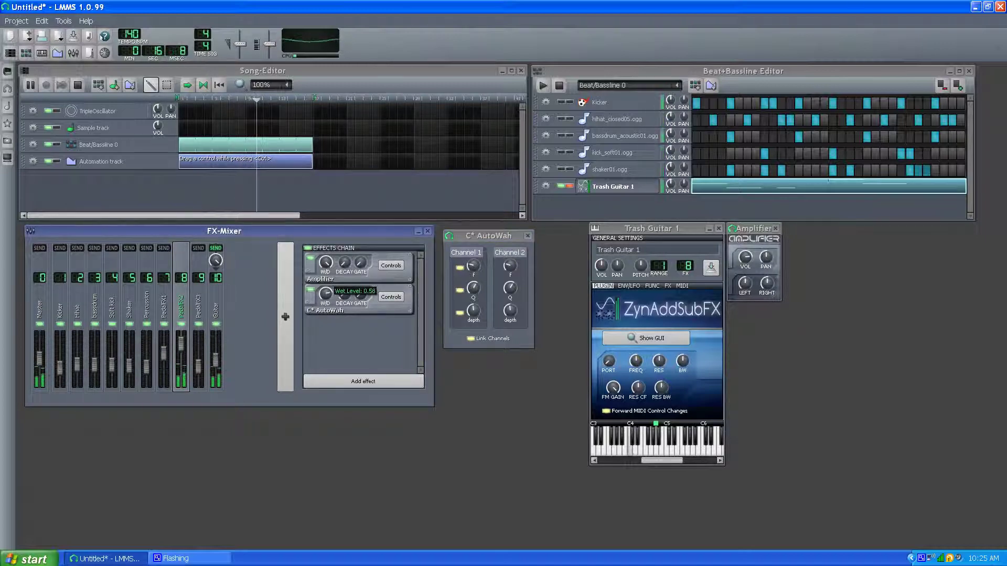
pyautogui.moveTo(326, 294); pyautogui.dragTo(325, 288)
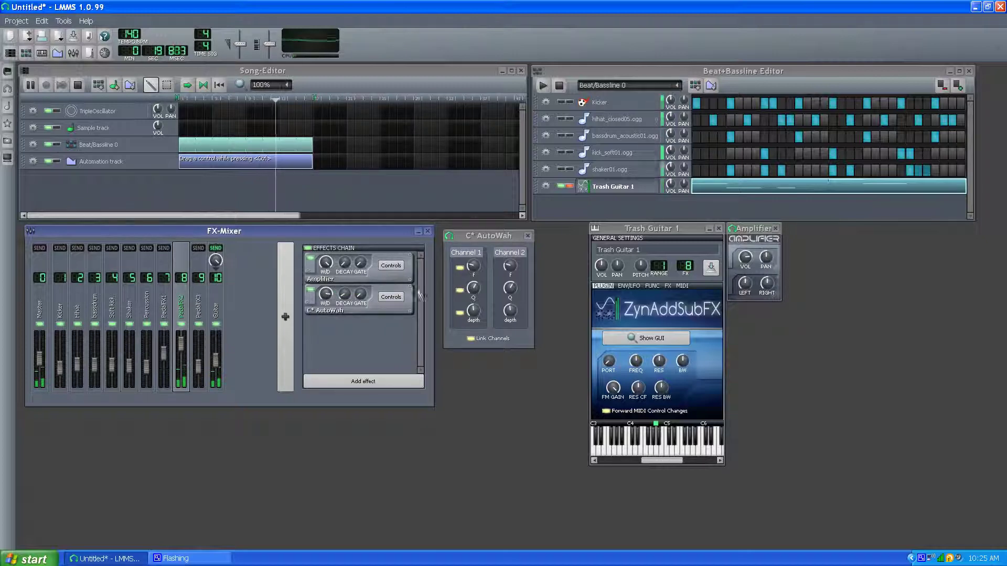
pyautogui.click(474, 266)
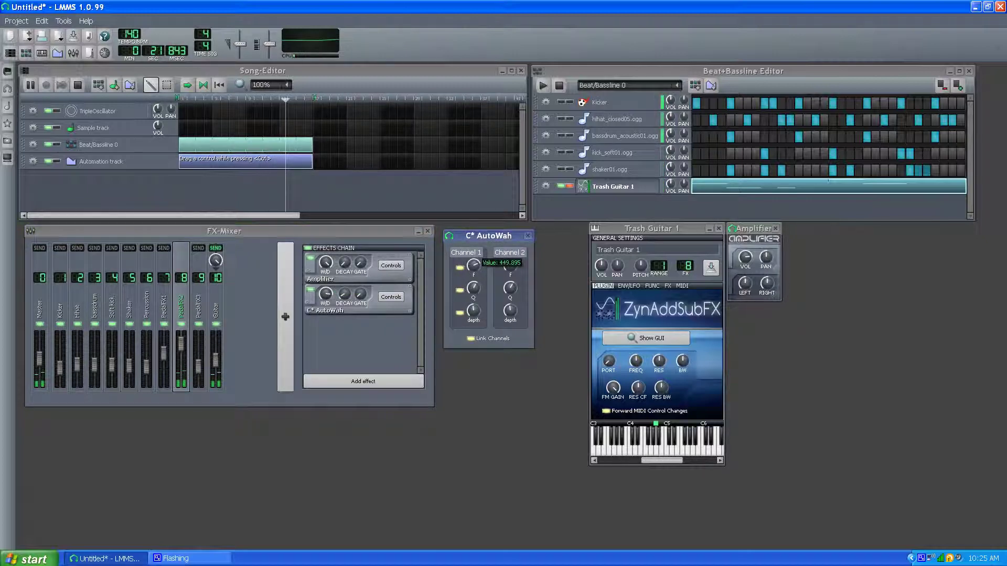
pyautogui.moveTo(473, 266); pyautogui.dragTo(476, 283)
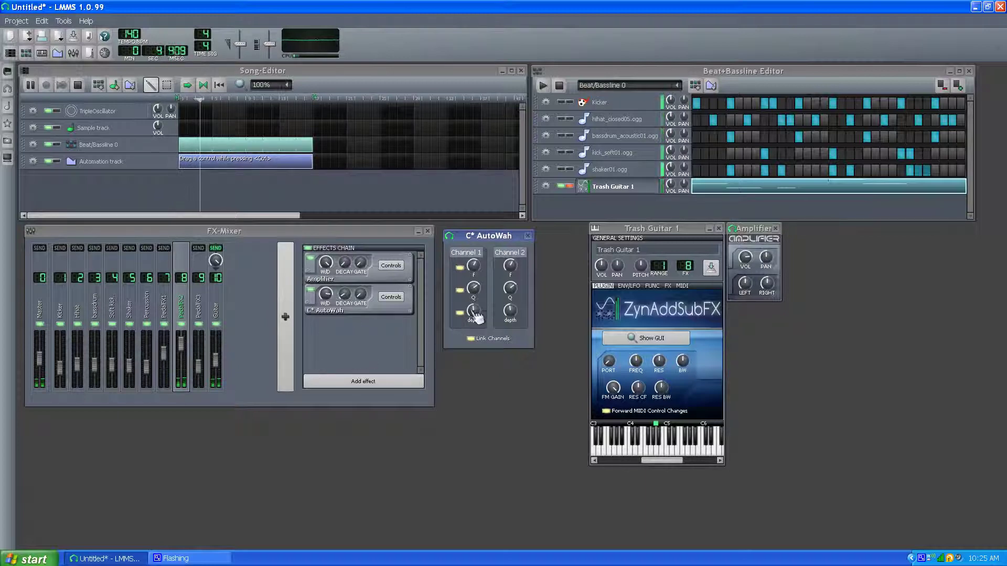
pyautogui.moveTo(473, 314); pyautogui.dragTo(473, 314)
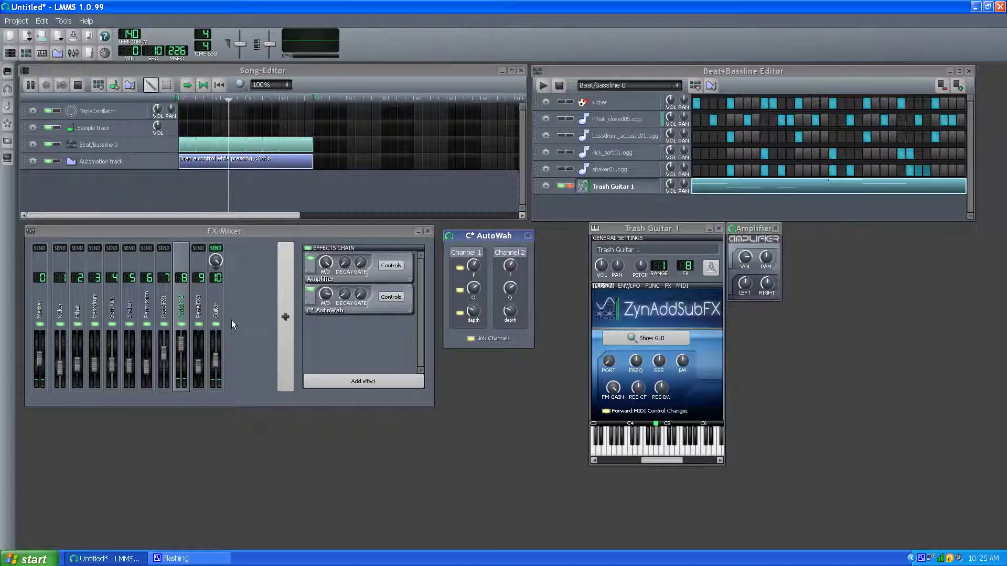
pyautogui.moveTo(328, 295); pyautogui.dragTo(327, 294)
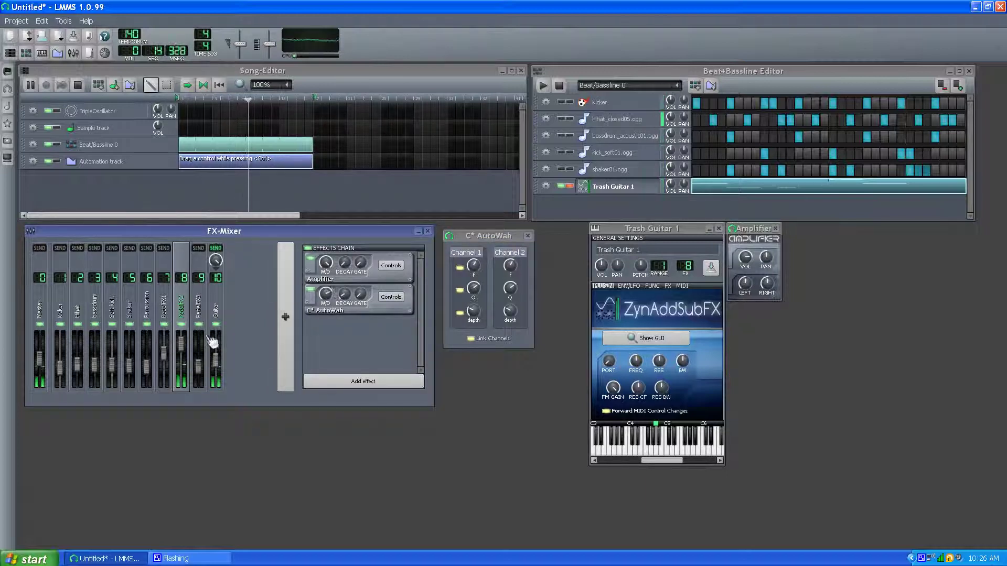
# Step: Lower the PedalFX2 fader, compare Trash Guitar 1 routed through FX channels 7 and 8, leave it on 8 and stop playback
pyautogui.moveTo(185, 340); pyautogui.dragTo(187, 349)
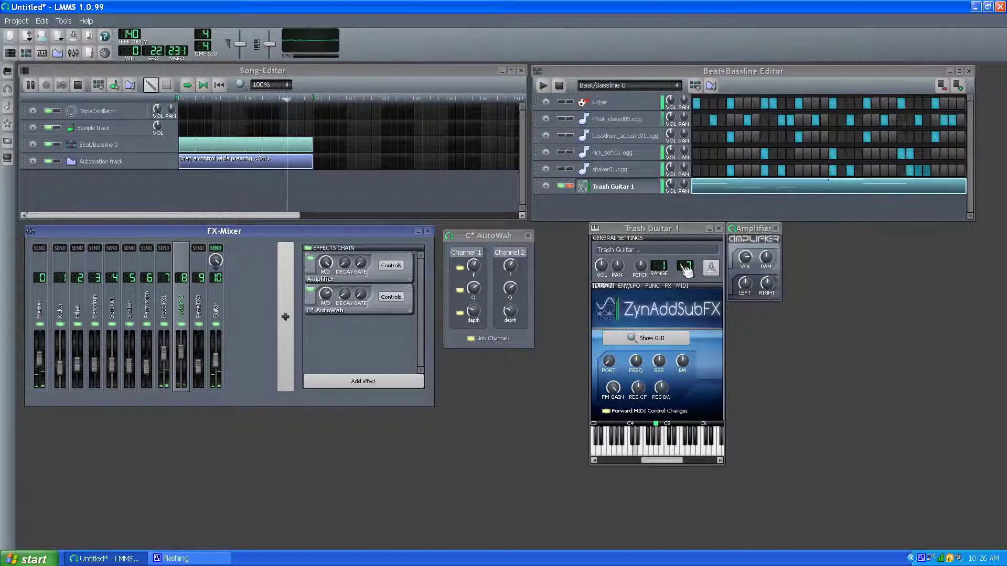
pyautogui.scroll(1, 682, 266)
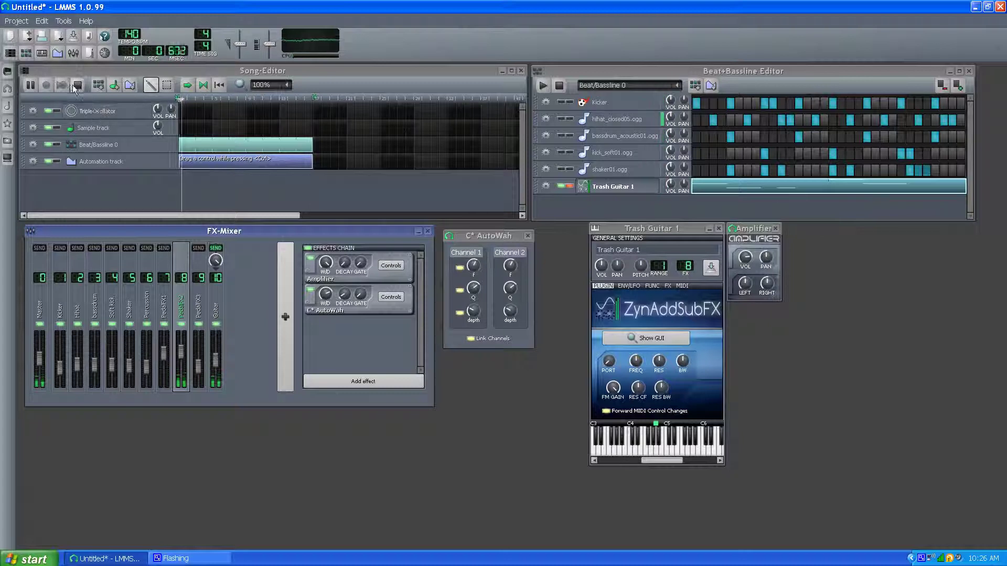
pyautogui.click(78, 87)
# Step: Remove the C* AutoWah and Amplifier effects from the PedalFX2 channel
pyautogui.rightClick(362, 308)
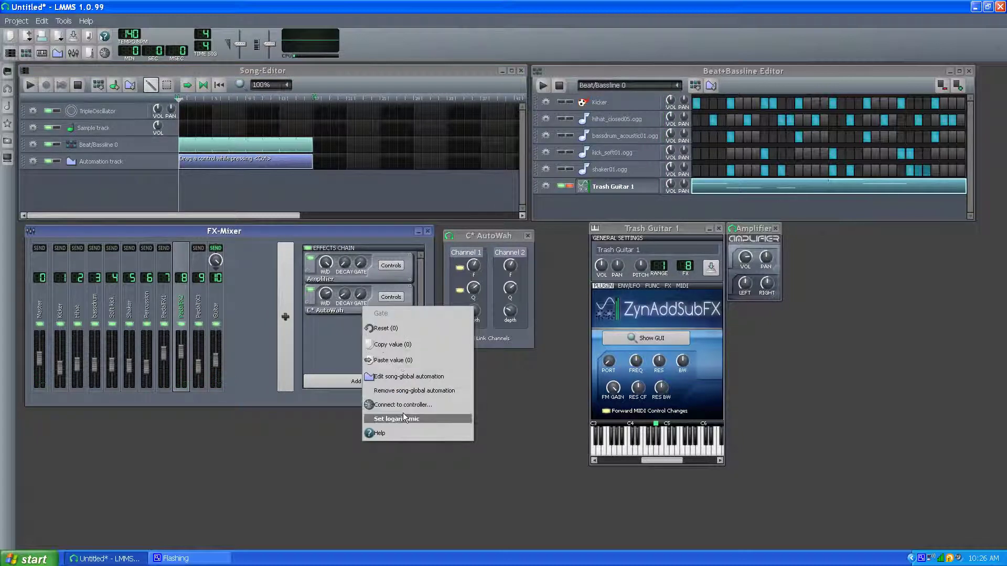
pyautogui.click(349, 303)
pyautogui.rightClick(372, 303)
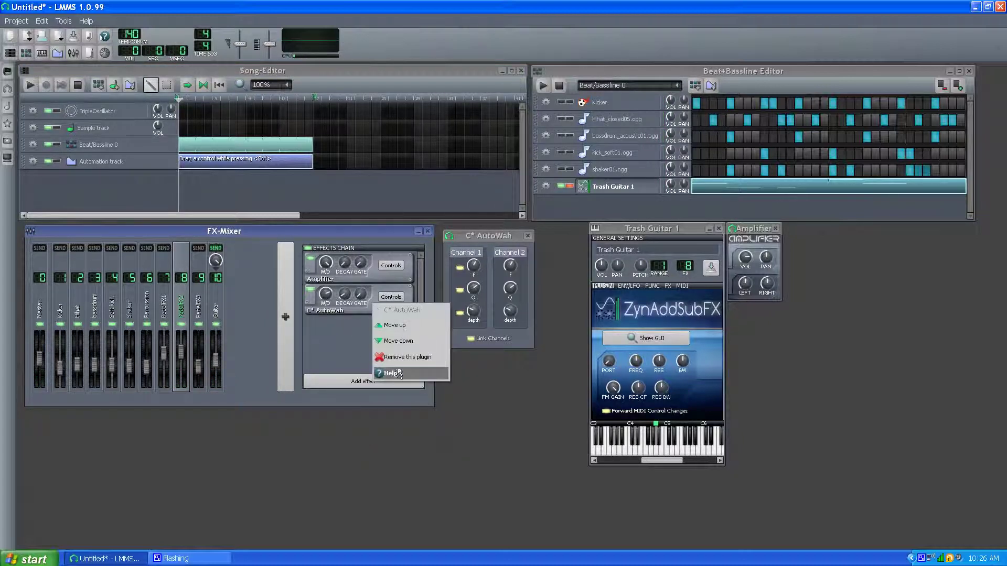
pyautogui.click(395, 356)
pyautogui.rightClick(371, 281)
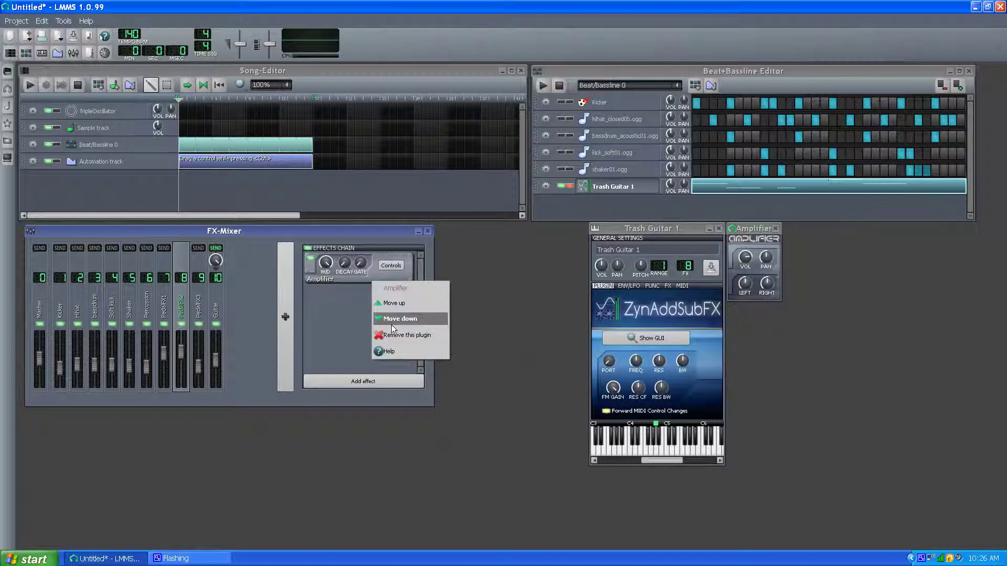
pyautogui.click(406, 335)
# Step: Search the effects for "pha" and add the LADSPA Auto phaser to the PedalFX2 channel
pyautogui.click(366, 382)
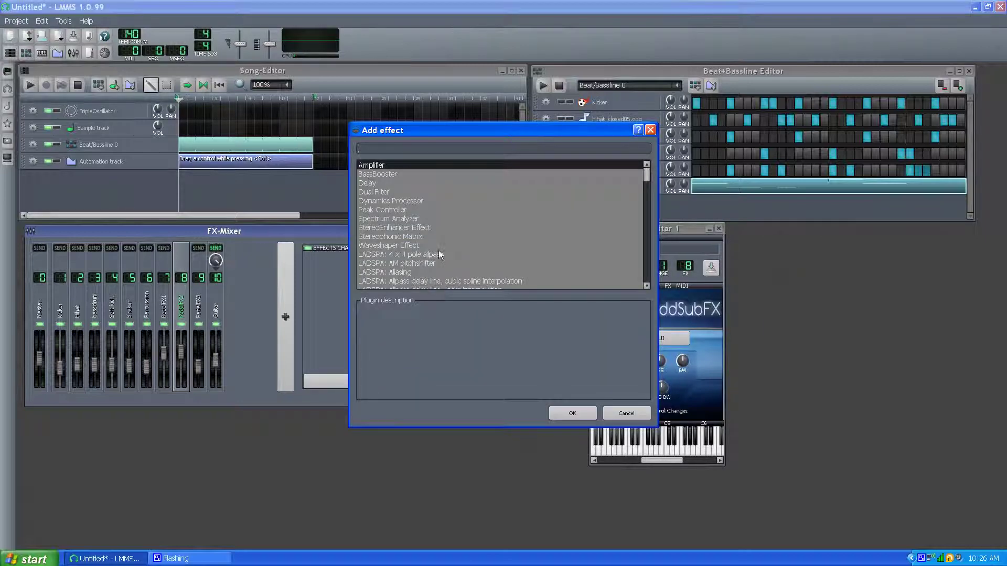
pyautogui.write('o')
pyautogui.press('BackSpace')
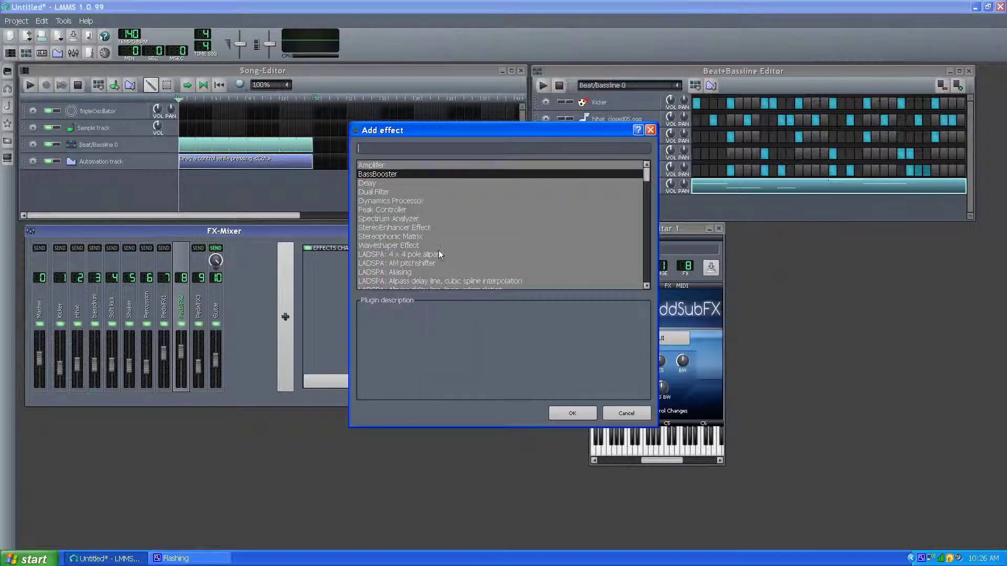
pyautogui.write('pha')
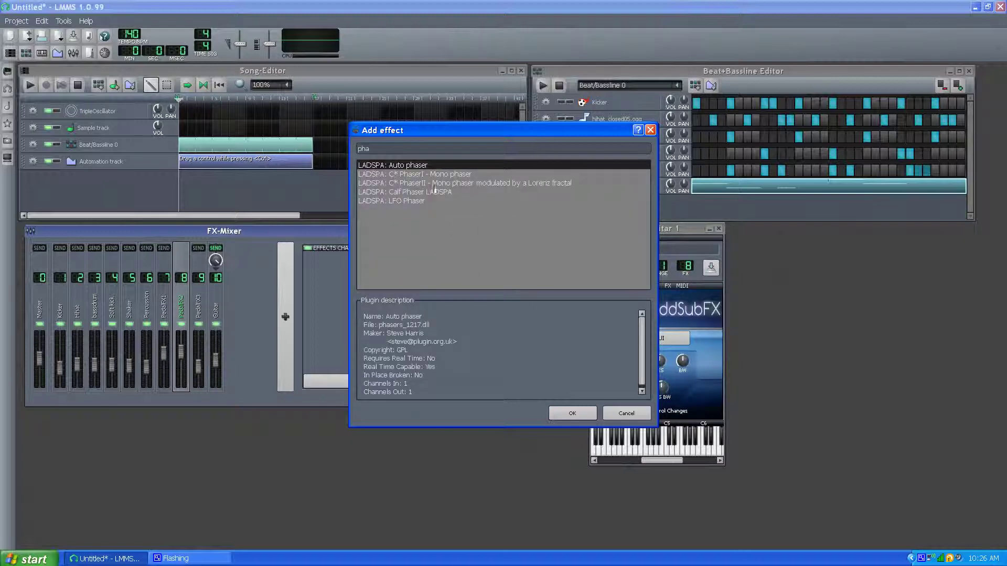
pyautogui.click(402, 165)
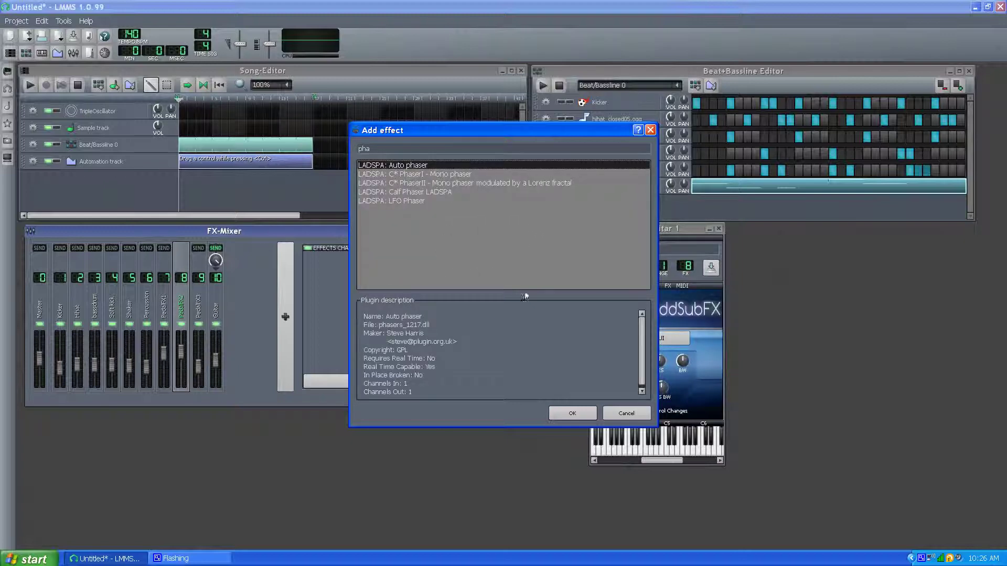
pyautogui.click(565, 414)
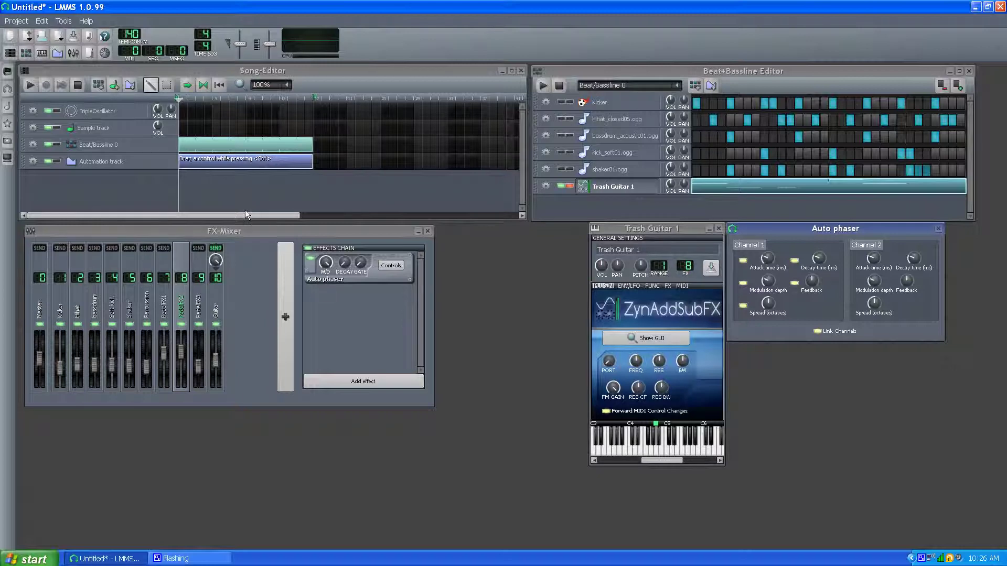
# Step: Lower the PedalFX2 fader, start song playback and raise the fader partway to balance the phased guitar
pyautogui.moveTo(184, 352); pyautogui.dragTo(184, 375)
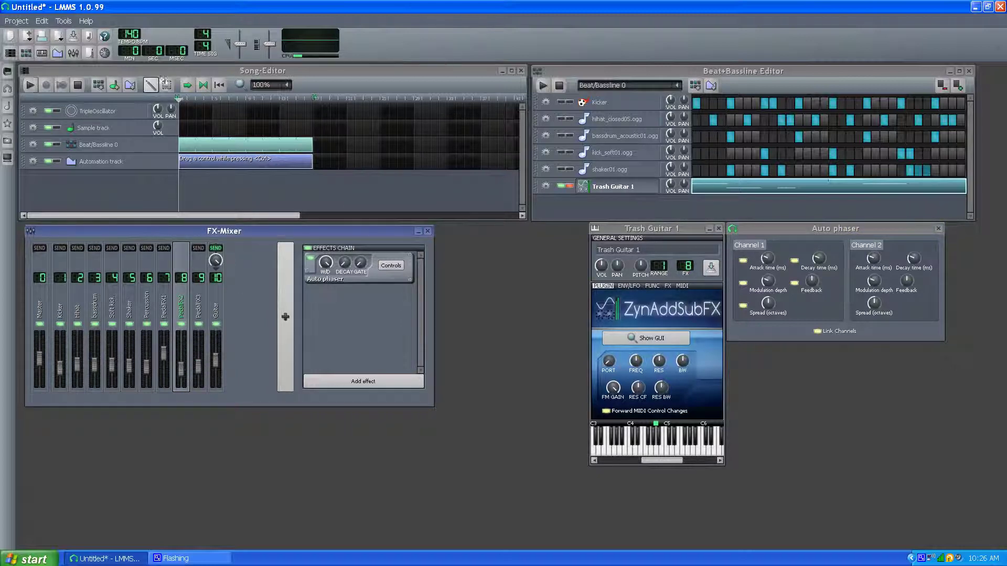
pyautogui.click(29, 85)
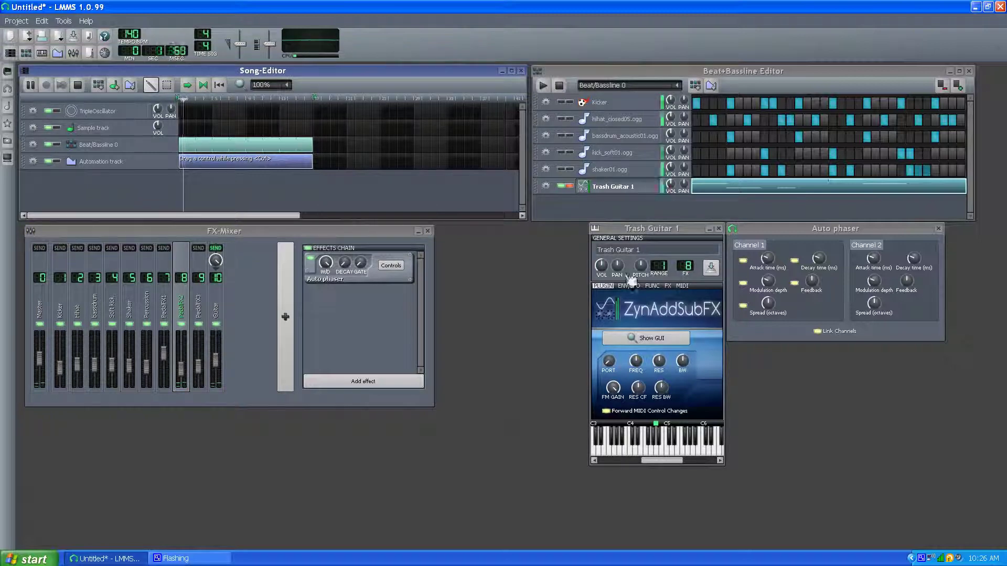
pyautogui.click(186, 375)
pyautogui.moveTo(183, 373); pyautogui.dragTo(185, 360)
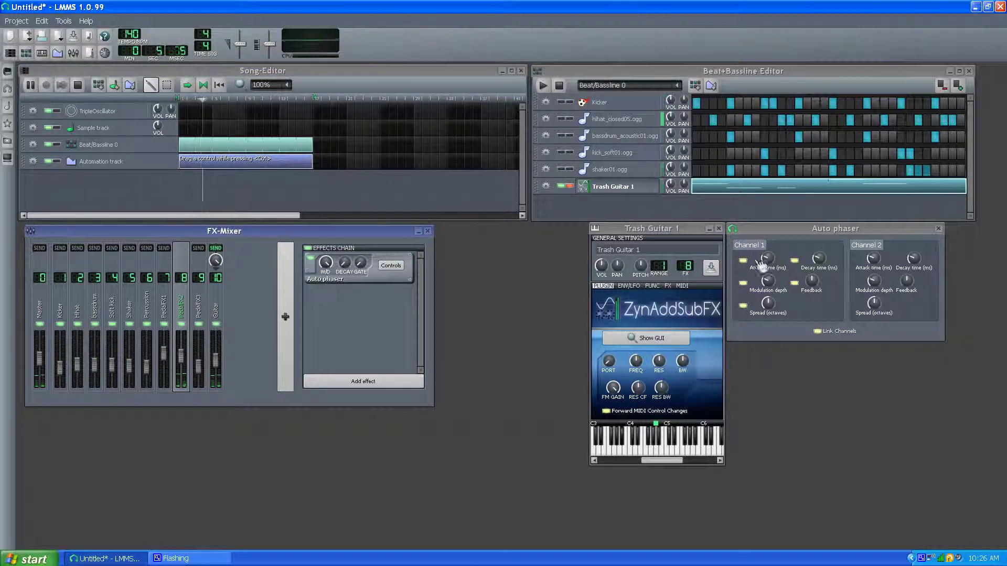
# Step: Adjust the Auto phaser's attack time, decay time, modulation depth, feedback and spread, plus its effects chain decay, during playback
pyautogui.moveTo(777, 266); pyautogui.dragTo(819, 259)
pyautogui.moveTo(344, 262); pyautogui.dragTo(344, 262)
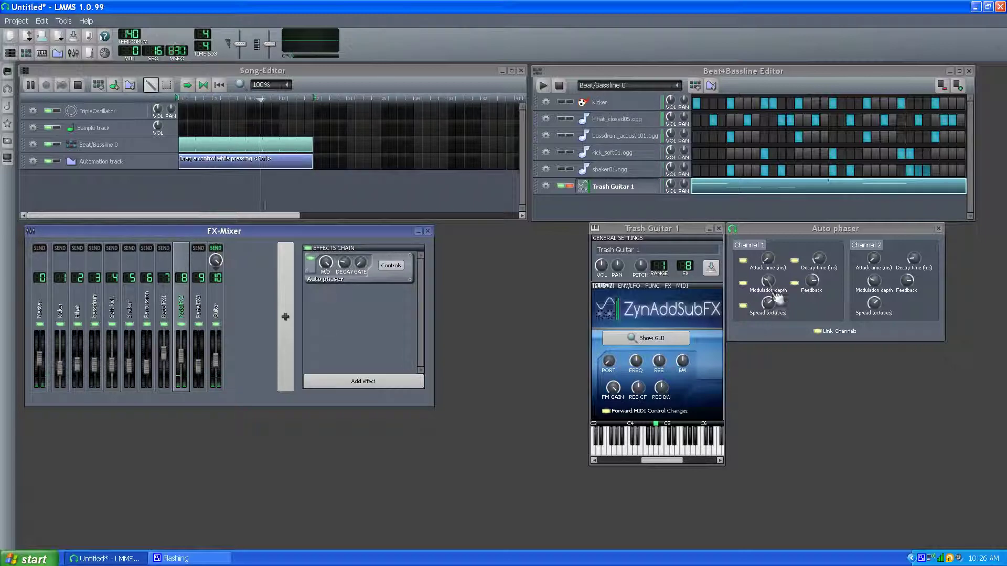
pyautogui.moveTo(767, 281); pyautogui.dragTo(768, 259)
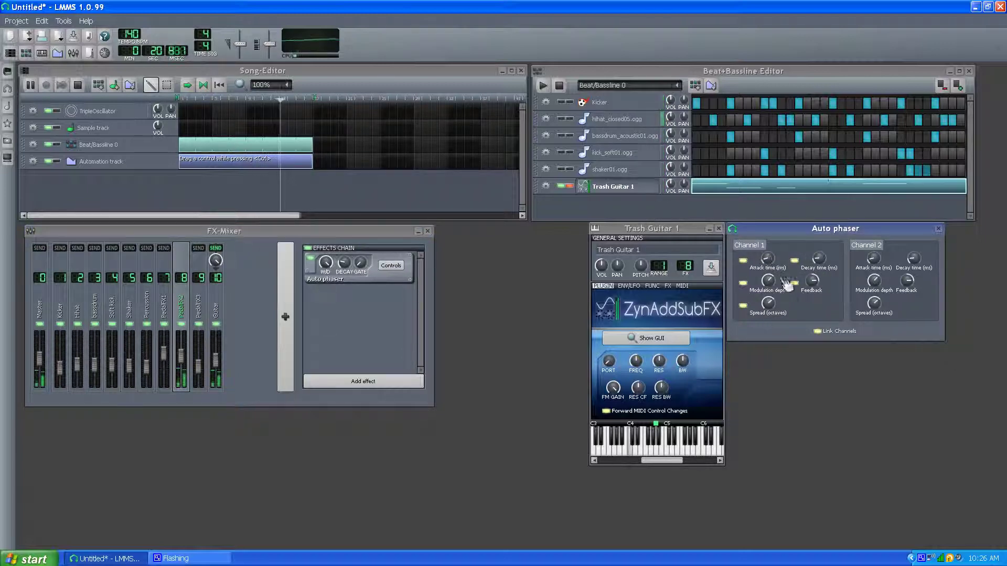
pyautogui.click(768, 258)
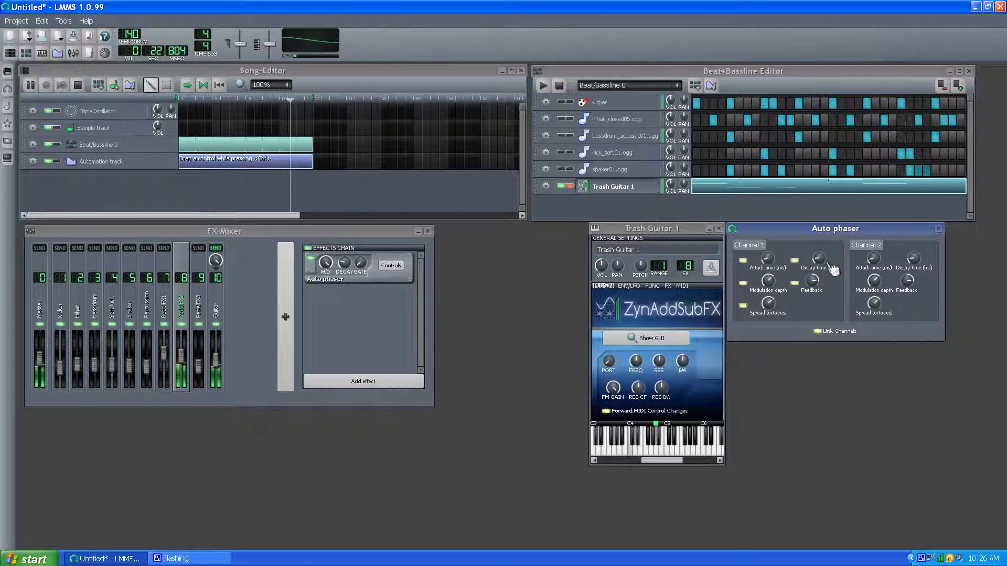
pyautogui.moveTo(819, 259)
pyautogui.mouseDown()
pyautogui.moveTo(769, 258)
pyautogui.moveTo(819, 259)
pyautogui.moveTo(824, 270)
pyautogui.mouseUp()
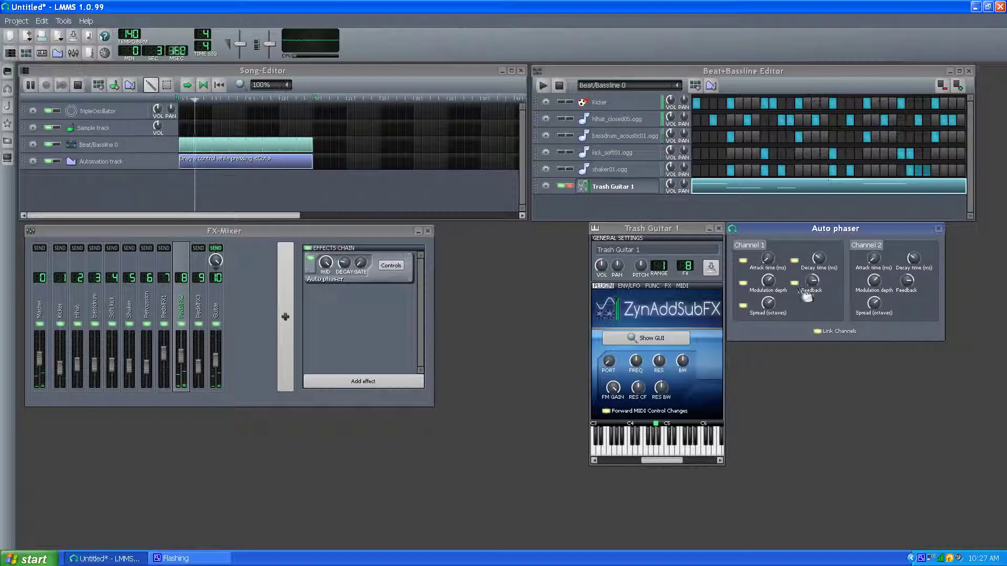
pyautogui.moveTo(769, 303); pyautogui.dragTo(768, 281)
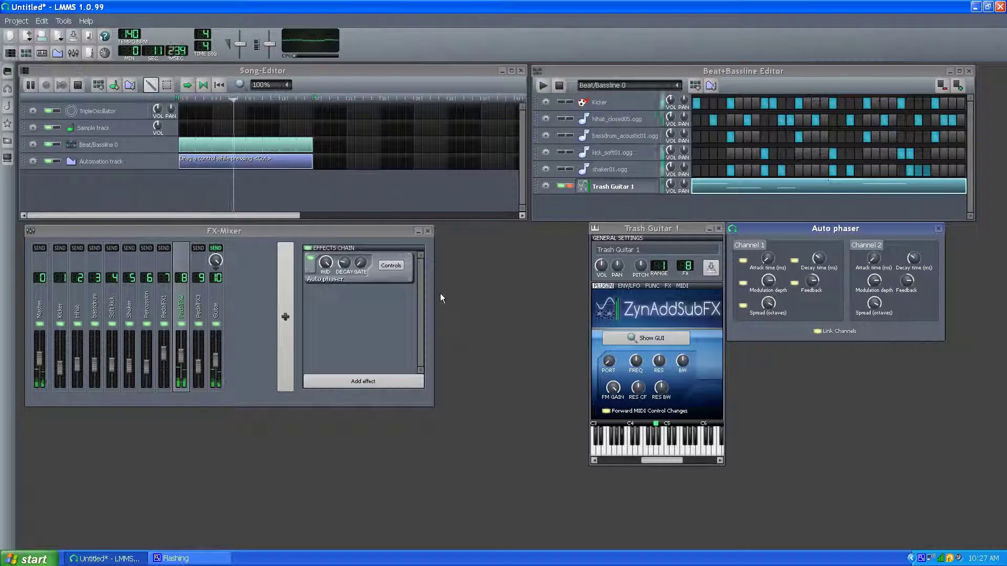
# Step: Fine-tune the PedalFX2 fader, unlink the Auto phaser's channels, adjust the Channel 2 settings separately and stop playback
pyautogui.moveTo(189, 353); pyautogui.dragTo(187, 358)
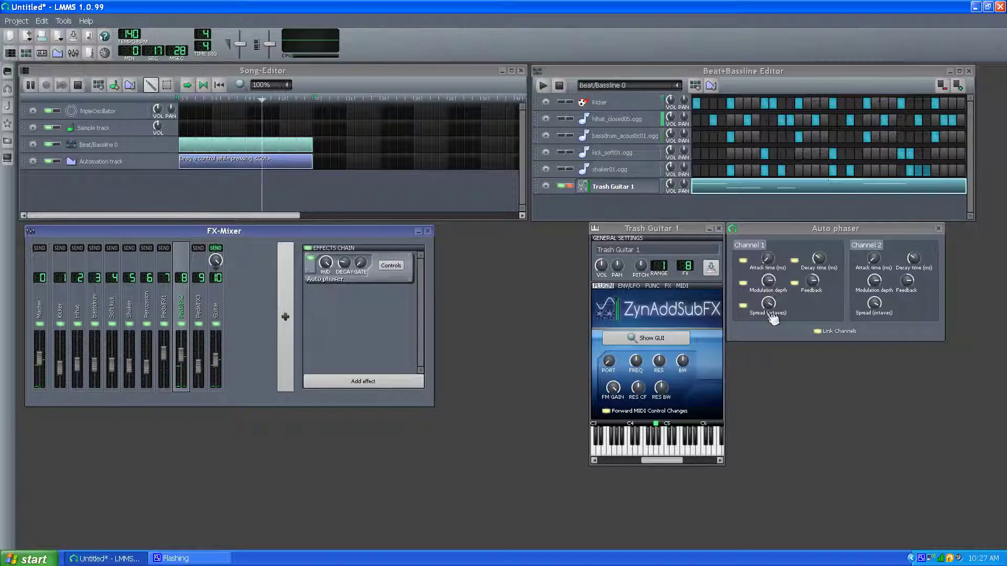
pyautogui.click(823, 334)
pyautogui.moveTo(874, 303); pyautogui.dragTo(907, 280)
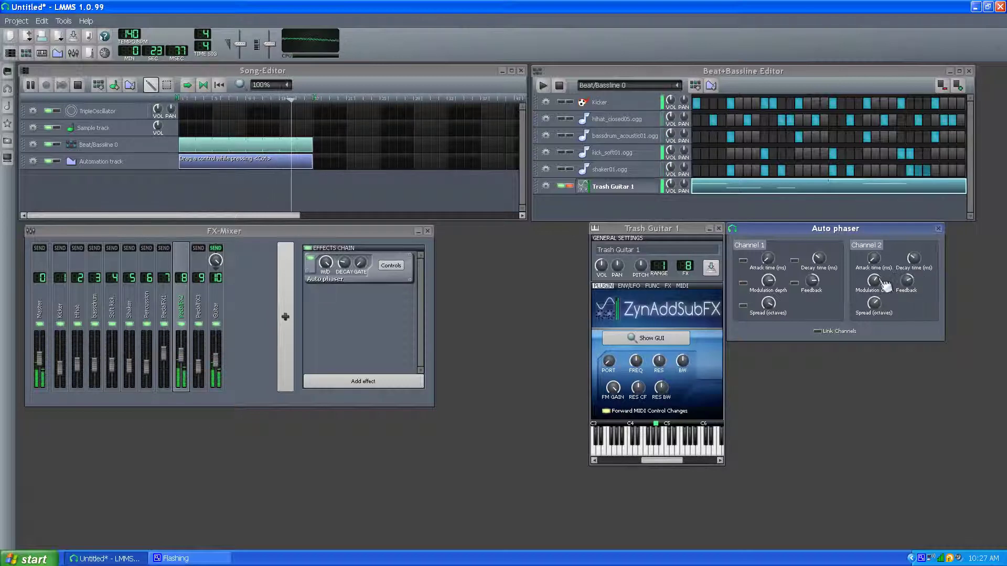
pyautogui.moveTo(921, 266); pyautogui.dragTo(875, 263)
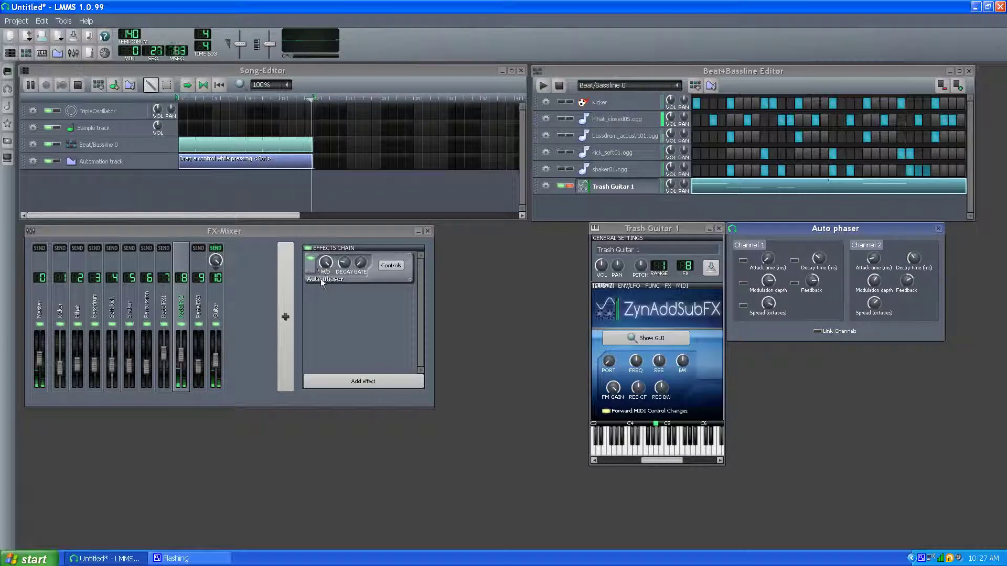
pyautogui.click(77, 88)
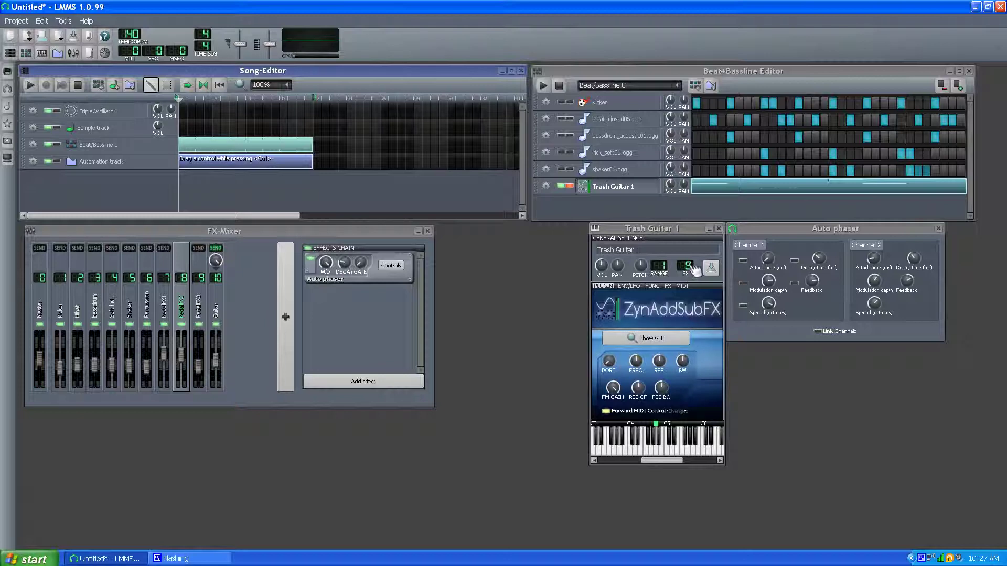
# Step: Route Trash Guitar 1 to FX channel 9 and add the LADSPA Pointer cast distortion effect to PedalFX3
pyautogui.click(203, 311)
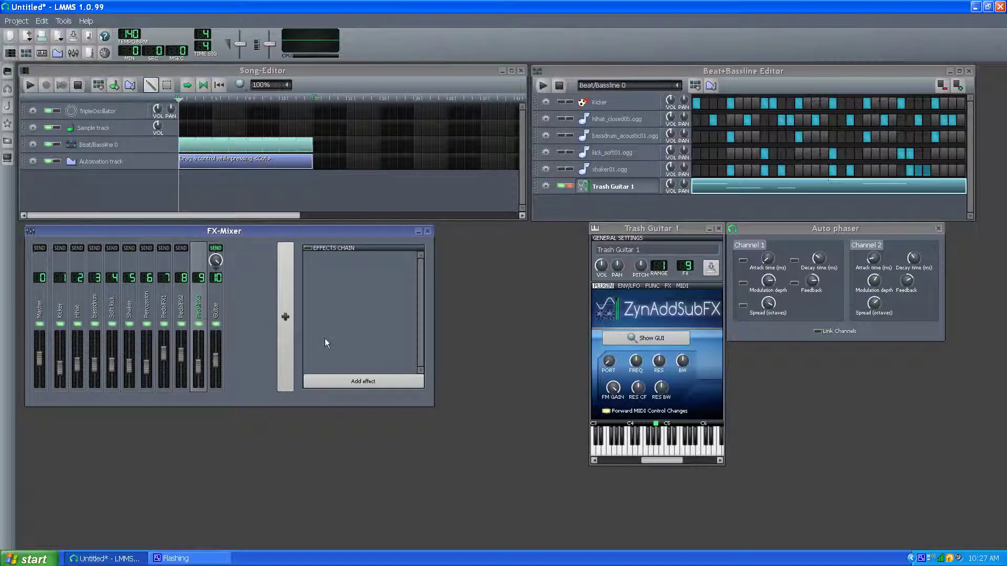
pyautogui.click(365, 383)
pyautogui.scroll(-8, 483, 249)
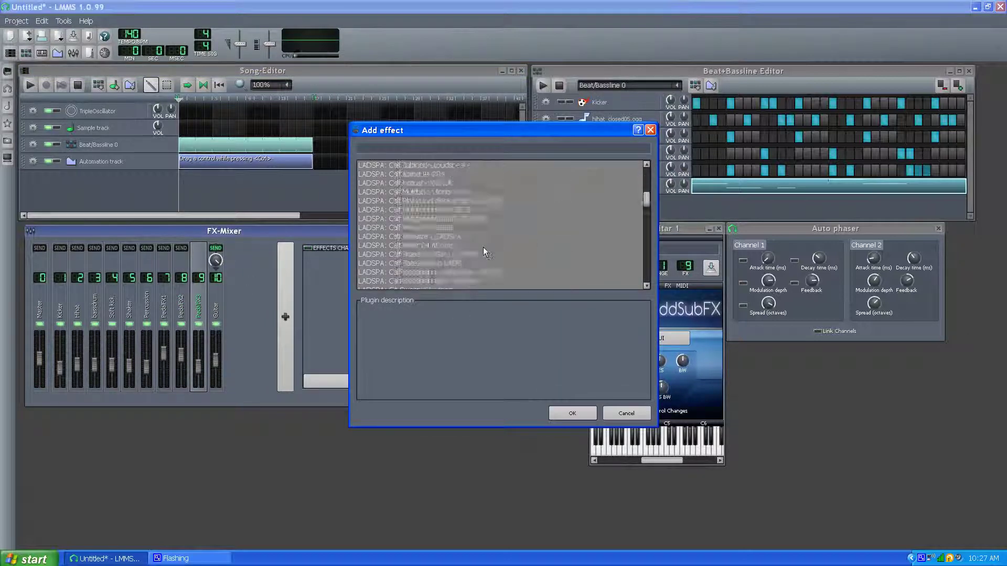
pyautogui.scroll(-10, 483, 248)
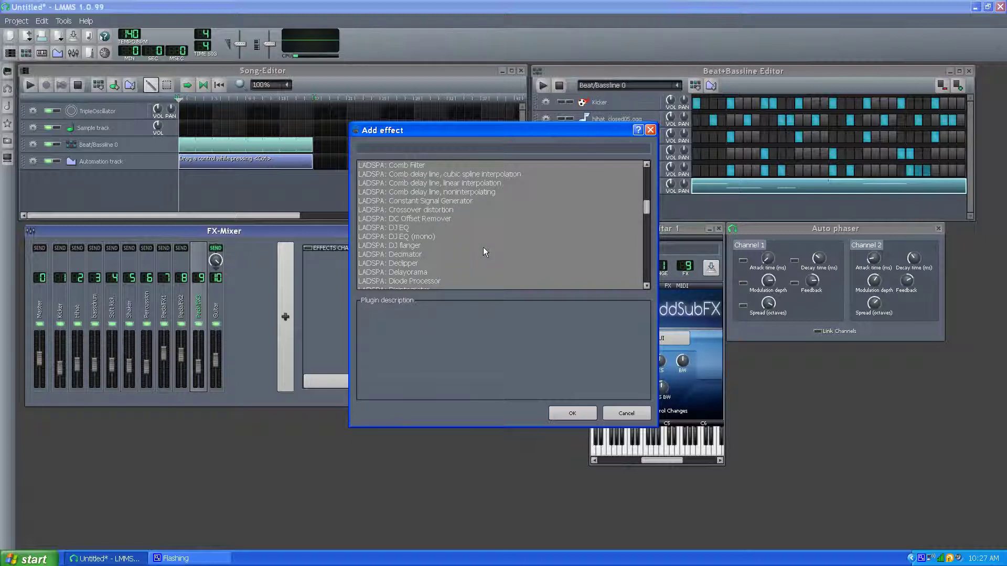
pyautogui.scroll(-2, 483, 253)
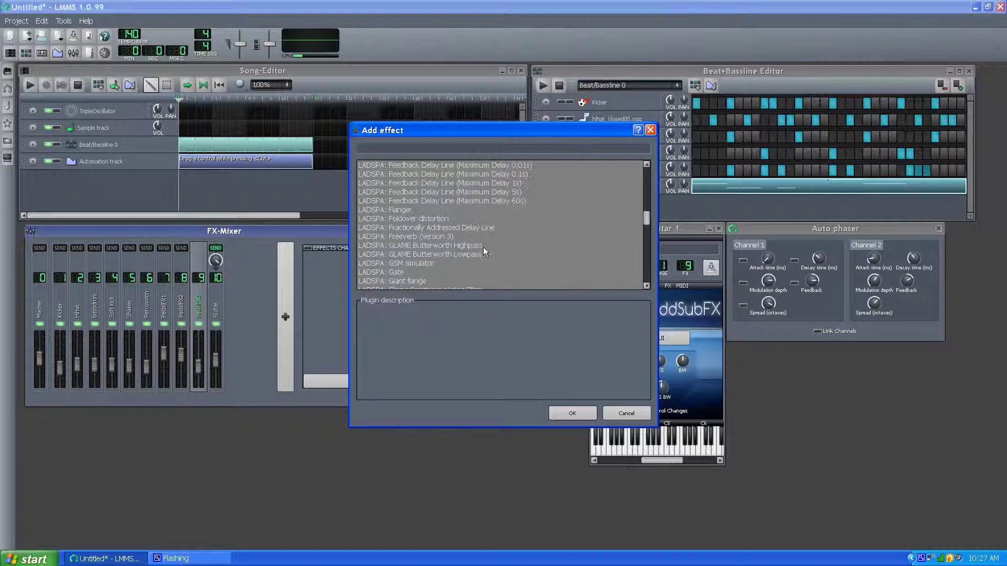
pyautogui.scroll(-5, 483, 247)
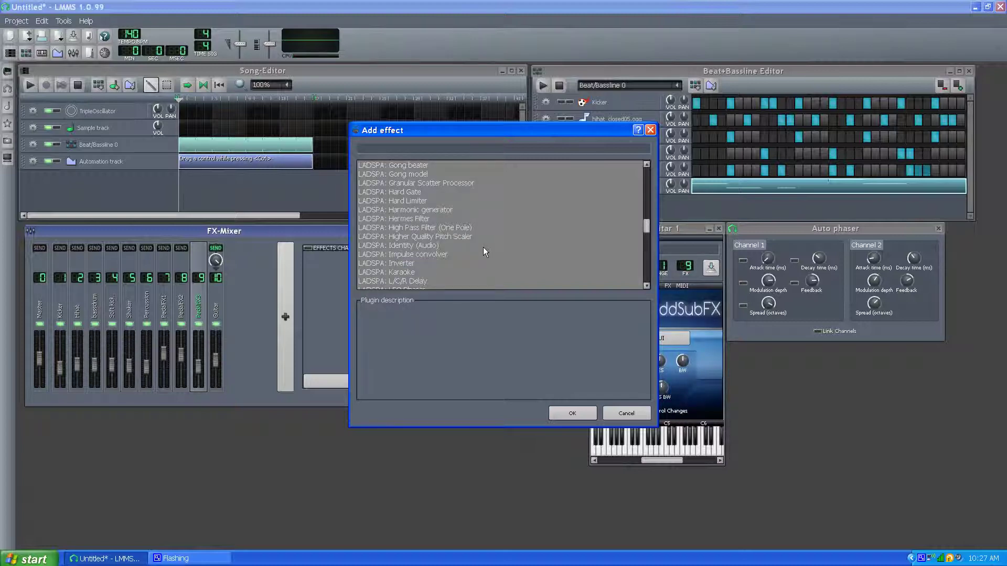
pyautogui.scroll(-5, 483, 247)
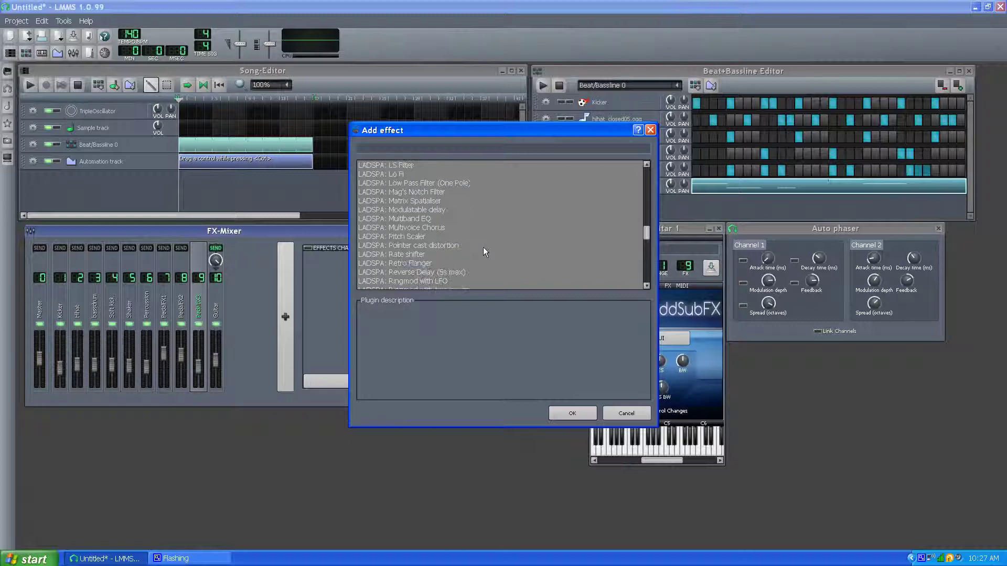
pyautogui.click(483, 247)
pyautogui.click(581, 418)
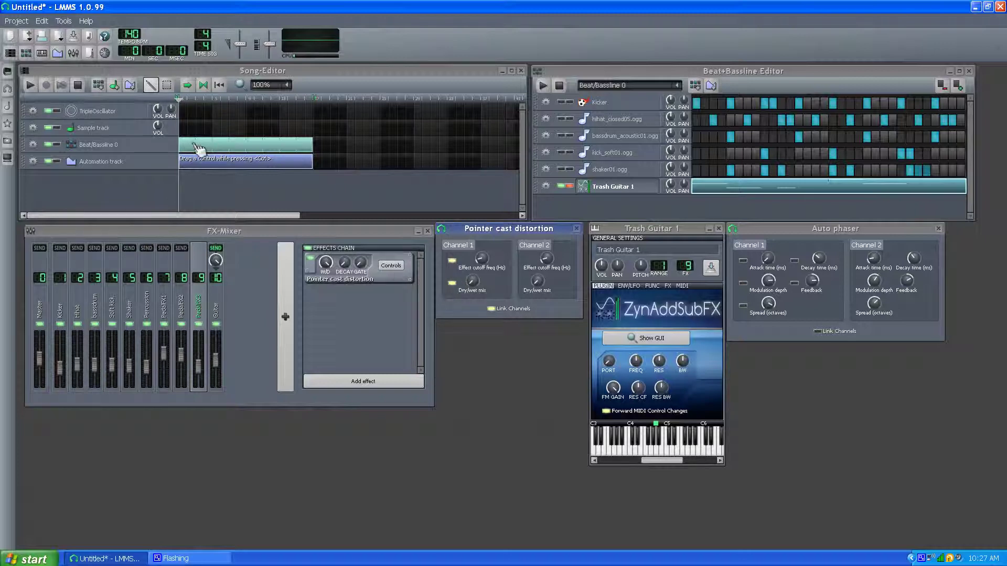
# Step: Play the song while balancing the PedalFX3 fader and trying the distortion's dry/wet mix and effect cutoff frequency
pyautogui.click(30, 85)
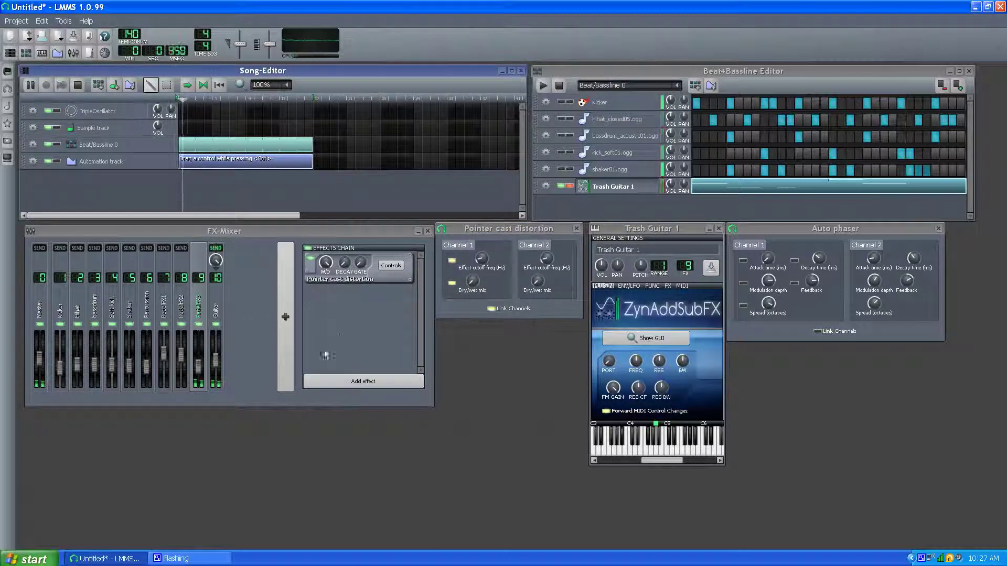
pyautogui.moveTo(199, 367); pyautogui.dragTo(201, 362)
pyautogui.moveTo(471, 283); pyautogui.dragTo(470, 297)
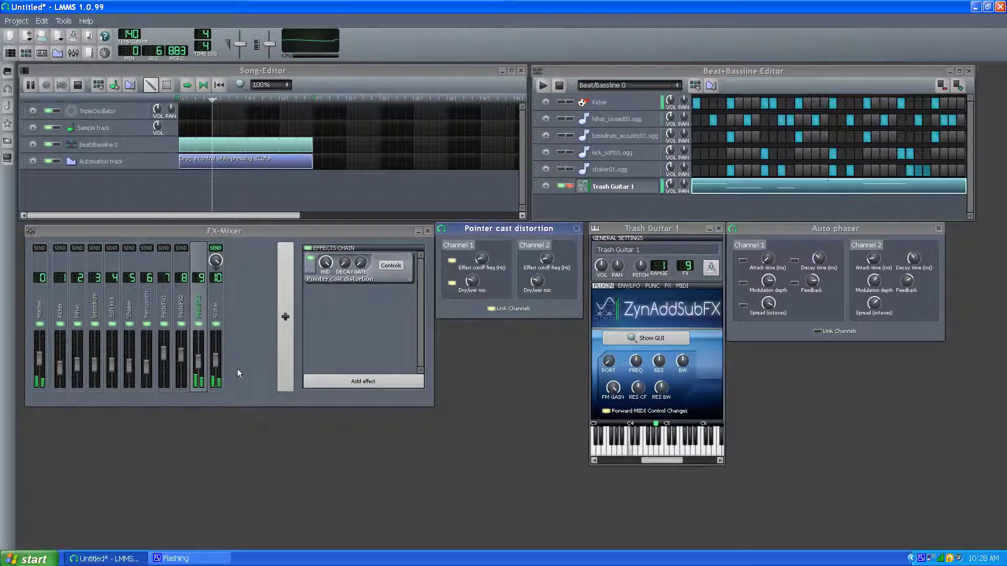
pyautogui.moveTo(198, 374); pyautogui.dragTo(205, 378)
pyautogui.moveTo(546, 258); pyautogui.dragTo(546, 257)
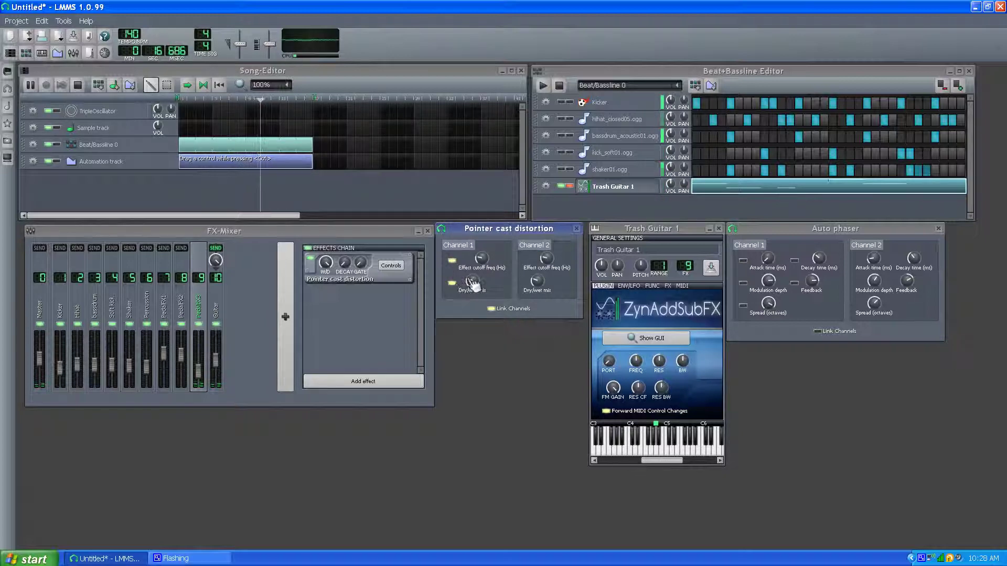
# Step: Readjust the distortion's dry/wet mix and cutoff, reduce its wet level in the effects chain and stop playback
pyautogui.moveTo(473, 282); pyautogui.dragTo(473, 271)
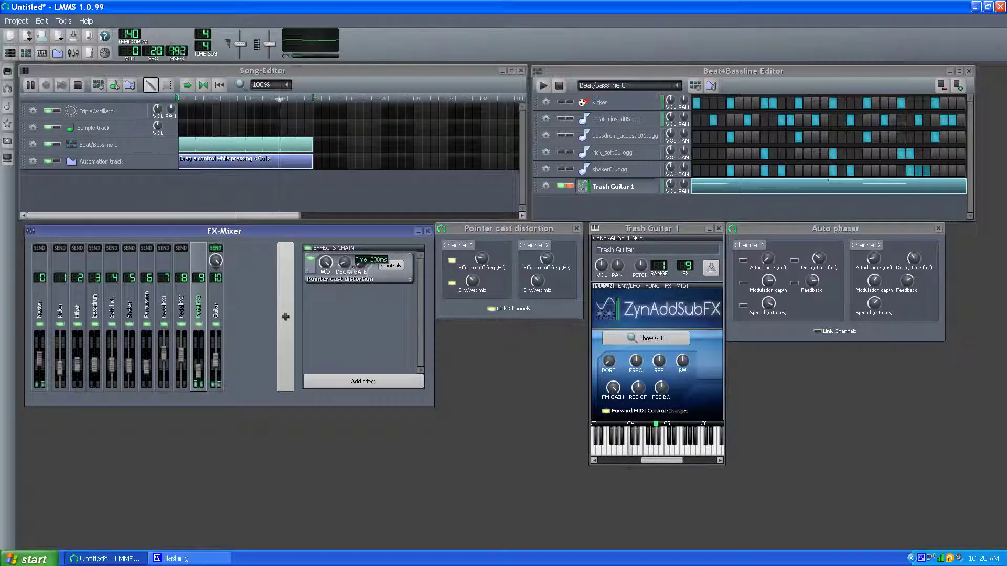
pyautogui.moveTo(325, 262); pyautogui.dragTo(325, 276)
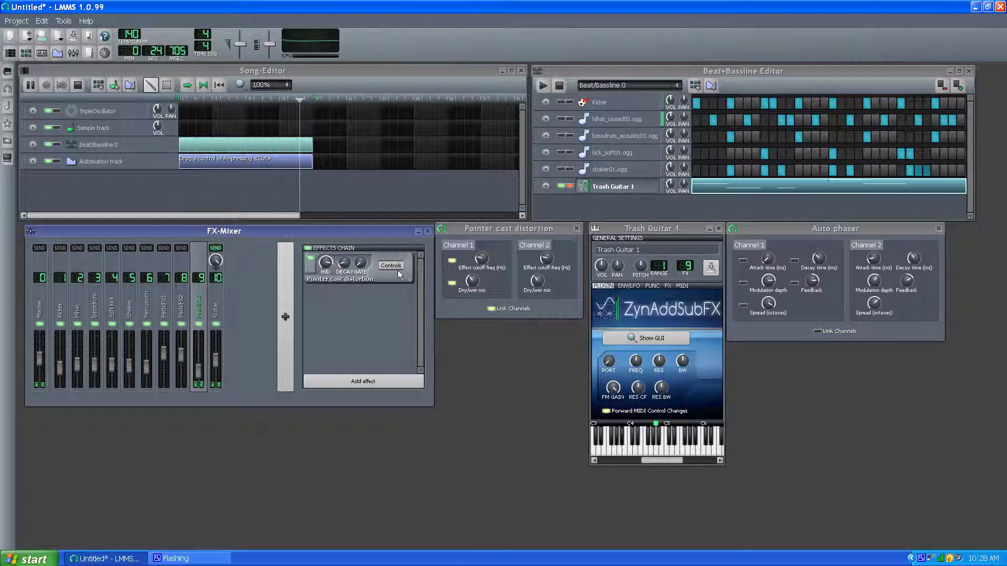
pyautogui.moveTo(484, 268); pyautogui.dragTo(473, 285)
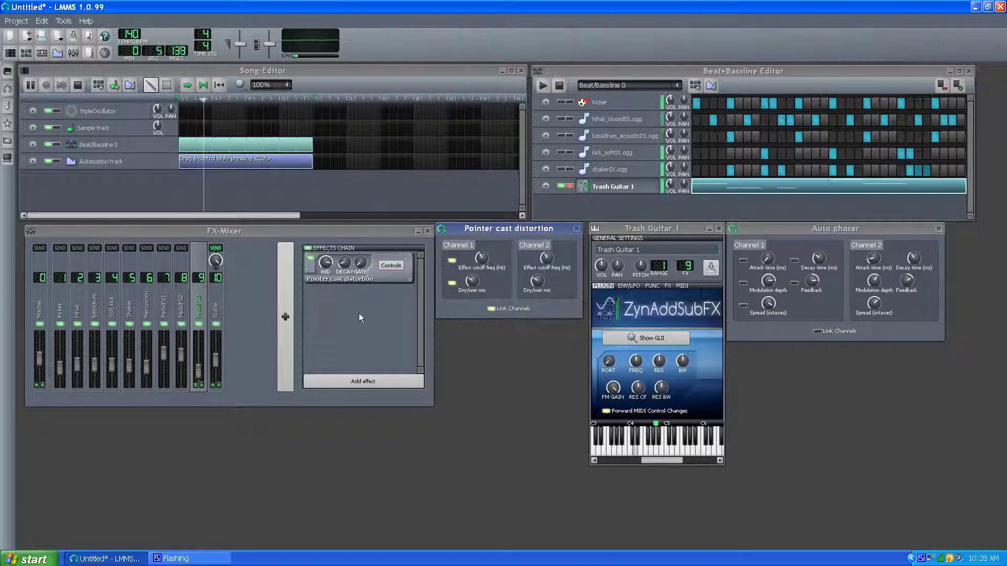
pyautogui.click(78, 86)
pyautogui.click(79, 87)
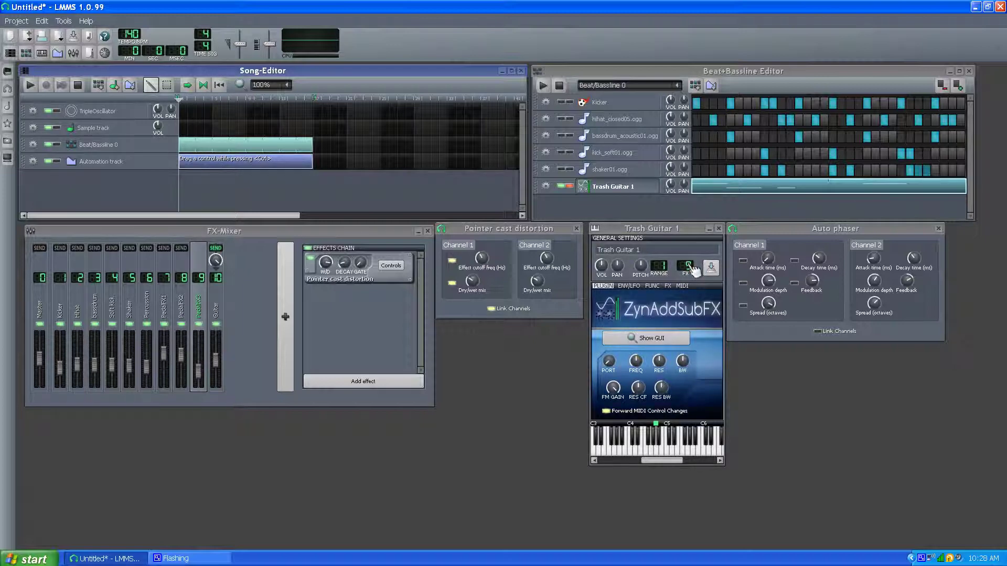
# Step: Link Trash Guitar 1's FX channel control to the automation track's pattern and set the automation's starting value to 7
pyautogui.moveTo(692, 270); pyautogui.dragTo(241, 160)
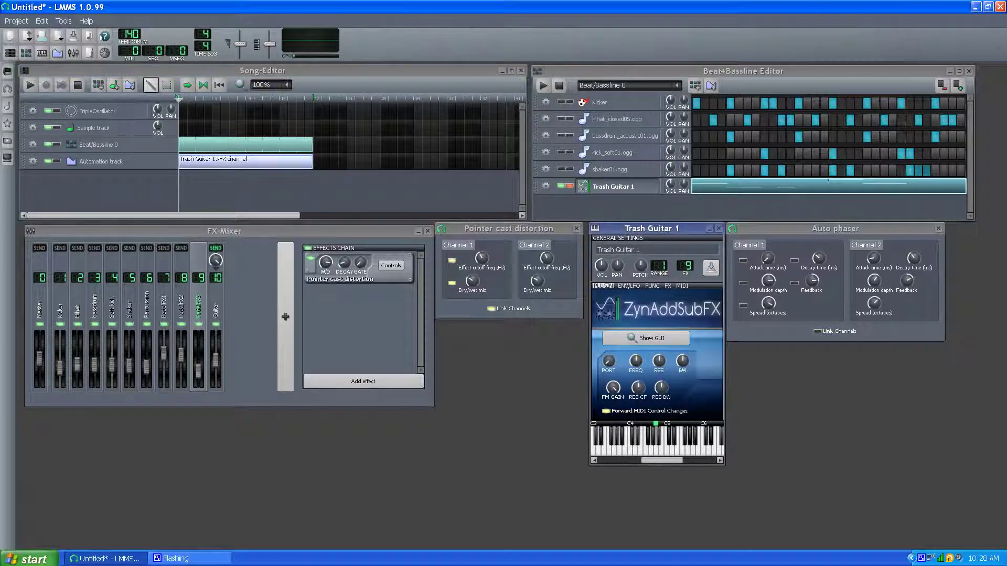
pyautogui.doubleClick(213, 165)
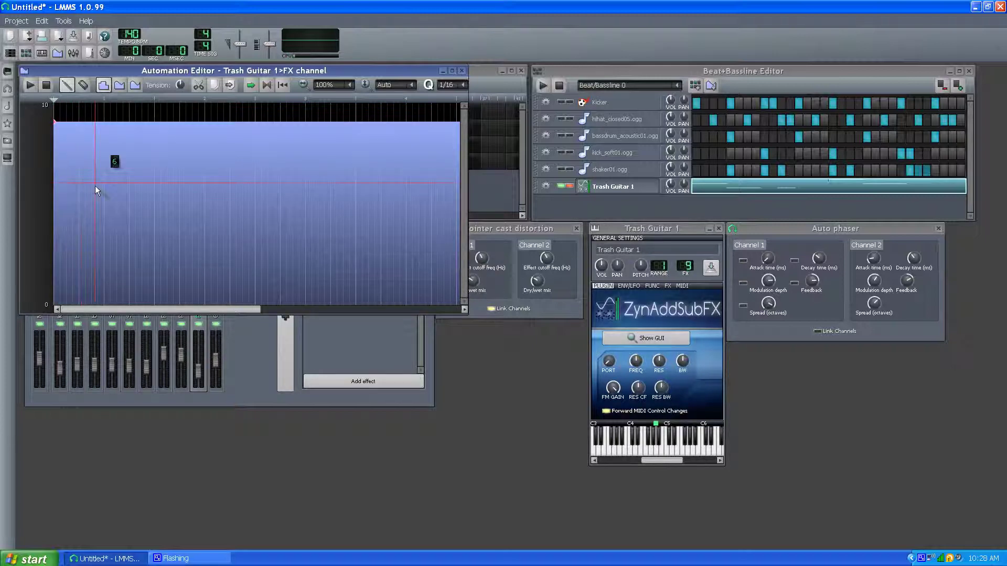
pyautogui.click(58, 169)
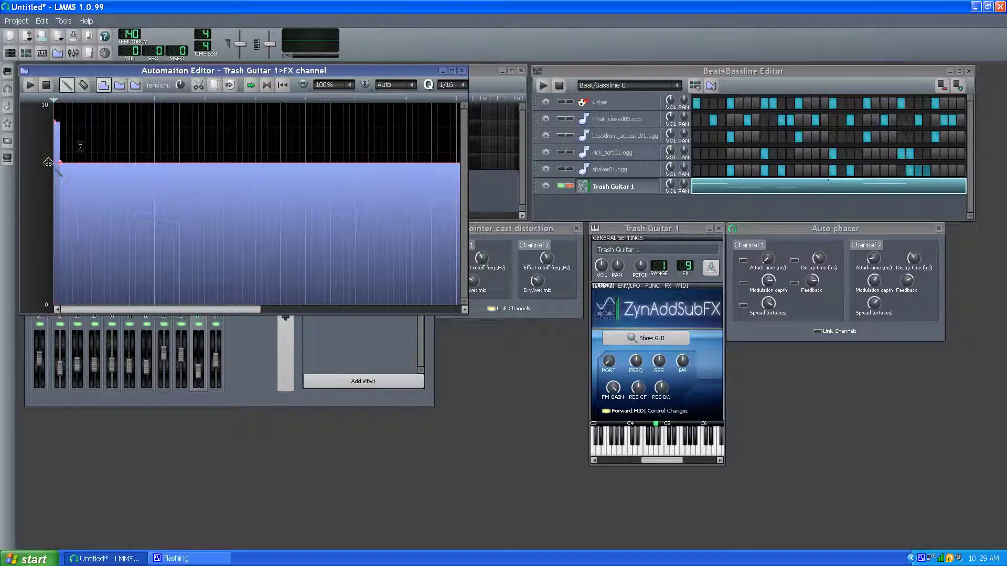
pyautogui.click(57, 167)
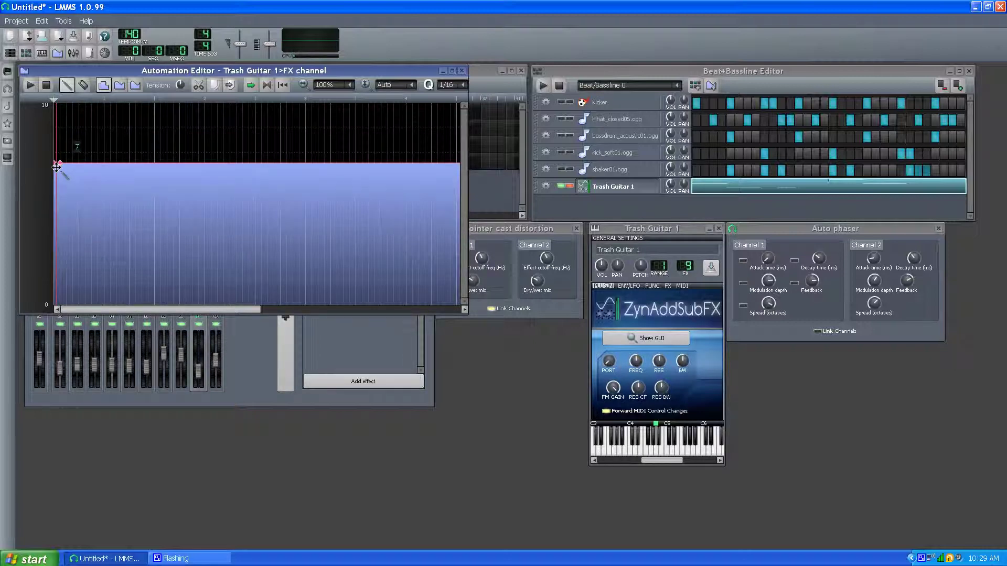
# Step: Add stepped points to Trash Guitar 1's FX channel automation, switching to 8, back to 7, up to 9 and back to 7
pyautogui.click(155, 141)
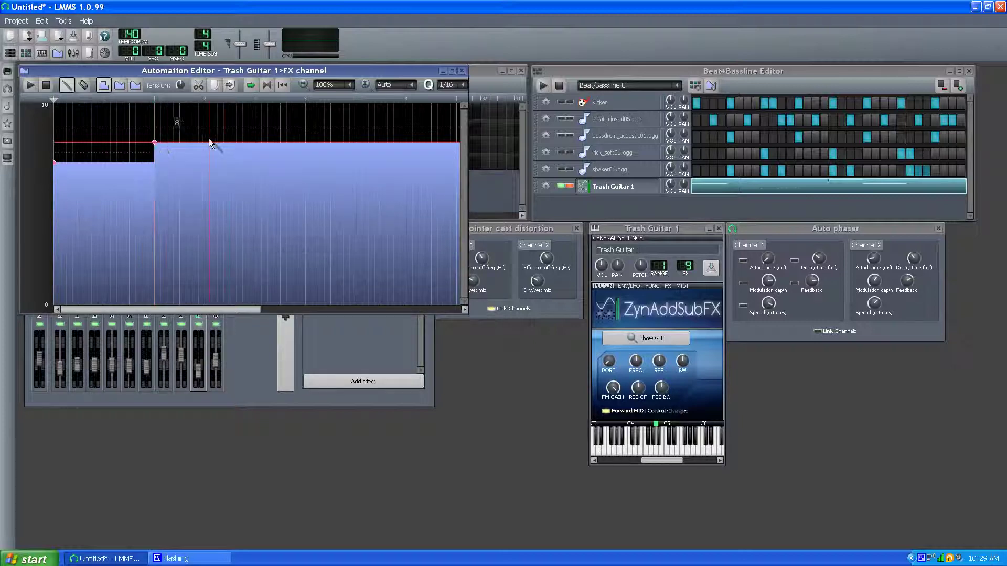
pyautogui.click(230, 163)
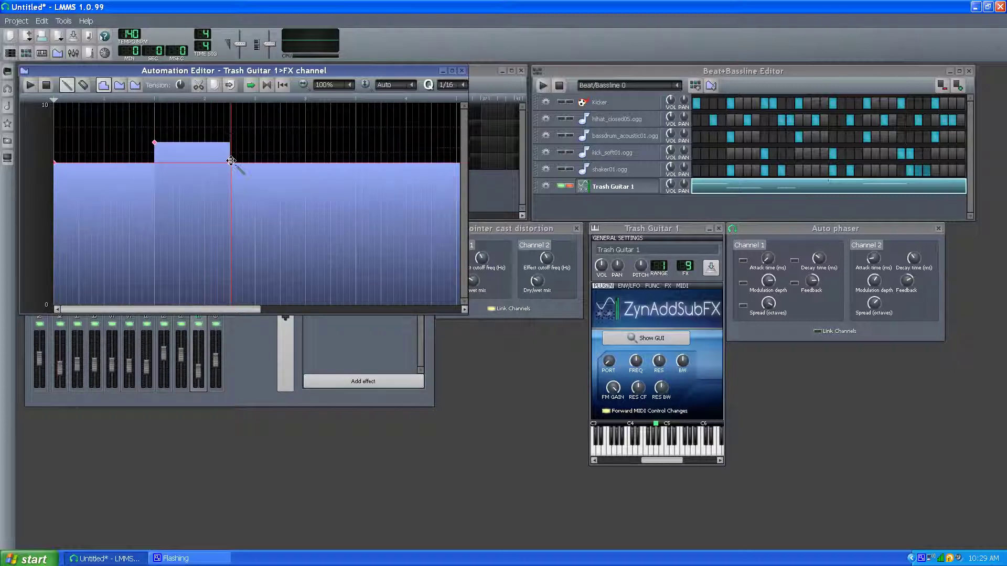
pyautogui.click(279, 124)
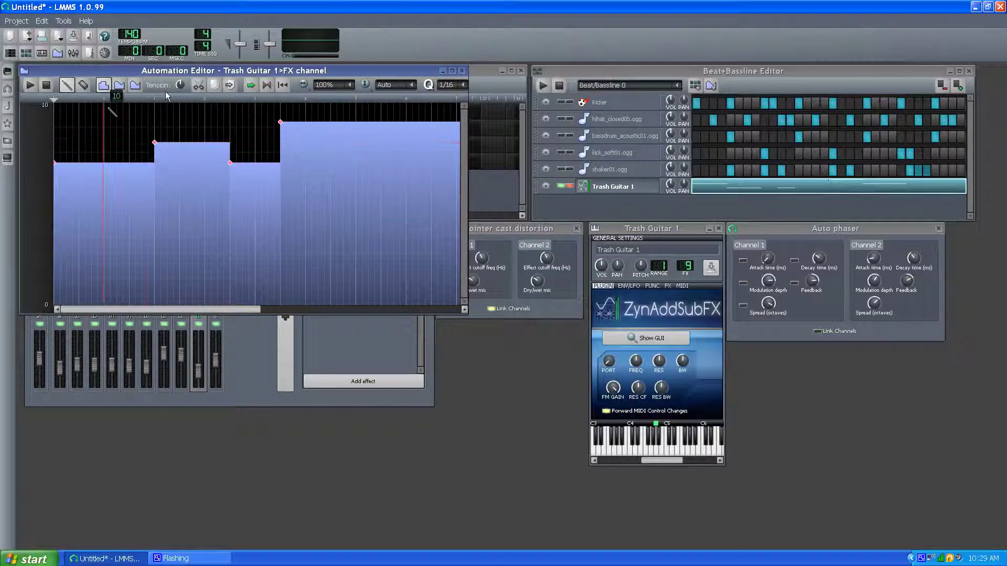
pyautogui.click(462, 71)
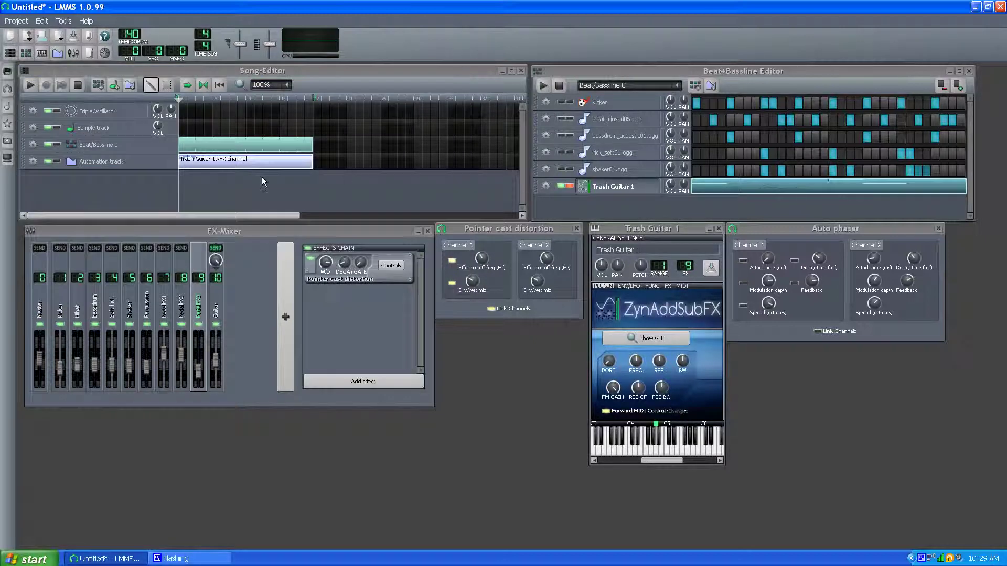
pyautogui.doubleClick(223, 164)
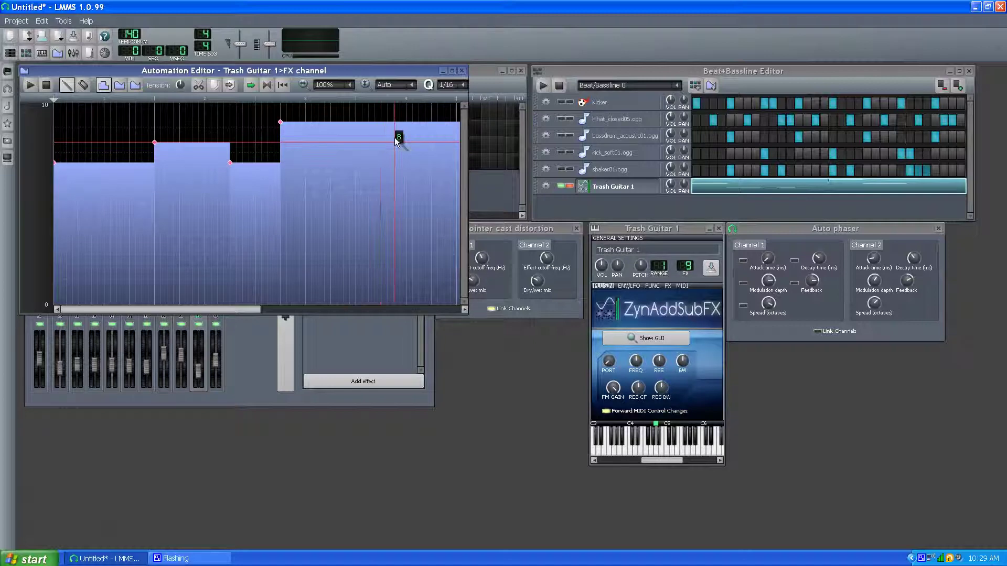
pyautogui.click(356, 163)
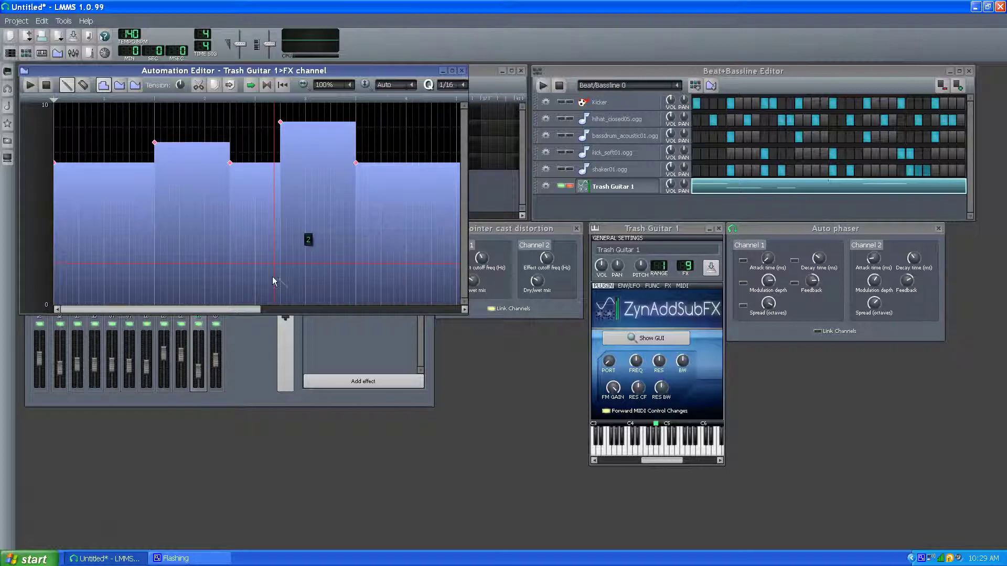
# Step: Try to extend the FX channel automation with further points at 8, 9 and 7, and reopen the pattern to check it
pyautogui.moveTo(245, 309); pyautogui.dragTo(365, 309)
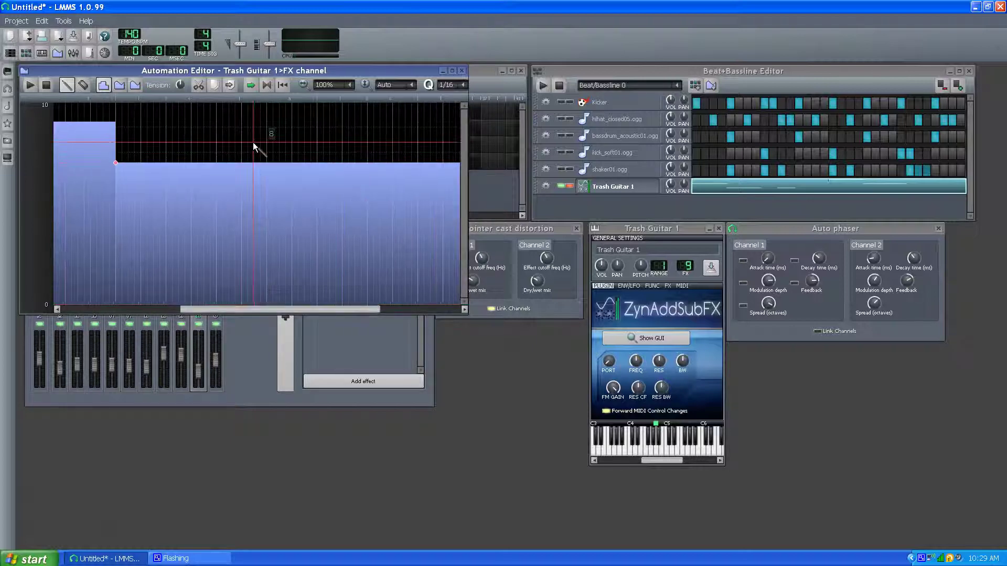
pyautogui.click(265, 141)
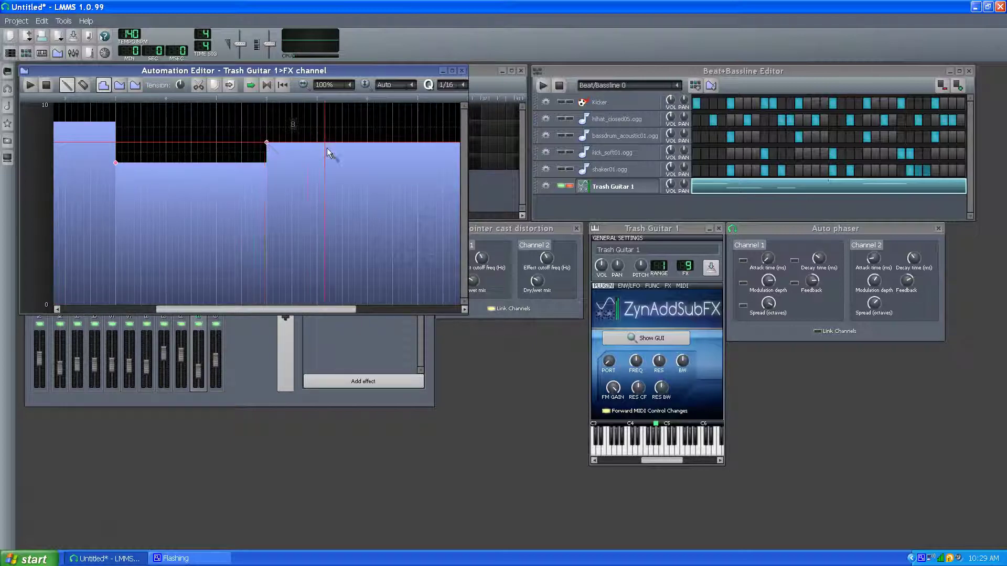
pyautogui.click(381, 122)
pyautogui.moveTo(322, 309); pyautogui.dragTo(373, 315)
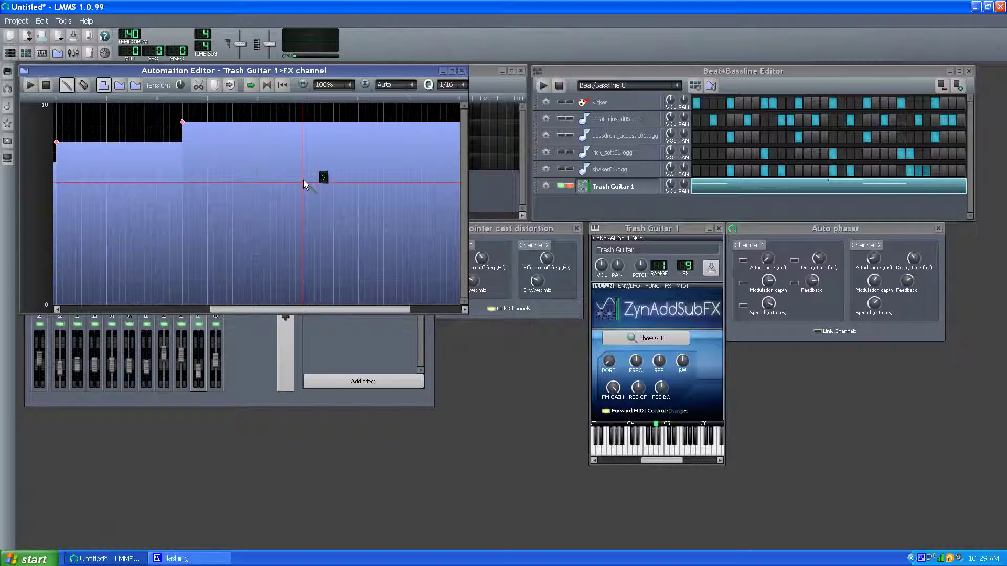
pyautogui.click(314, 163)
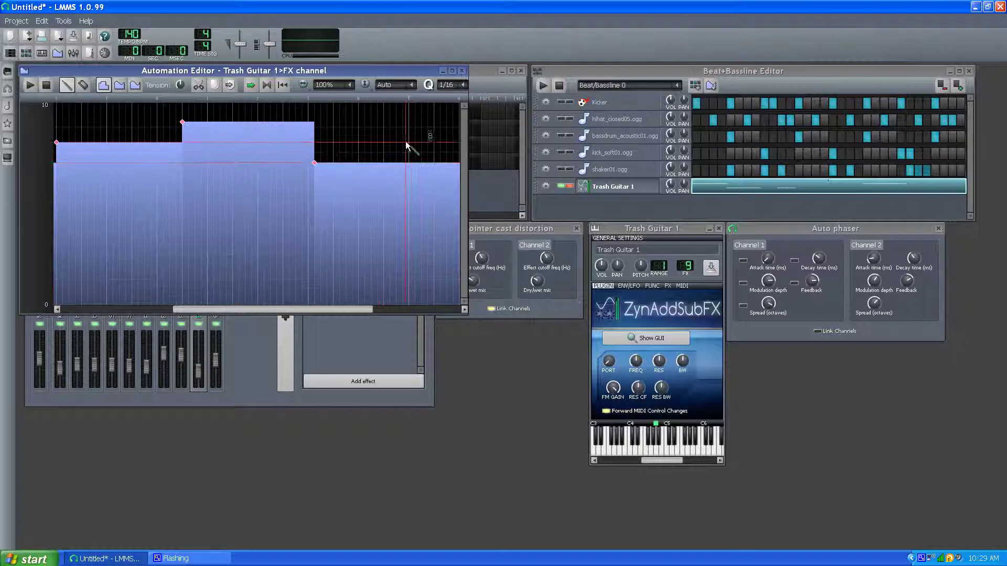
pyautogui.click(460, 70)
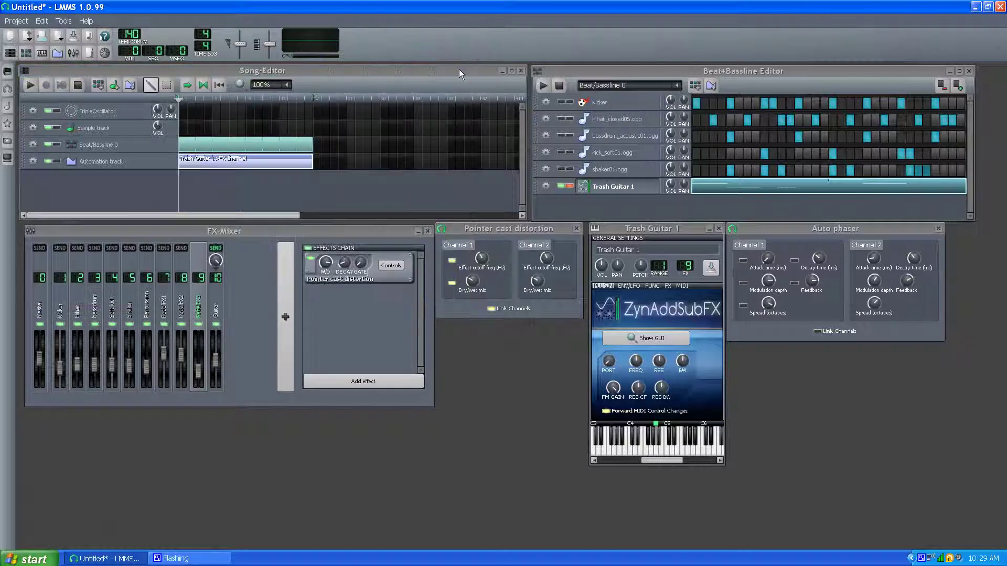
pyautogui.doubleClick(260, 165)
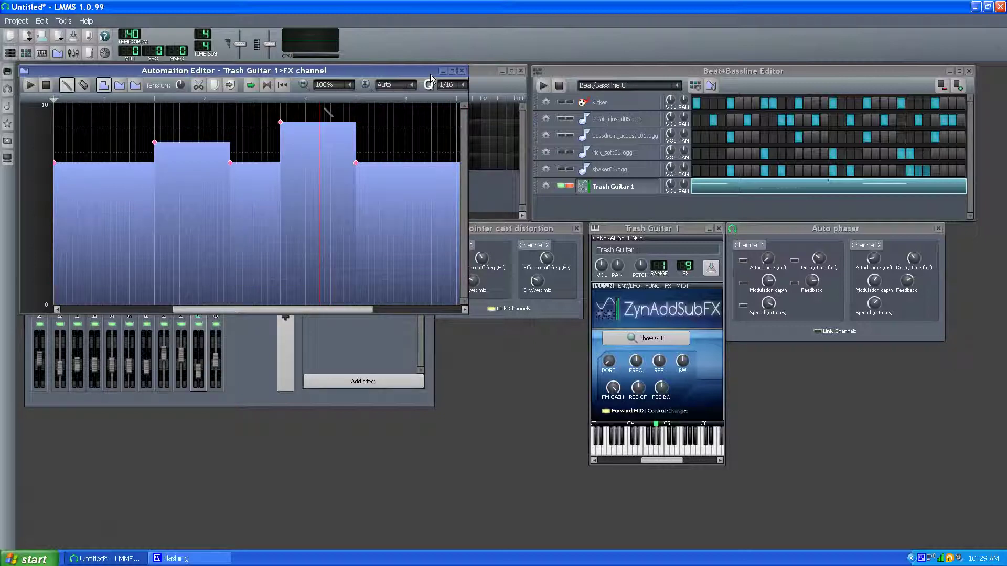
pyautogui.click(461, 71)
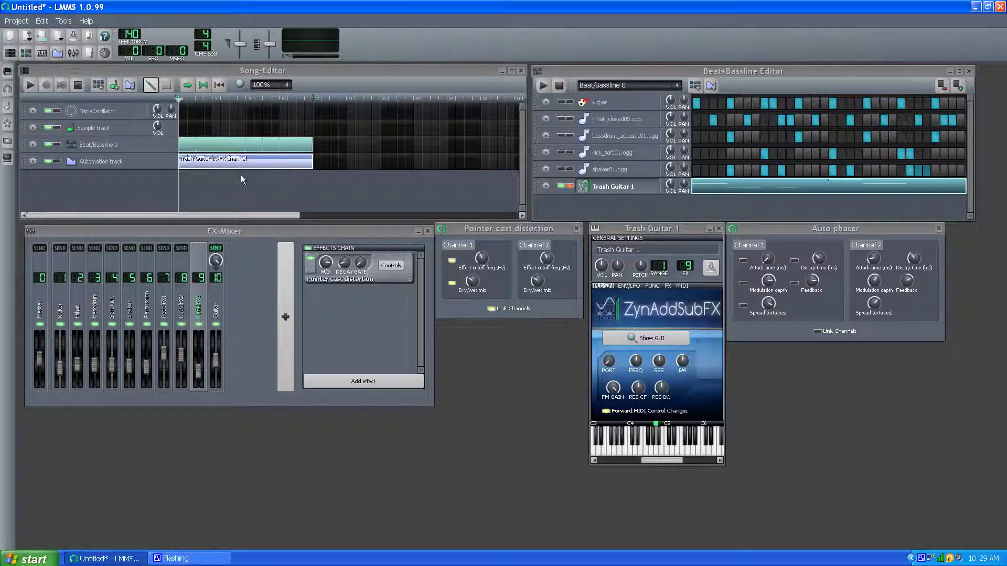
# Step: Extend the later part of the FX channel automation with longer steps at 8, 9 and 7, and close the editor
pyautogui.doubleClick(270, 163)
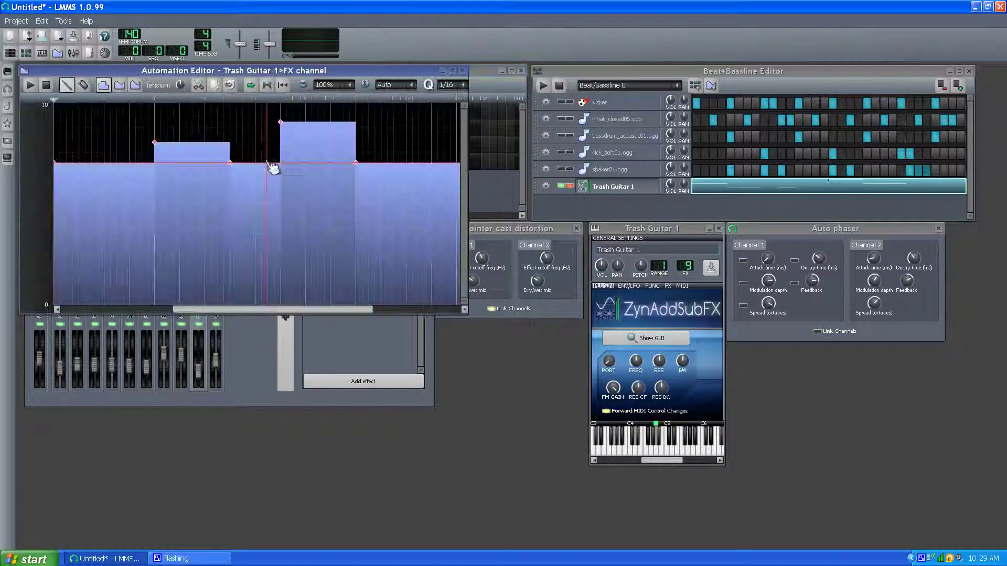
pyautogui.moveTo(277, 309); pyautogui.dragTo(337, 309)
pyautogui.click(167, 183)
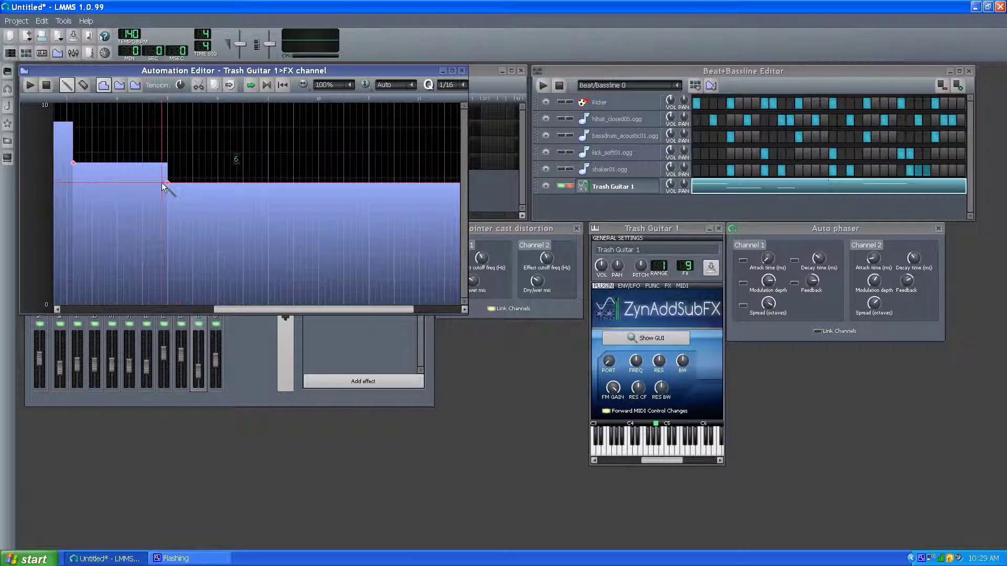
pyautogui.moveTo(168, 181); pyautogui.dragTo(166, 142)
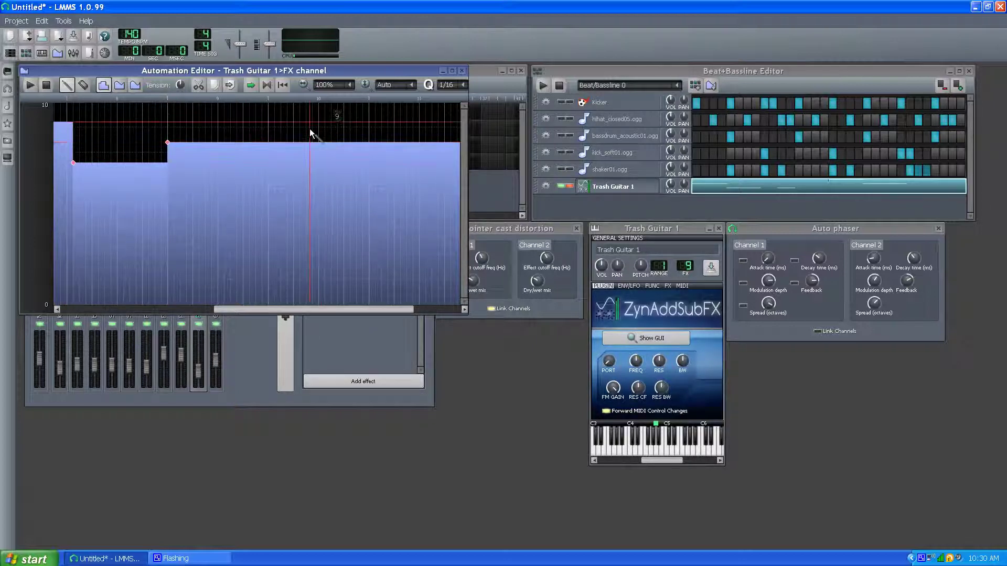
pyautogui.click(369, 125)
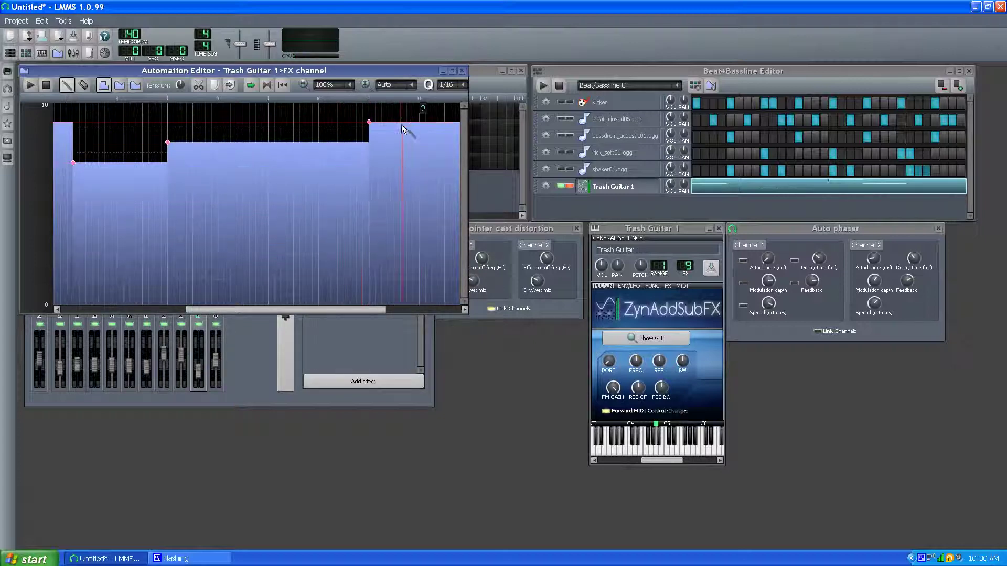
pyautogui.moveTo(286, 309); pyautogui.dragTo(340, 308)
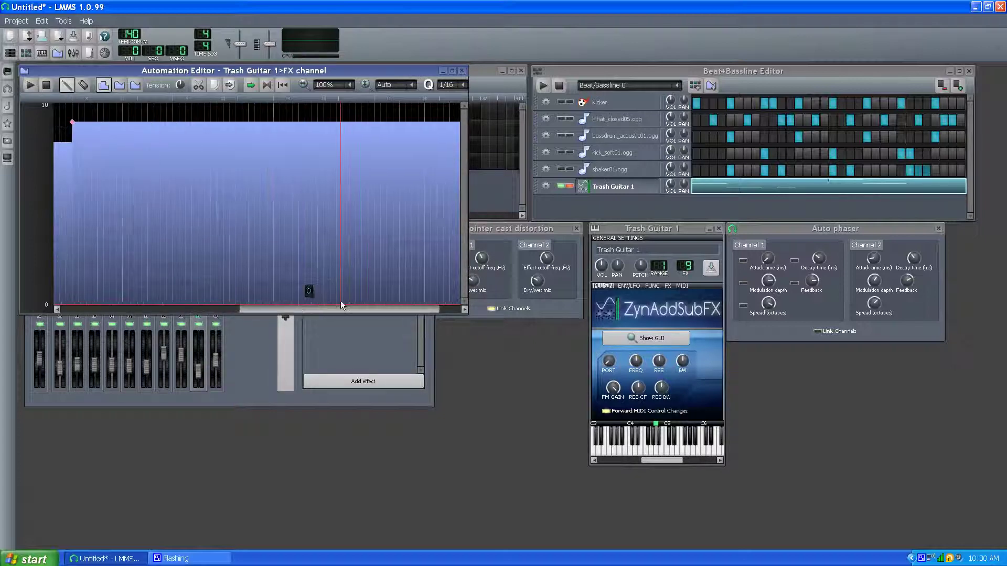
pyautogui.click(297, 160)
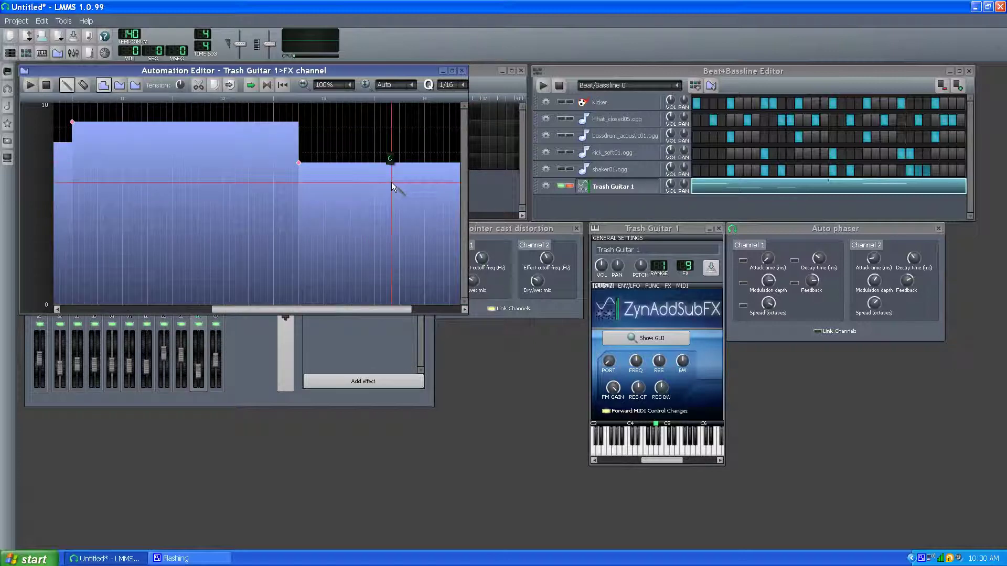
pyautogui.click(462, 70)
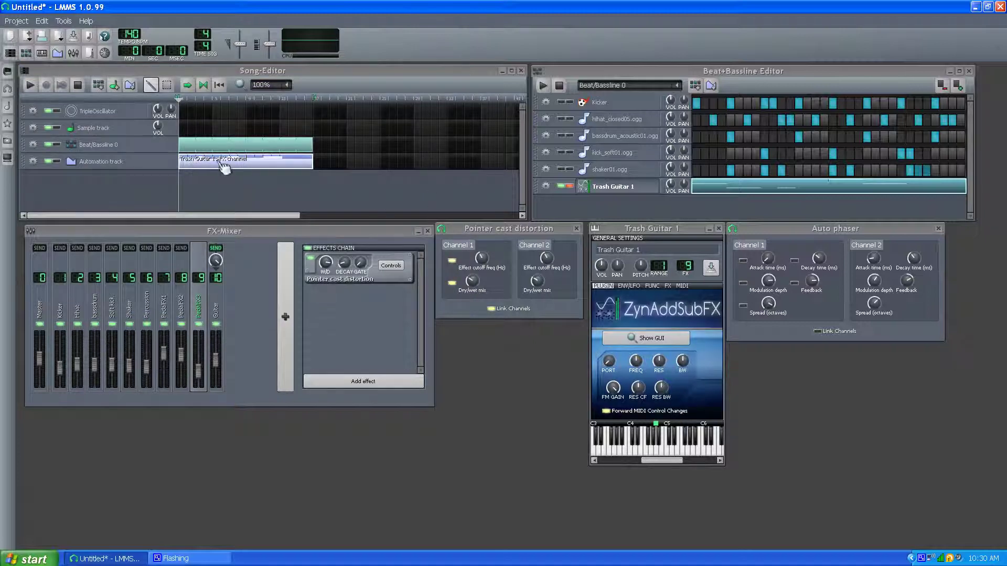
# Step: Lower the Guitar channel's fader slightly in the FX mixer and select that channel
pyautogui.click(77, 85)
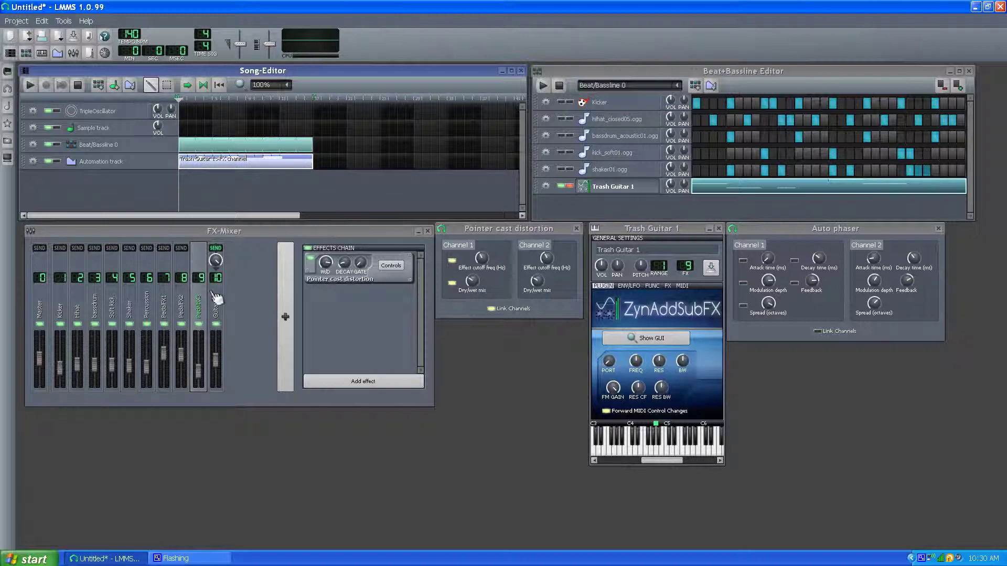
pyautogui.moveTo(220, 359)
pyautogui.mouseDown()
pyautogui.moveTo(227, 353)
pyautogui.moveTo(229, 370)
pyautogui.mouseUp()
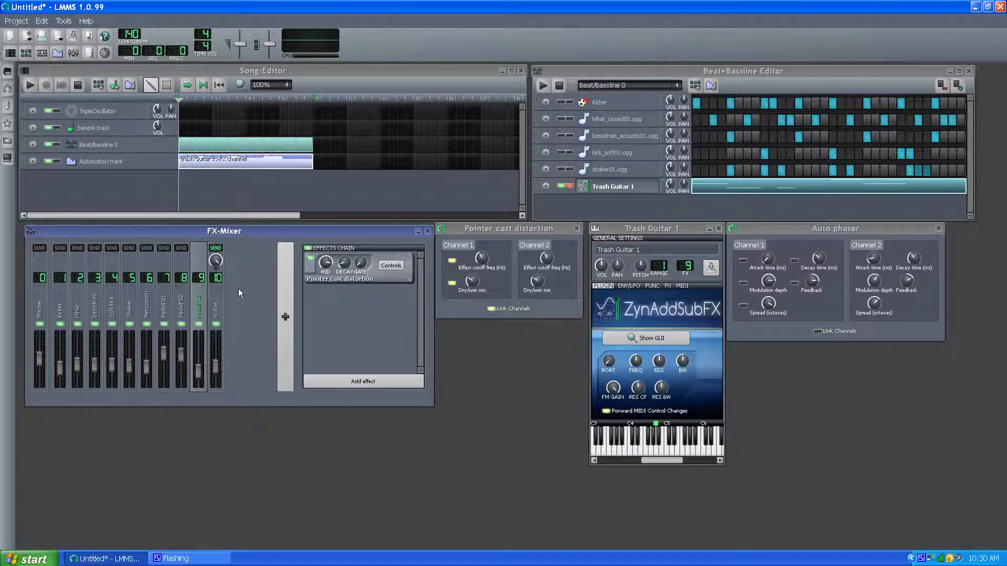
pyautogui.click(220, 299)
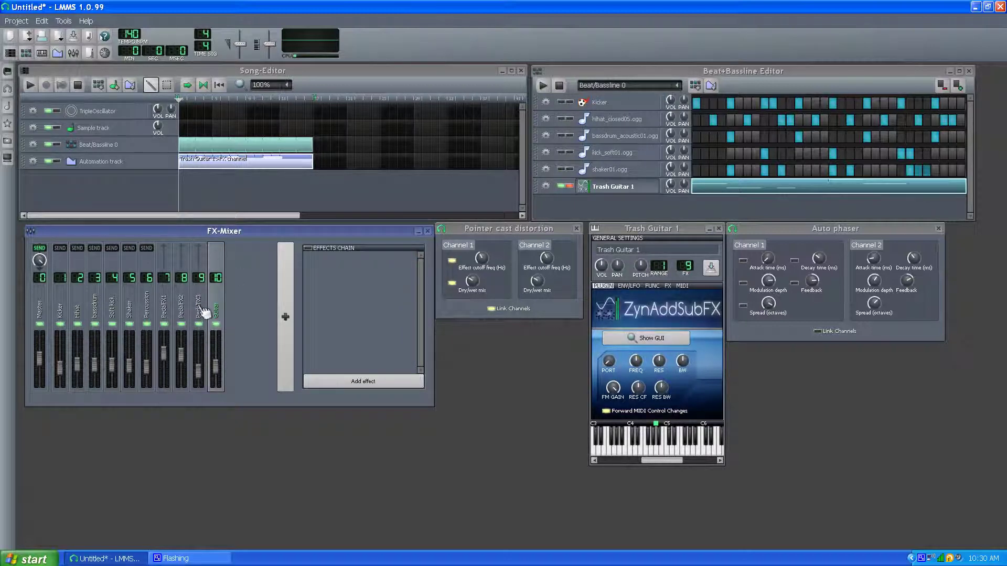
# Step: Select the Percussion channel and add the LADSPA Calf Filter effect to its effects chain
pyautogui.press('Left')
pyautogui.press('Left')
pyautogui.press('Left')
pyautogui.press('Left')
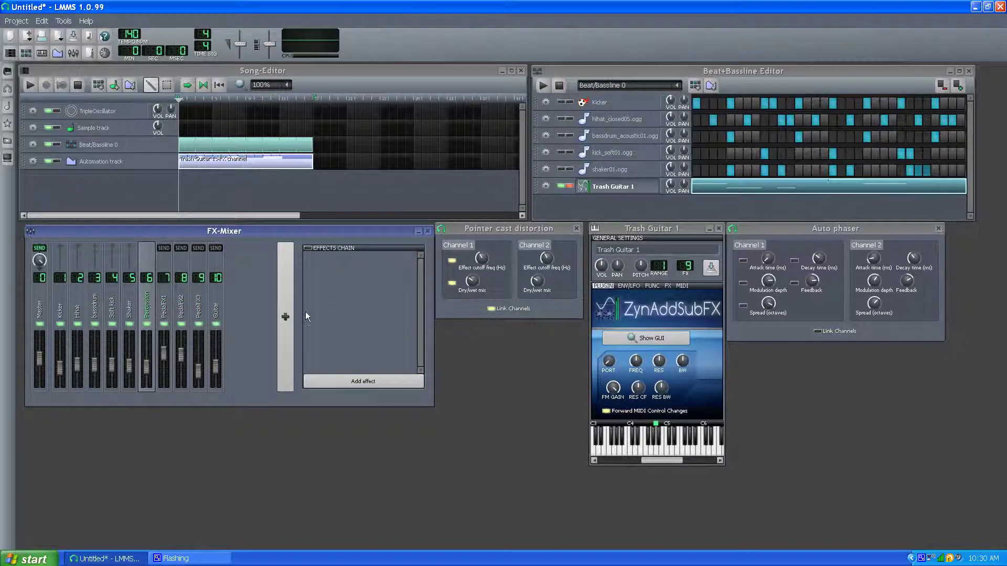
pyautogui.click(355, 381)
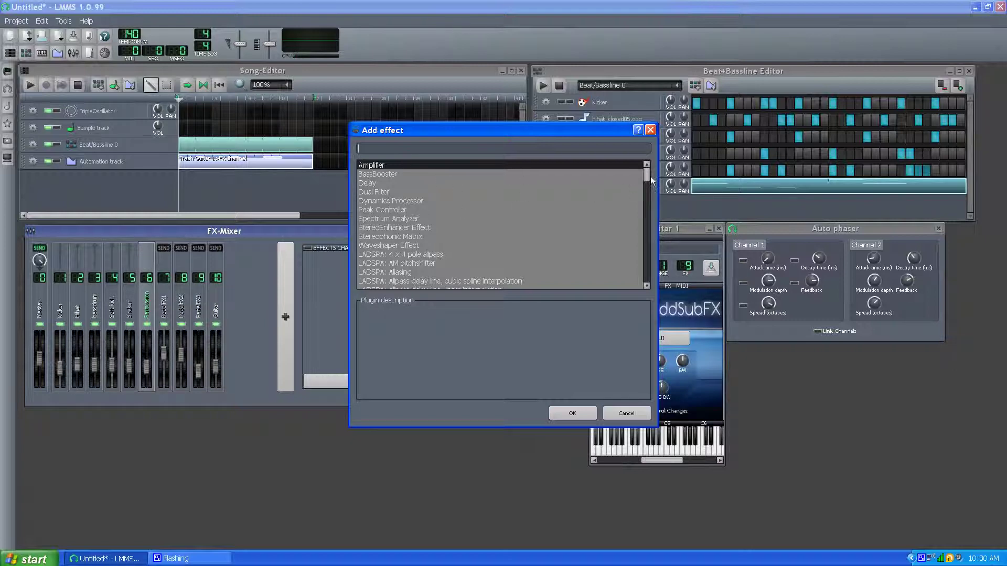
pyautogui.moveTo(646, 178); pyautogui.dragTo(644, 198)
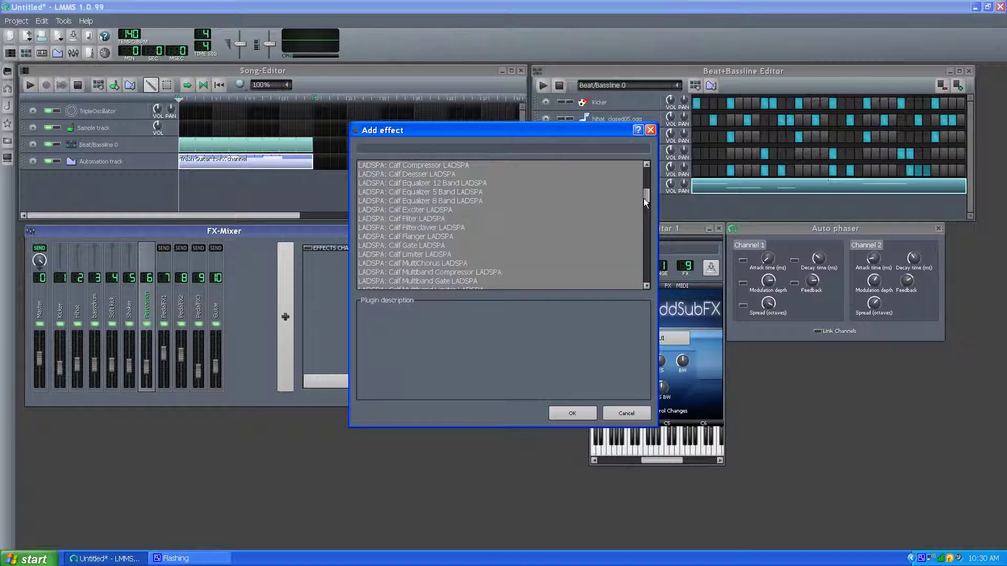
pyautogui.click(417, 218)
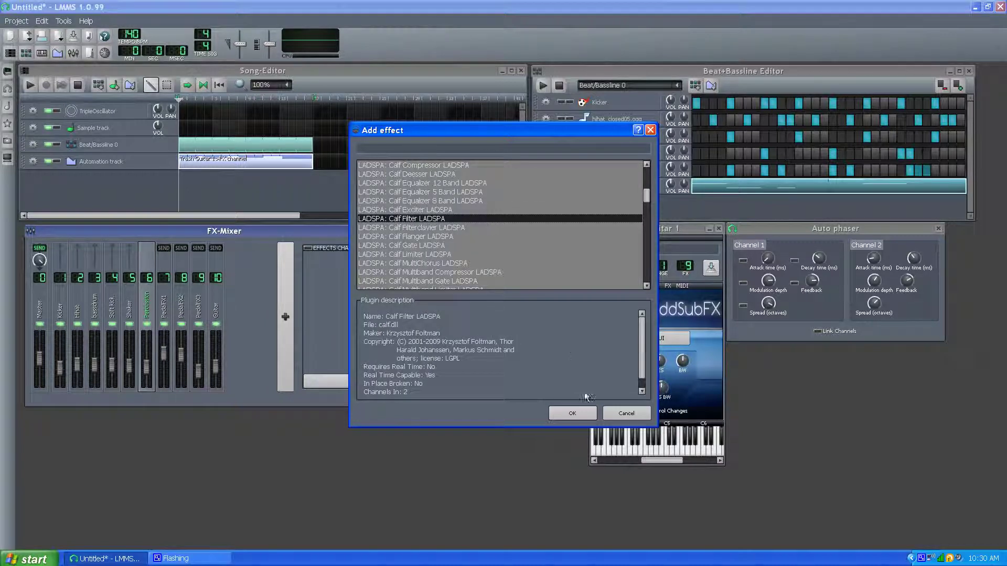
pyautogui.click(574, 409)
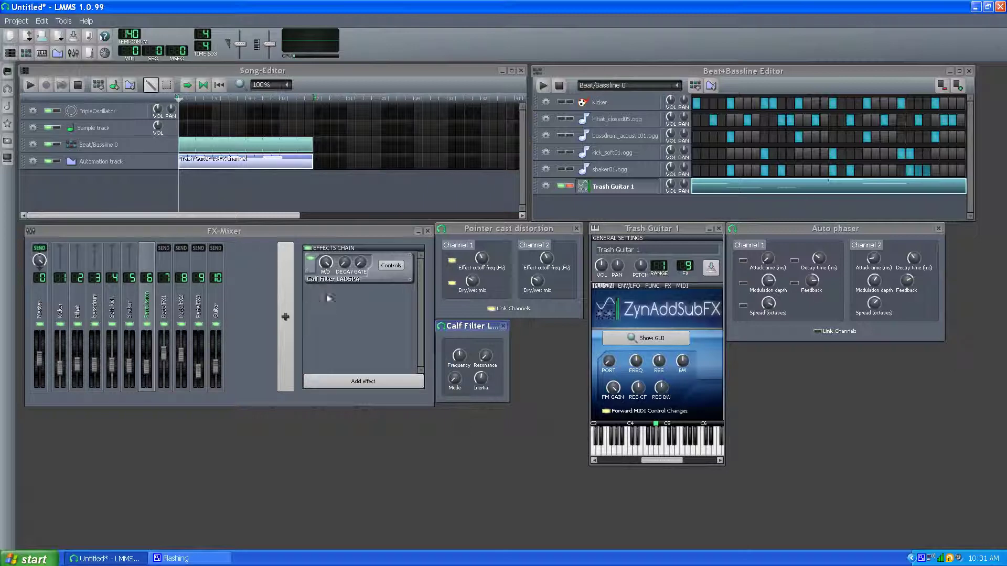
# Step: Turn off Trash Guitar 1's solo, keep the track unmuted and play the song with all tracks
pyautogui.click(572, 186)
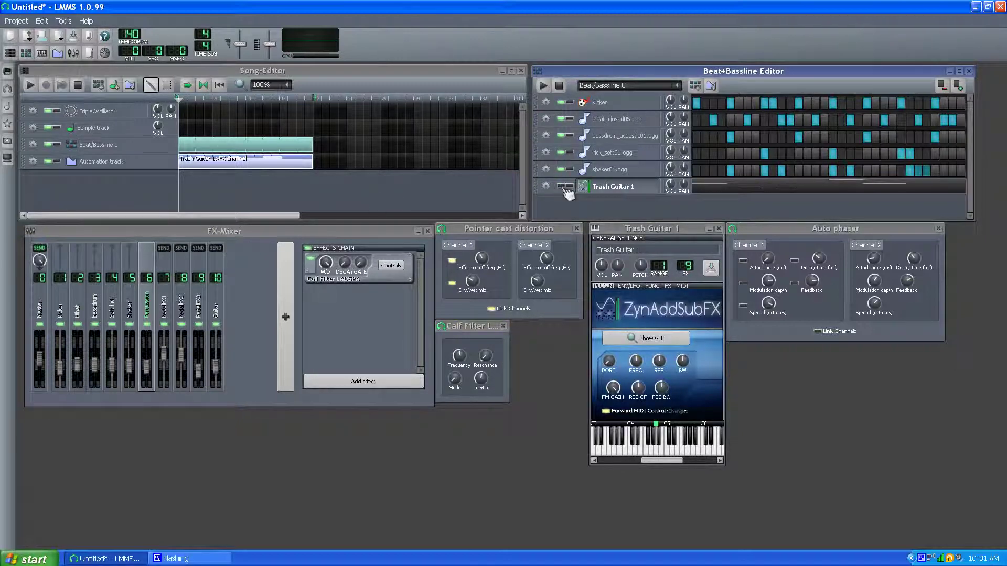
pyautogui.click(566, 188)
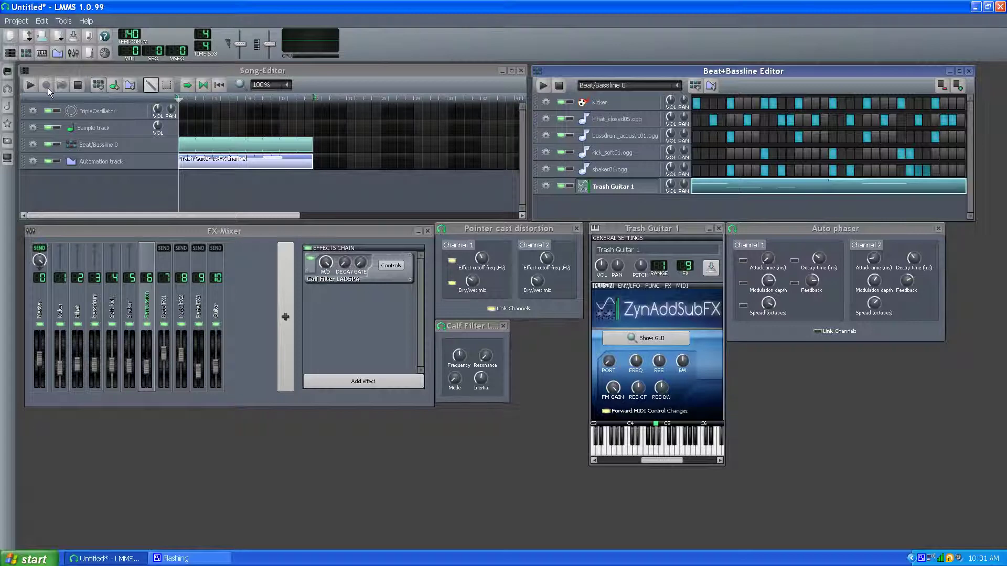
pyautogui.click(70, 85)
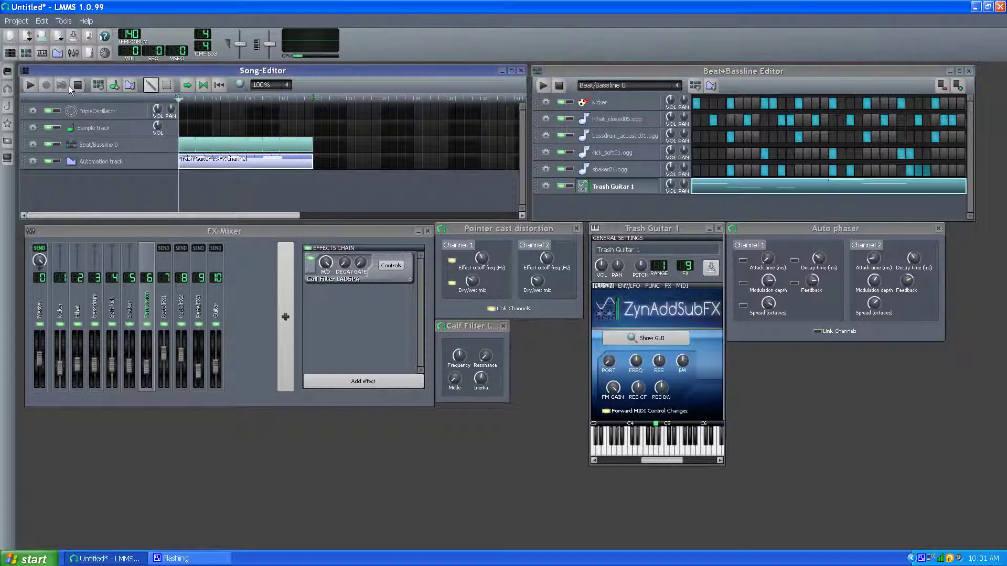
pyautogui.click(28, 85)
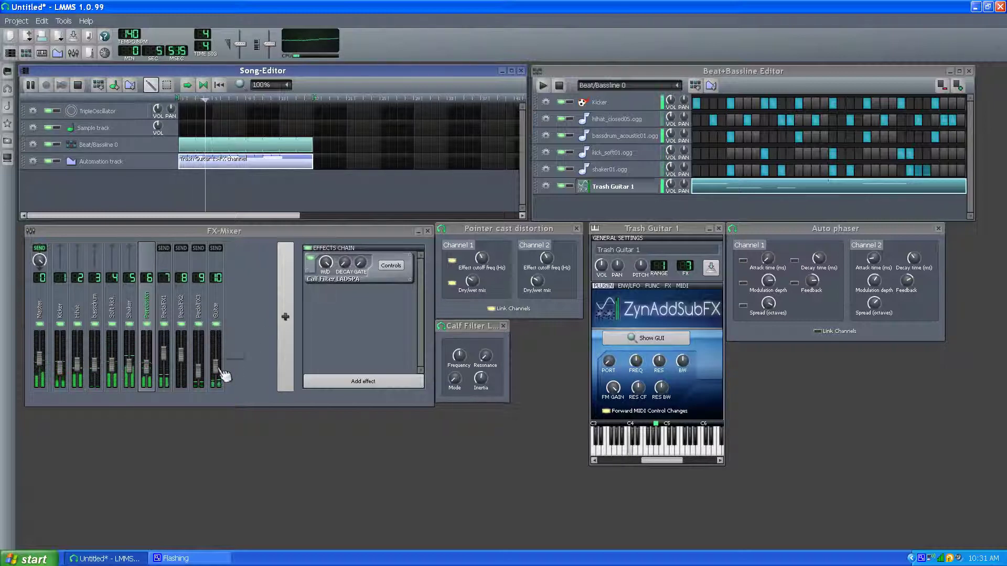
# Step: Balance the song during playback by lowering the Guitar channel's fader and raising the Percussion channel's fader
pyautogui.moveTo(219, 369); pyautogui.dragTo(219, 363)
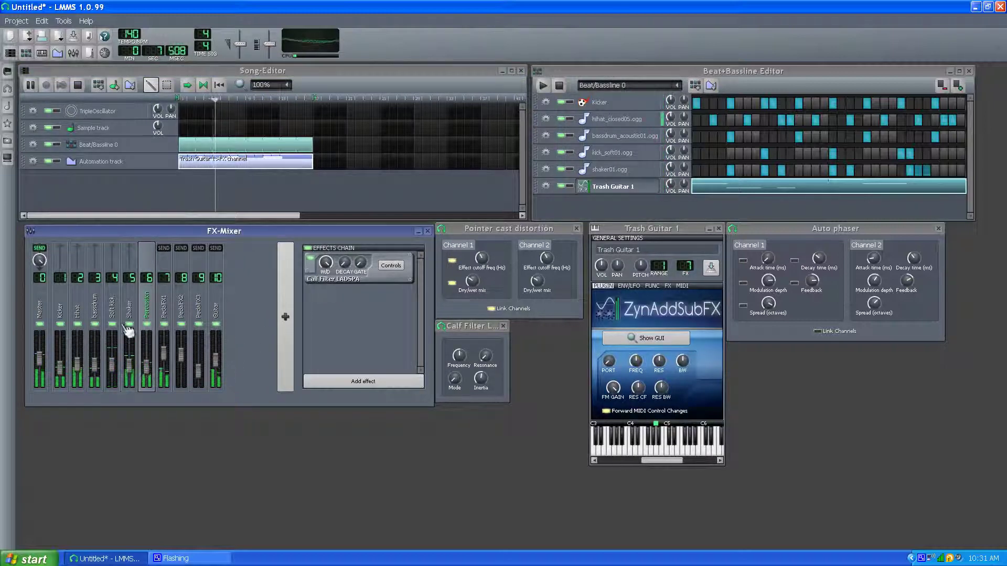
pyautogui.moveTo(148, 361); pyautogui.dragTo(153, 377)
pyautogui.moveTo(151, 378); pyautogui.dragTo(147, 378)
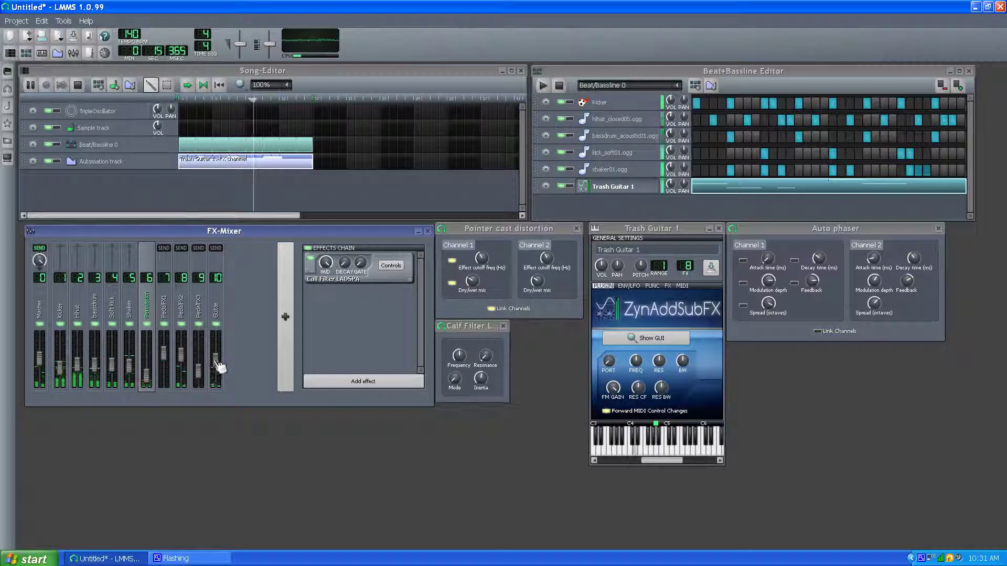
pyautogui.moveTo(218, 363)
pyautogui.mouseDown()
pyautogui.moveTo(218, 342)
pyautogui.moveTo(220, 373)
pyautogui.mouseUp()
pyautogui.moveTo(150, 377); pyautogui.dragTo(149, 356)
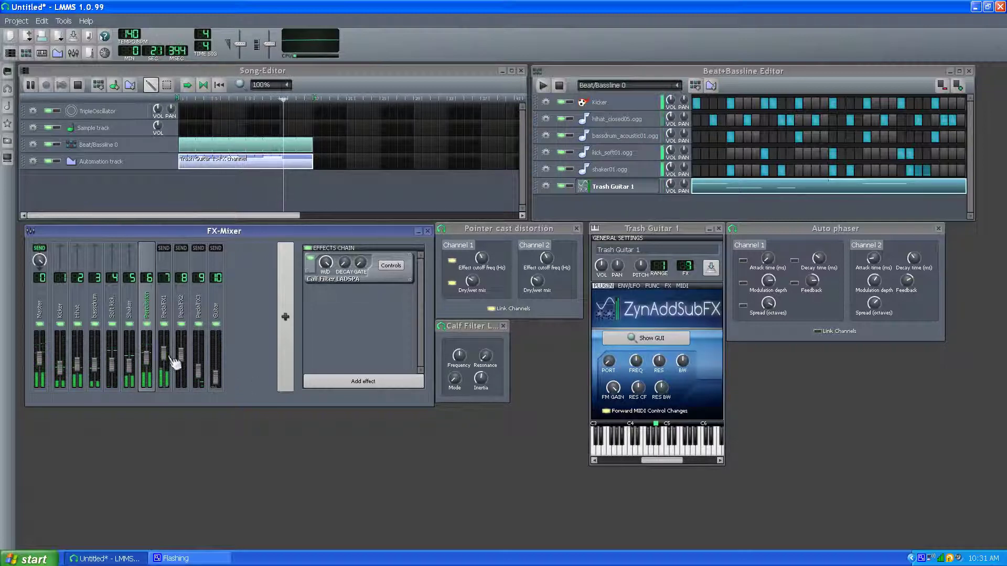
# Step: Rebalance the playing mix by raising the Guitar fader slightly and lowering the Percussion and Master faders, ending with playback stopped
pyautogui.moveTo(224, 381); pyautogui.dragTo(217, 375)
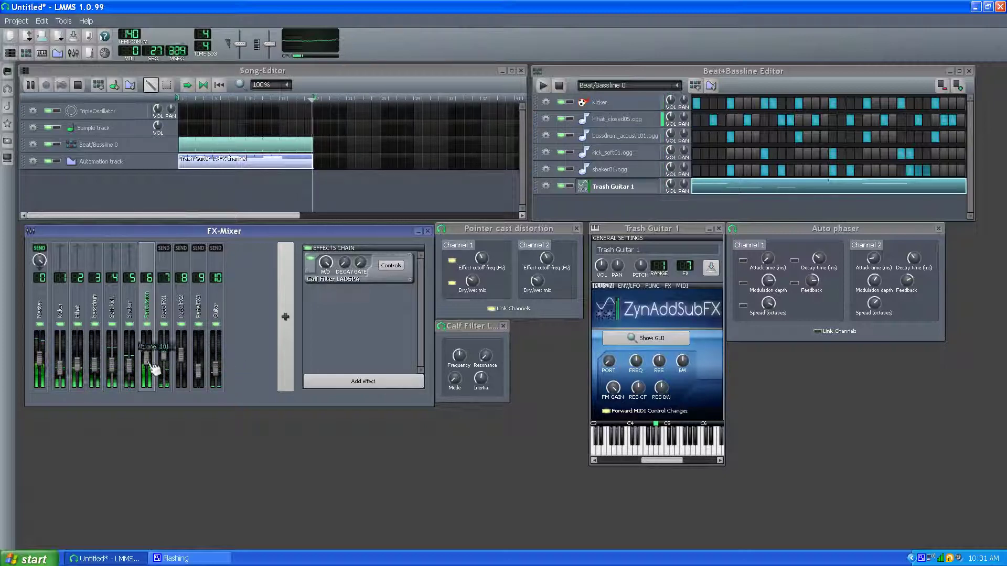
pyautogui.moveTo(148, 361); pyautogui.dragTo(152, 374)
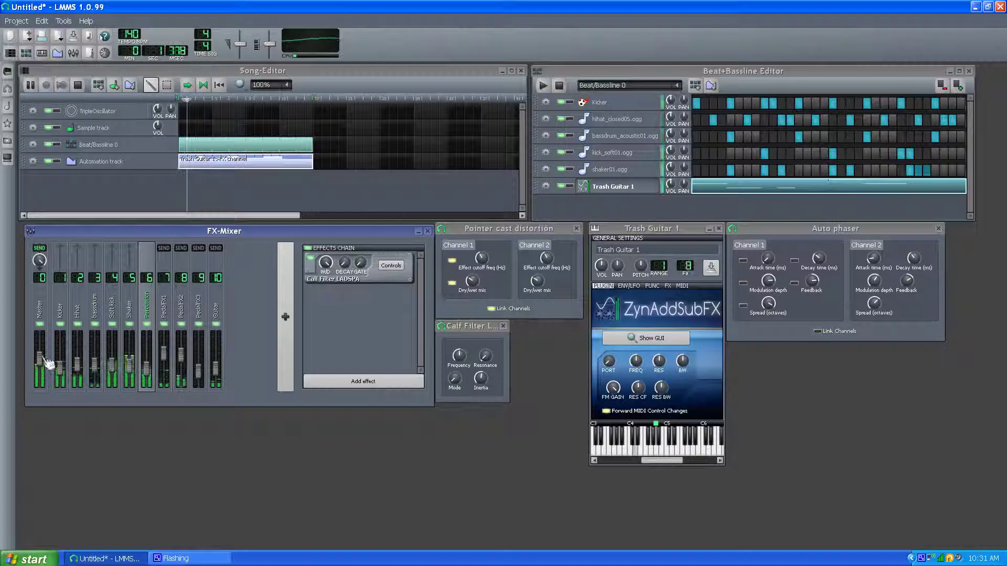
pyautogui.moveTo(45, 355); pyautogui.dragTo(45, 365)
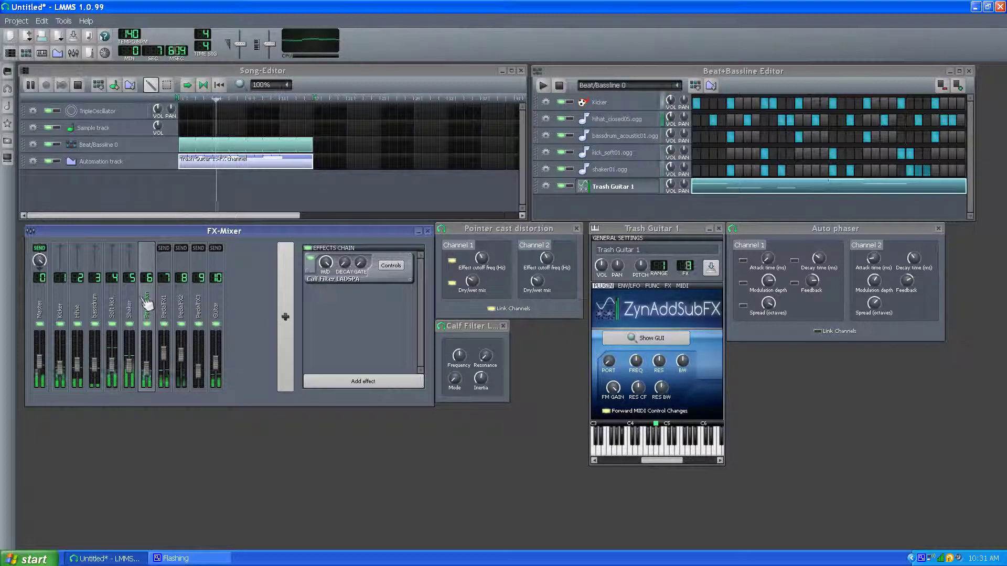
pyautogui.click(216, 310)
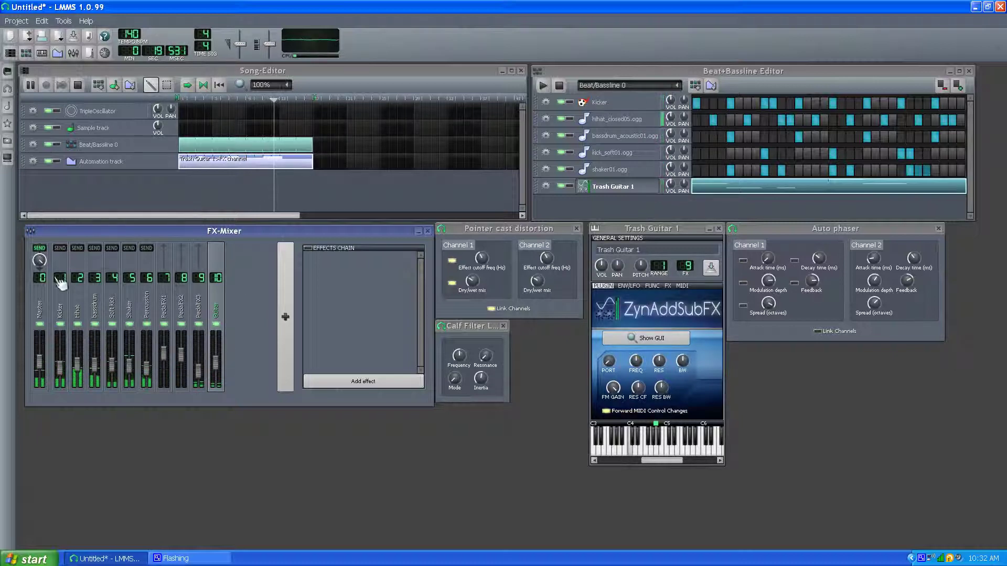
pyautogui.click(77, 84)
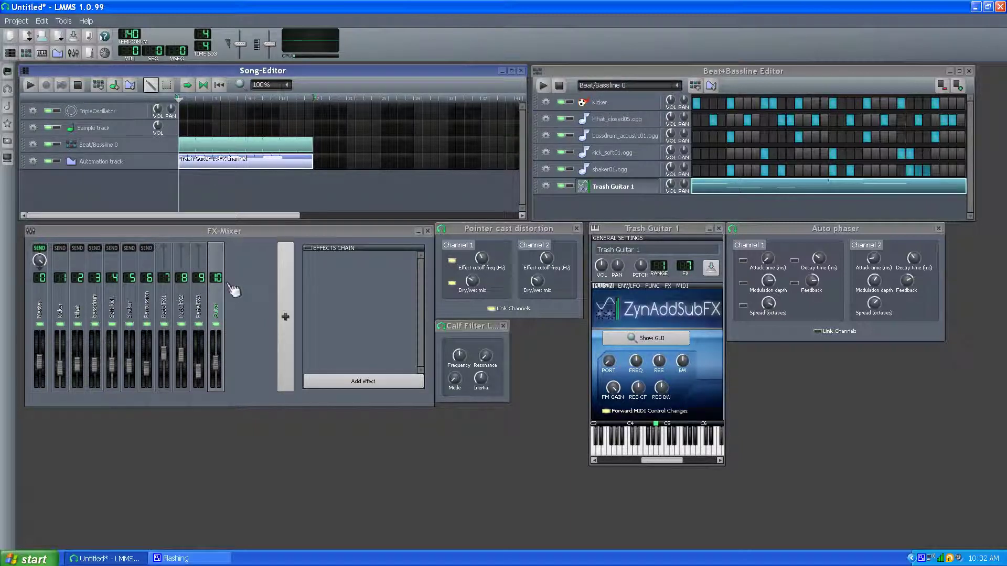
# Step: Add a new FX mixer channel and name it Peak Input
pyautogui.click(285, 317)
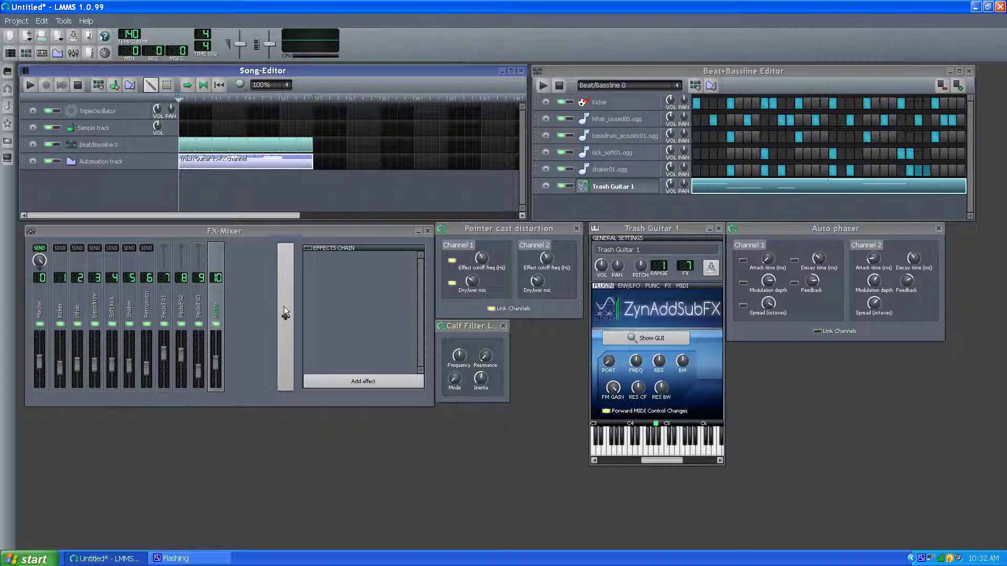
pyautogui.doubleClick(236, 312)
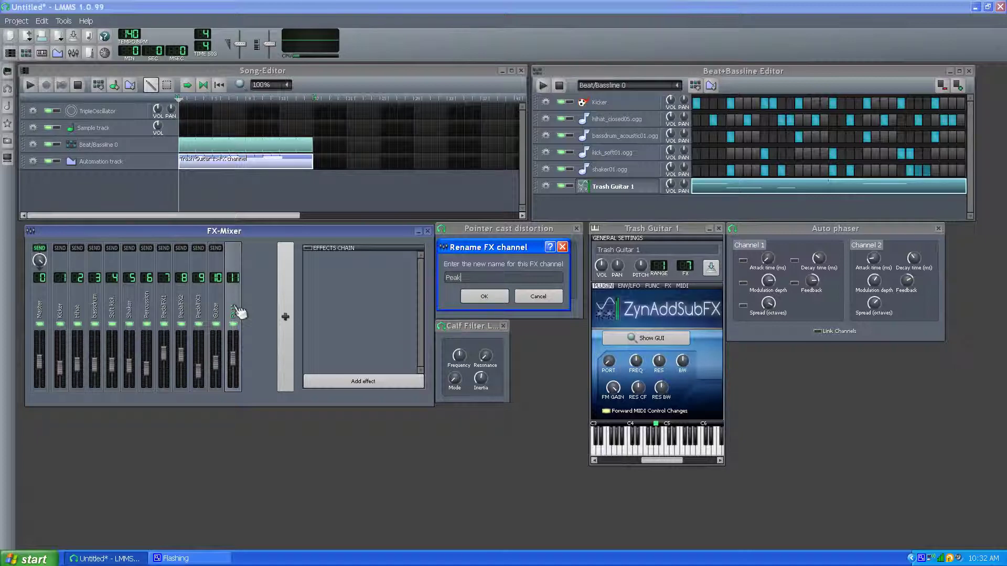
pyautogui.press('Return')
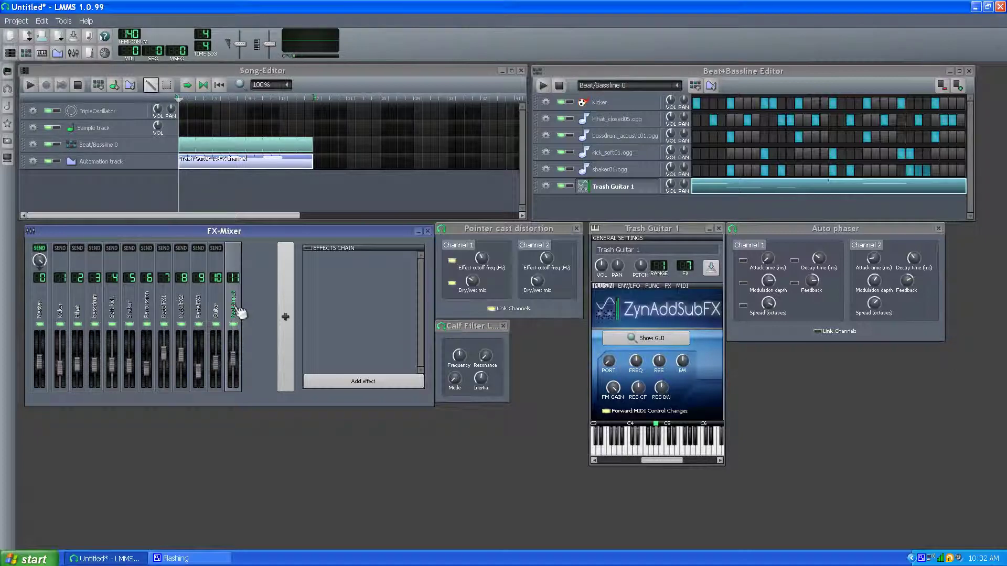
# Step: Add the Peak Controller effect to the Peak Input channel's effects chain
pyautogui.click(352, 382)
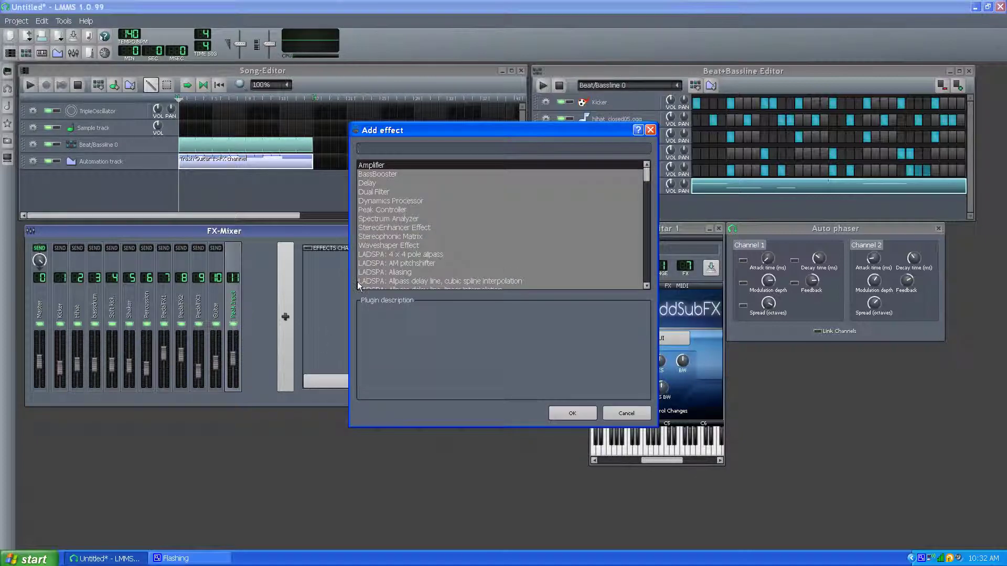
pyautogui.click(373, 209)
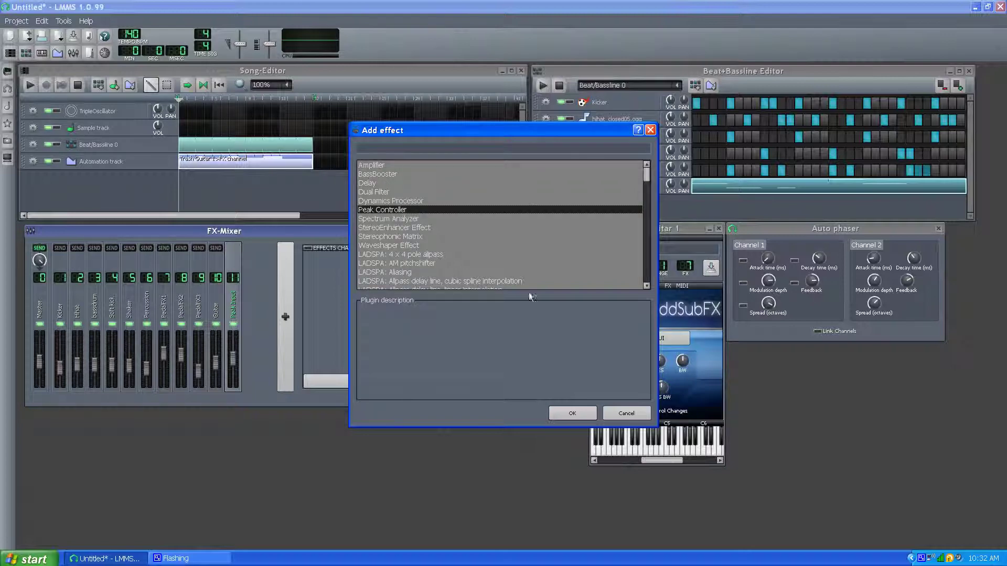
pyautogui.click(563, 411)
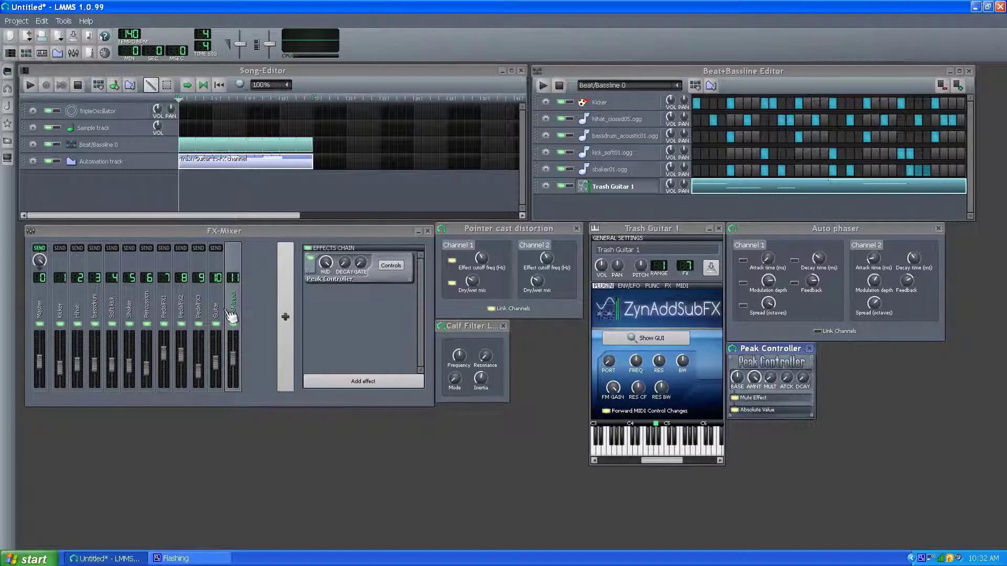
# Step: Route the Bassdrum and Hihat channels to the Peak Input channel with sends, and select Peak Input
pyautogui.click(98, 277)
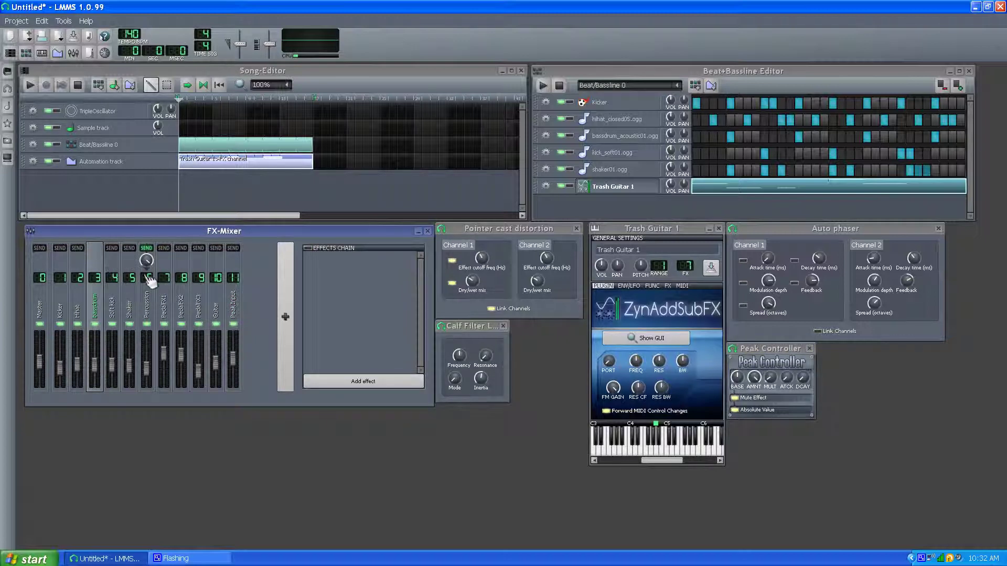
pyautogui.click(234, 250)
pyautogui.click(78, 313)
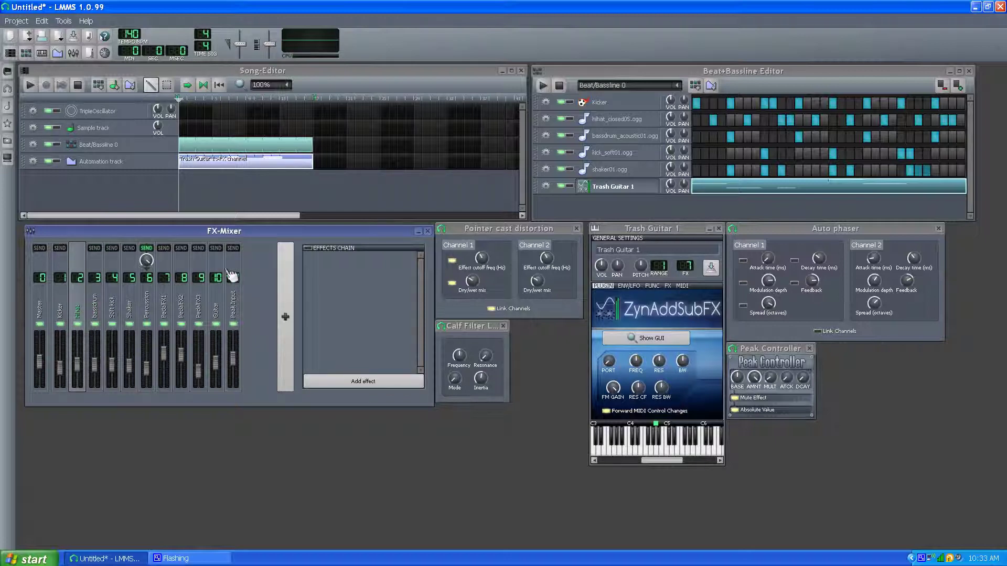
pyautogui.click(233, 248)
pyautogui.moveTo(233, 260); pyautogui.dragTo(234, 261)
pyautogui.click(237, 315)
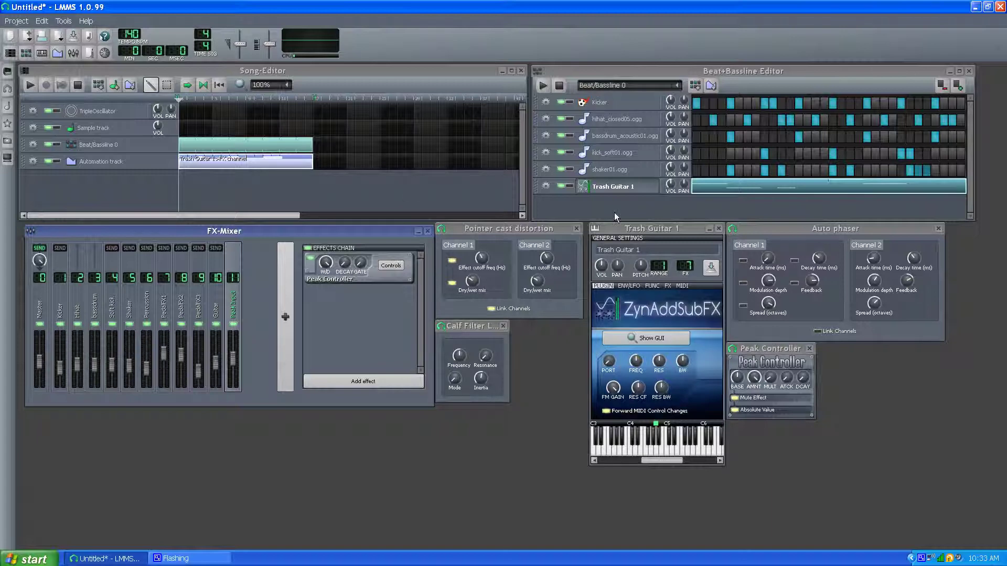
# Step: Close the Trash Guitar 1, Peak Controller, Auto phaser, Pointer cast distortion and Calf Filter windows
pyautogui.click(719, 229)
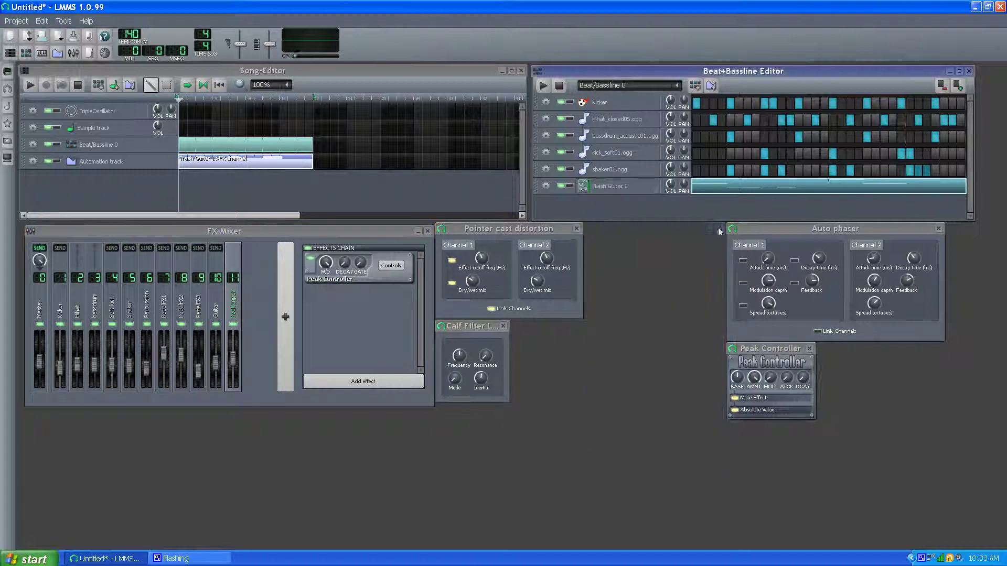
pyautogui.click(809, 348)
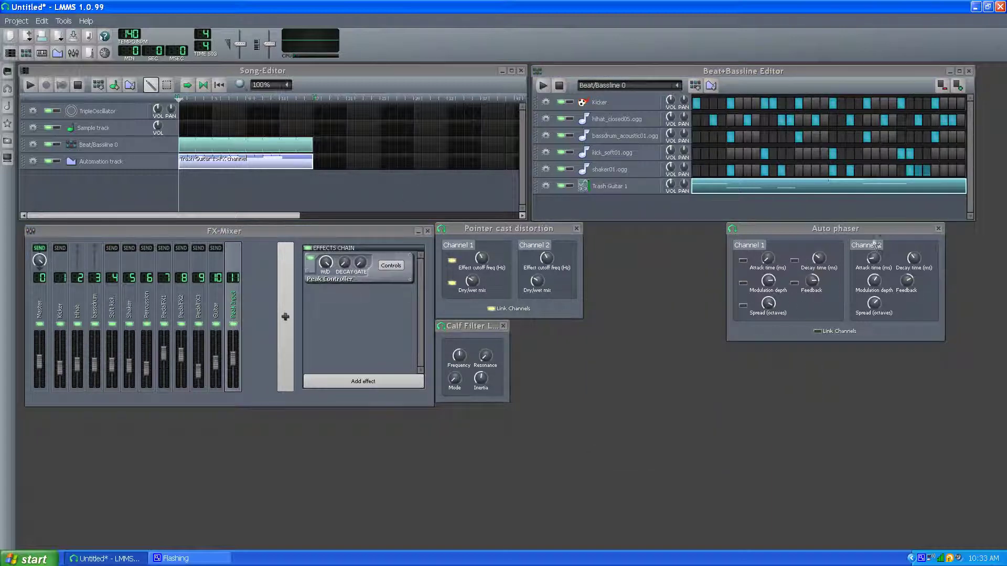
pyautogui.click(937, 228)
pyautogui.click(577, 229)
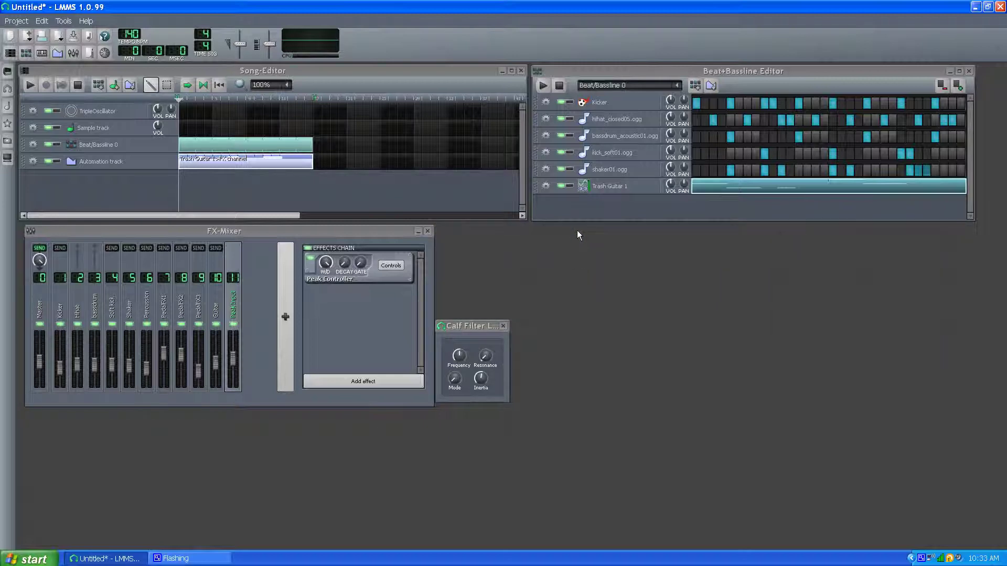
pyautogui.click(502, 326)
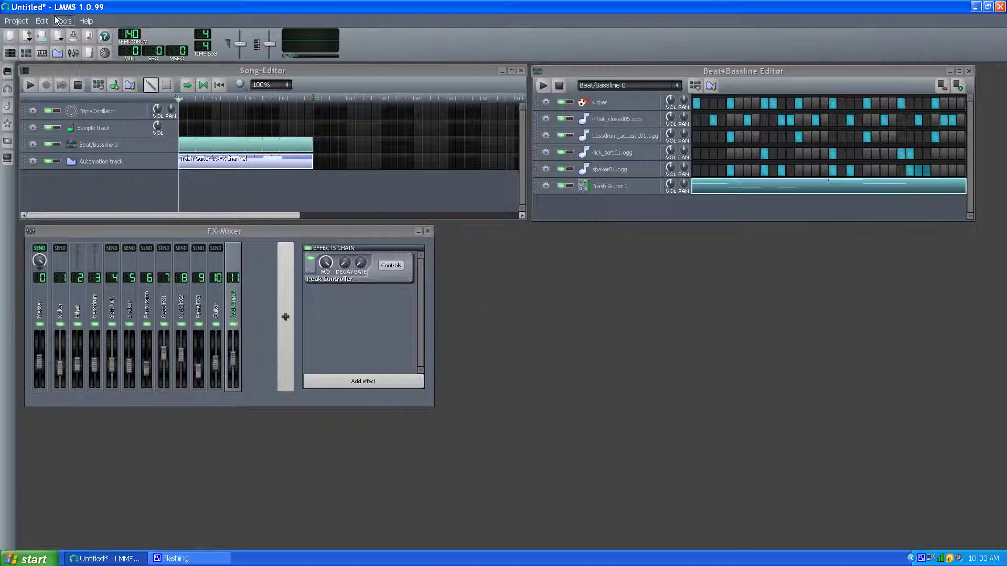
# Step: Show the Controller Rack and rename its peak controller as Peak 1
pyautogui.click(104, 53)
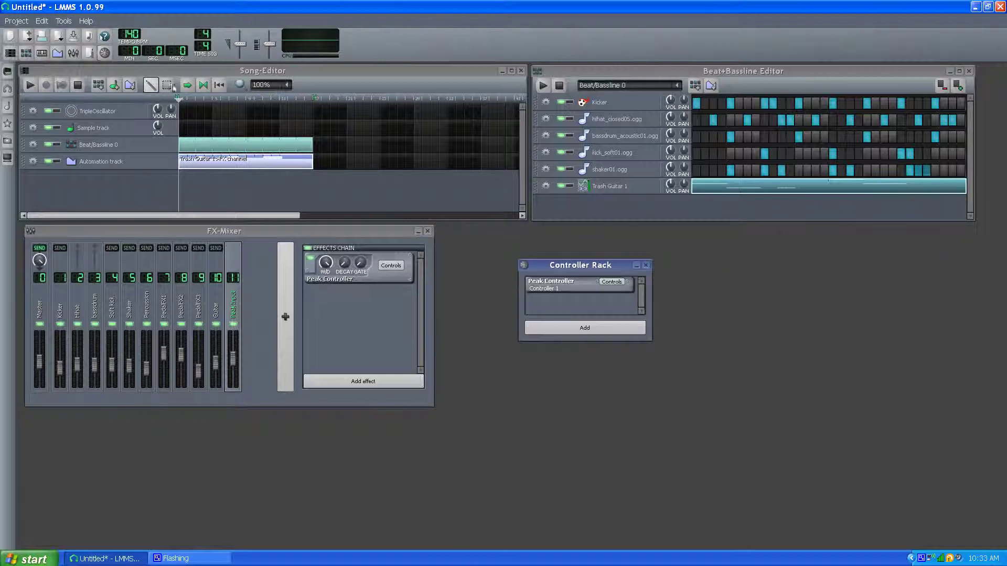
pyautogui.moveTo(561, 266); pyautogui.dragTo(596, 255)
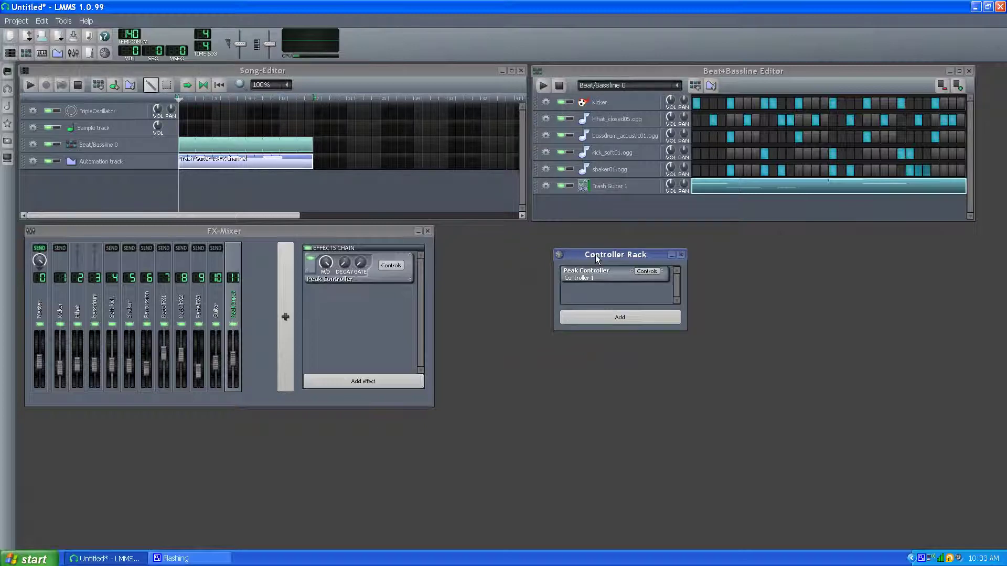
pyautogui.doubleClick(578, 279)
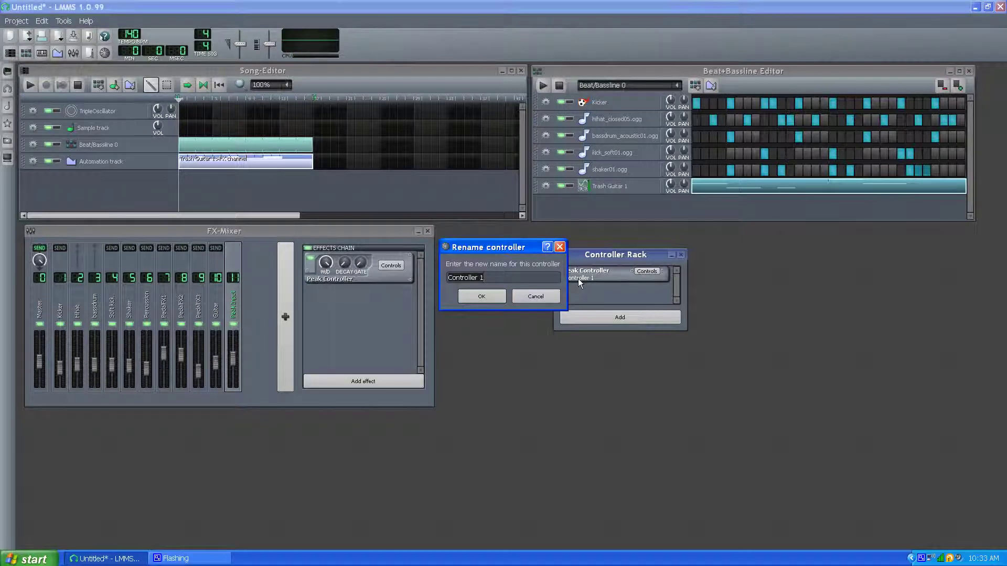
pyautogui.hotkey('ctrl', 'a')
pyautogui.write('Peak 1')
pyautogui.press('Return')
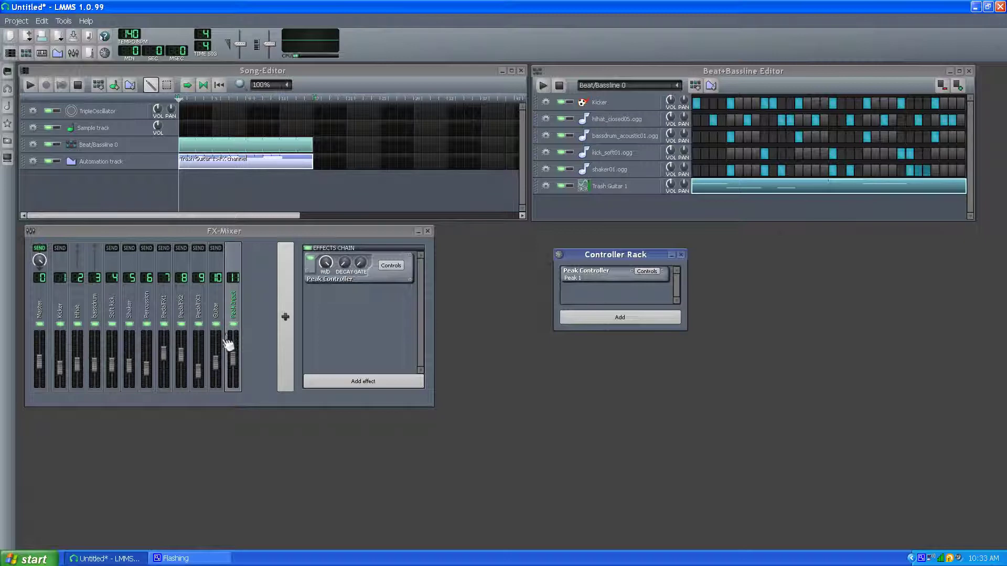
# Step: Connect the Channel 1 Spread (octaves) knob of PedalFX2's Auto phaser to the user controller Peak 1
pyautogui.click(202, 313)
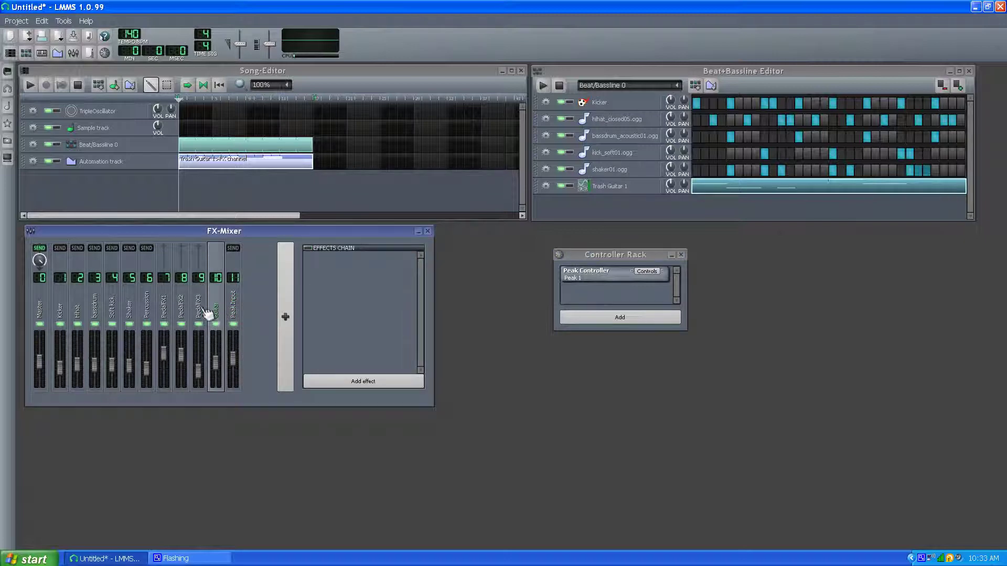
pyautogui.click(187, 313)
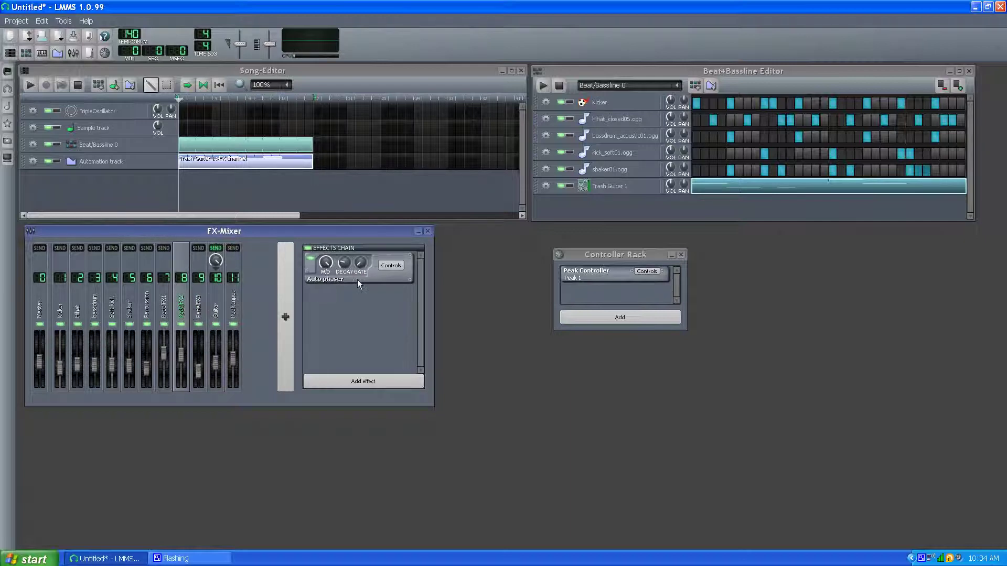
pyautogui.click(391, 266)
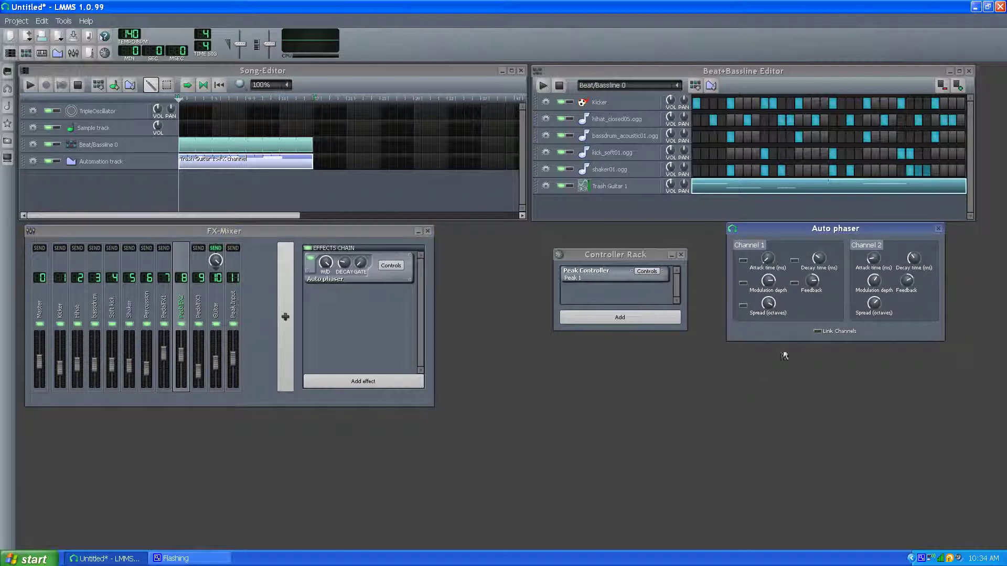
pyautogui.rightClick(775, 313)
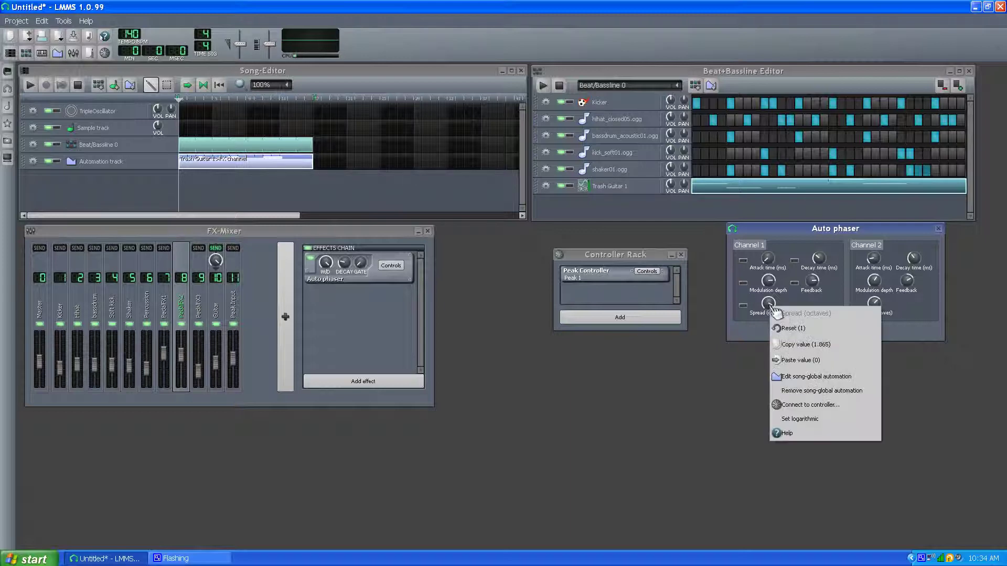
pyautogui.click(818, 398)
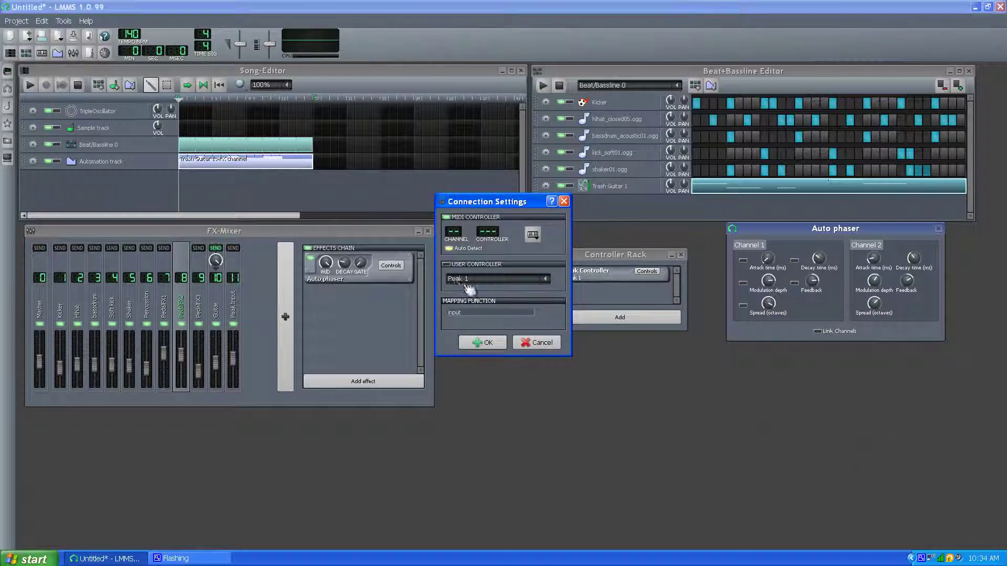
pyautogui.moveTo(466, 206); pyautogui.dragTo(493, 332)
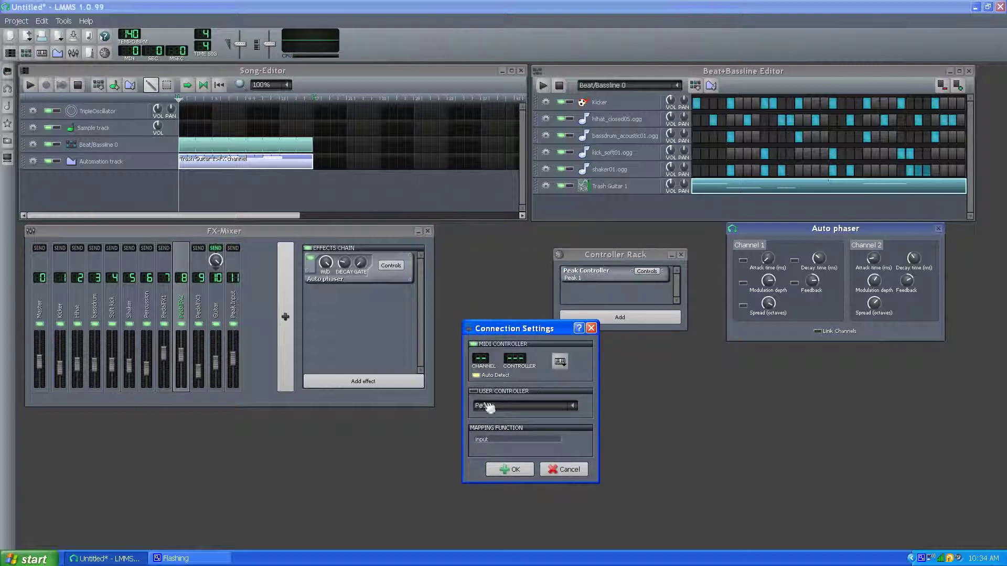
pyautogui.click(474, 392)
pyautogui.click(509, 469)
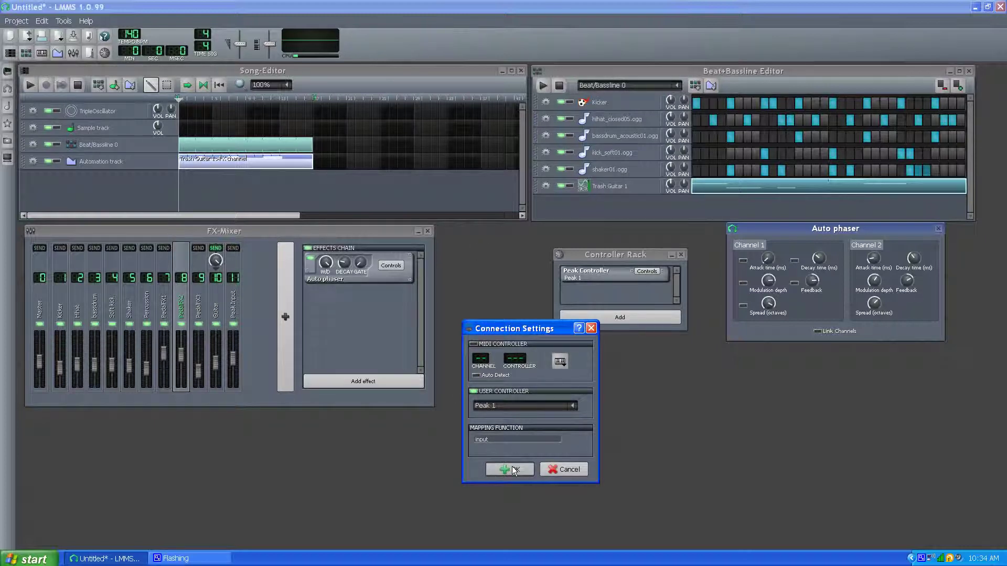
# Step: Add an LFO controller to the Controller Rack and name it LFO 1
pyautogui.click(610, 323)
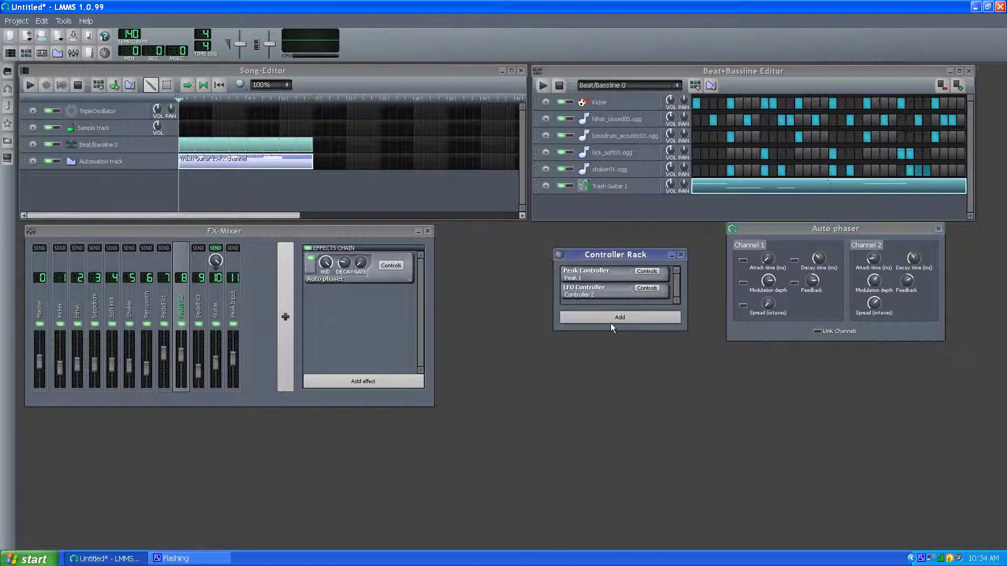
pyautogui.doubleClick(580, 292)
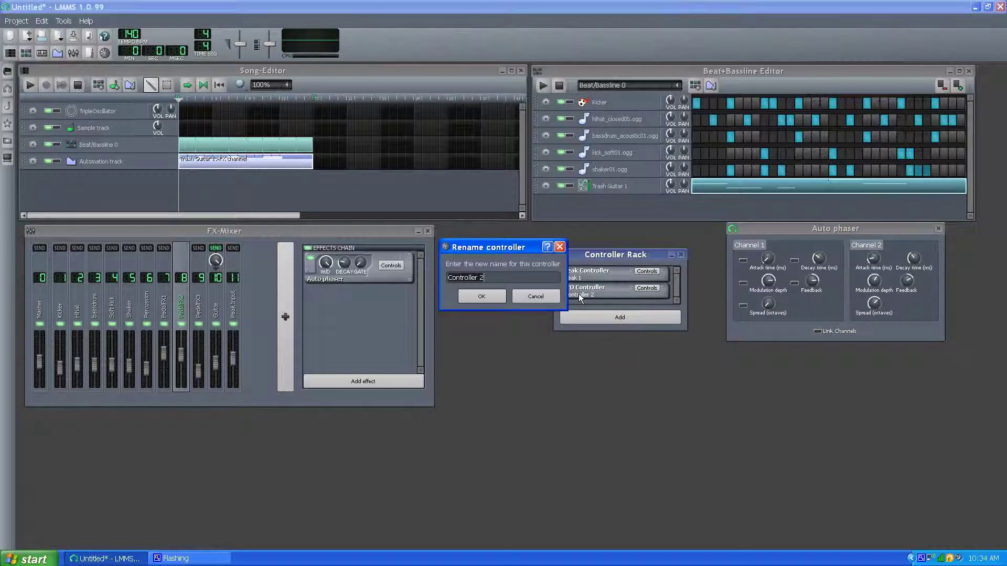
pyautogui.write('LFO 11')
pyautogui.press('Return')
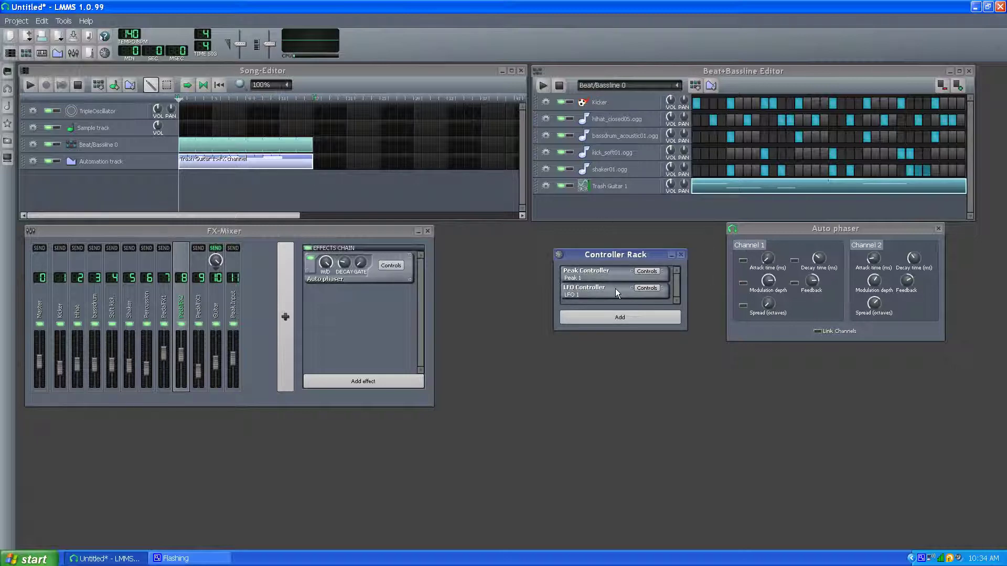
# Step: Place the Controller Rack and Auto phaser windows closer together and play the song to watch the controlled knob
pyautogui.moveTo(593, 258); pyautogui.dragTo(495, 248)
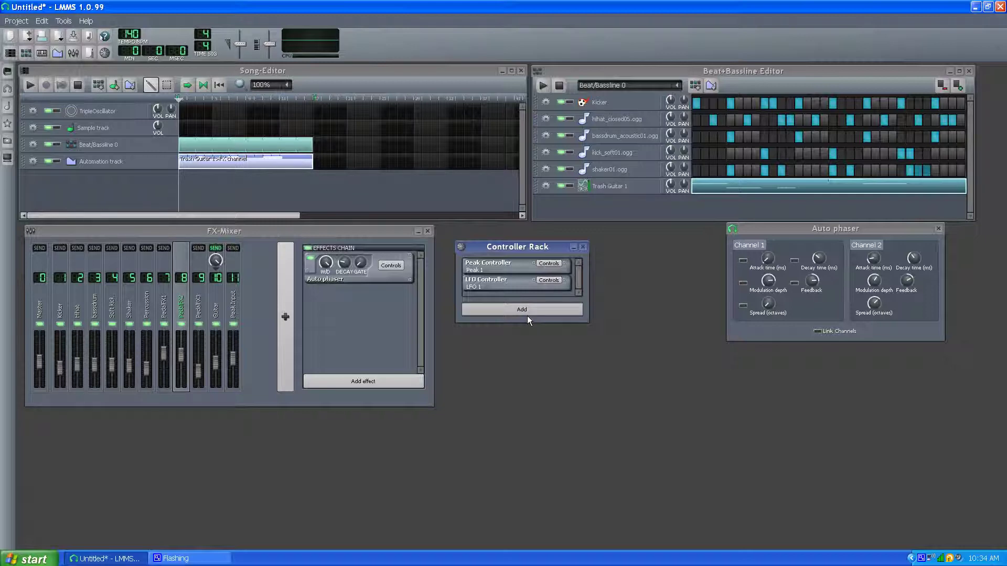
pyautogui.moveTo(817, 235); pyautogui.dragTo(710, 261)
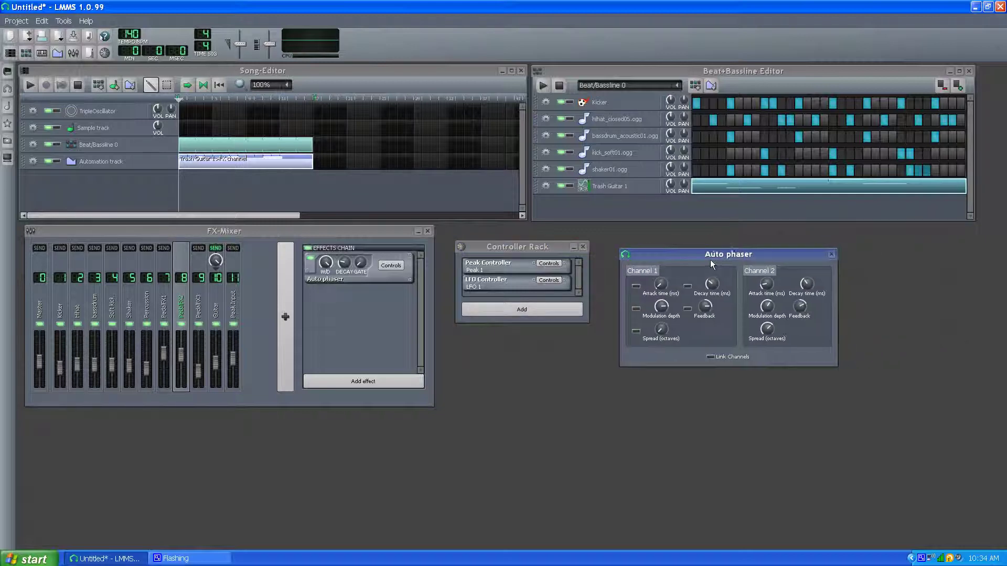
pyautogui.click(28, 86)
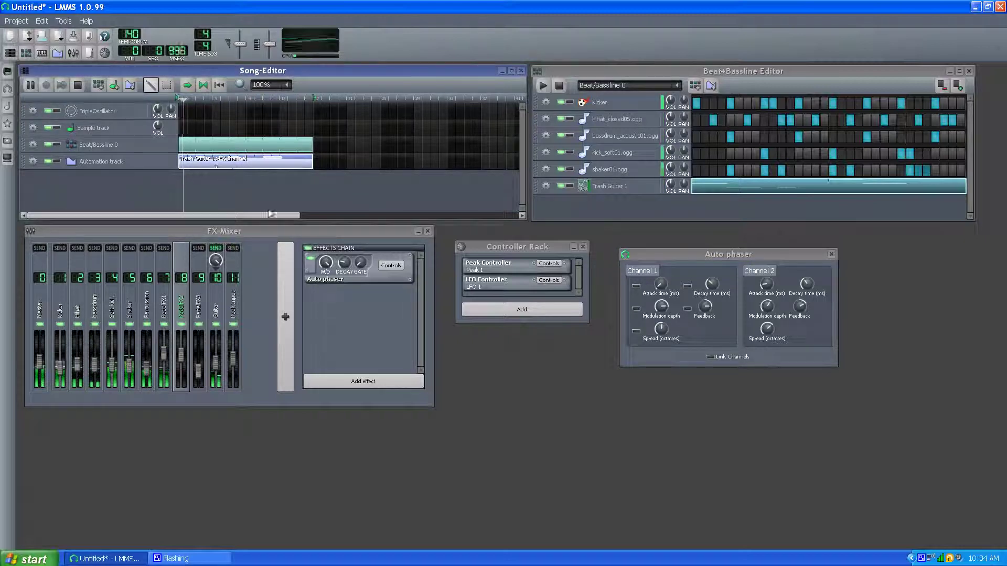
# Step: Select the Peak Input channel in the mixer and slightly raise the volume fader of channel 6, the percussion channel
pyautogui.click(238, 297)
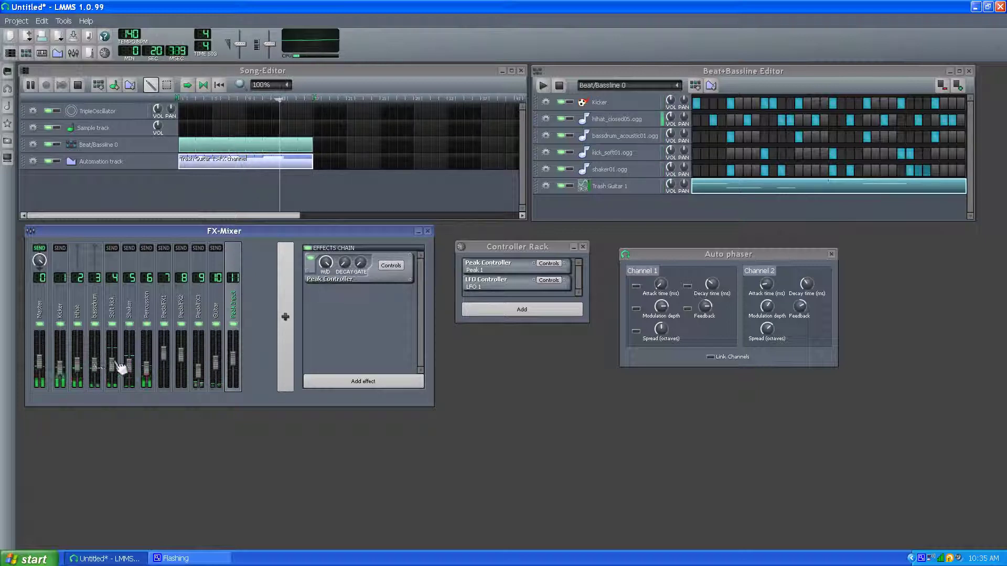
pyautogui.moveTo(149, 373); pyautogui.dragTo(153, 367)
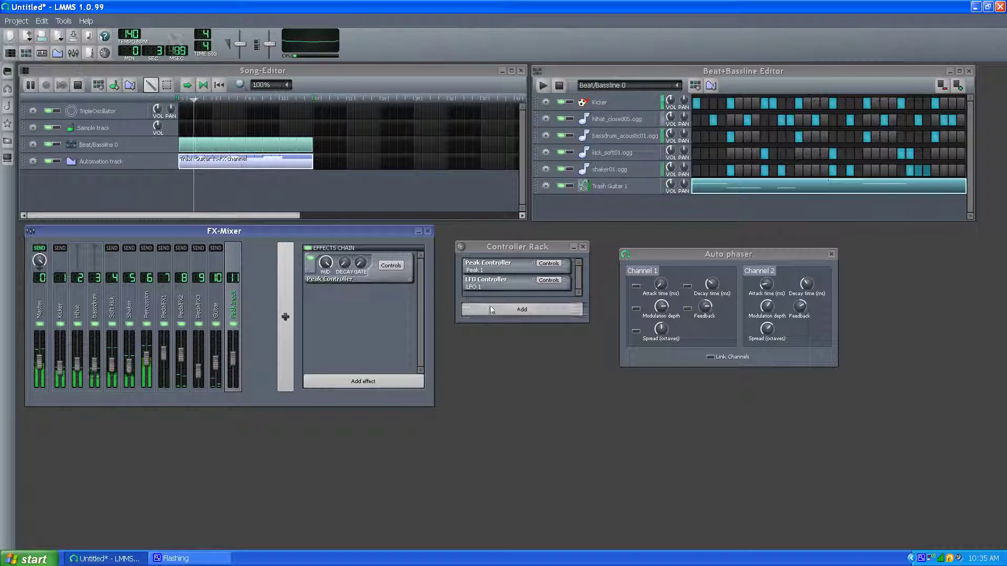
# Step: Open the Peak Input channel's Peak Controller settings below the Controller Rack, adjust the AMNT and MULT knobs during playback, and stop the song
pyautogui.click(549, 263)
pyautogui.click(547, 263)
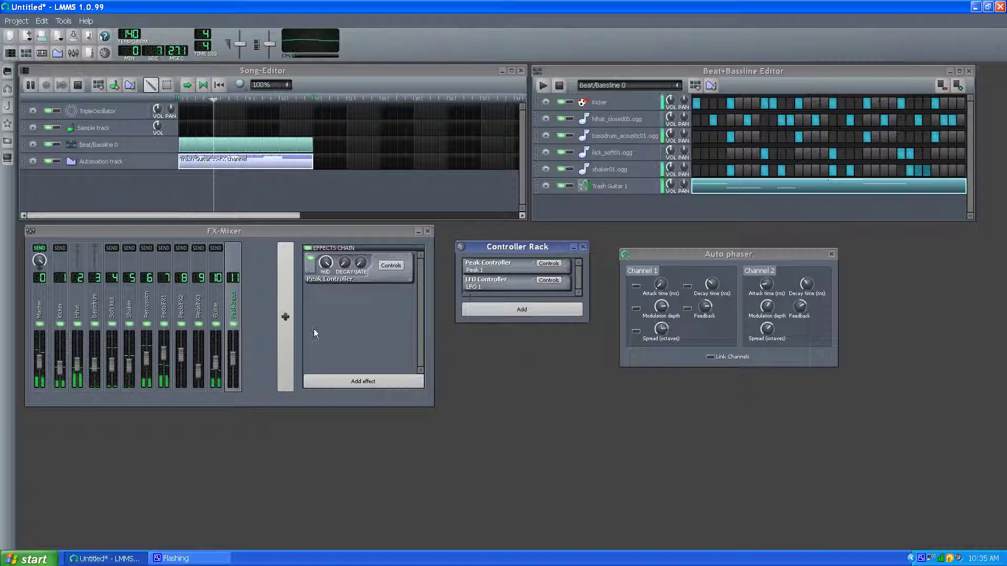
pyautogui.click(234, 275)
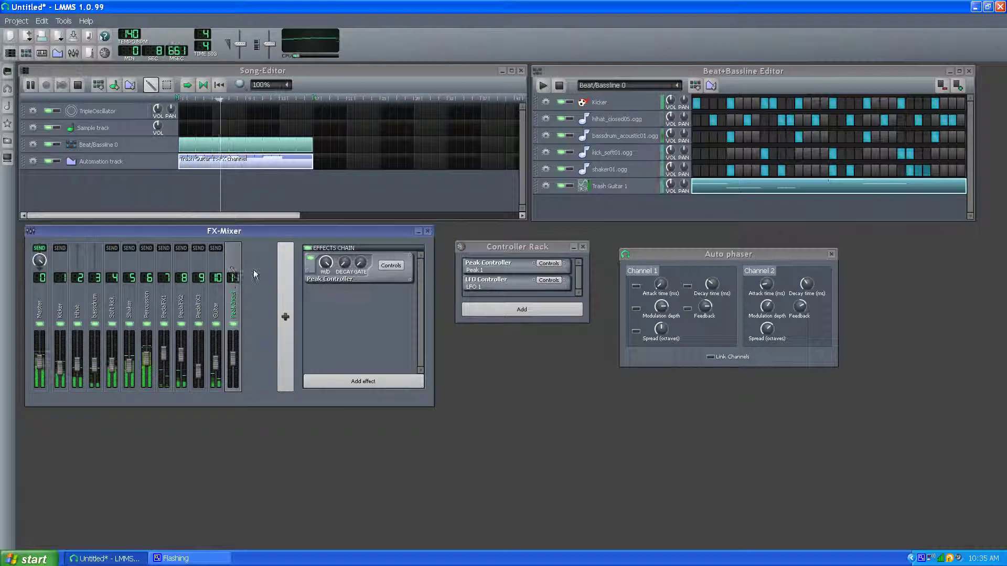
pyautogui.click(400, 267)
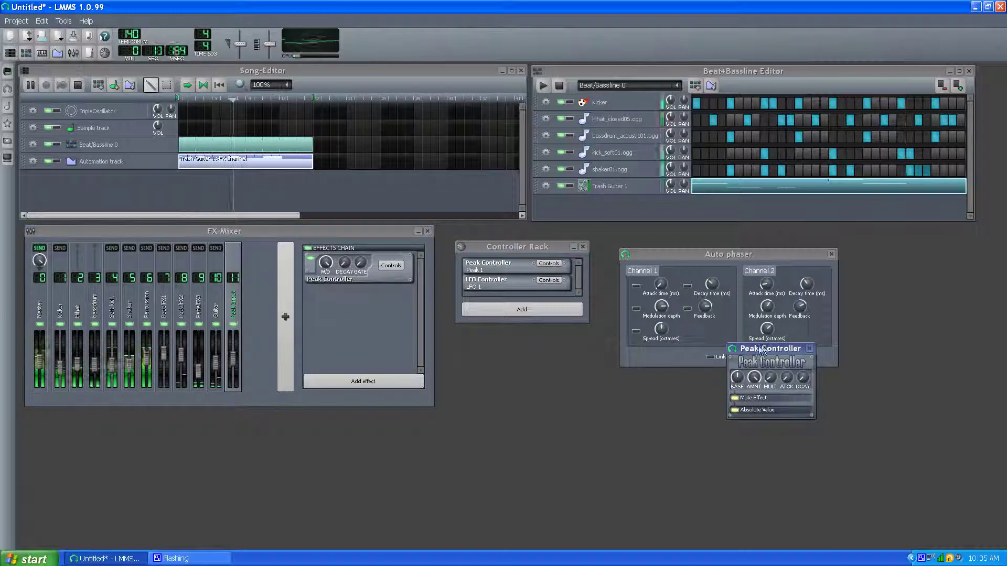
pyautogui.moveTo(753, 350); pyautogui.dragTo(564, 391)
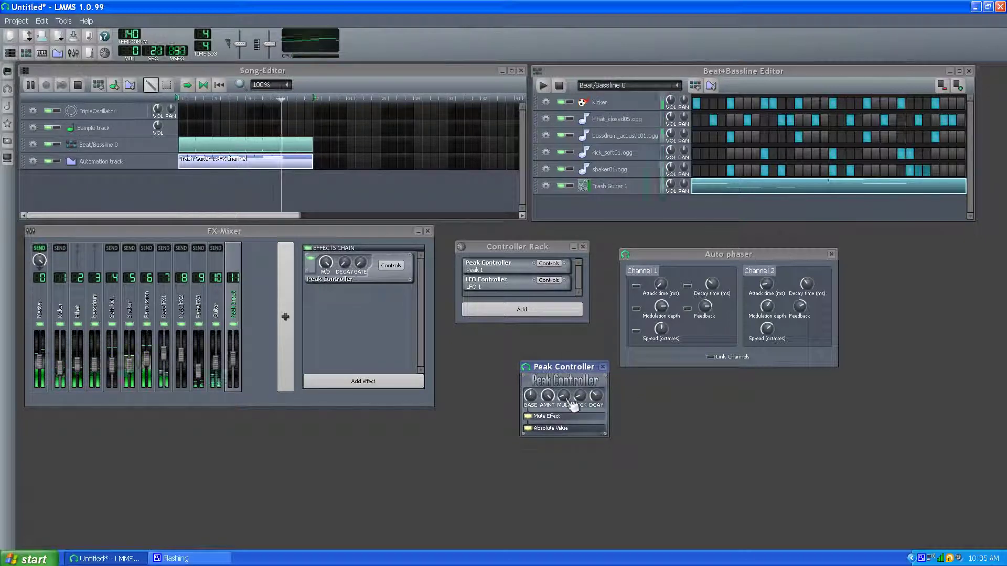
pyautogui.moveTo(571, 403)
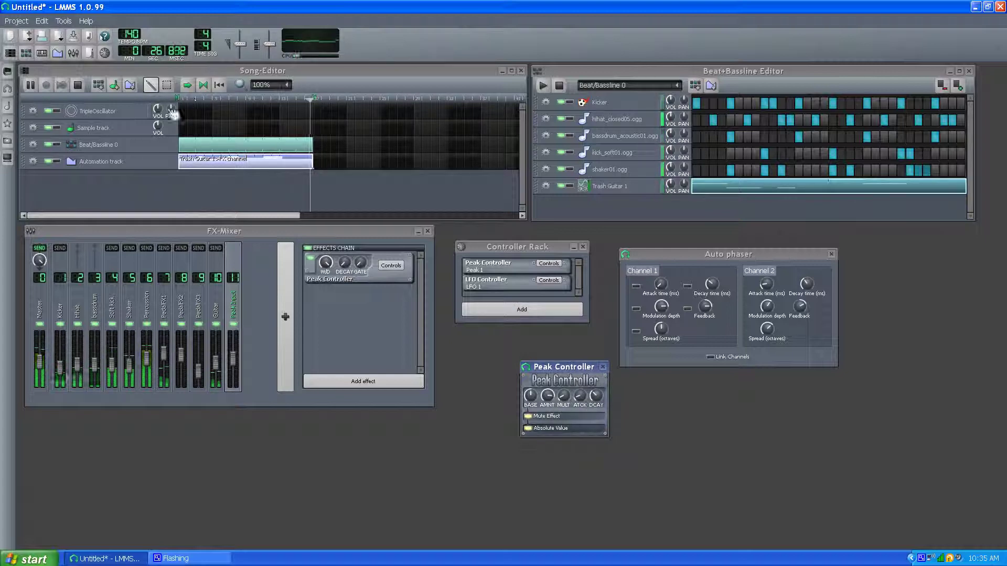
pyautogui.click(78, 85)
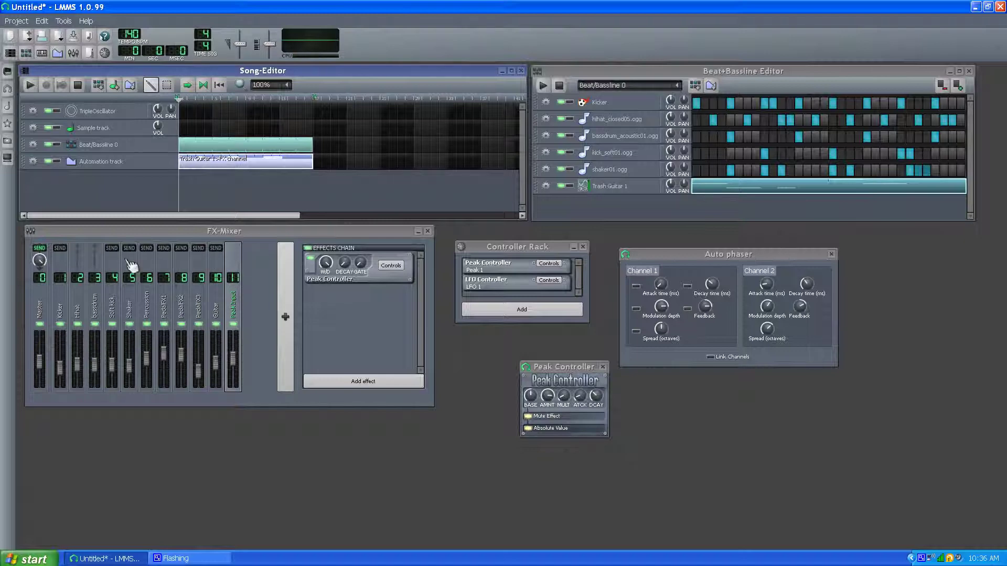
# Step: Select mixer channel 3, the bass drum, to examine which channels it sends to
pyautogui.click(100, 263)
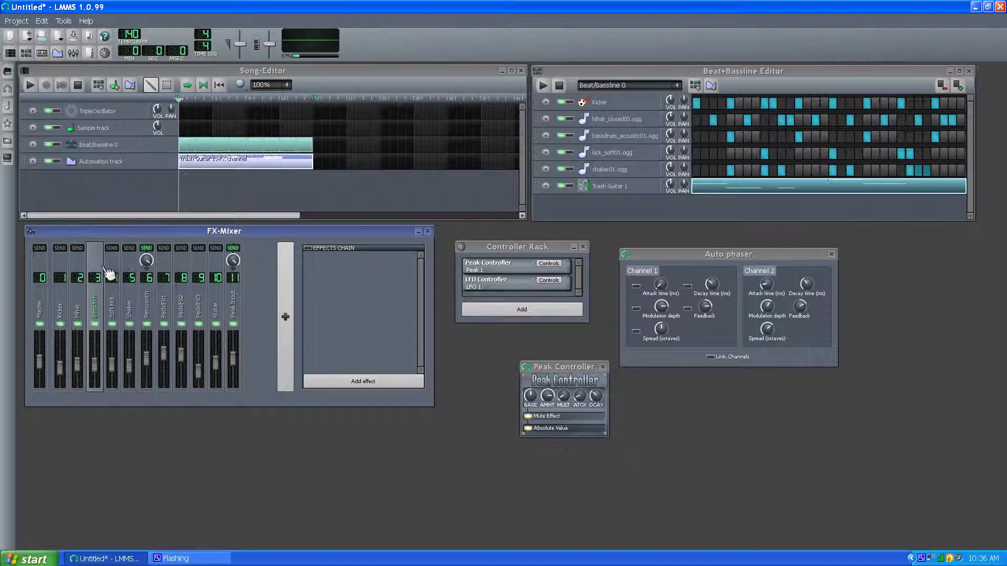